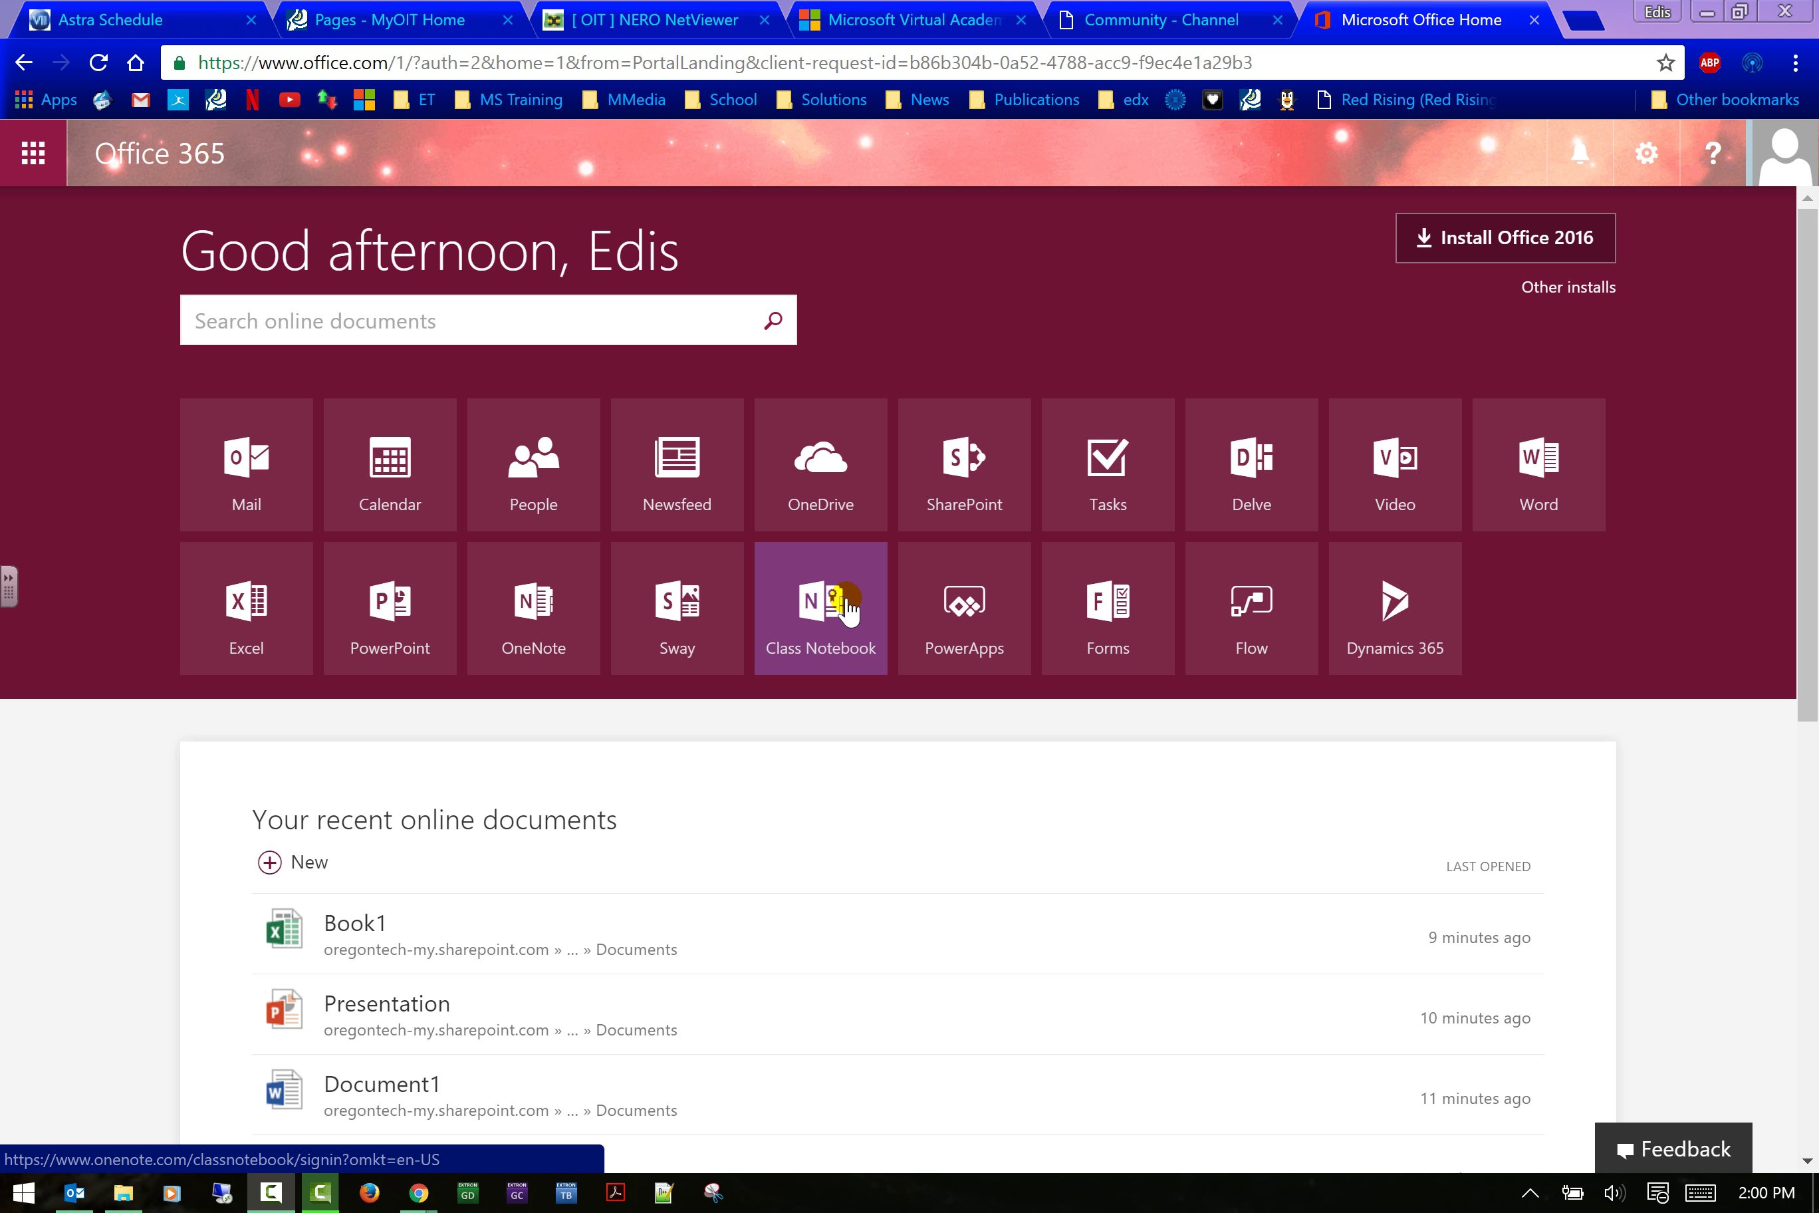
# Search Google for 'onenote class notebook' in a new browser tab.
pyautogui.click(810, 638)
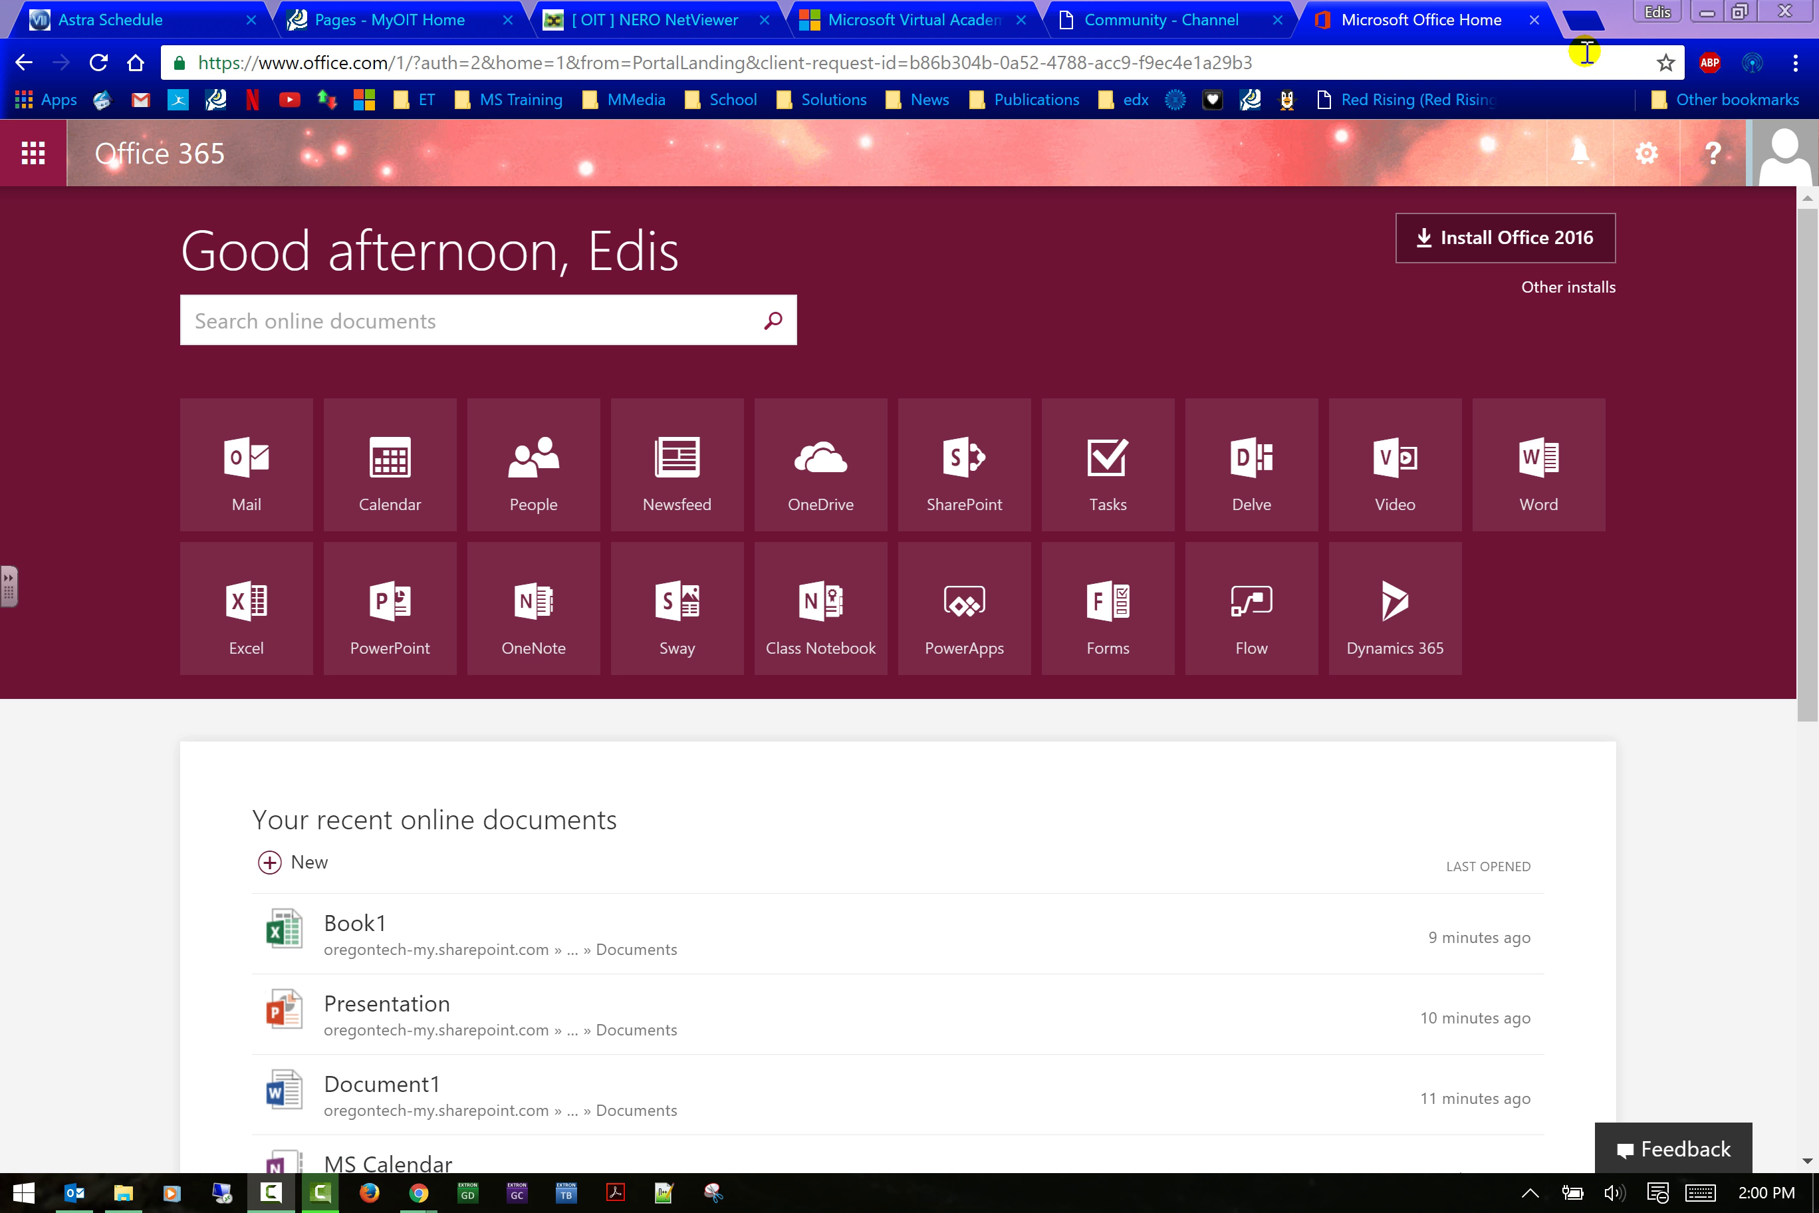
pyautogui.click(1582, 19)
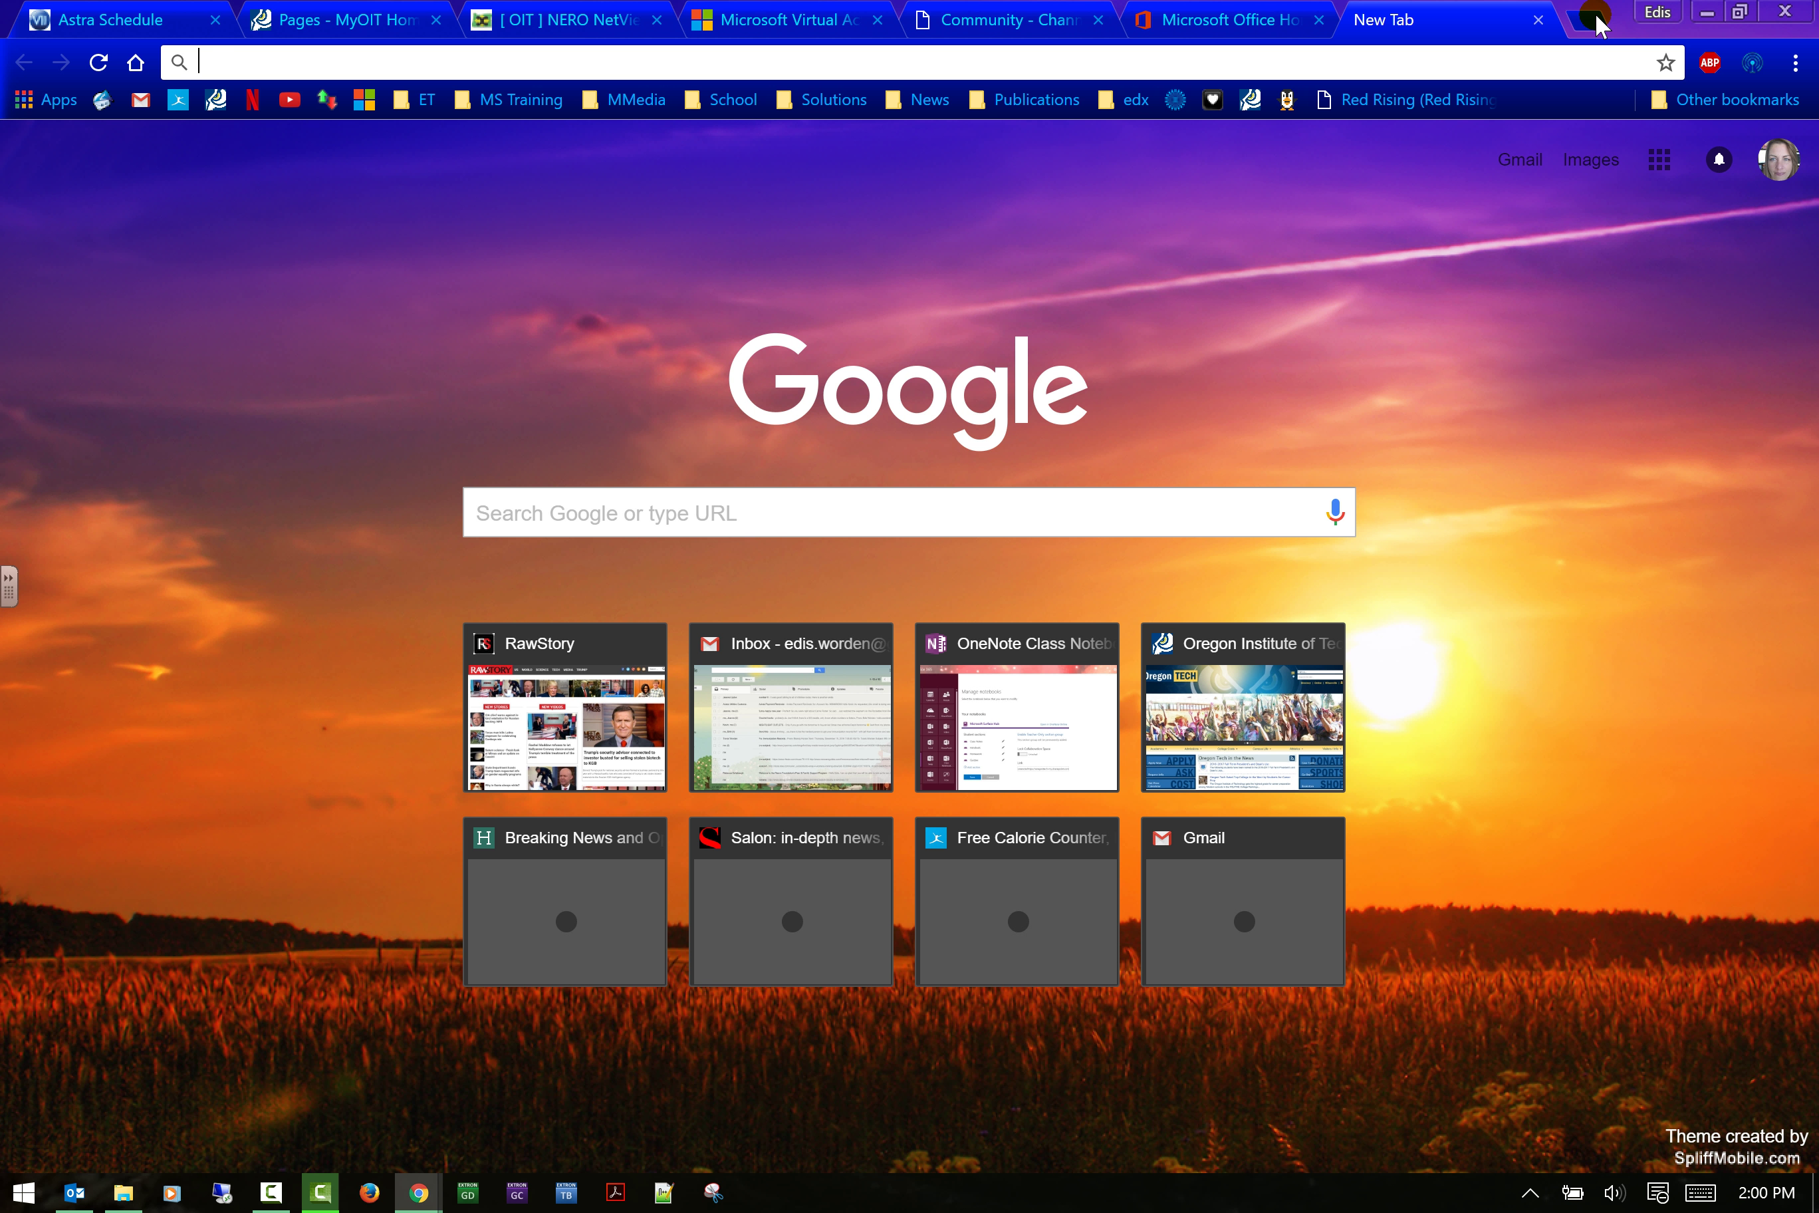
pyautogui.write('class noteboo')
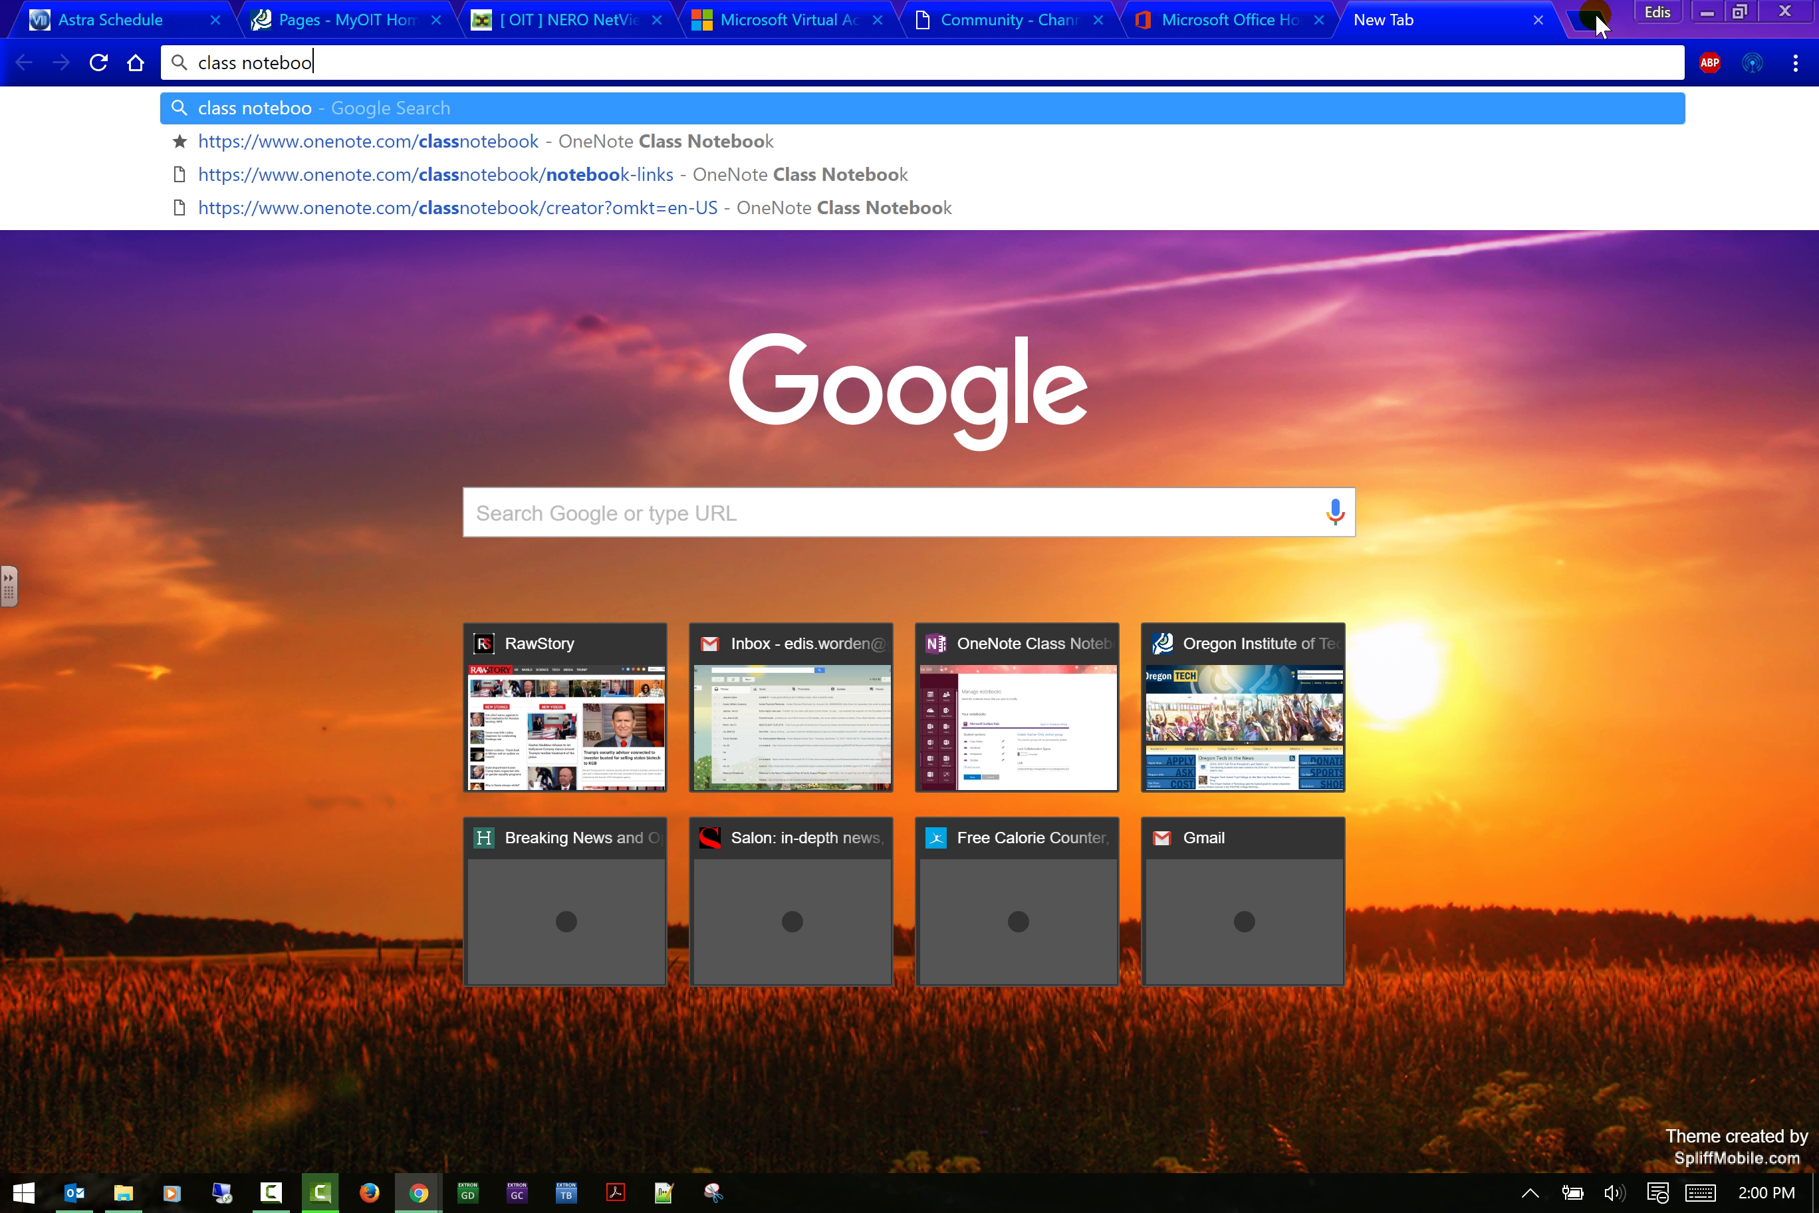
pyautogui.write('k')
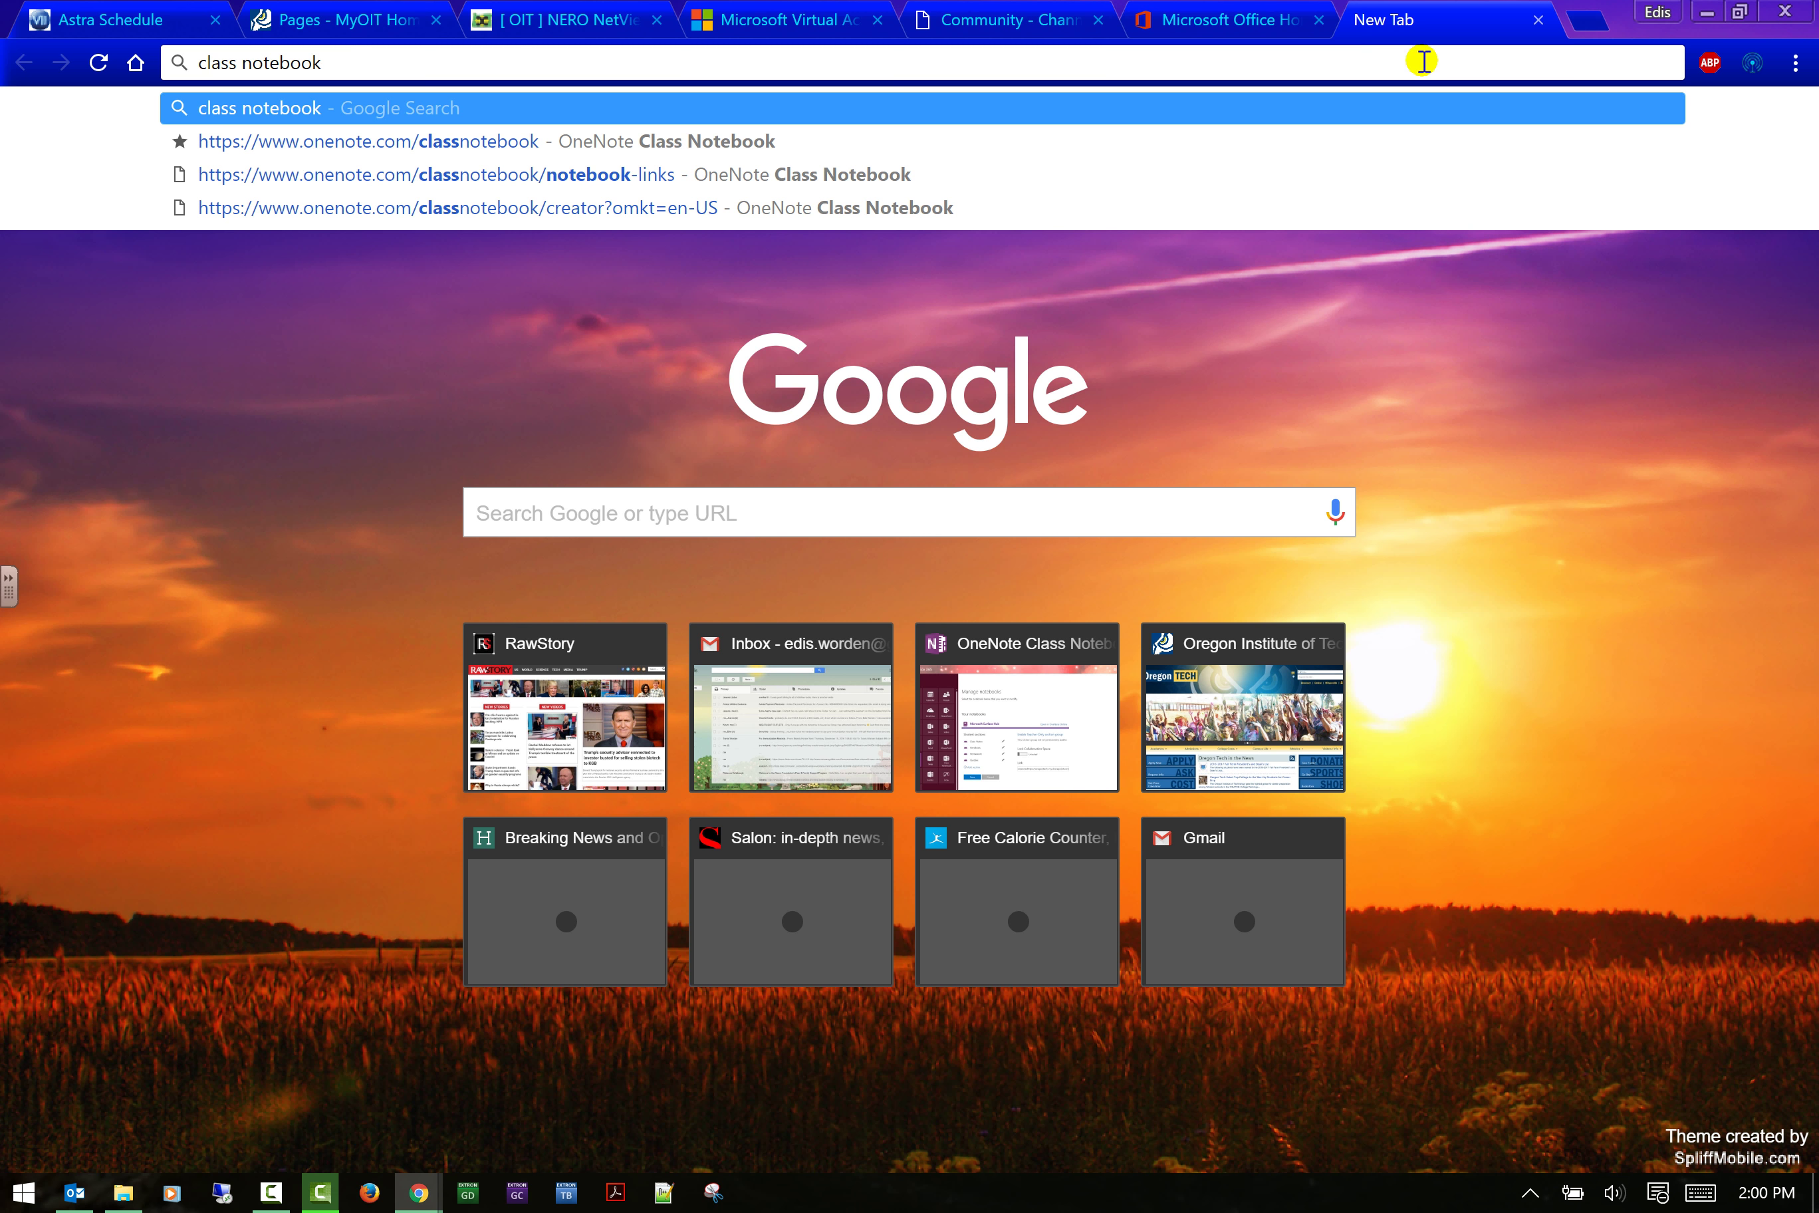
pyautogui.click(204, 56)
pyautogui.write('oneno')
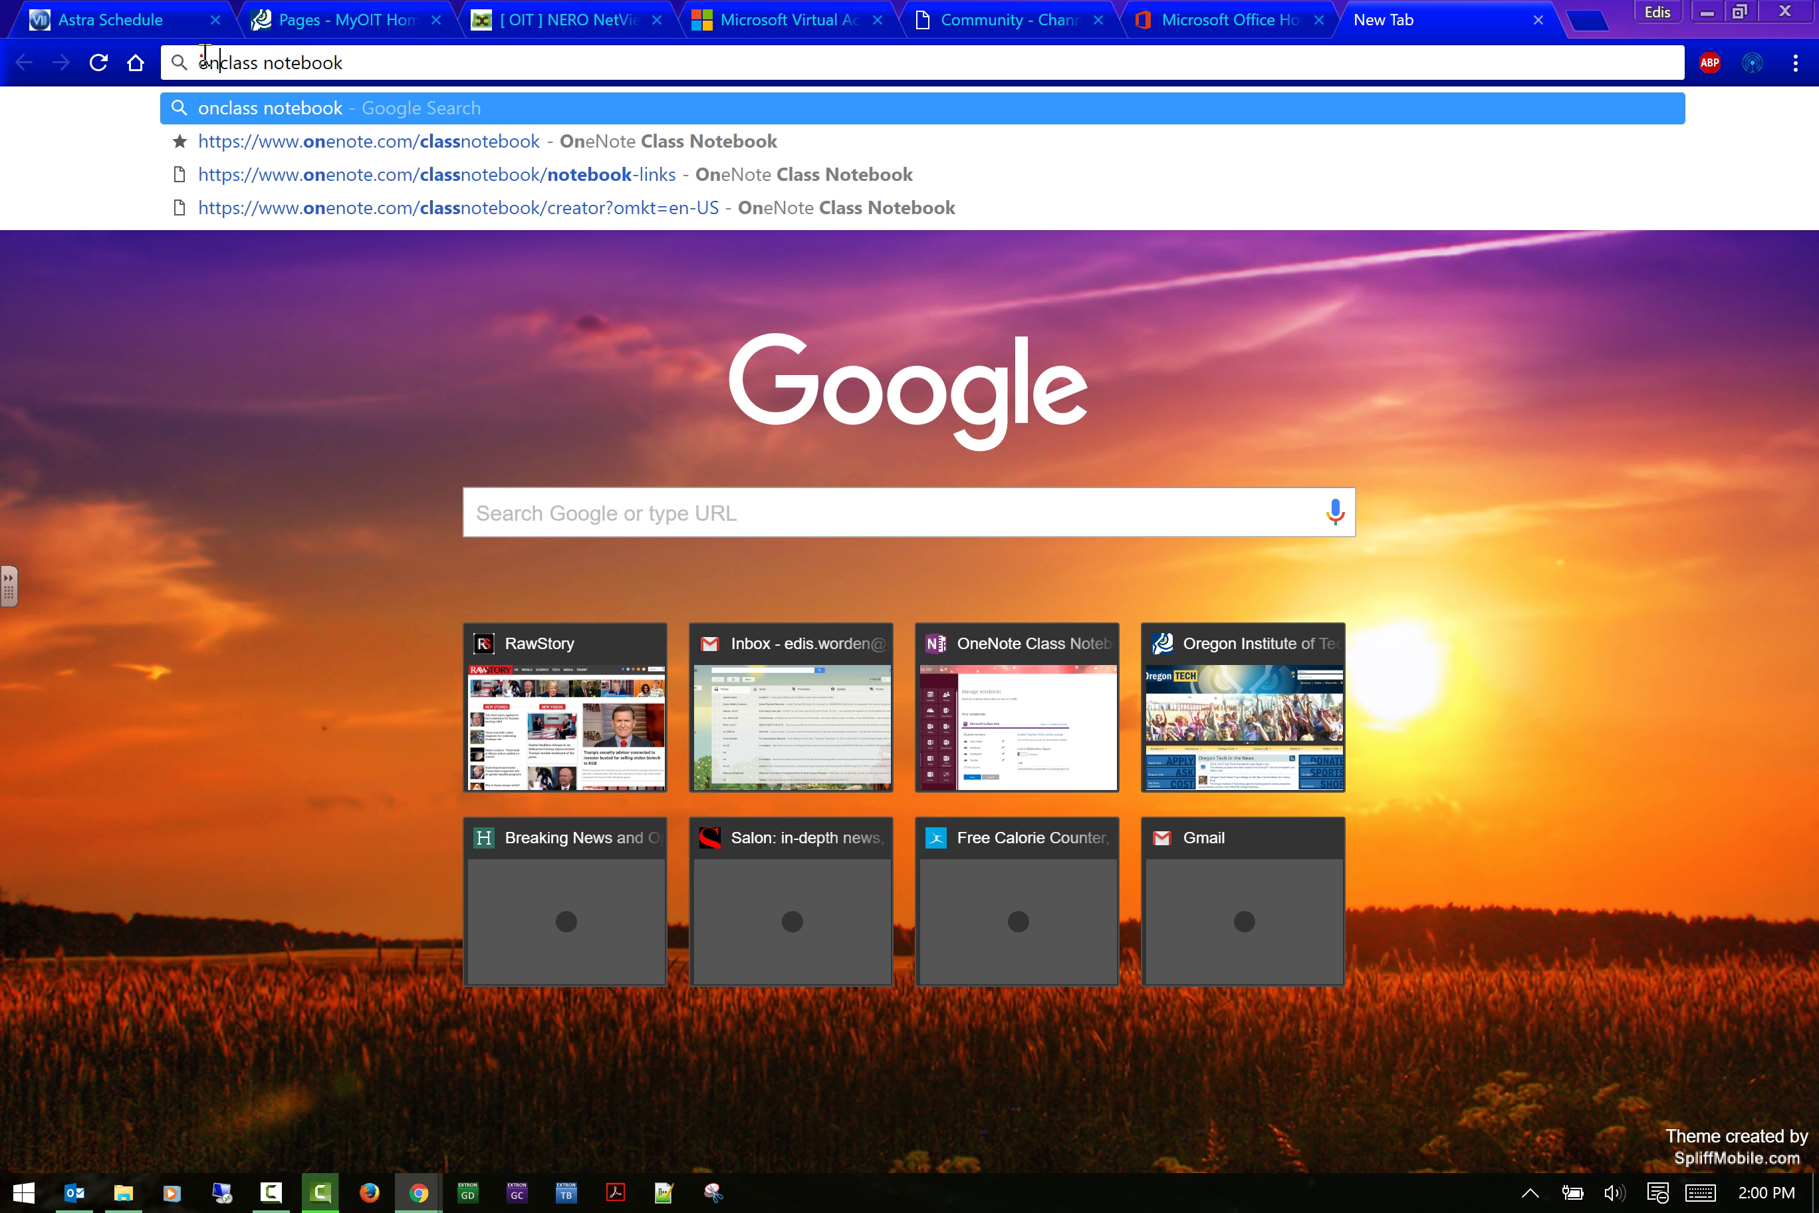
pyautogui.write('te')
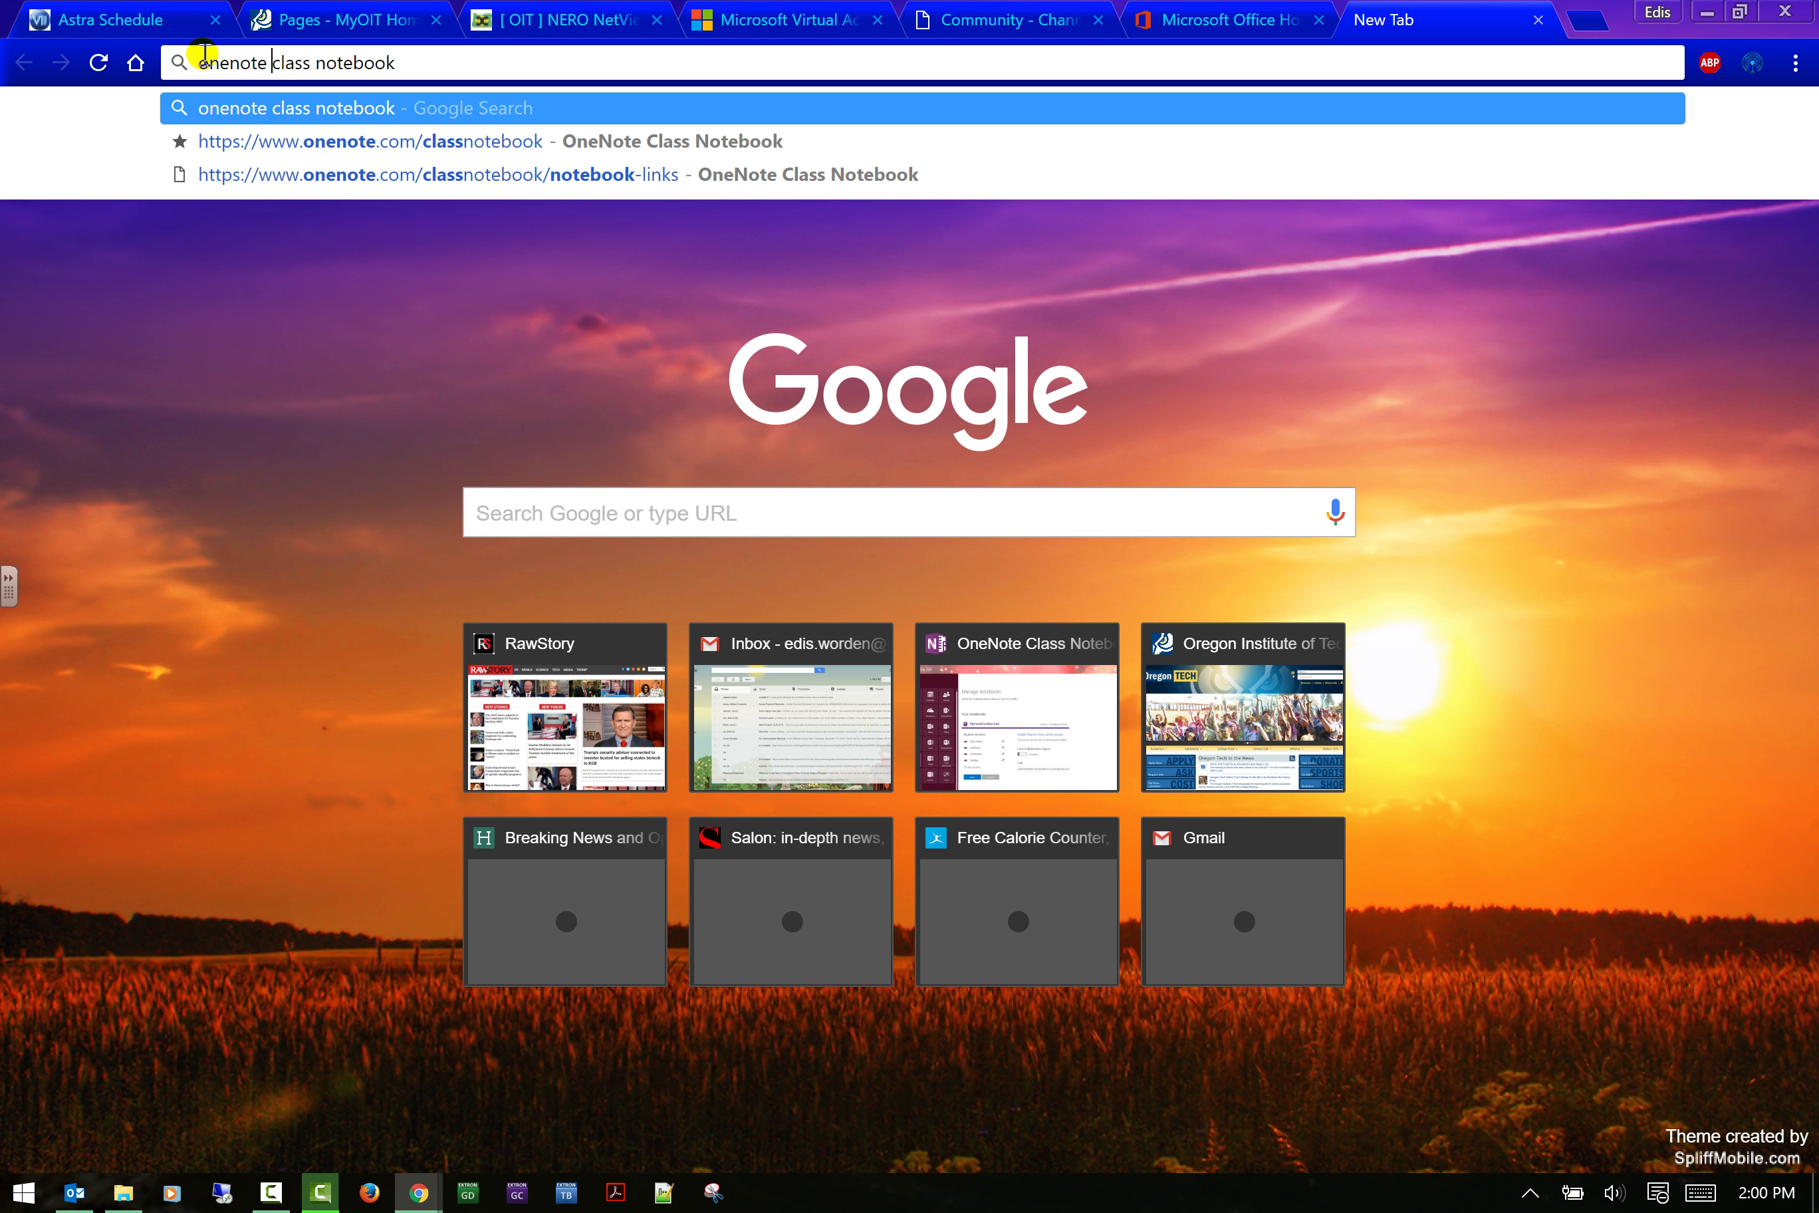
pyautogui.press('Return')
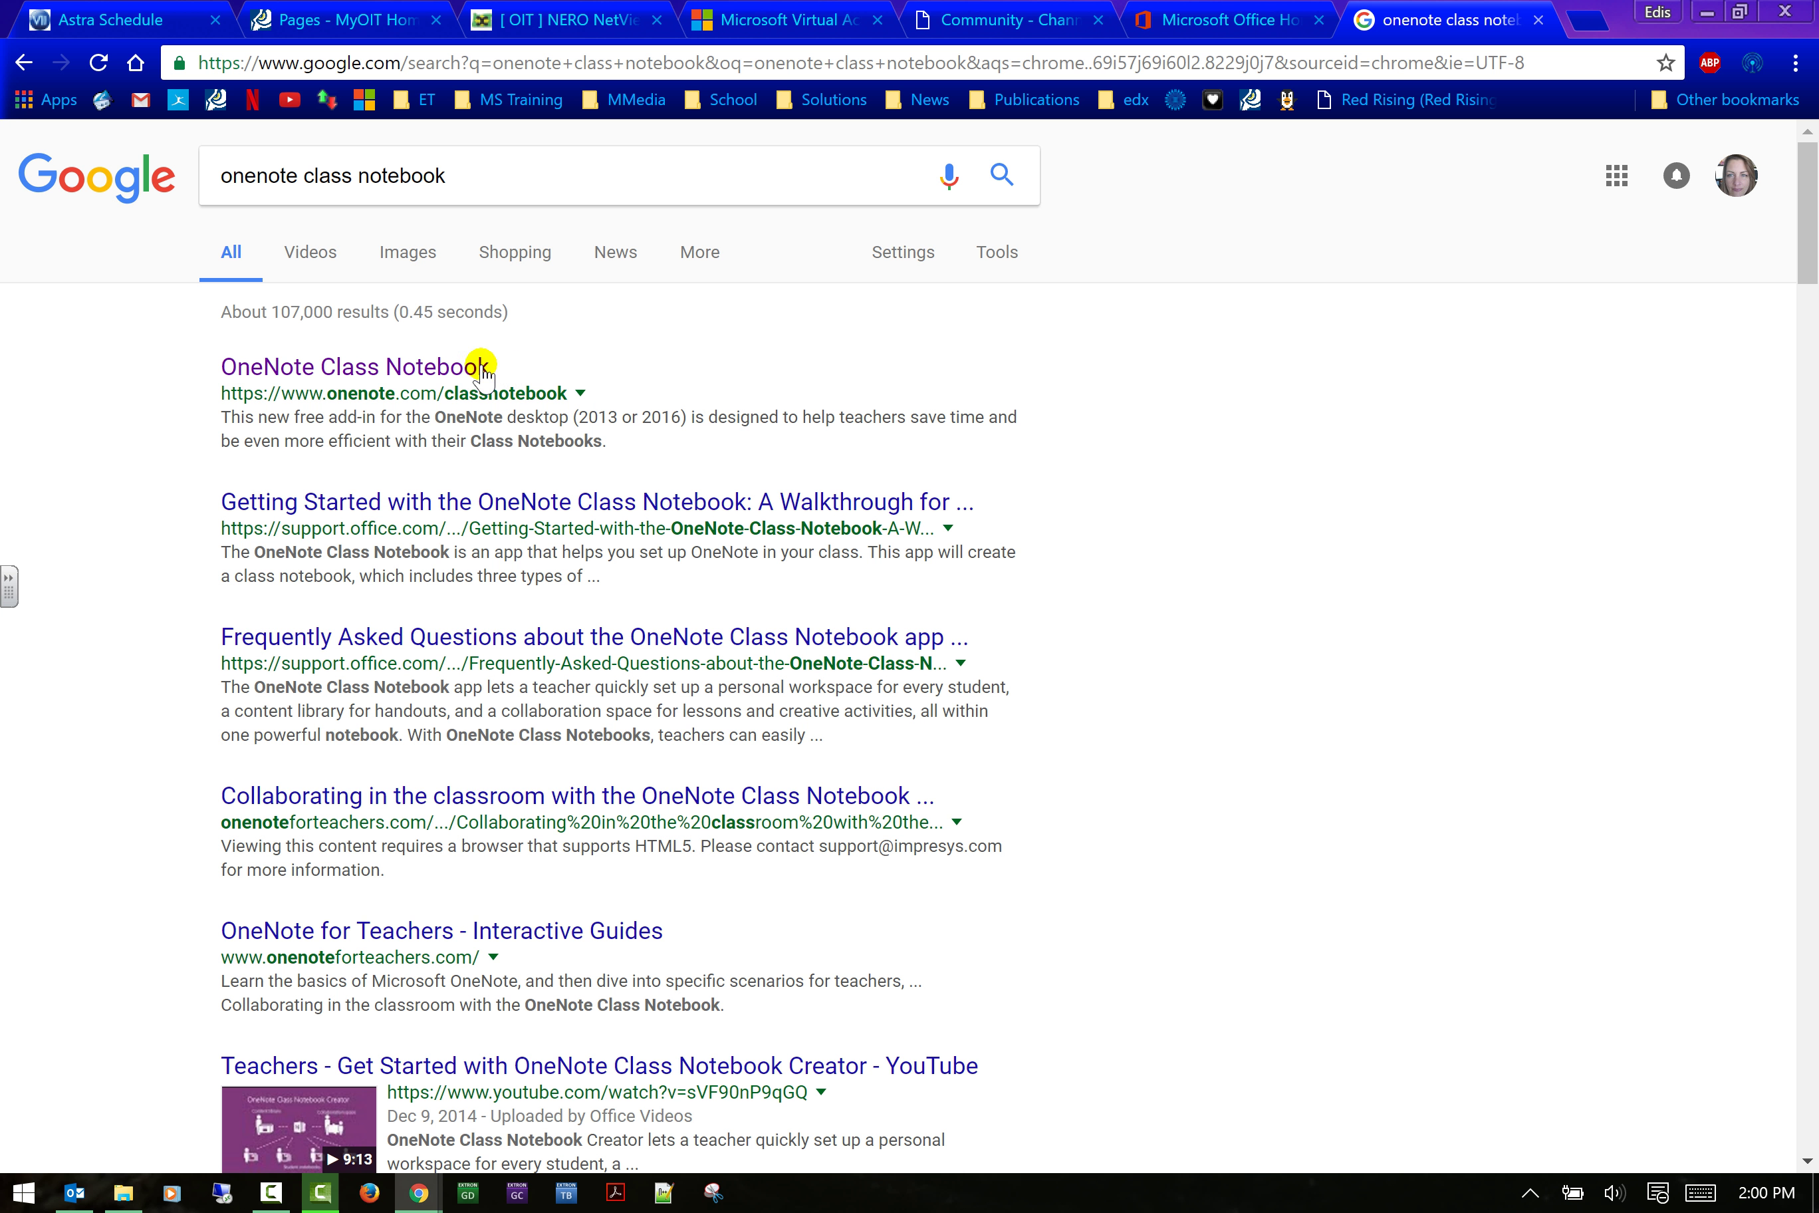
# Open the OneNote Class Notebook site, start the add-in download, and cancel saving it to Downloads.
pyautogui.click(443, 364)
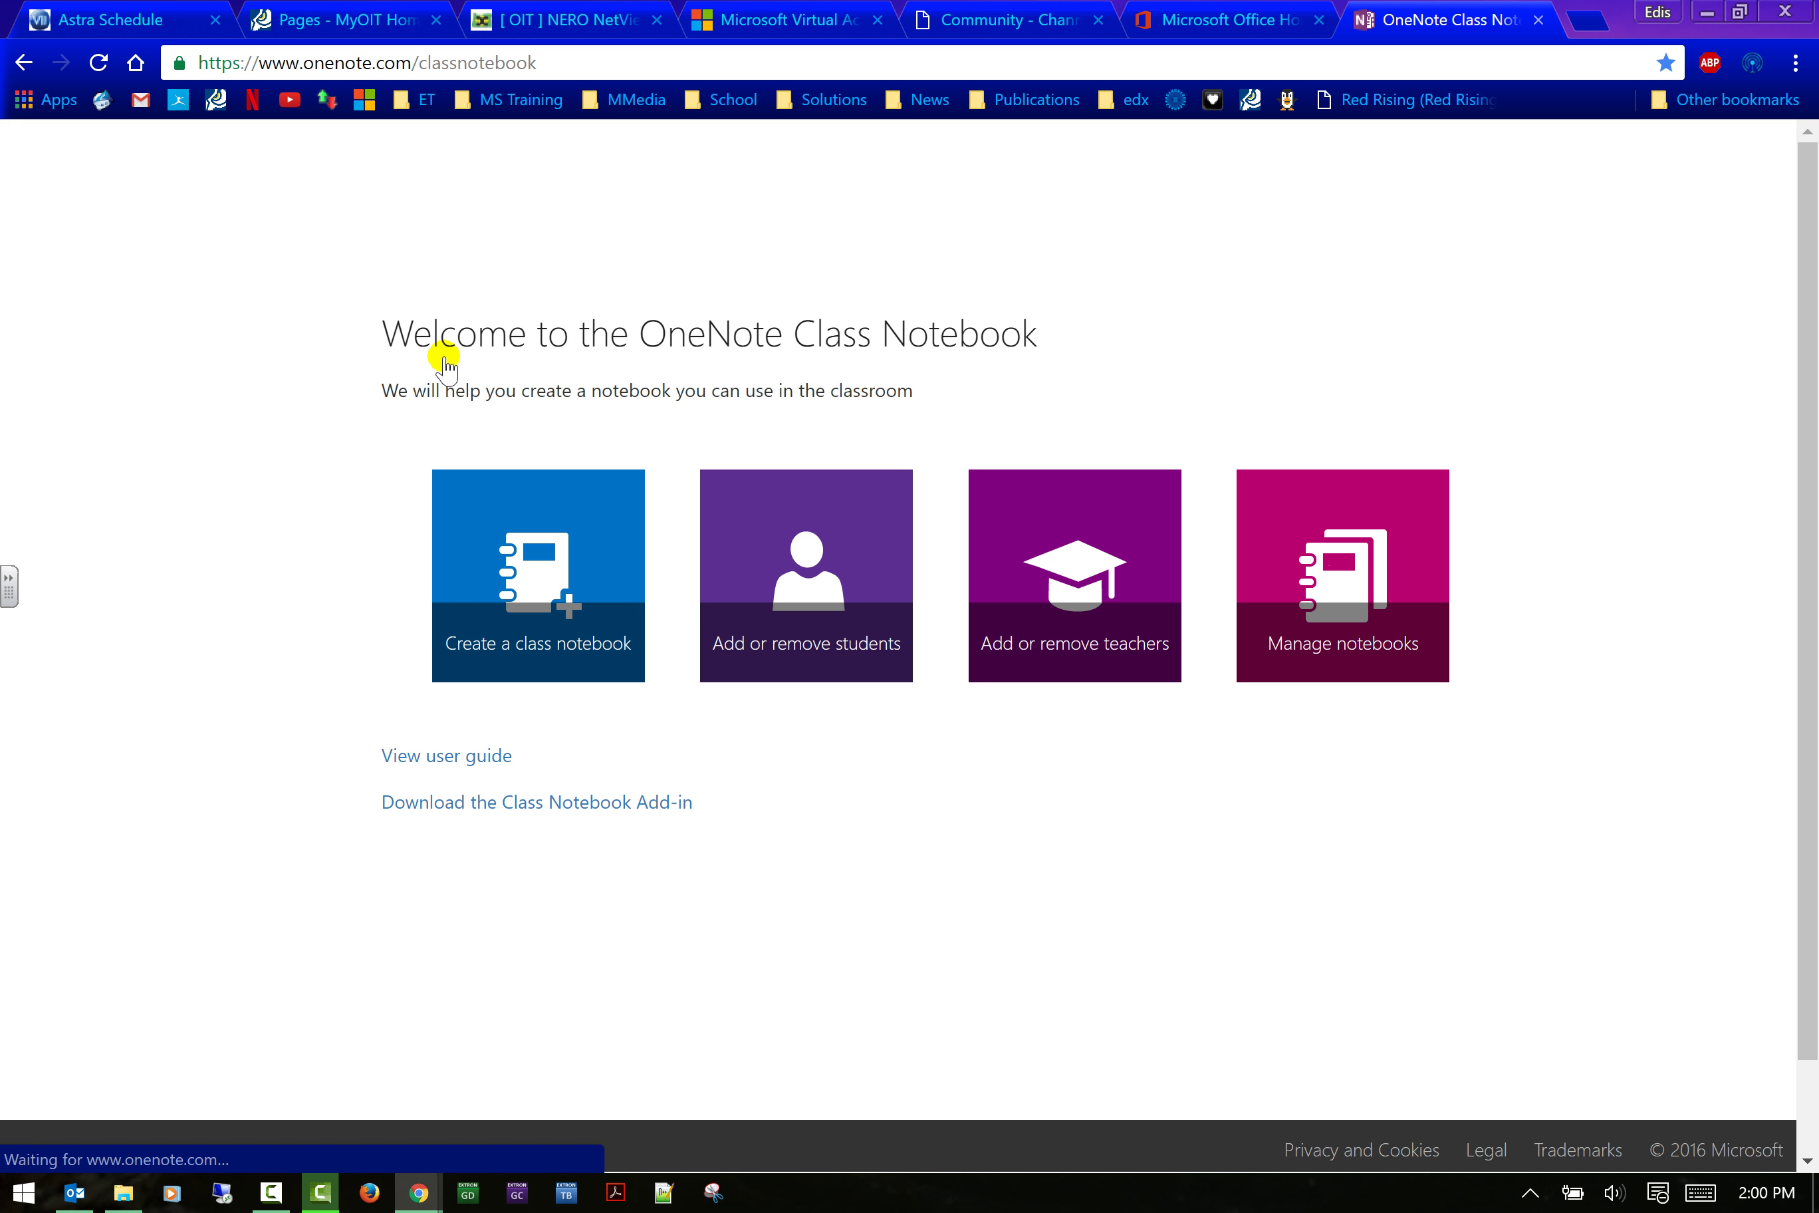
pyautogui.scroll(-2, 861, 661)
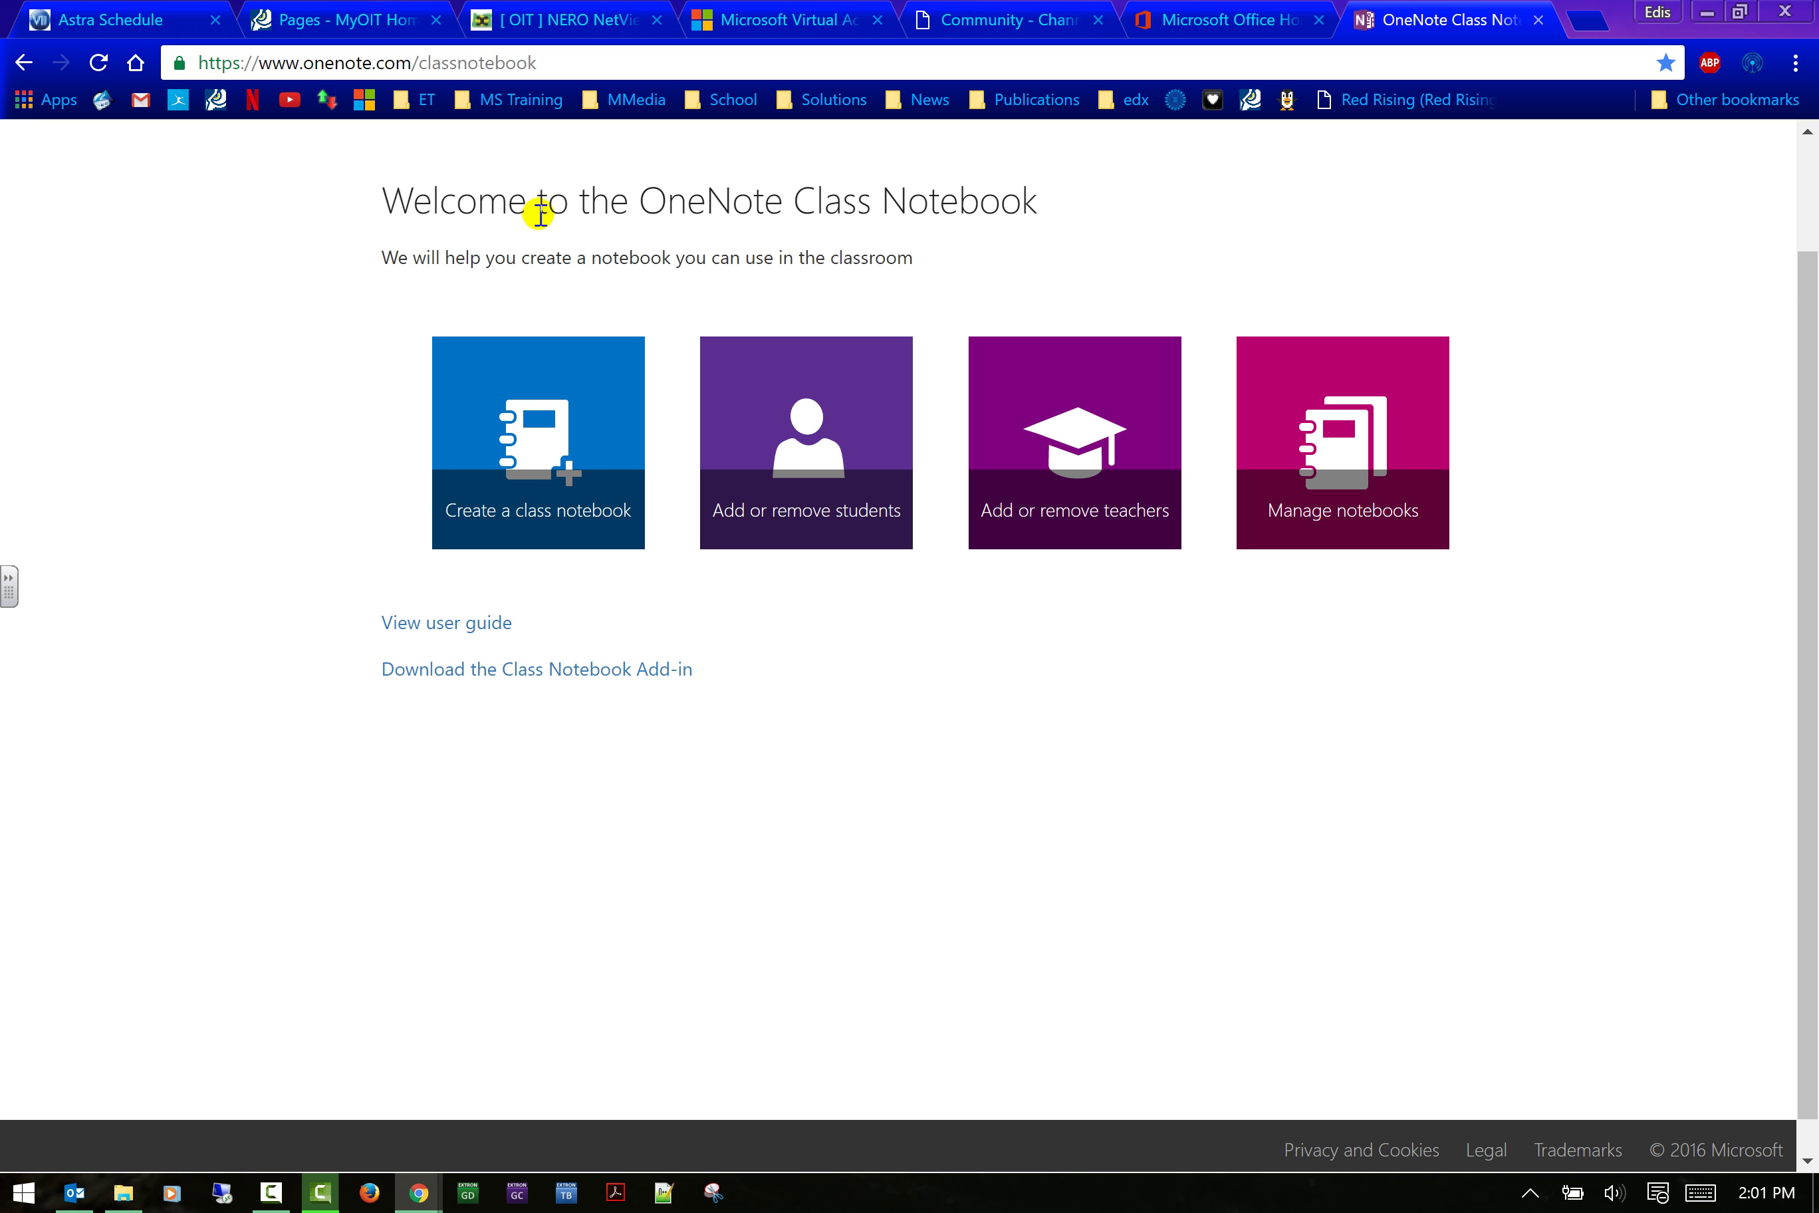
pyautogui.click(522, 673)
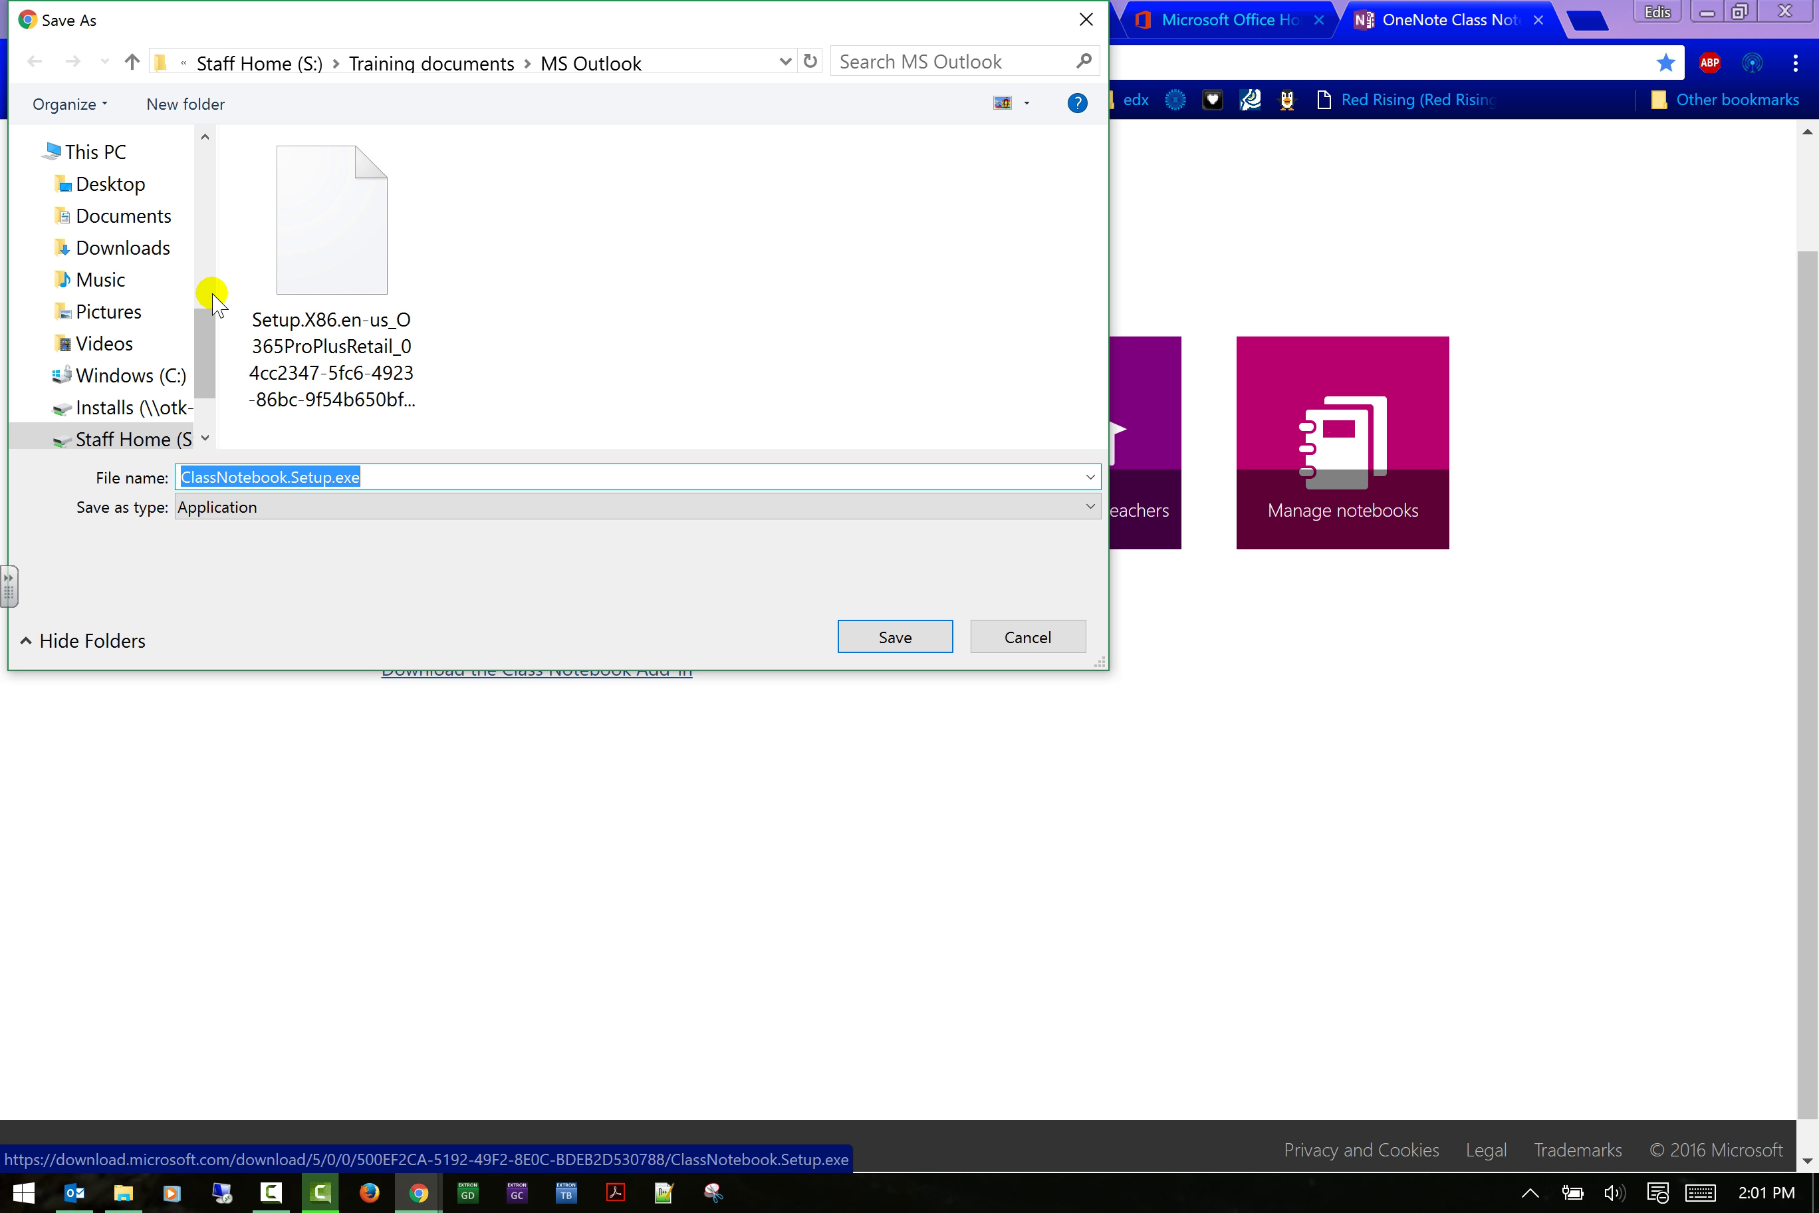
pyautogui.click(102, 247)
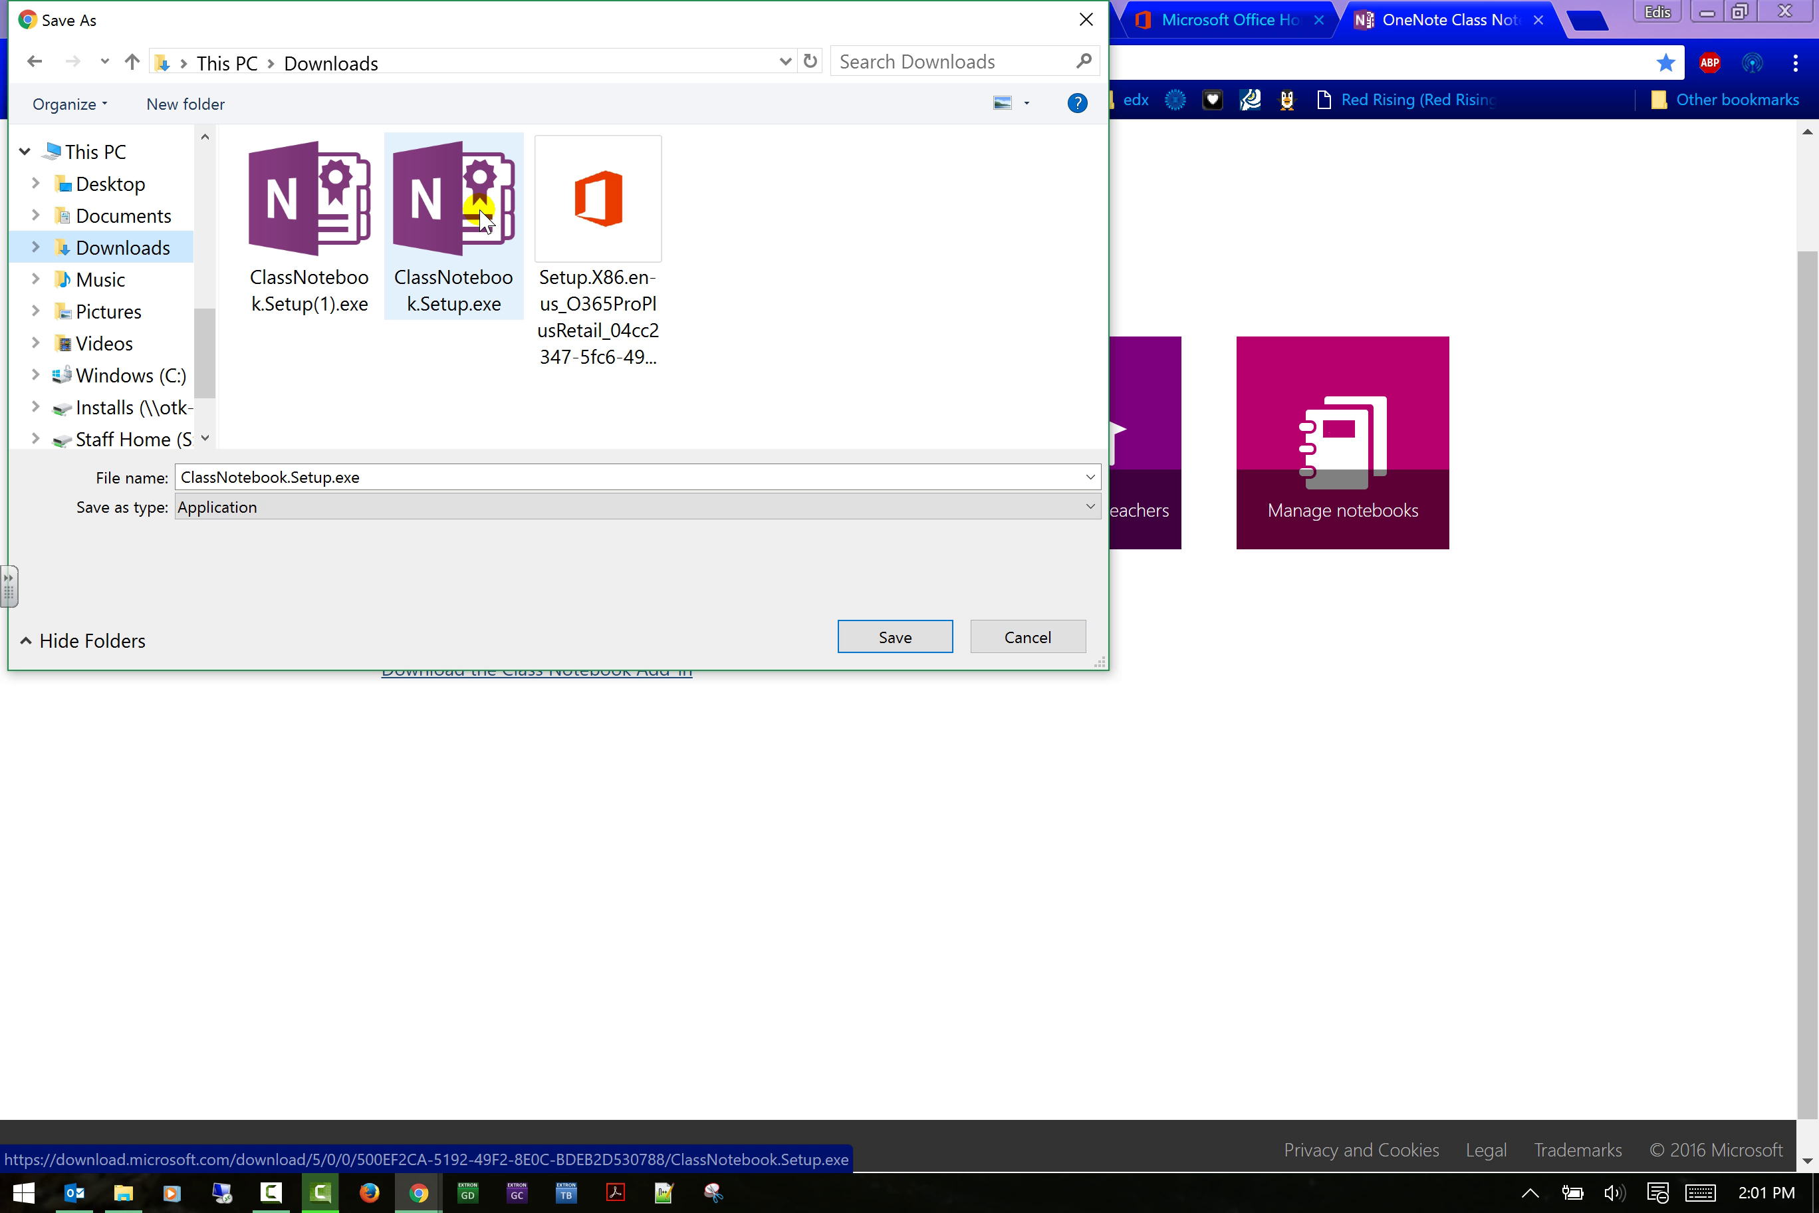
pyautogui.click(1007, 637)
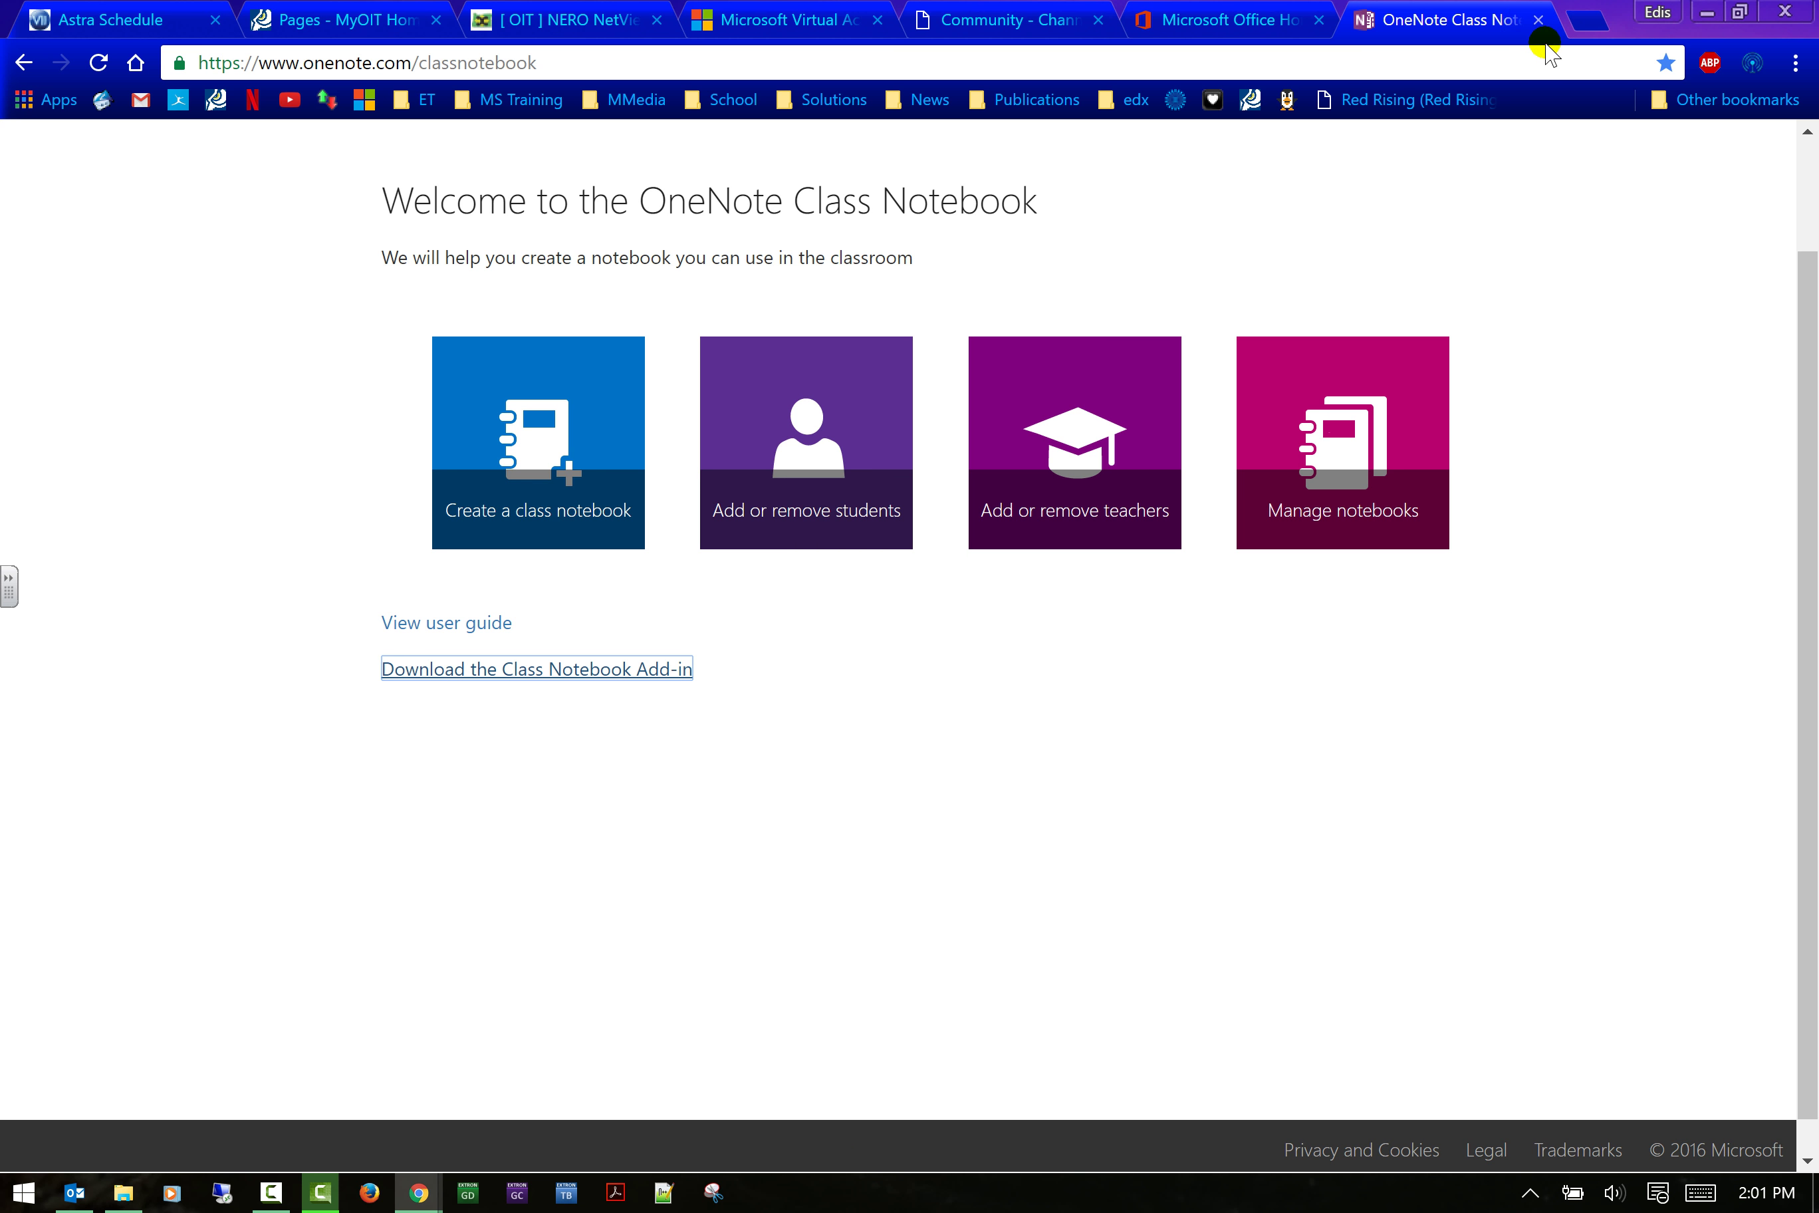
# Close the Class Notebook site tab and launch Class Notebook from the Office 365 home page.
pyautogui.click(1537, 22)
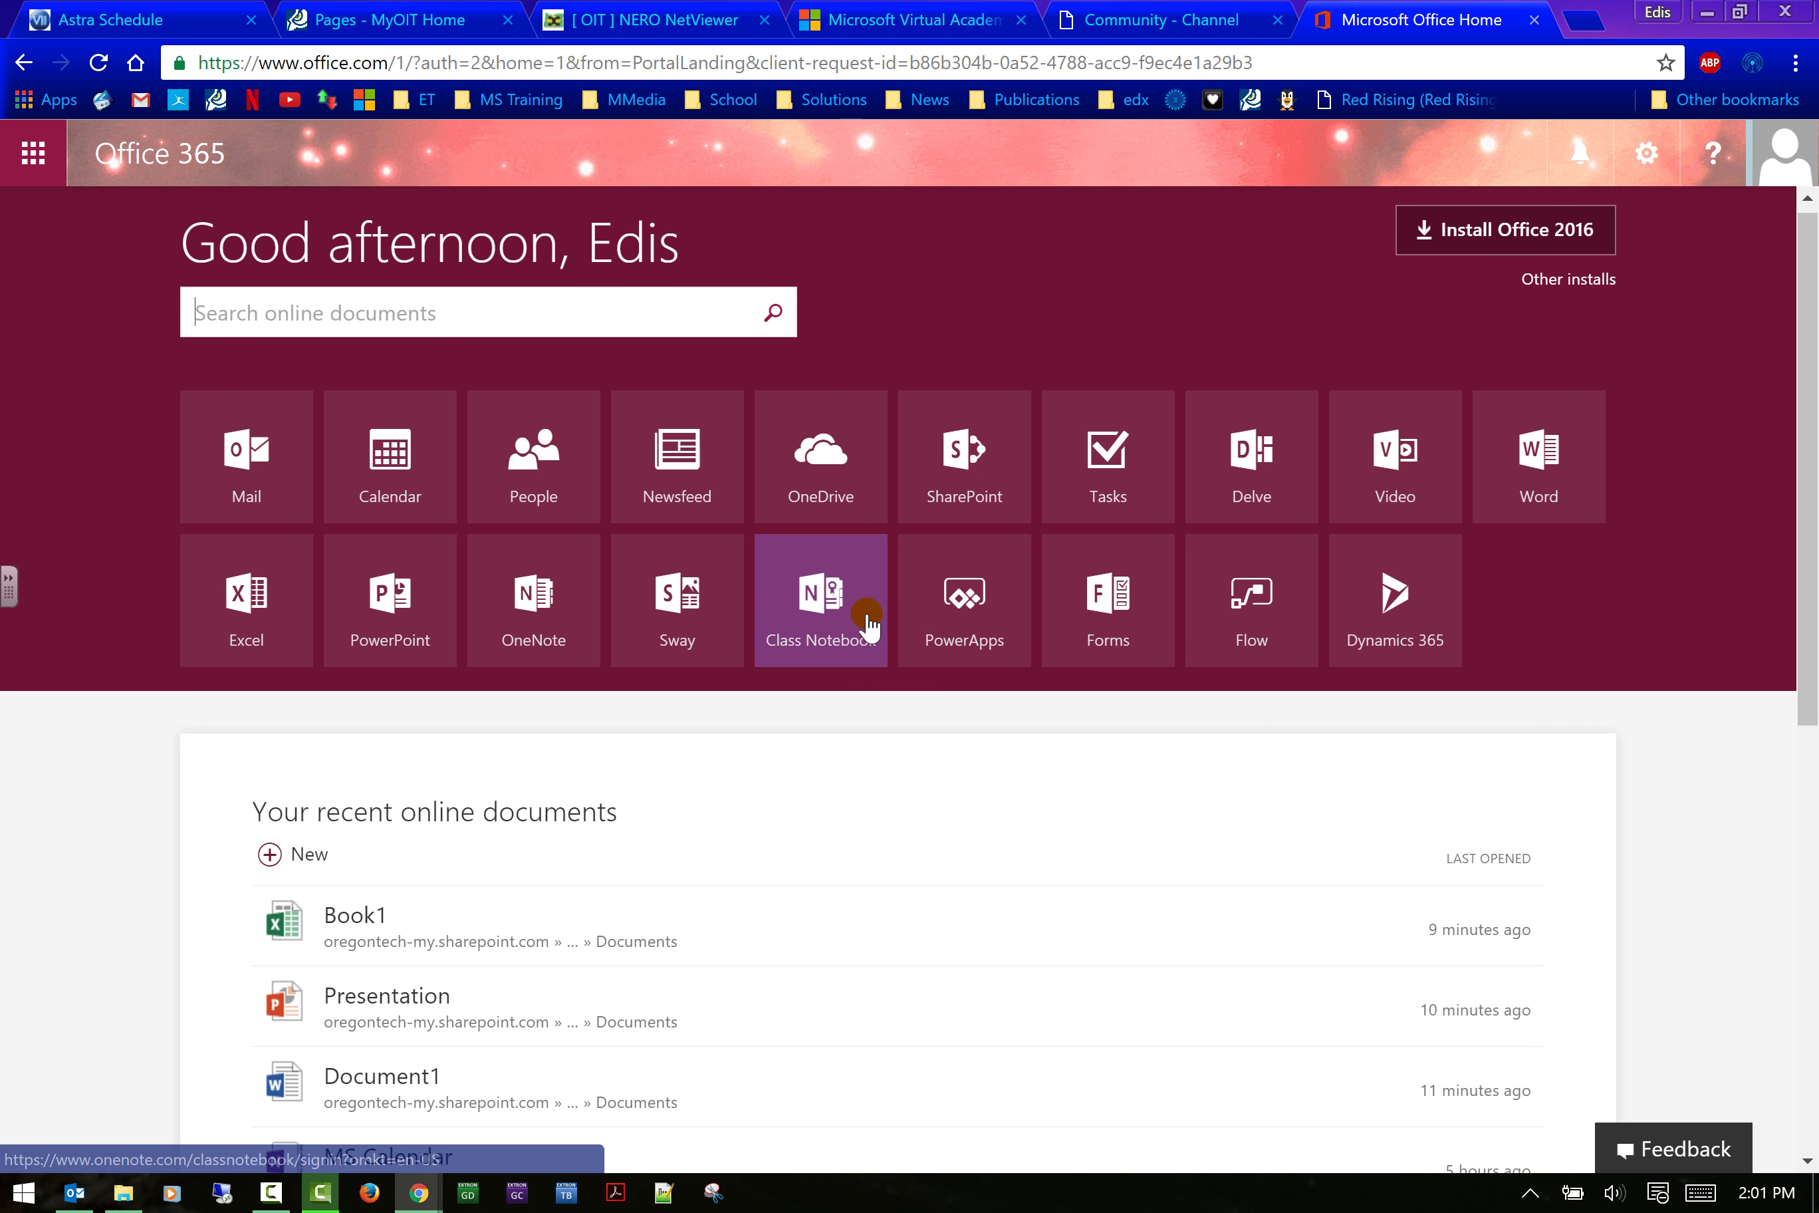
pyautogui.scroll(-1, 861, 594)
pyautogui.click(830, 518)
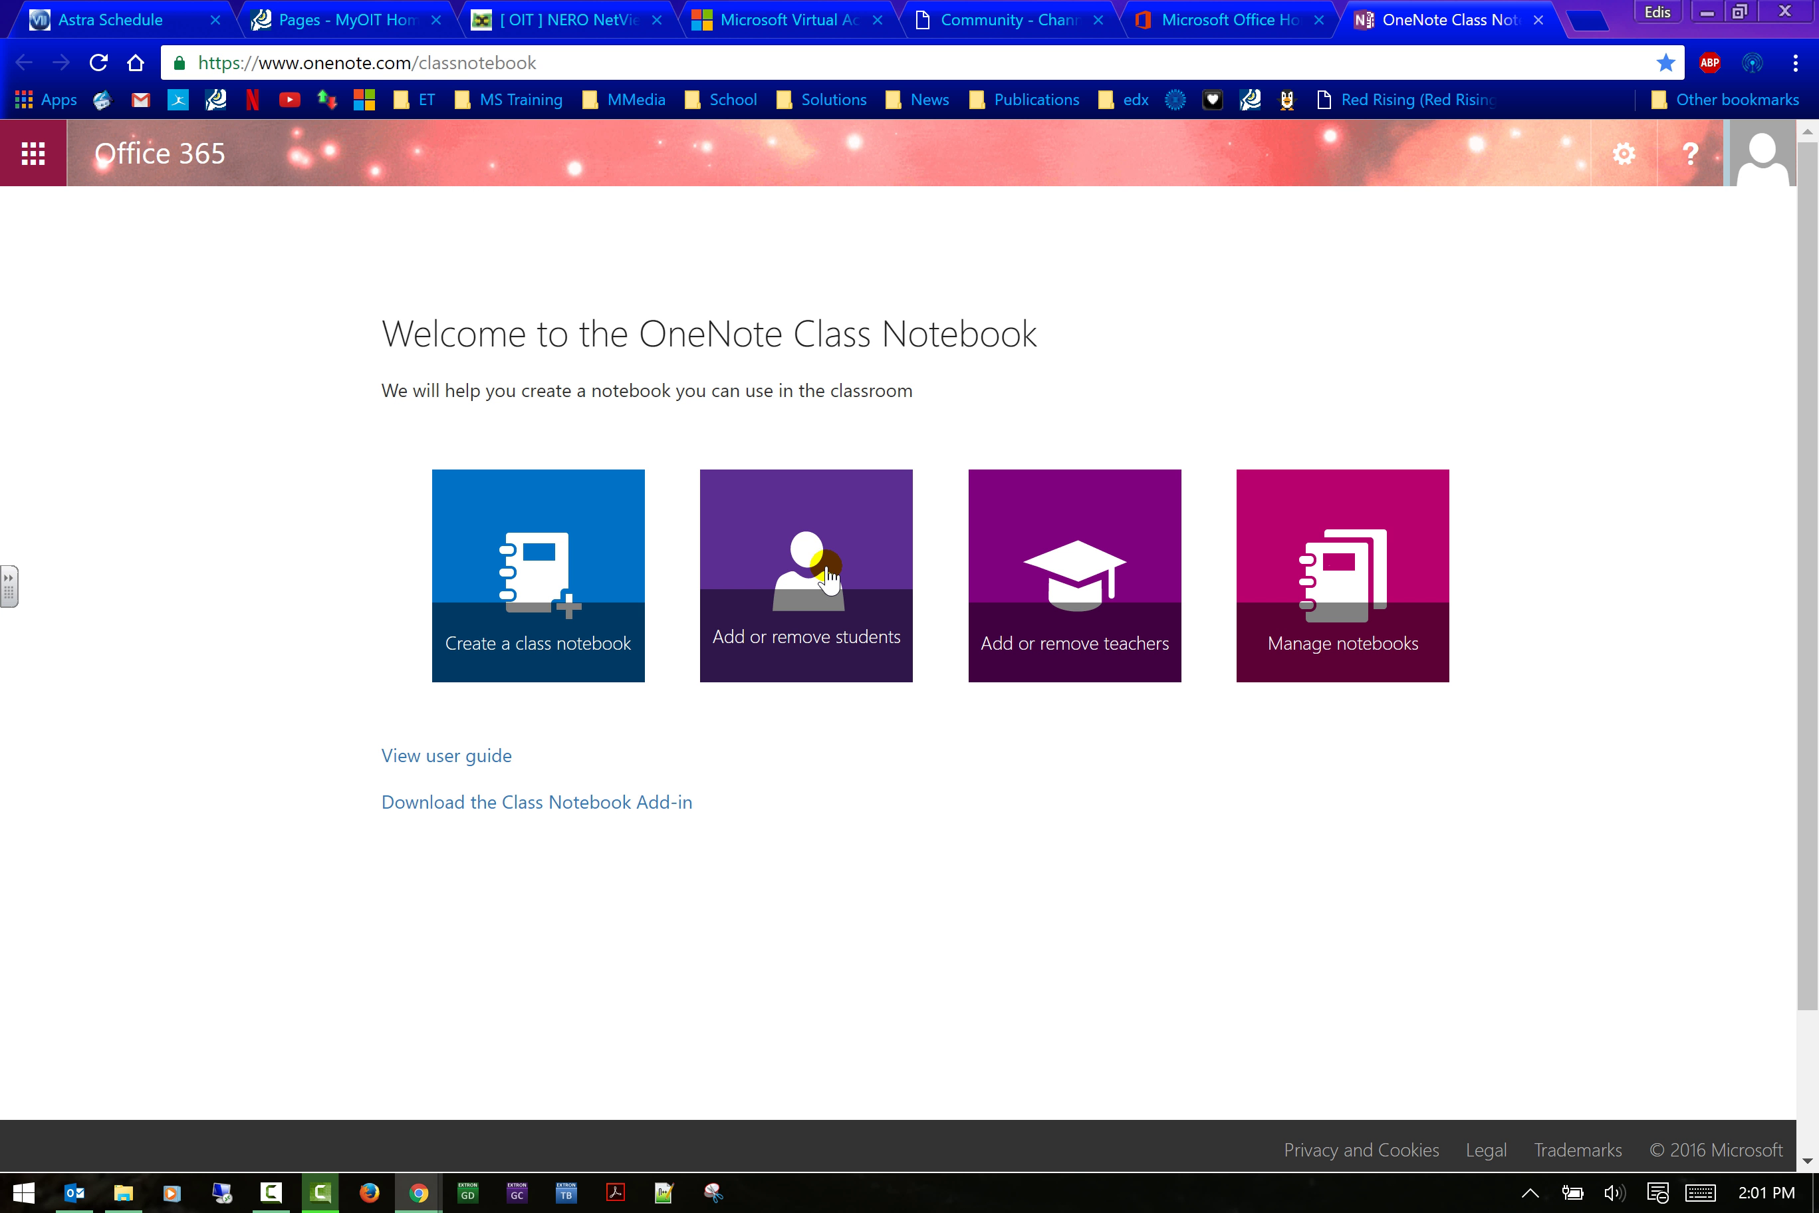
# From Manage notebooks, open the Microsoft Surface Hub notebook in OneNote Online.
pyautogui.click(1438, 585)
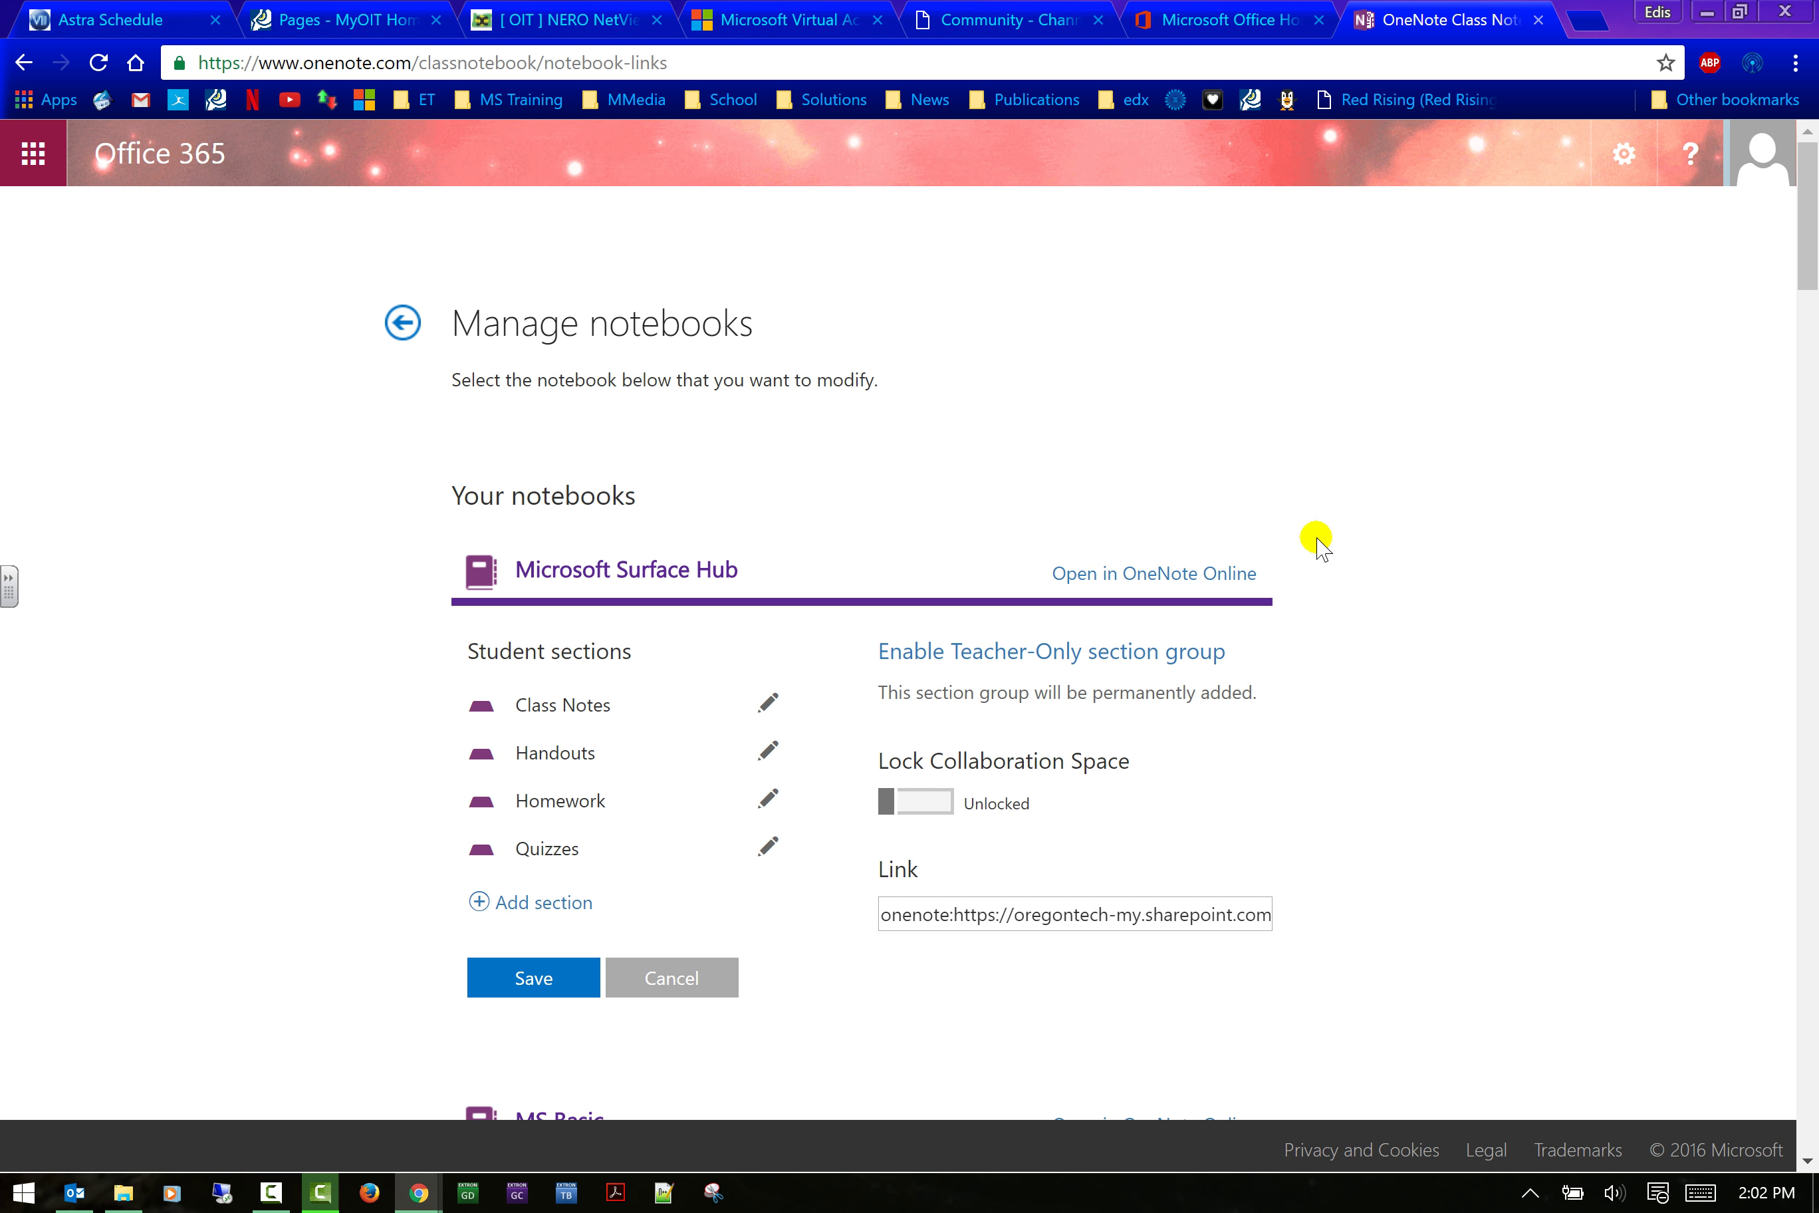
pyautogui.click(1206, 577)
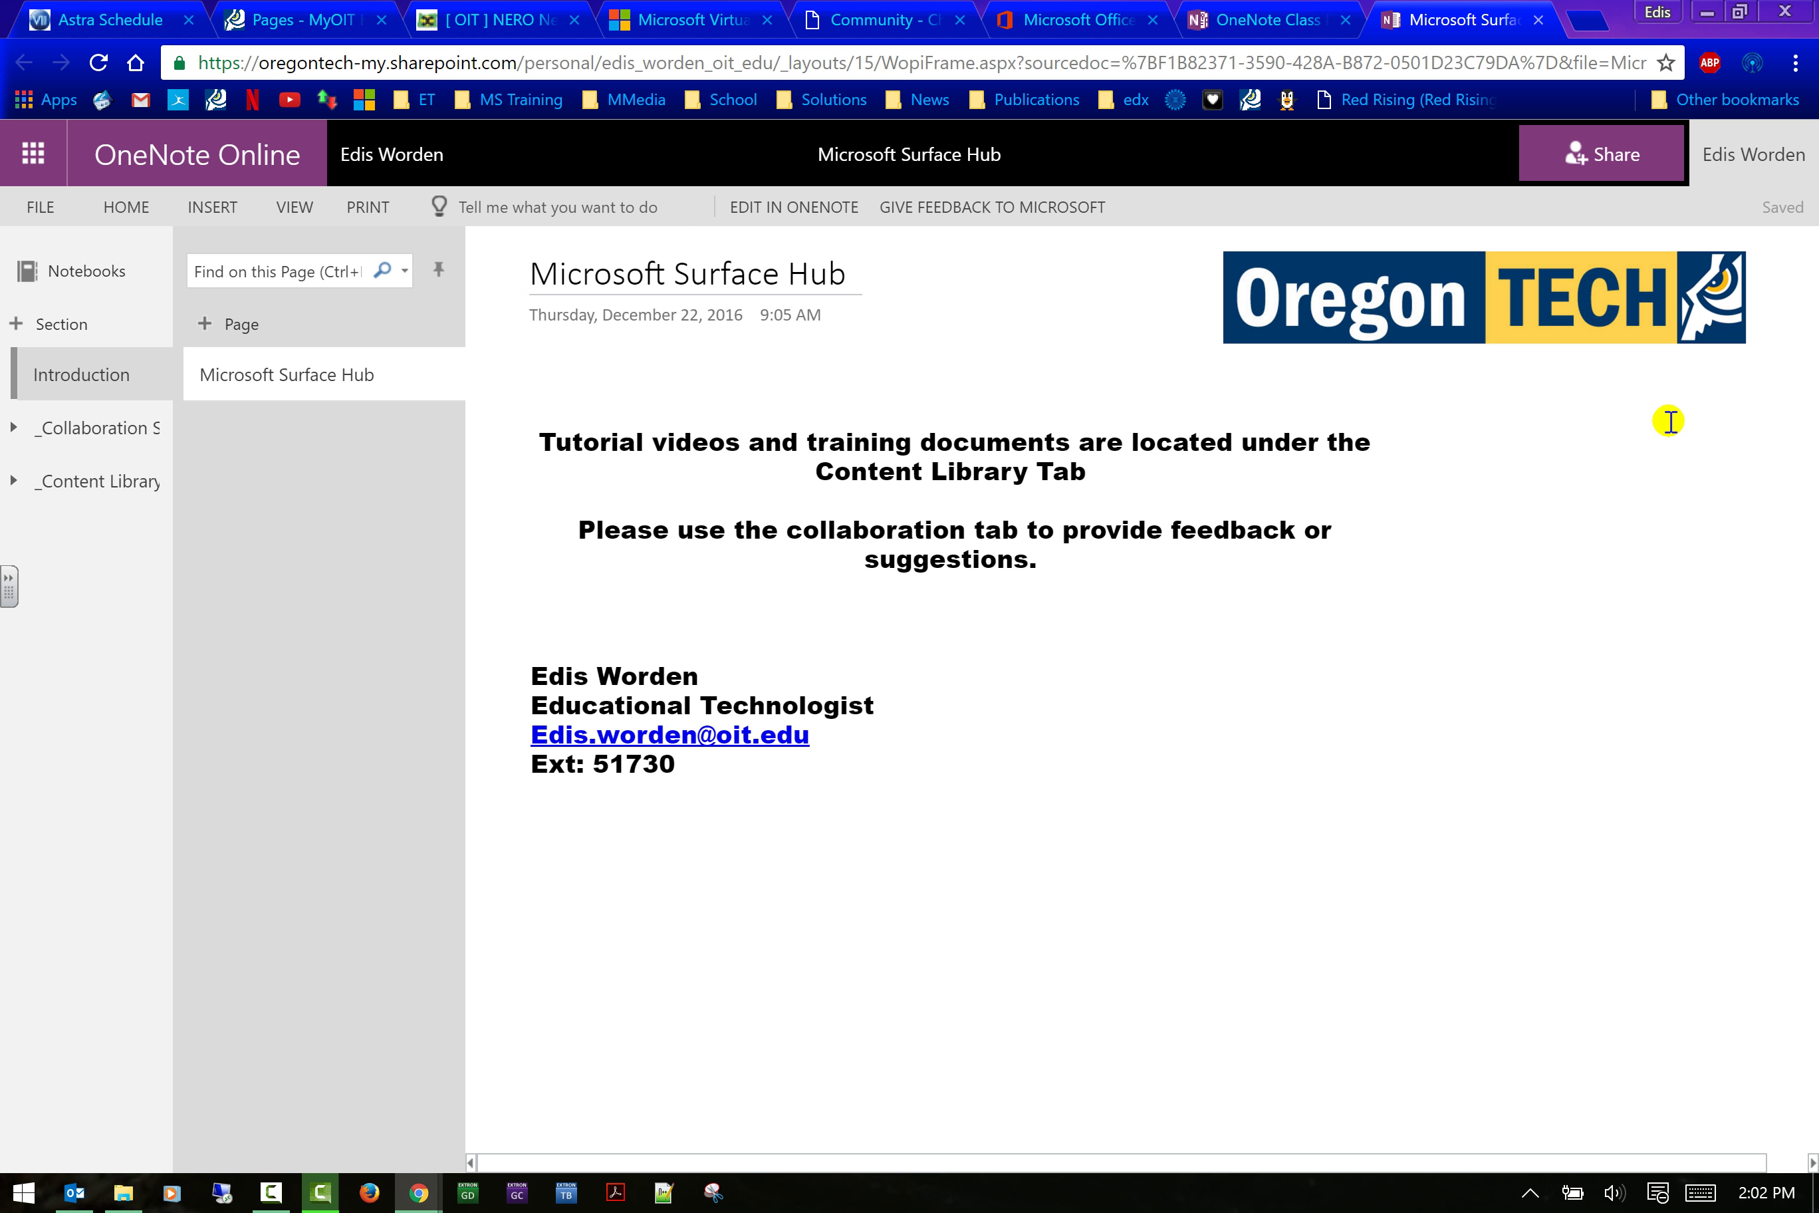
# Open the MS Surface Hub section in the collaboration group, dismiss sharing, and add a new page.
pyautogui.click(97, 429)
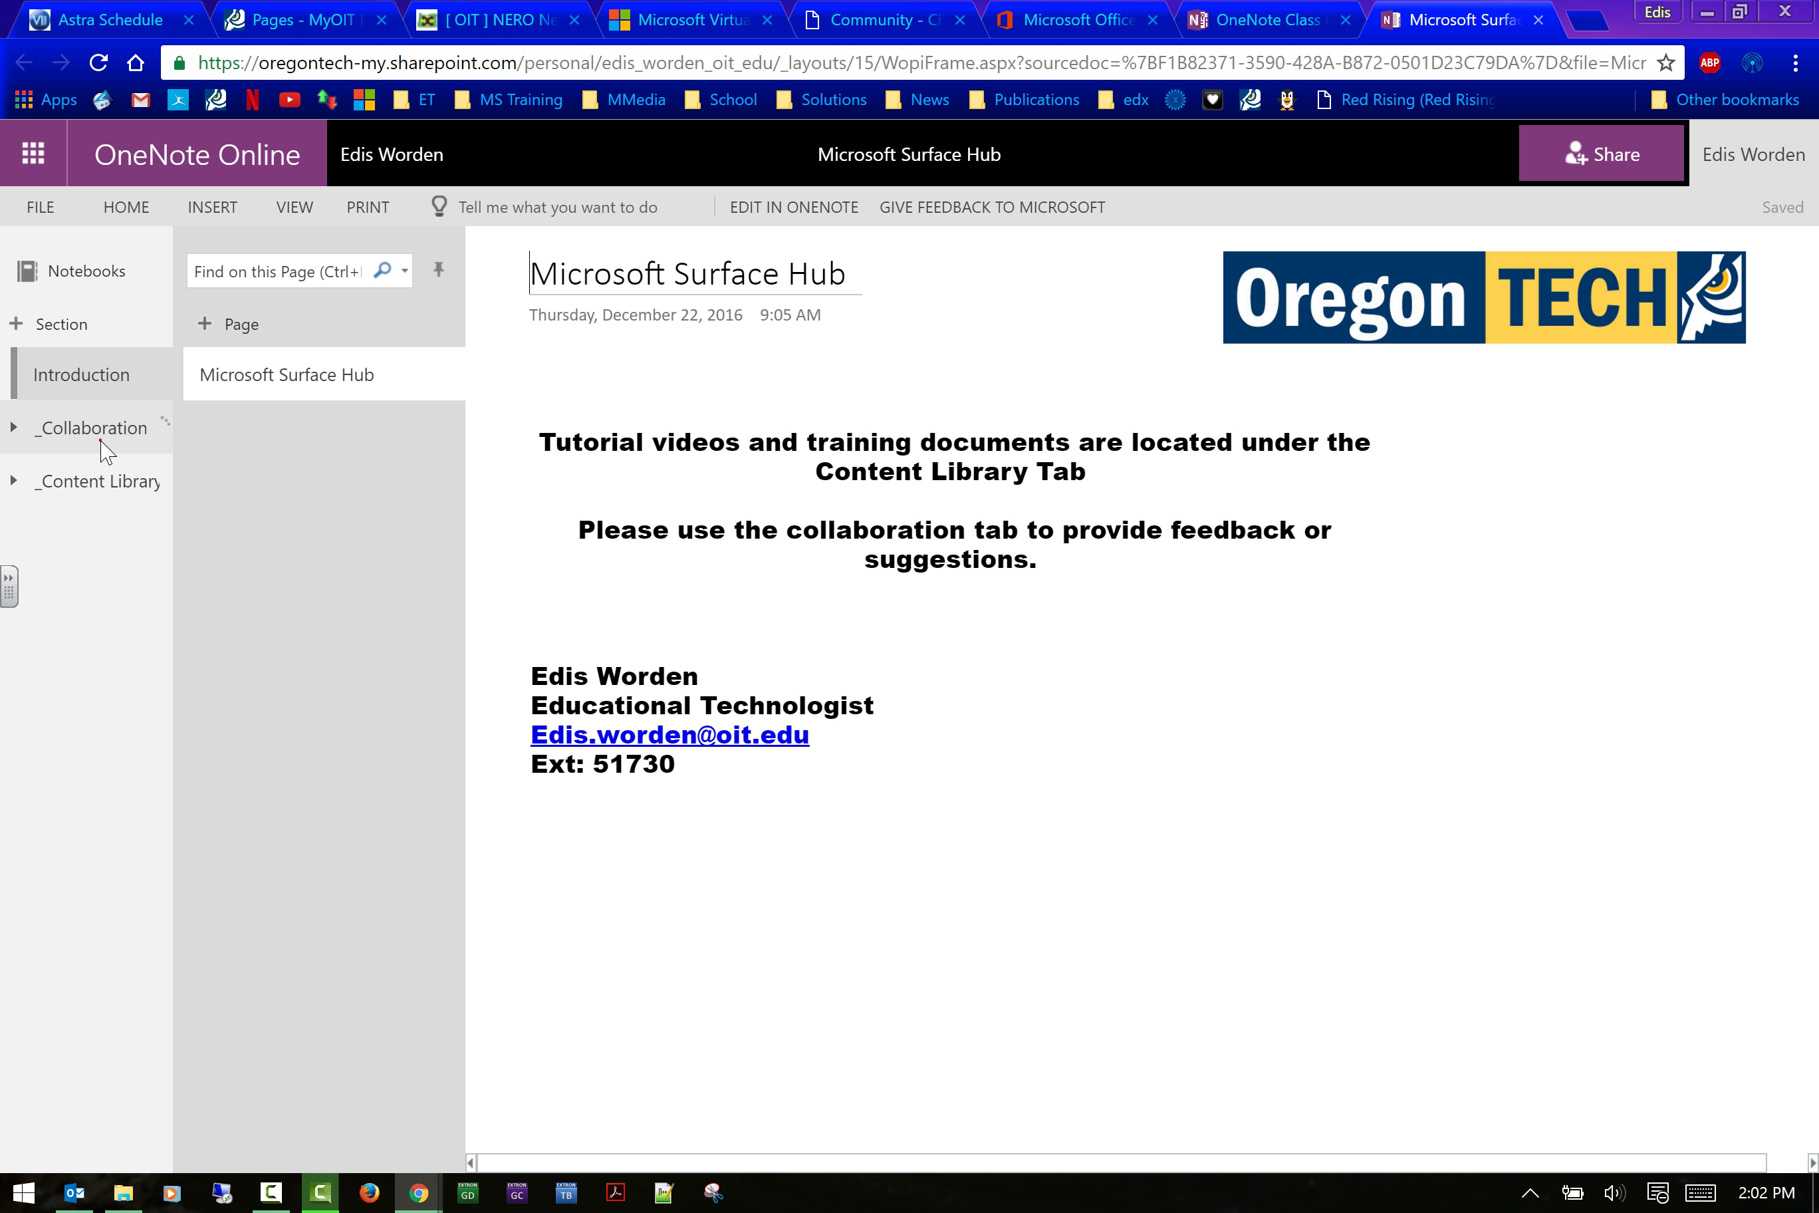
pyautogui.click(98, 435)
pyautogui.click(59, 374)
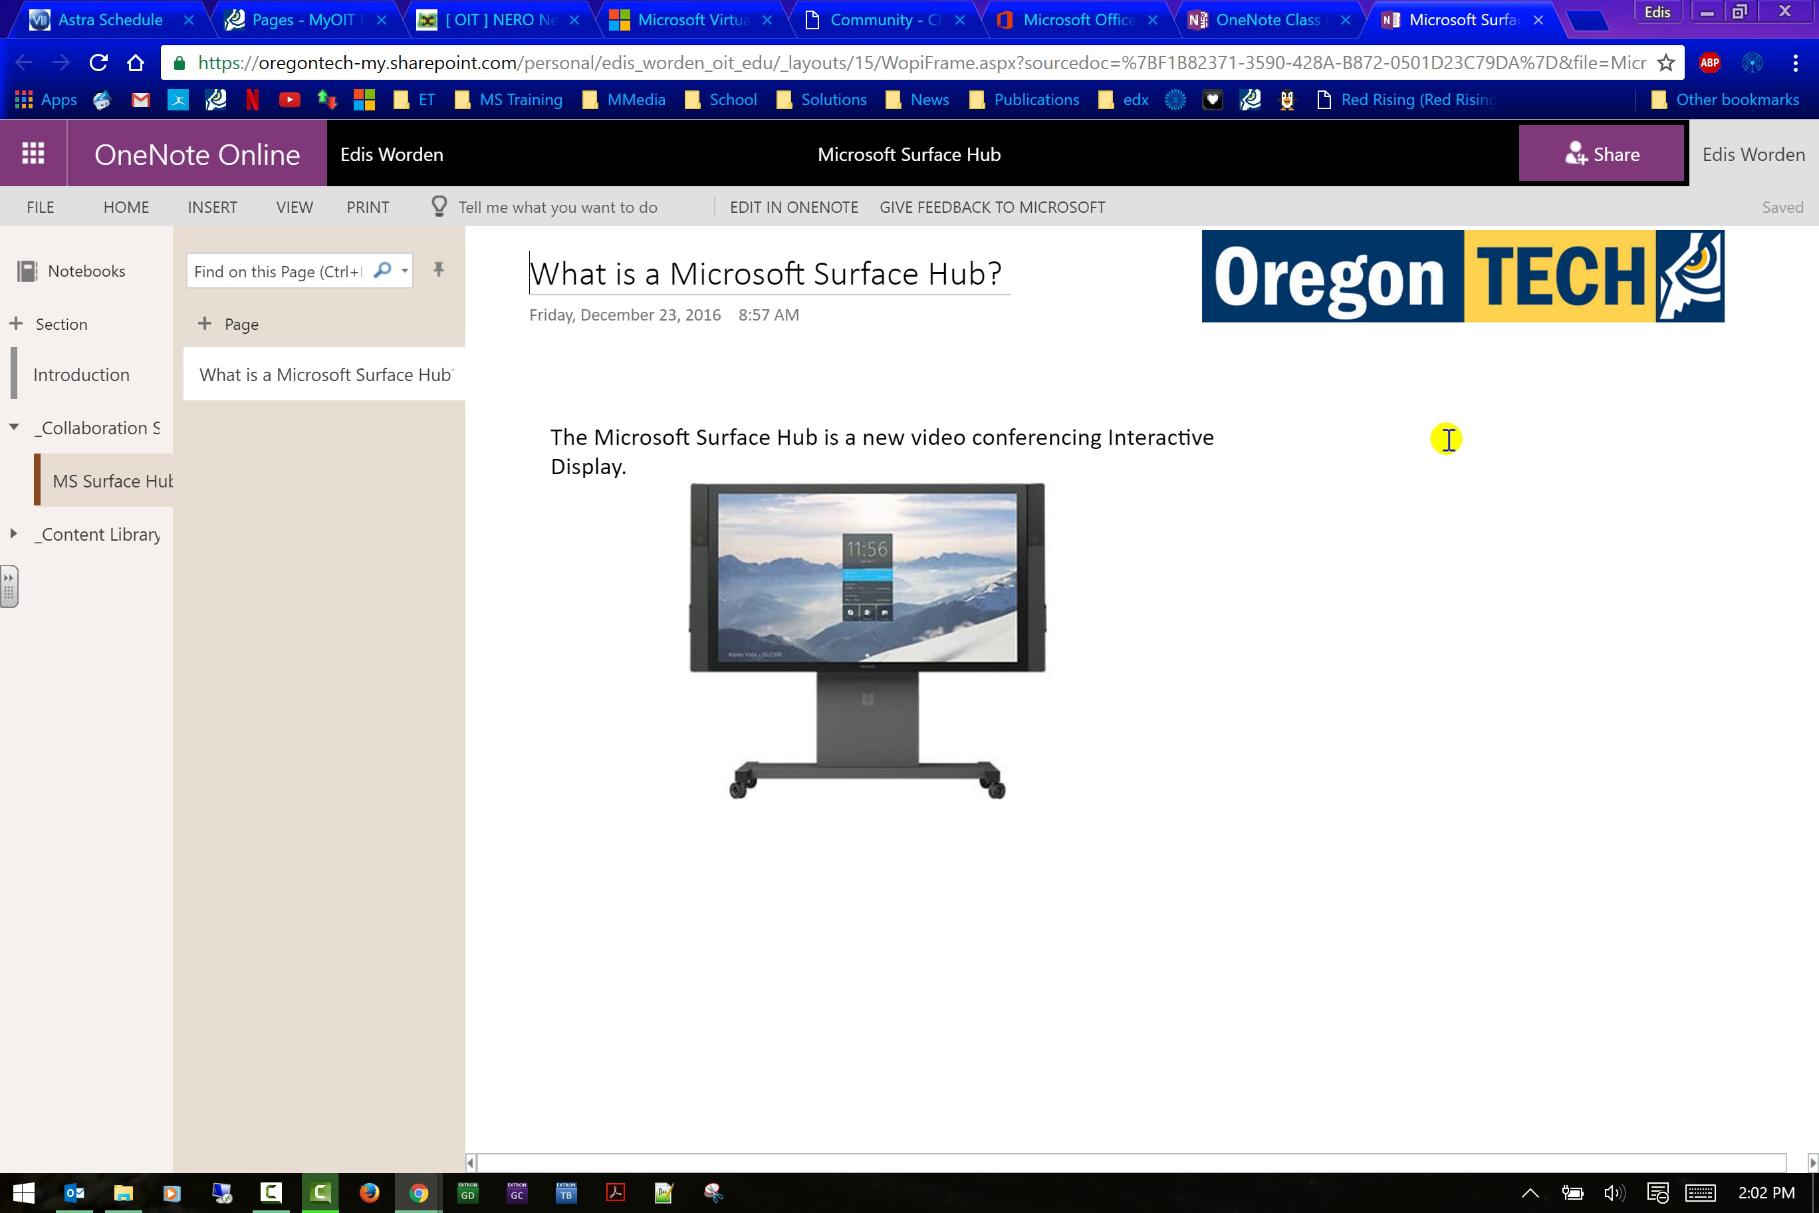
pyautogui.click(1568, 159)
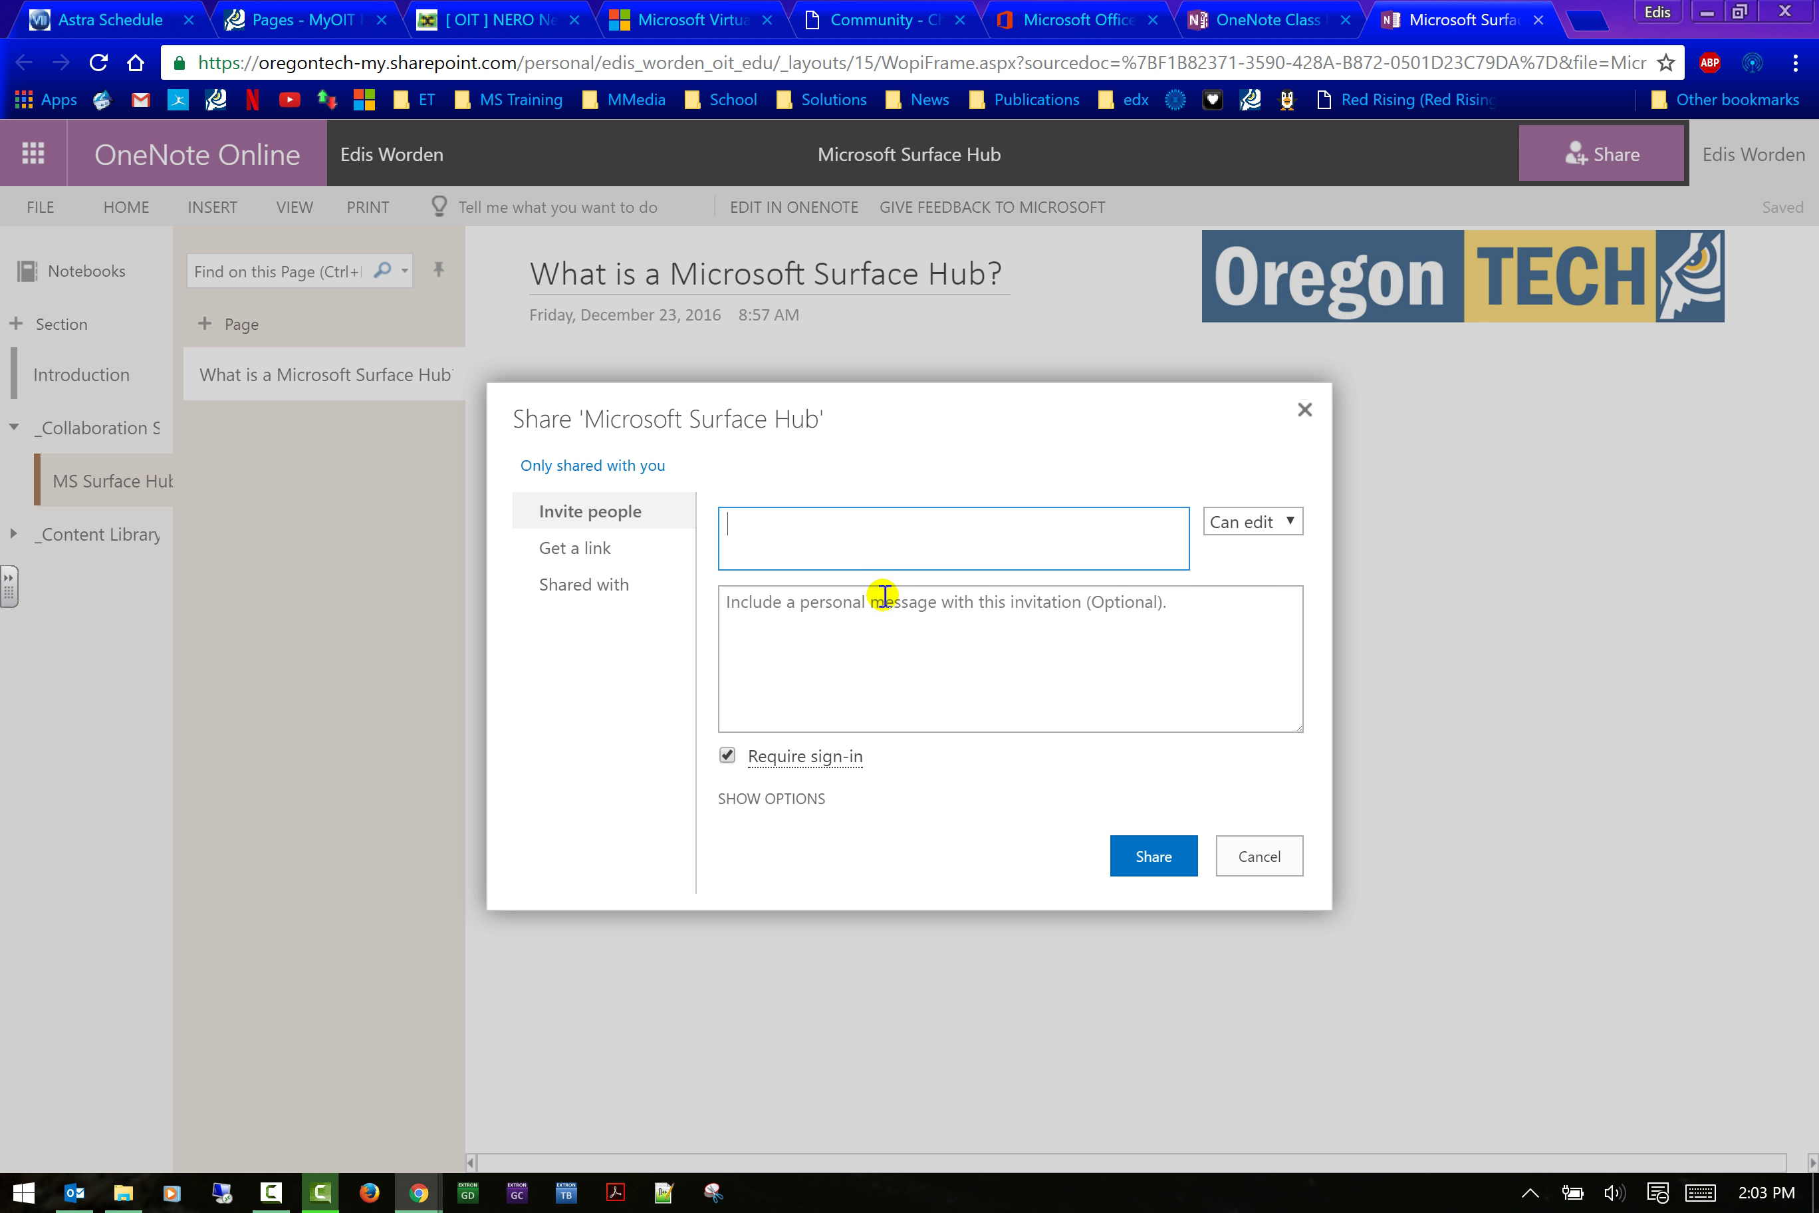
pyautogui.click(1262, 864)
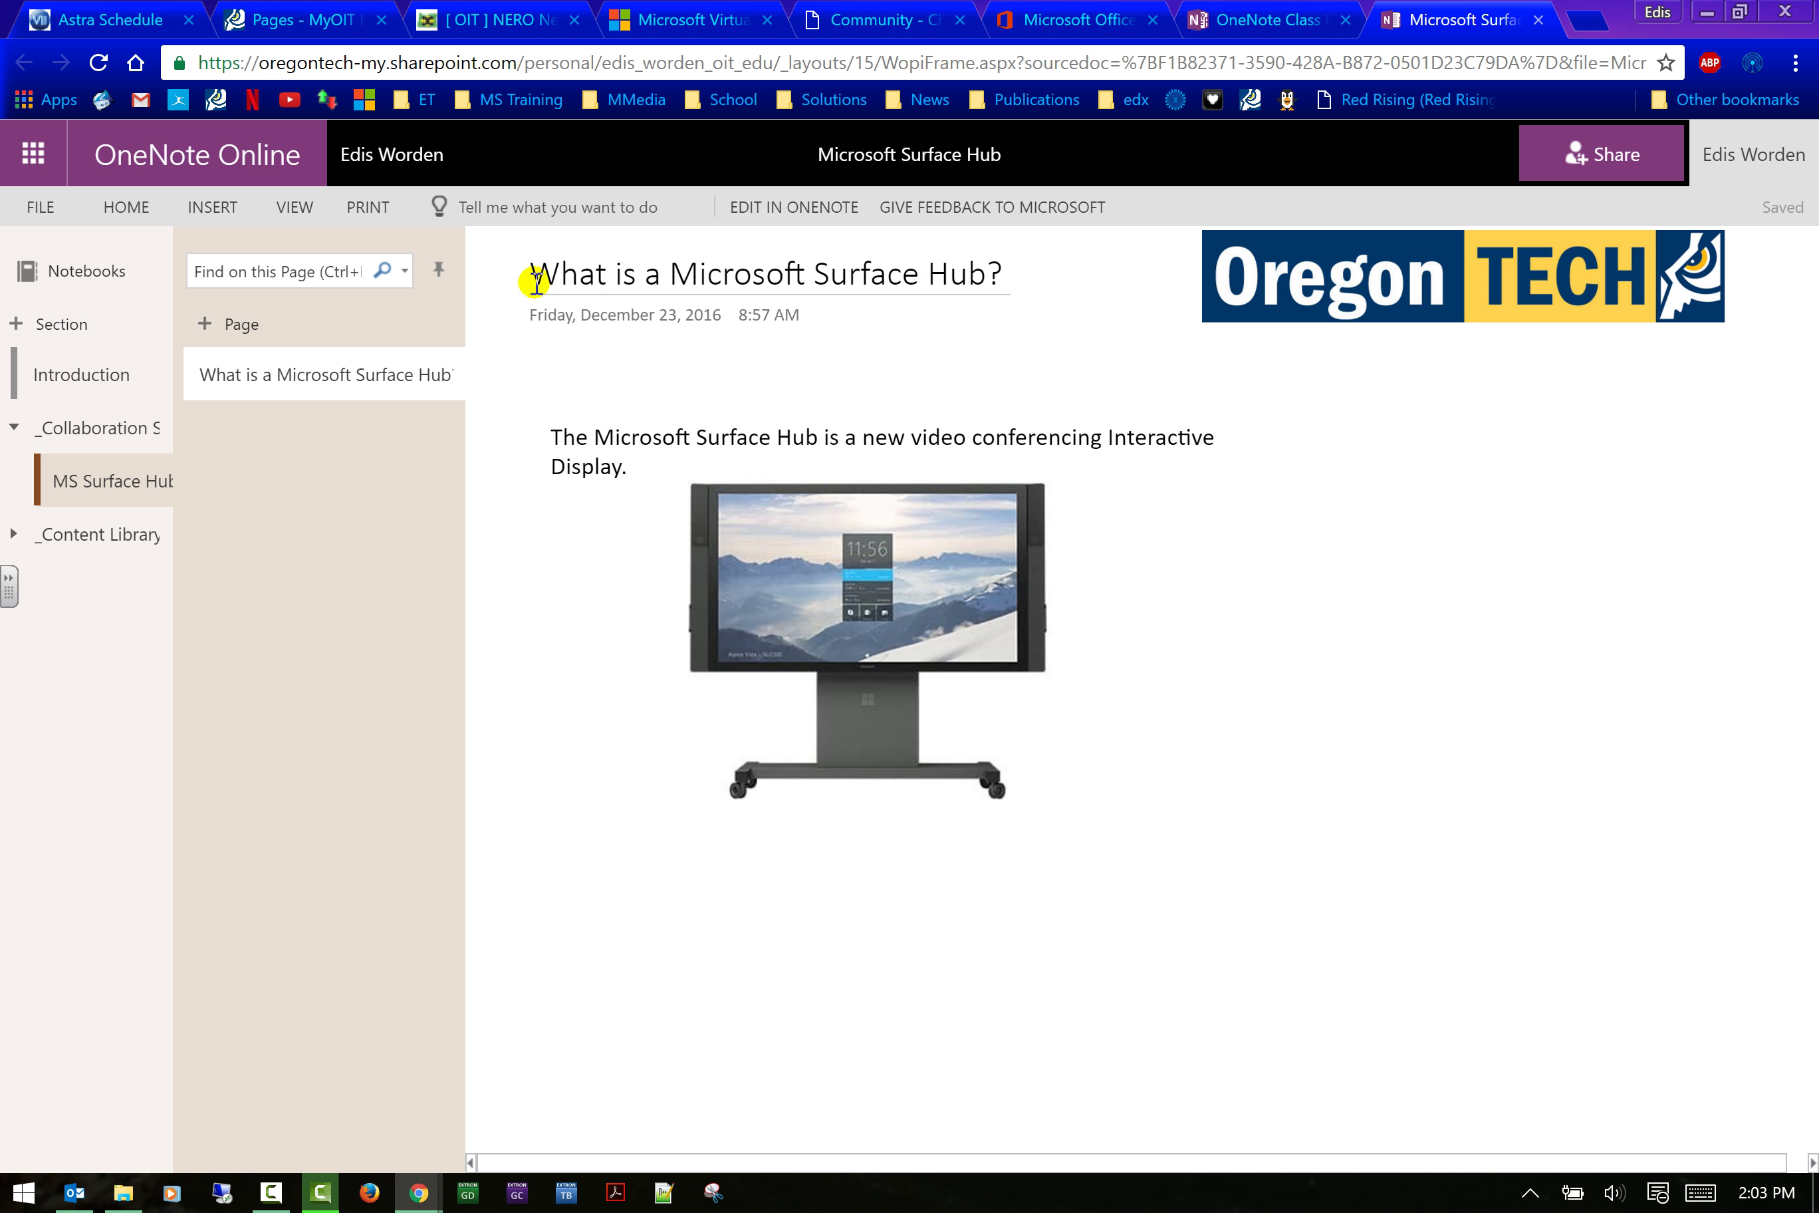
pyautogui.click(225, 329)
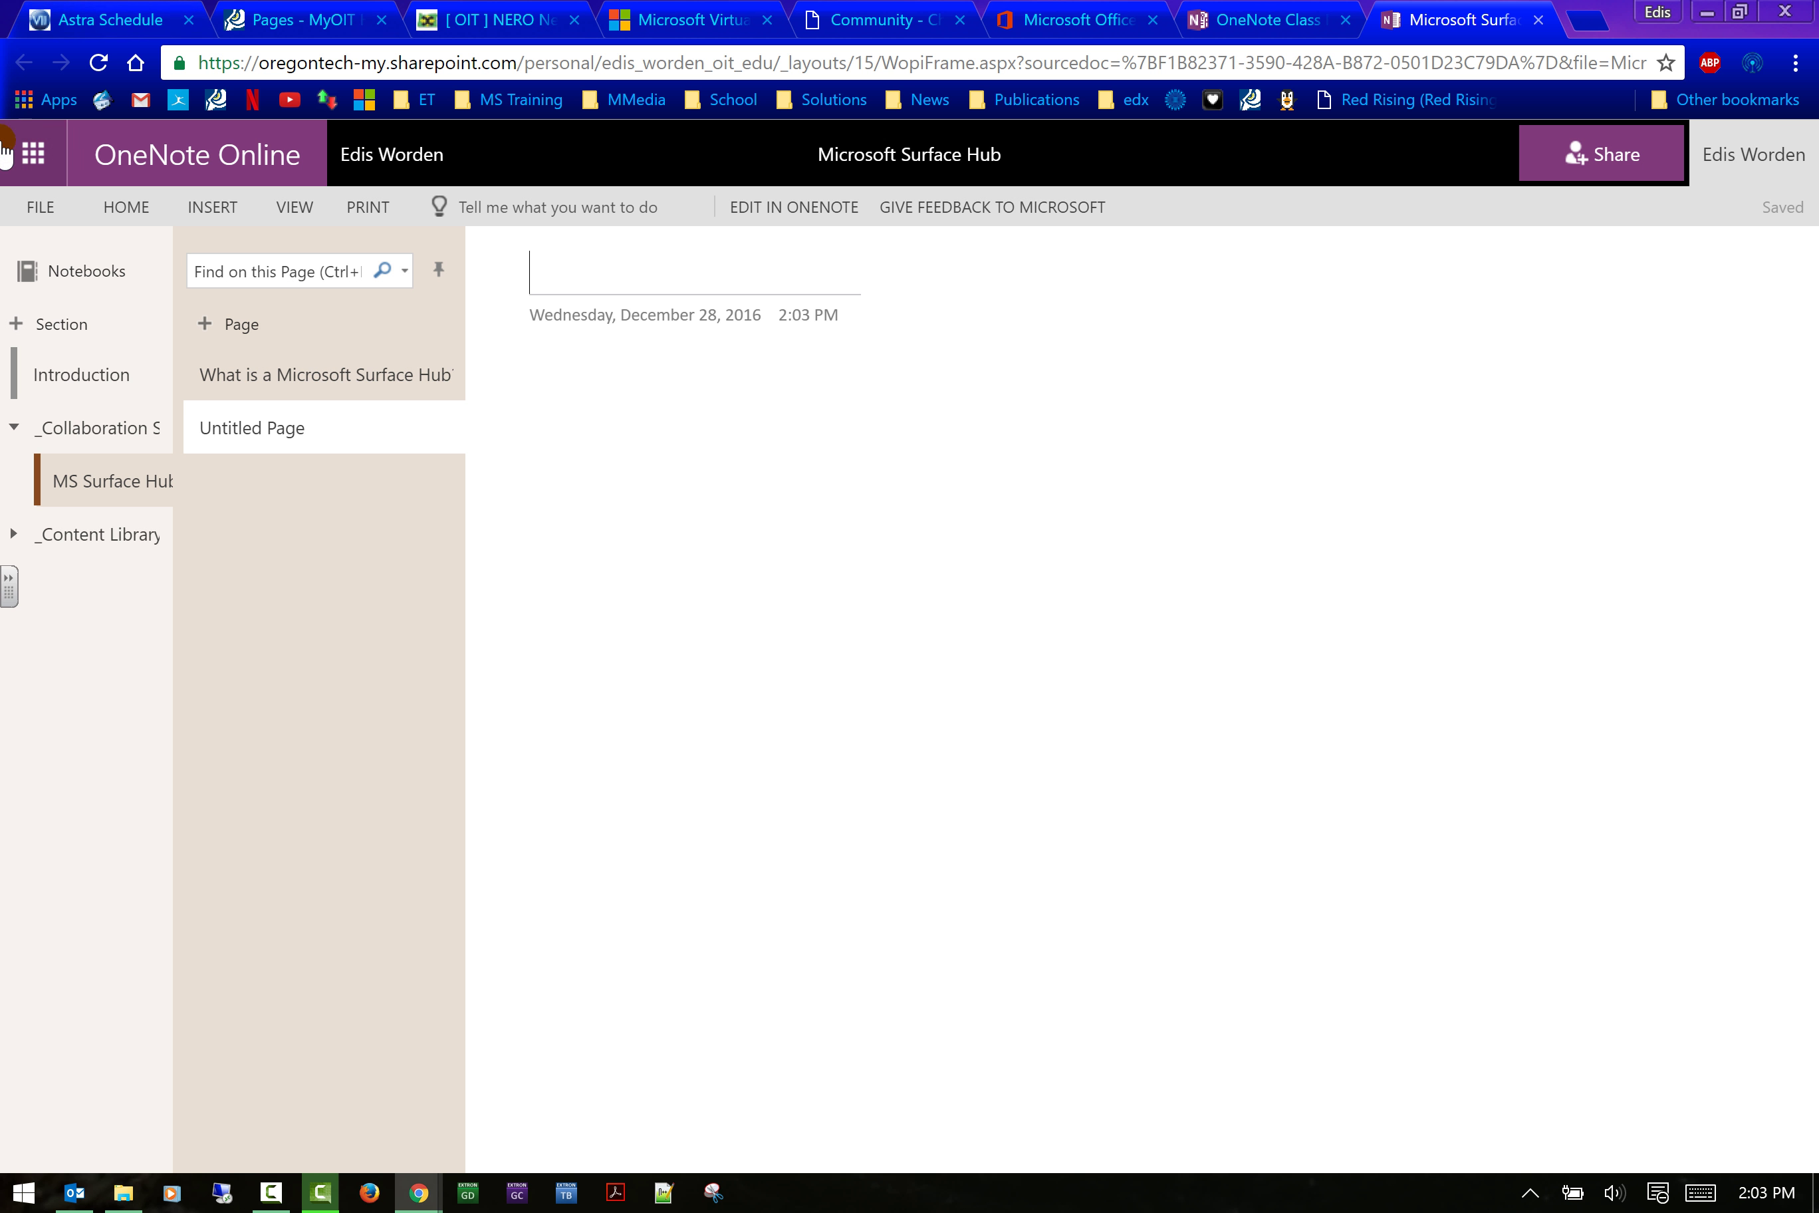
# Check the notebook's File info options, return to the notebook, and close its tab.
pyautogui.click(25, 213)
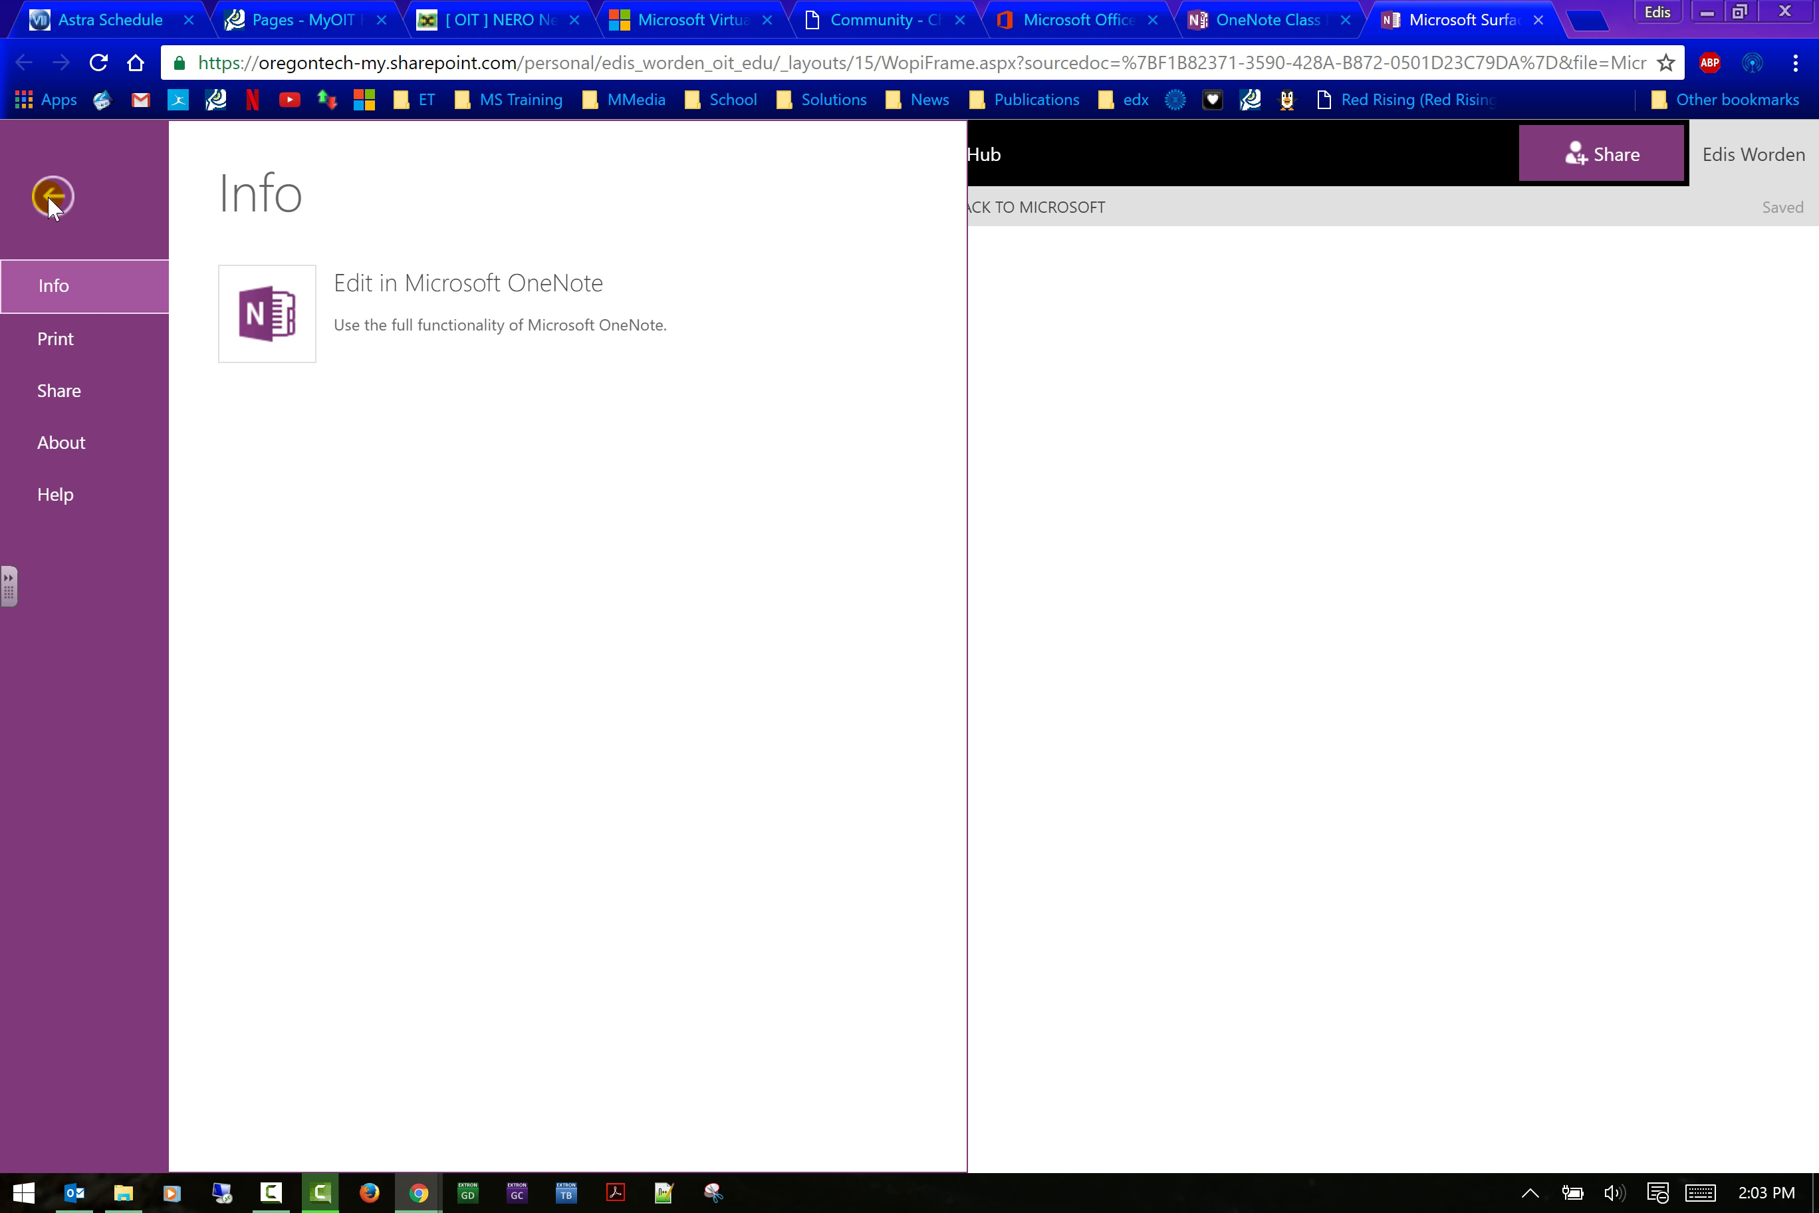
pyautogui.click(110, 286)
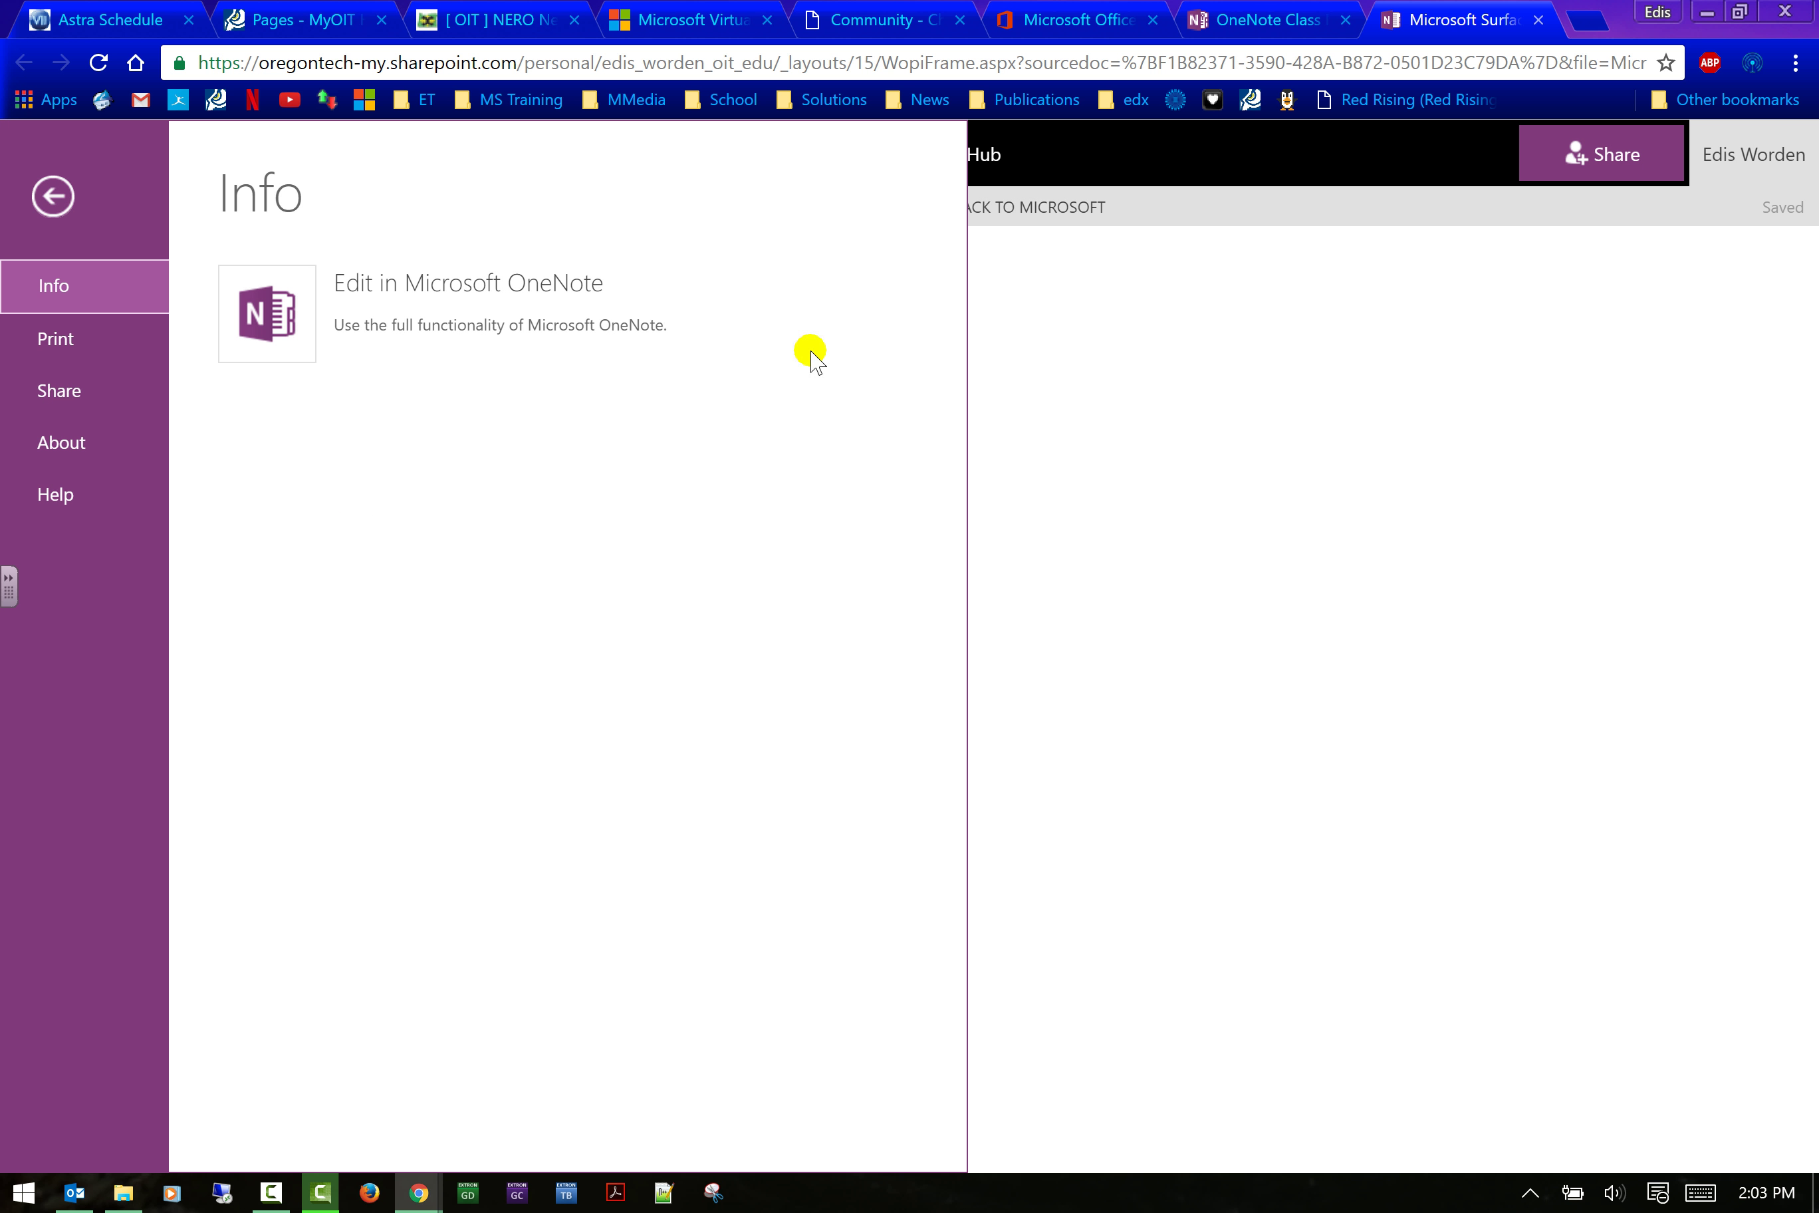
pyautogui.click(261, 354)
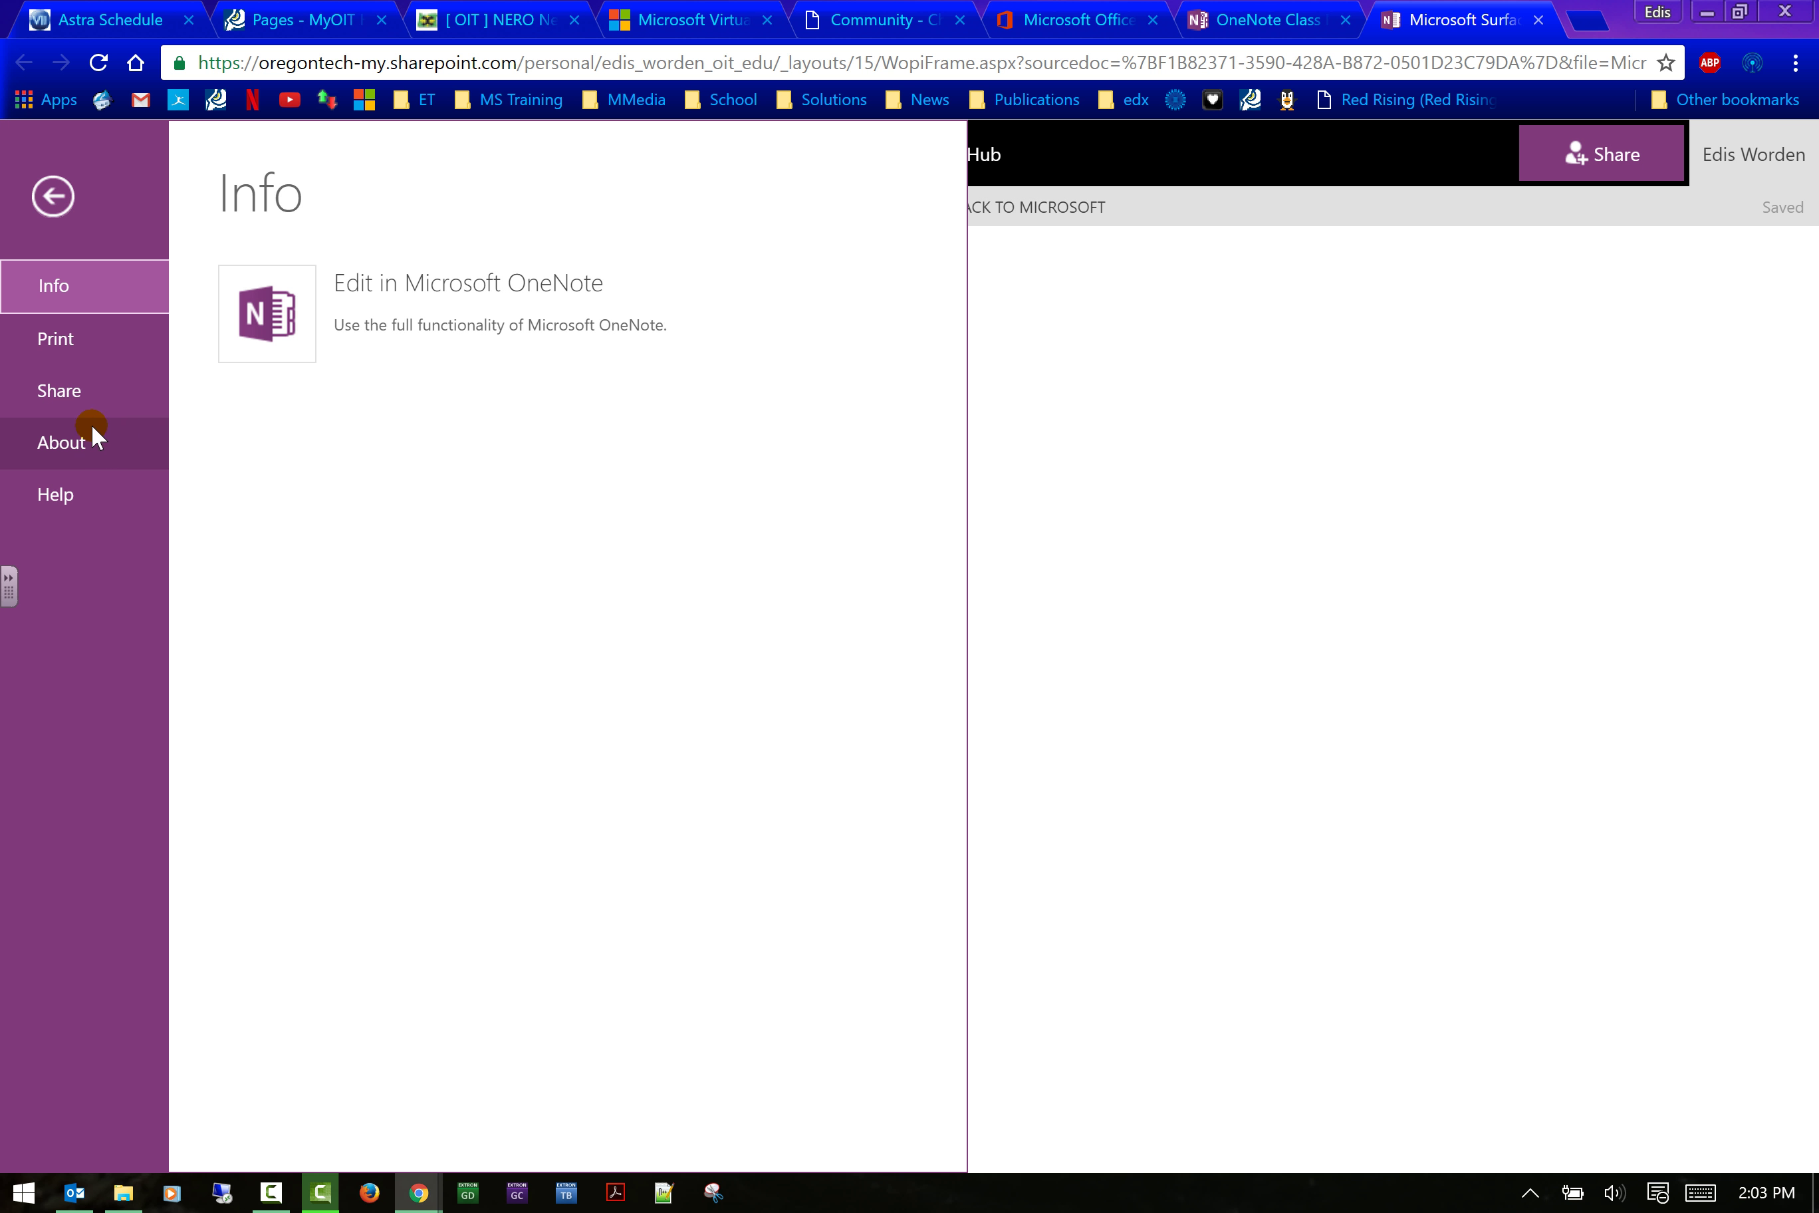
pyautogui.click(83, 391)
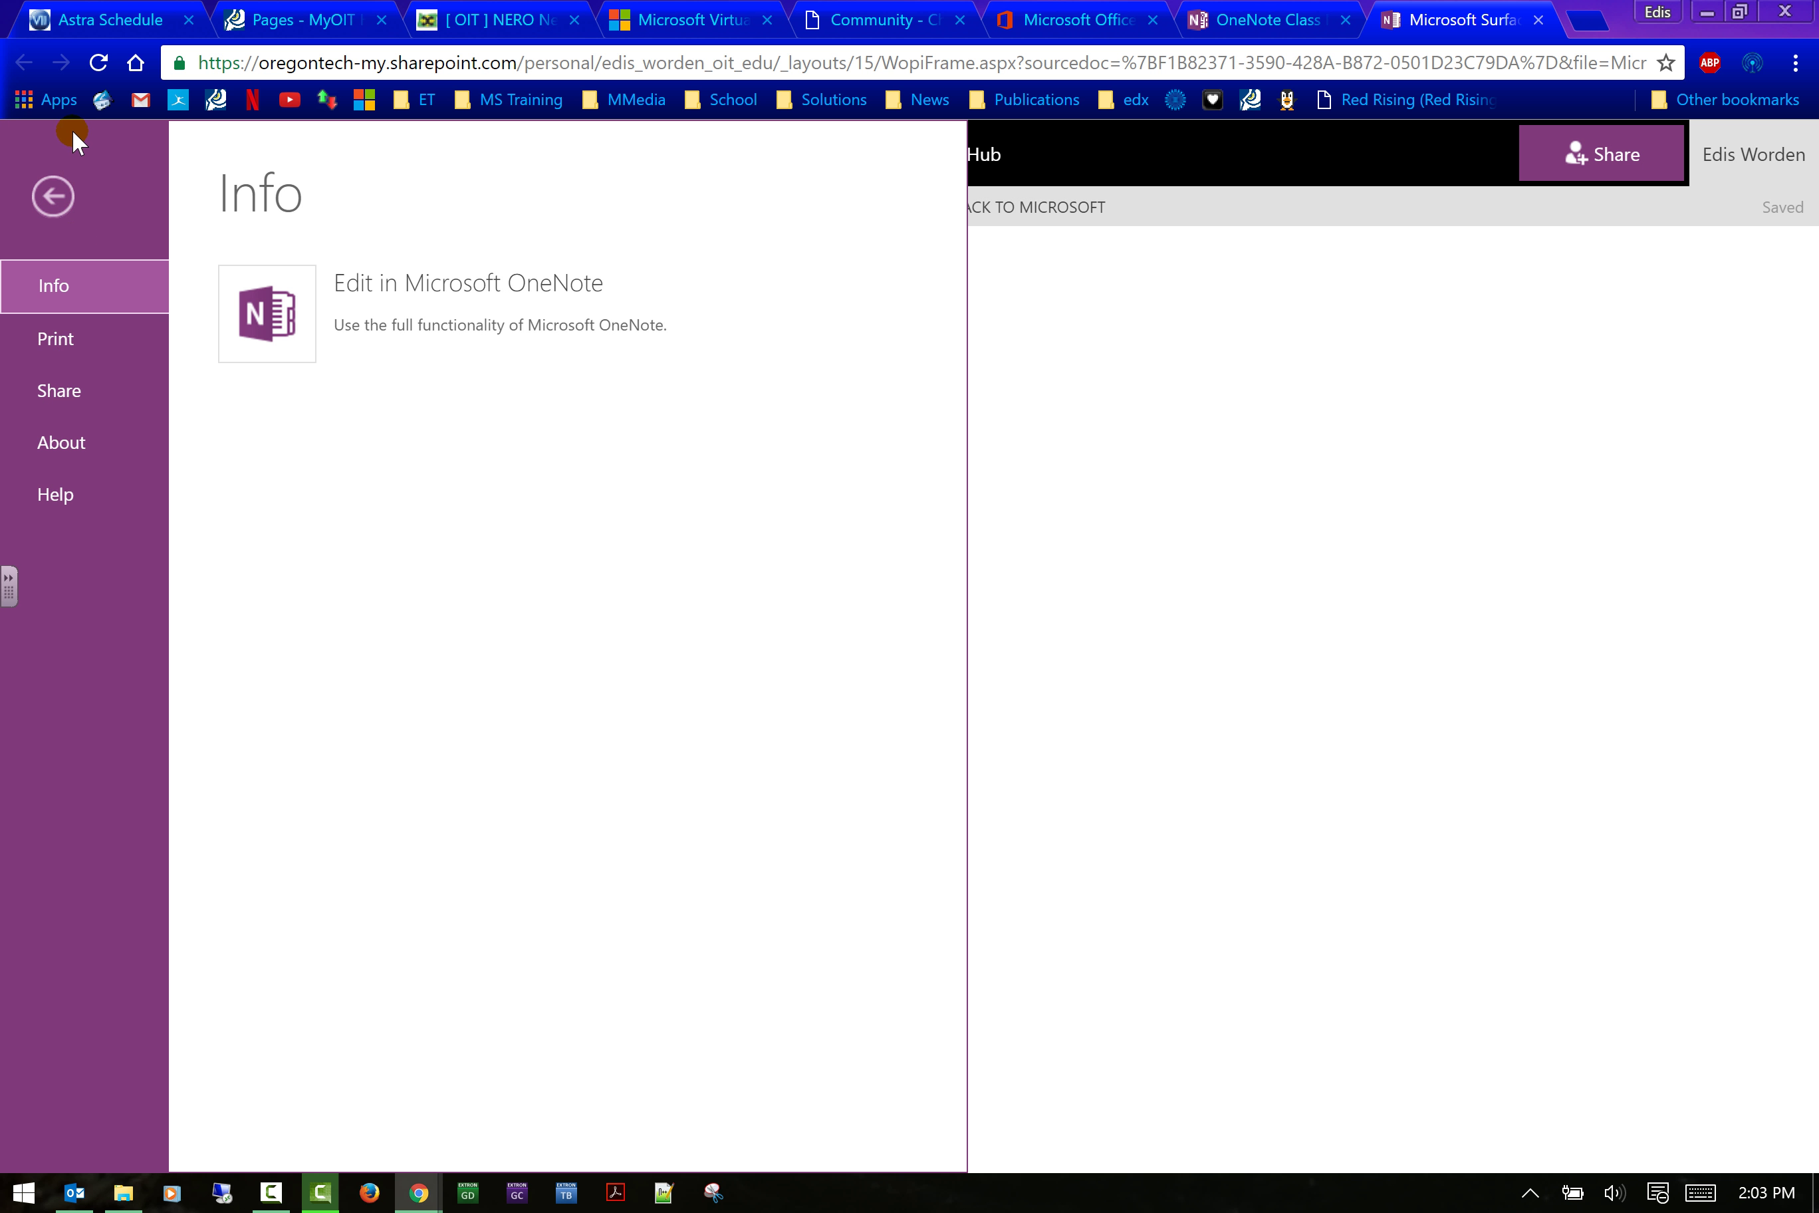
pyautogui.click(52, 196)
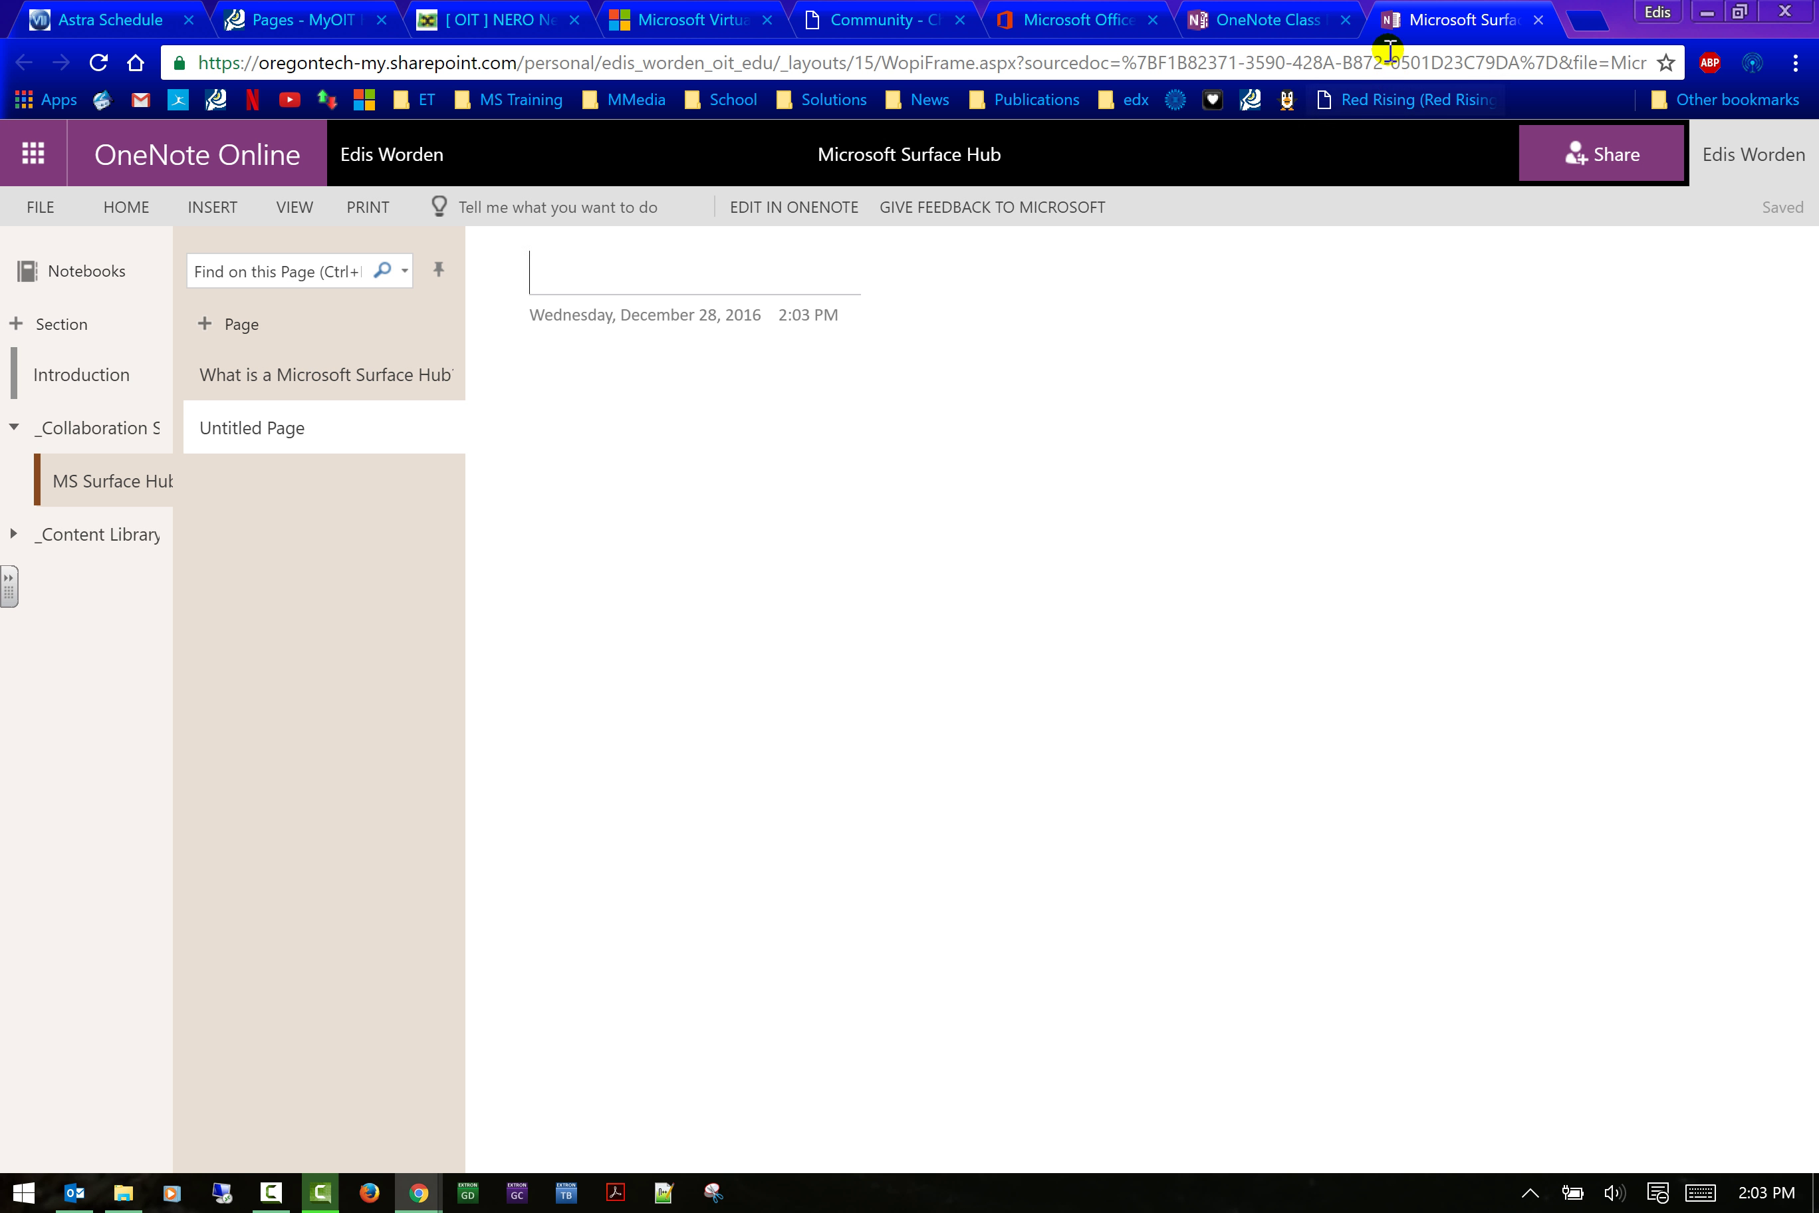
pyautogui.click(1404, 22)
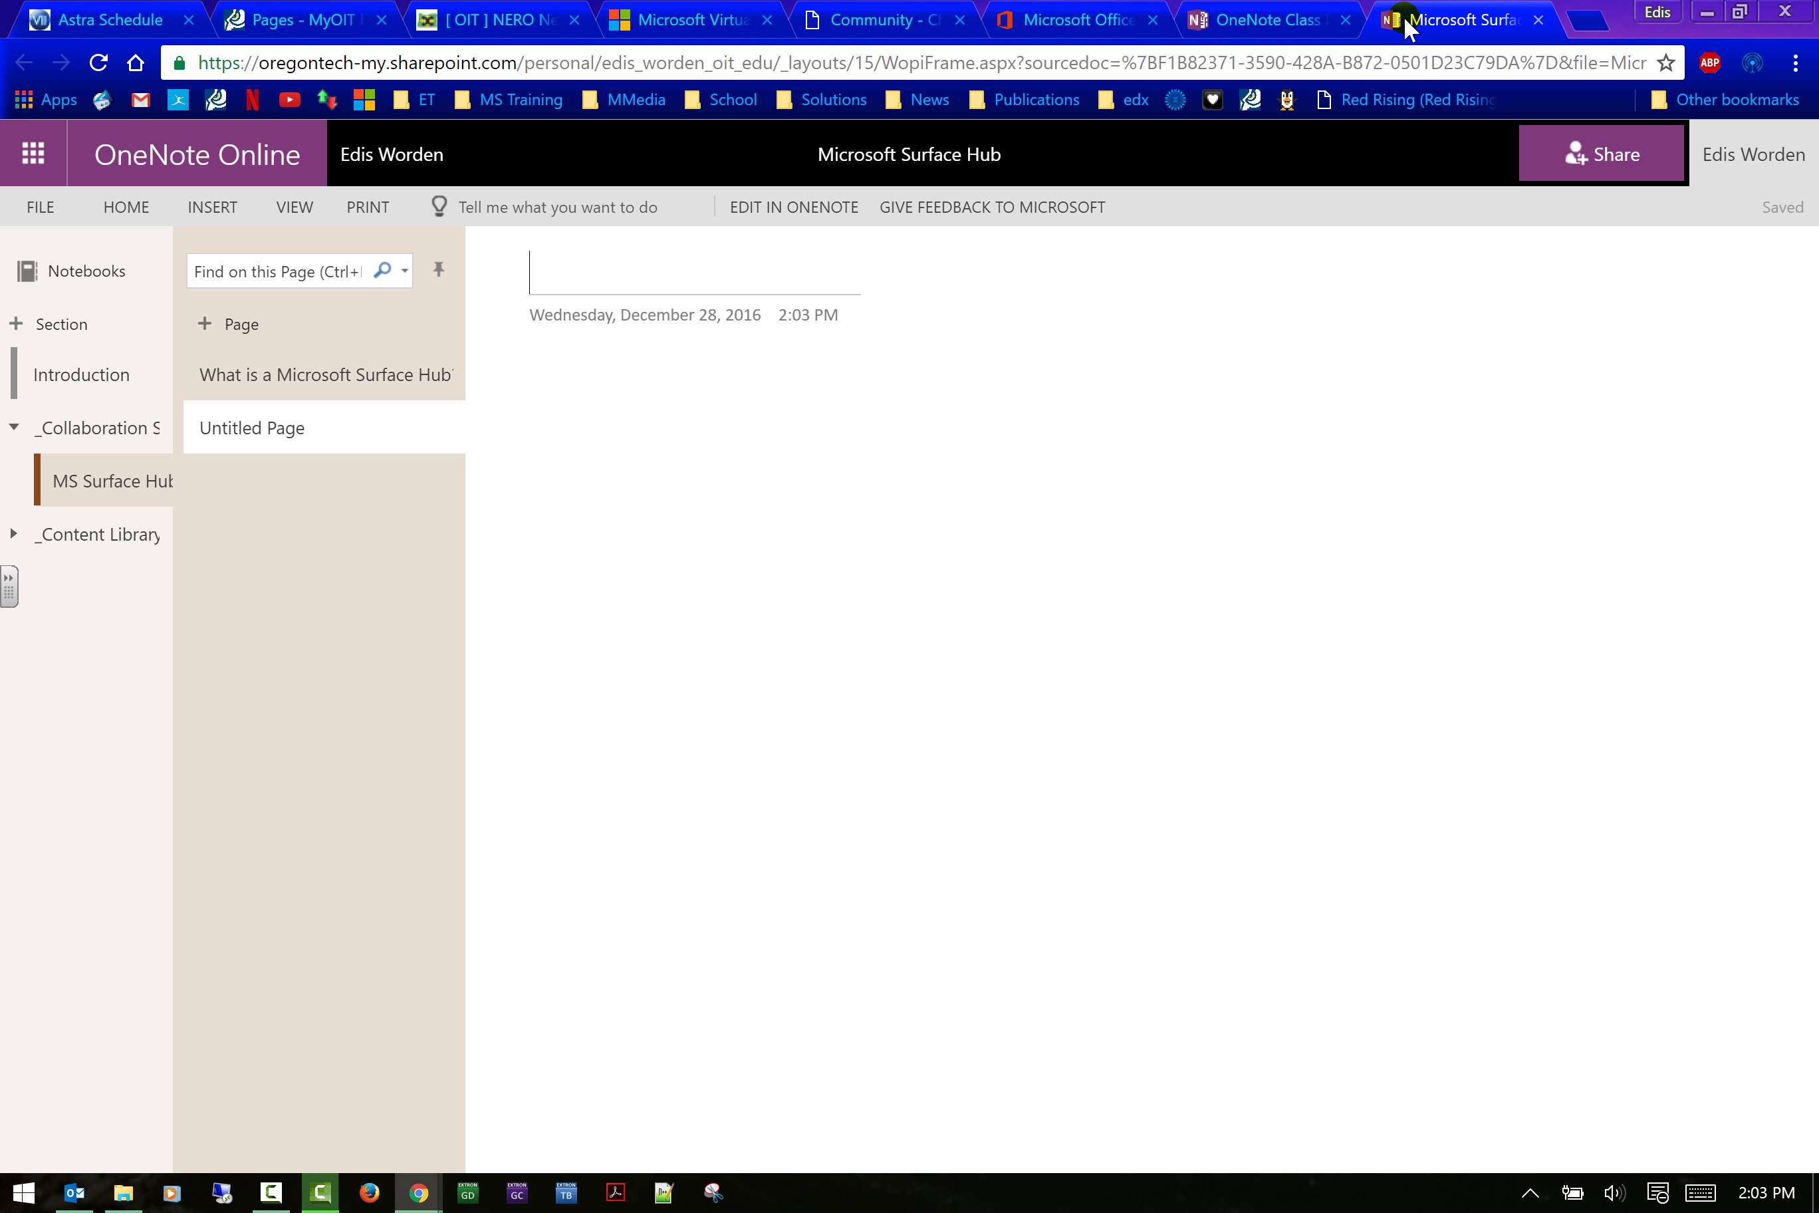
# Close the notebook tabs and start a new class notebook from the Office home Class Notebook tile.
pyautogui.click(1538, 19)
pyautogui.scroll(-1, 626, 491)
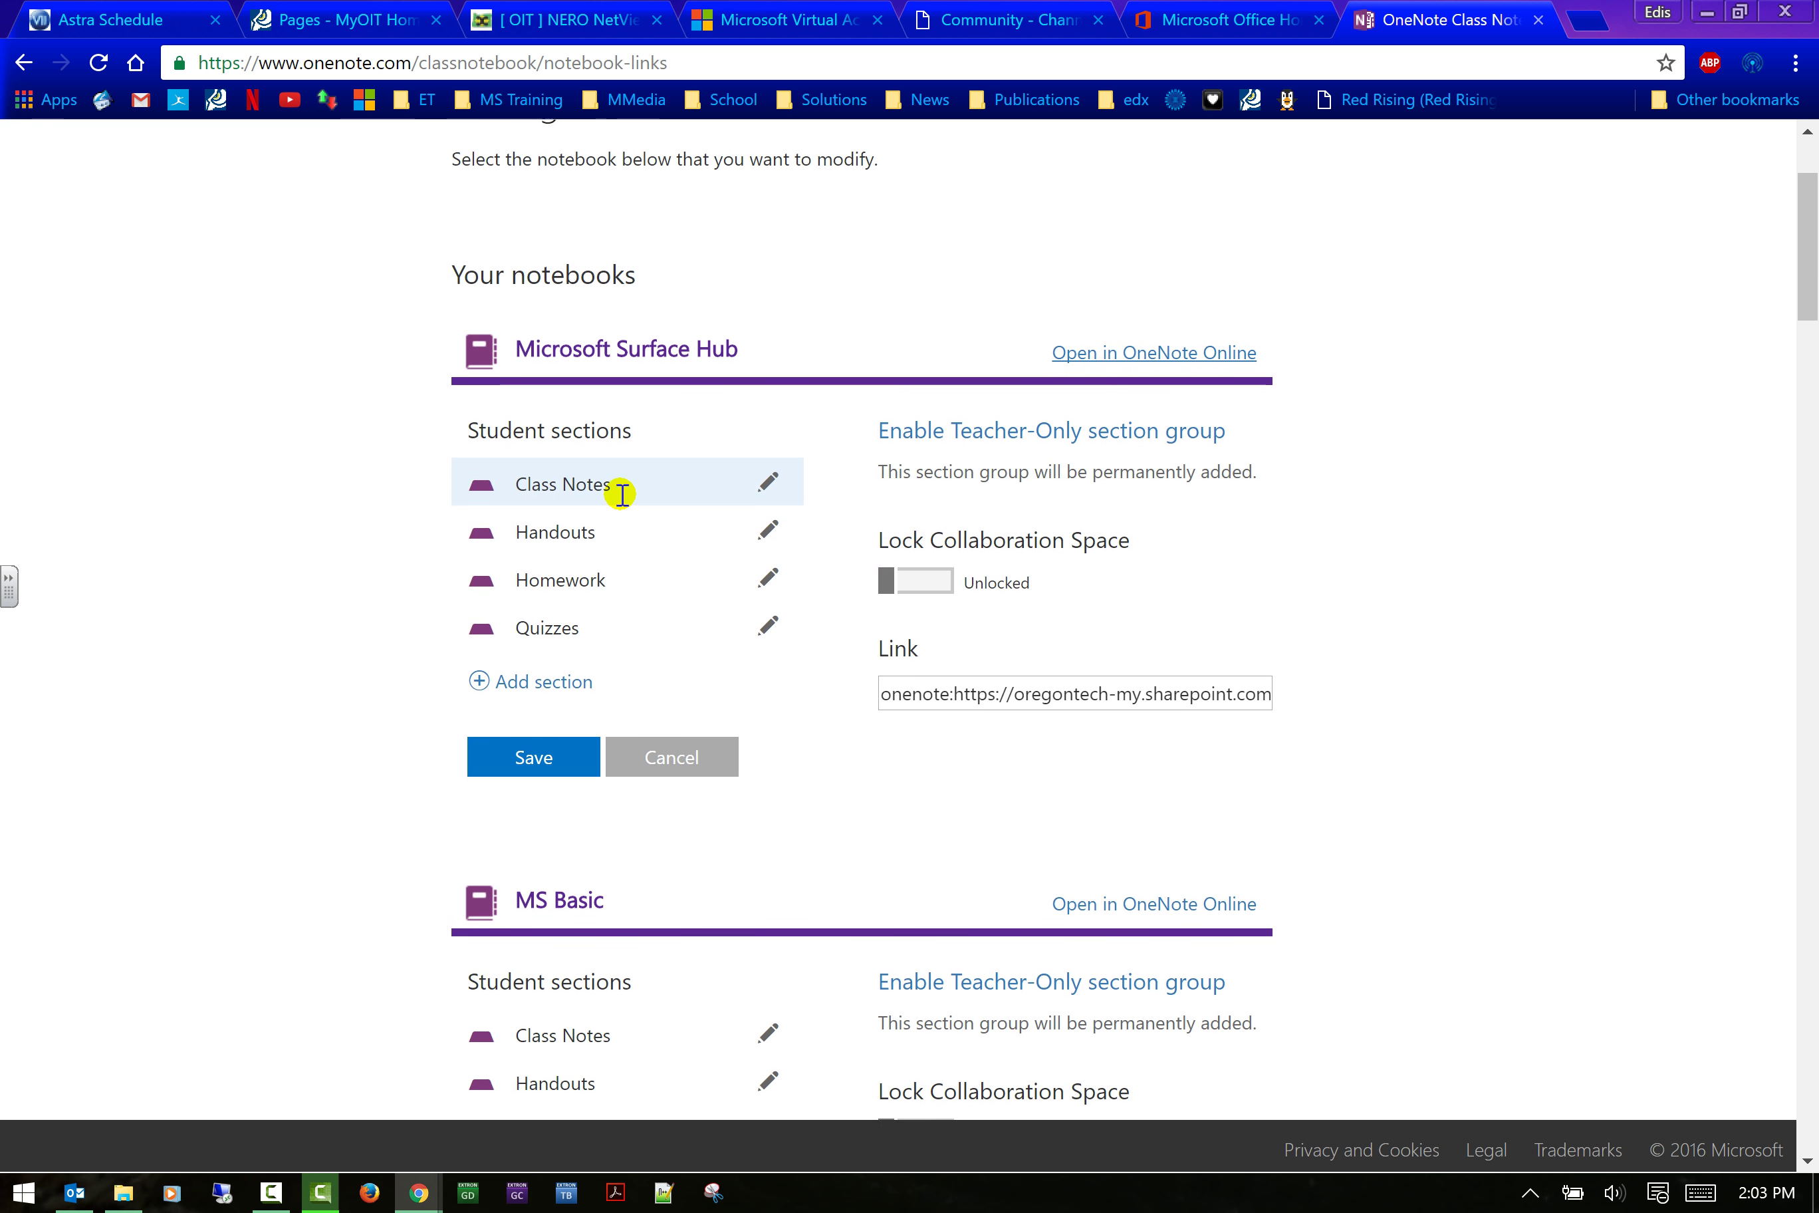
pyautogui.scroll(1, 622, 491)
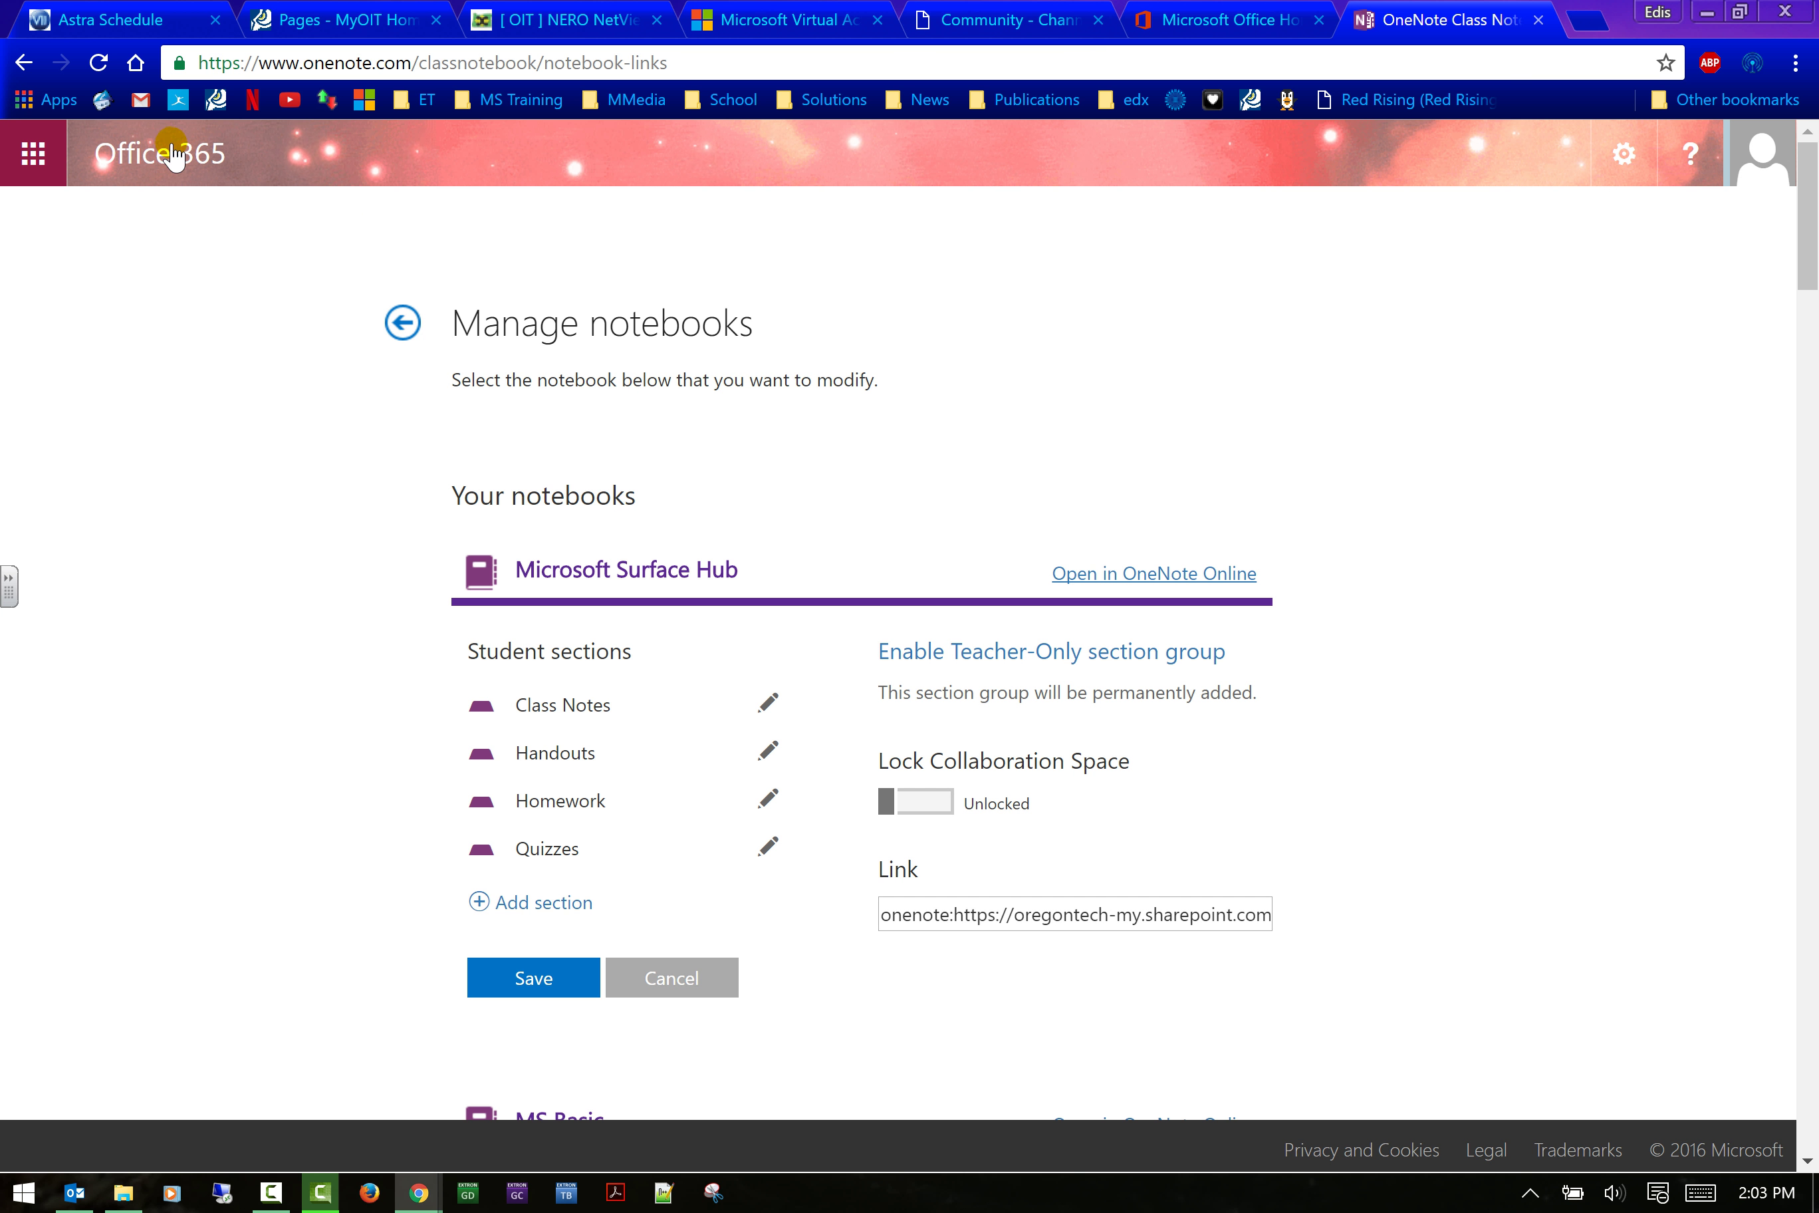
pyautogui.click(1538, 20)
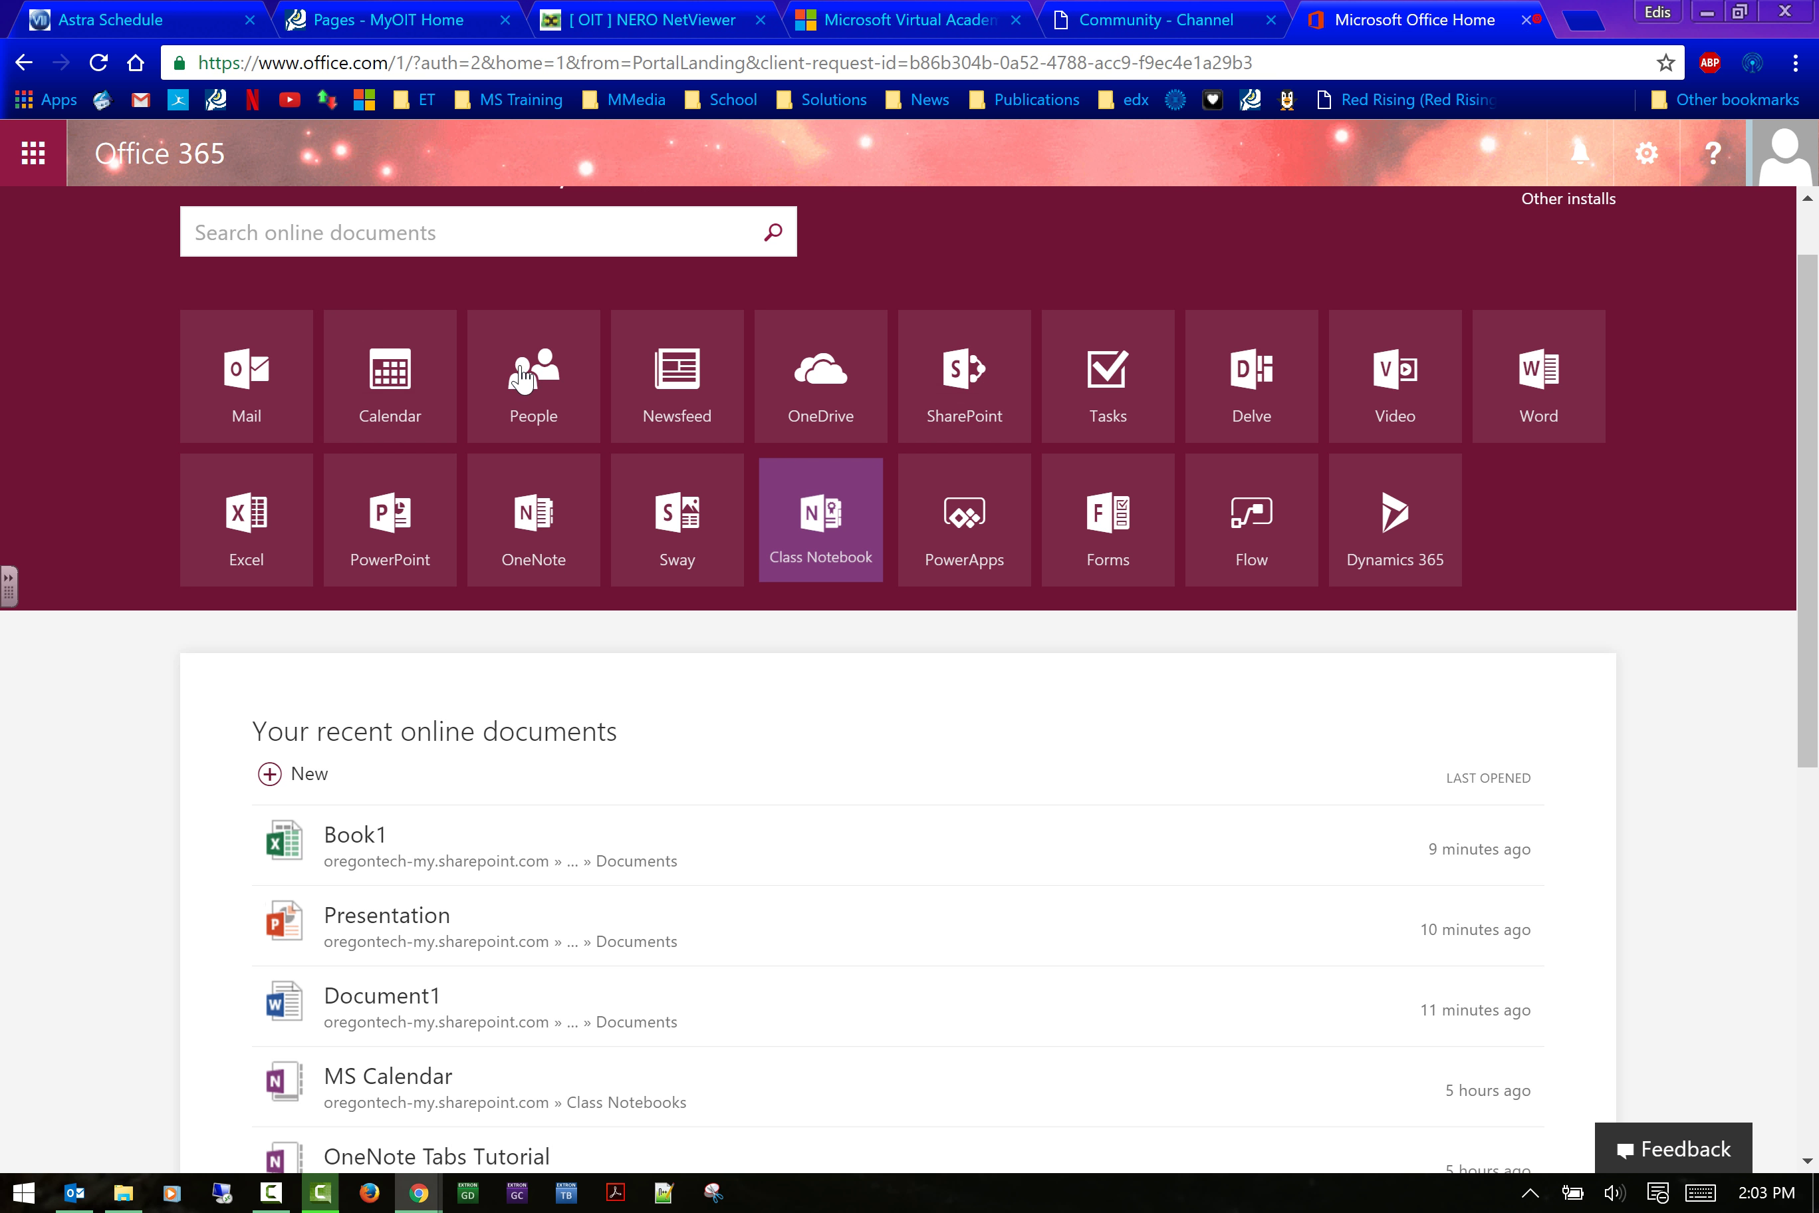
pyautogui.click(812, 492)
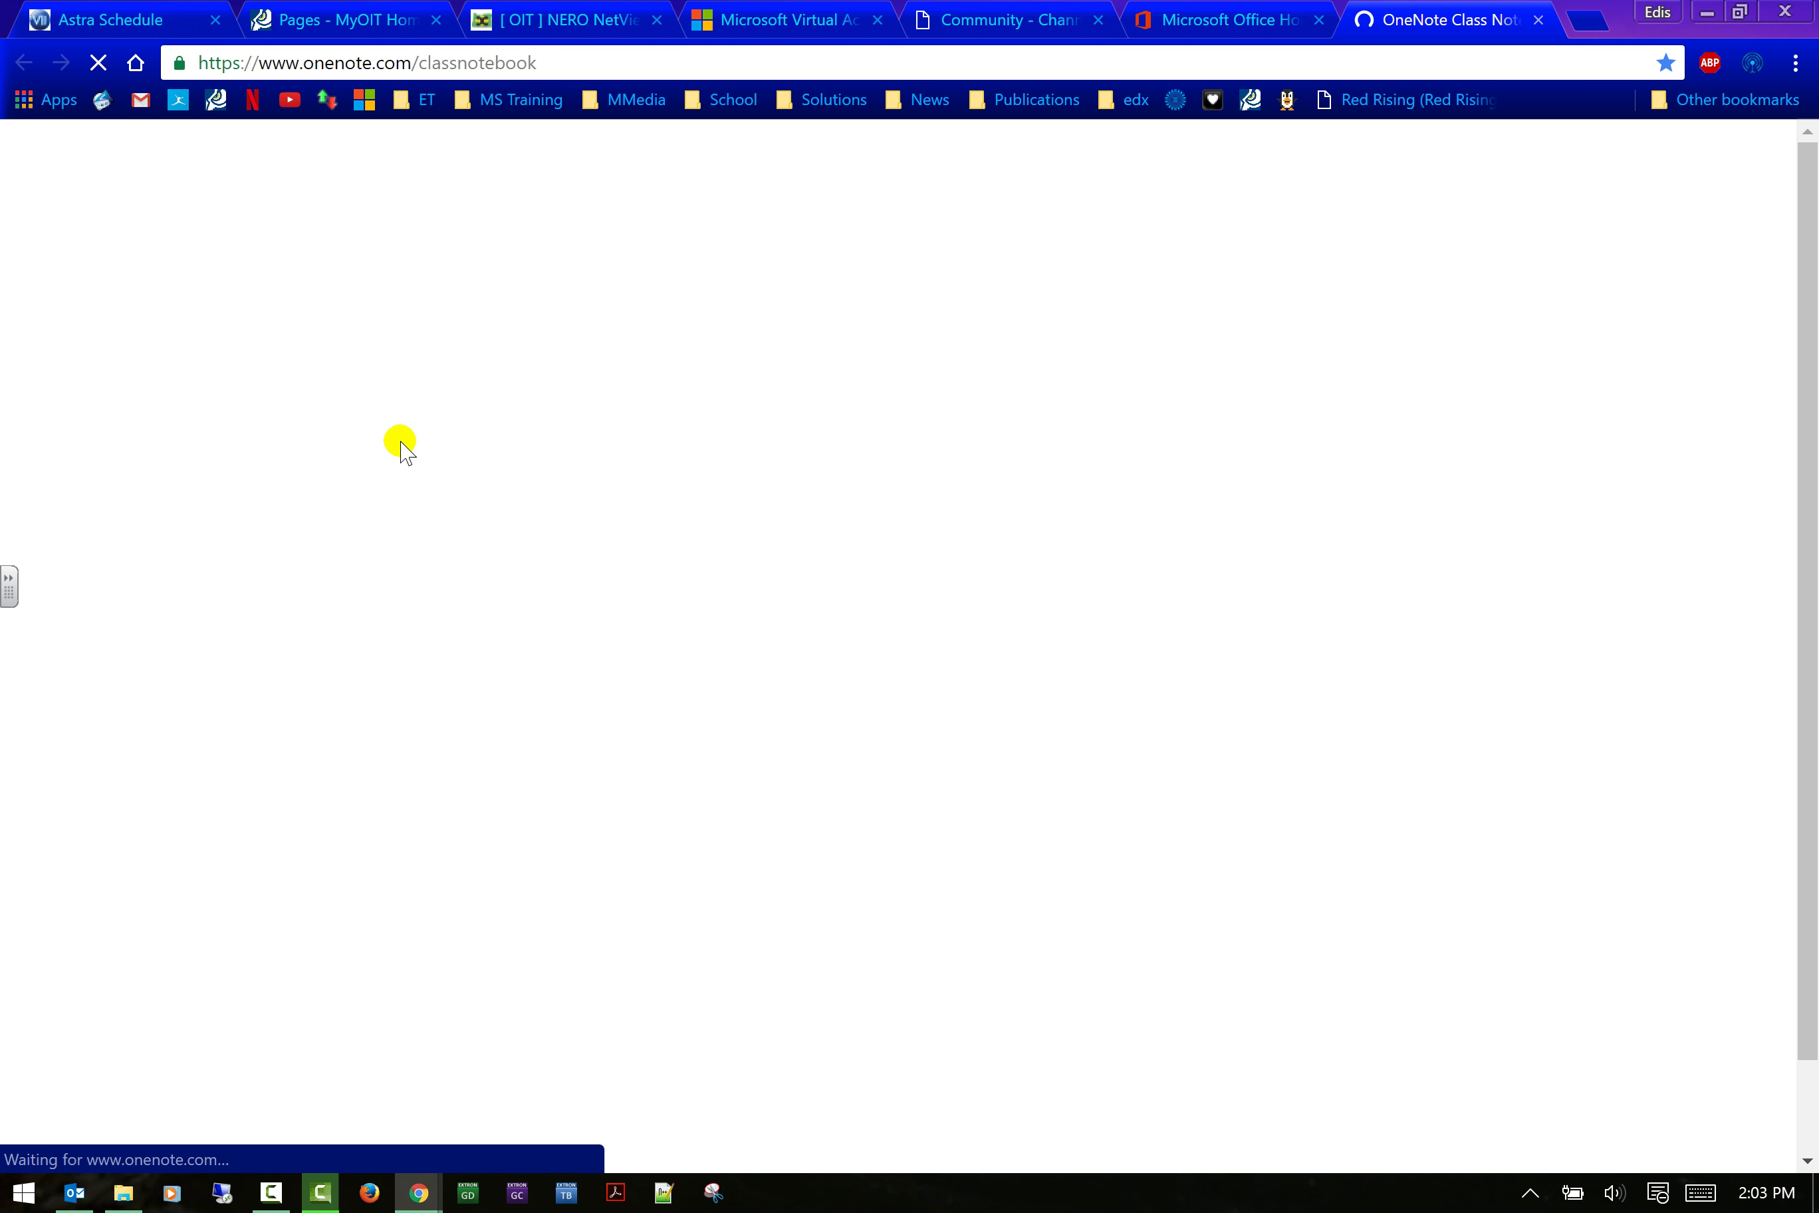
pyautogui.scroll(-1, 345, 457)
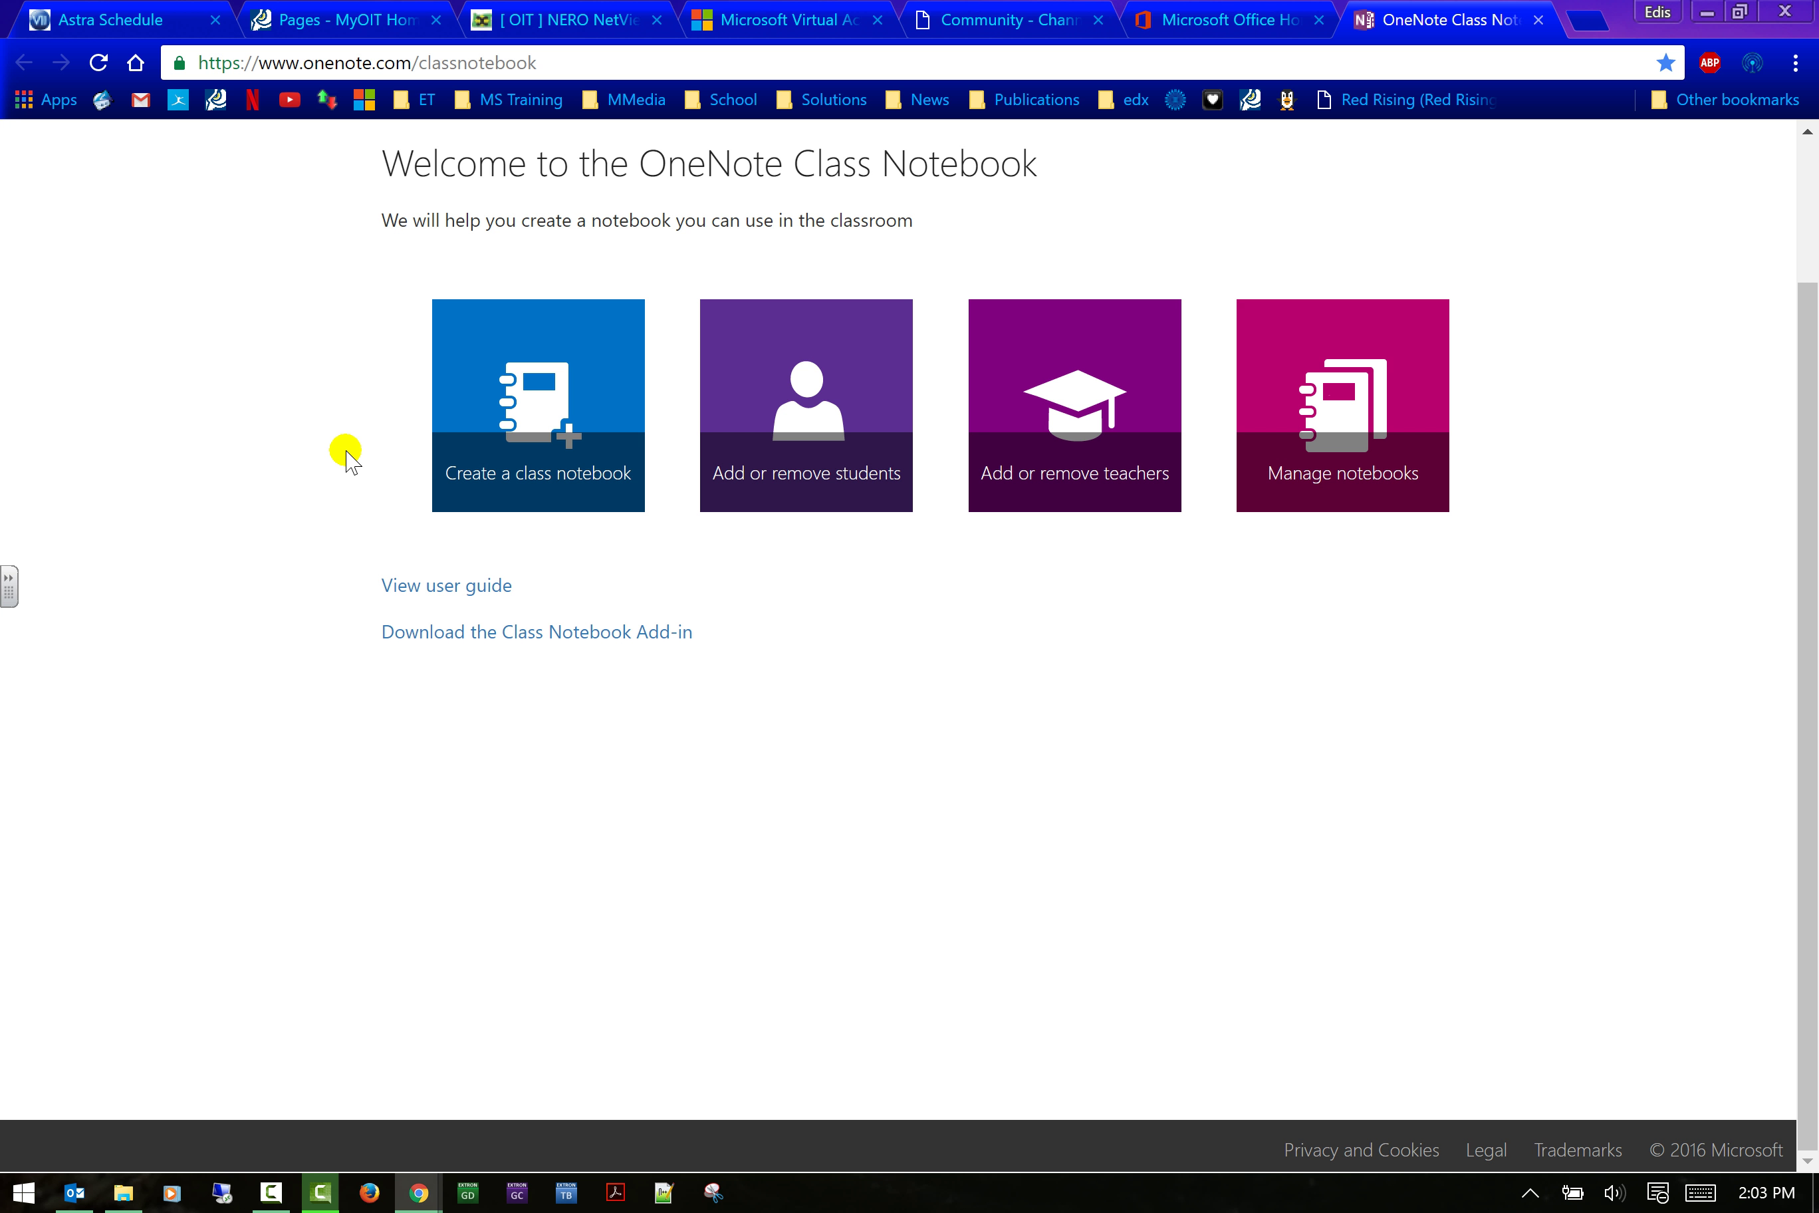
pyautogui.click(469, 397)
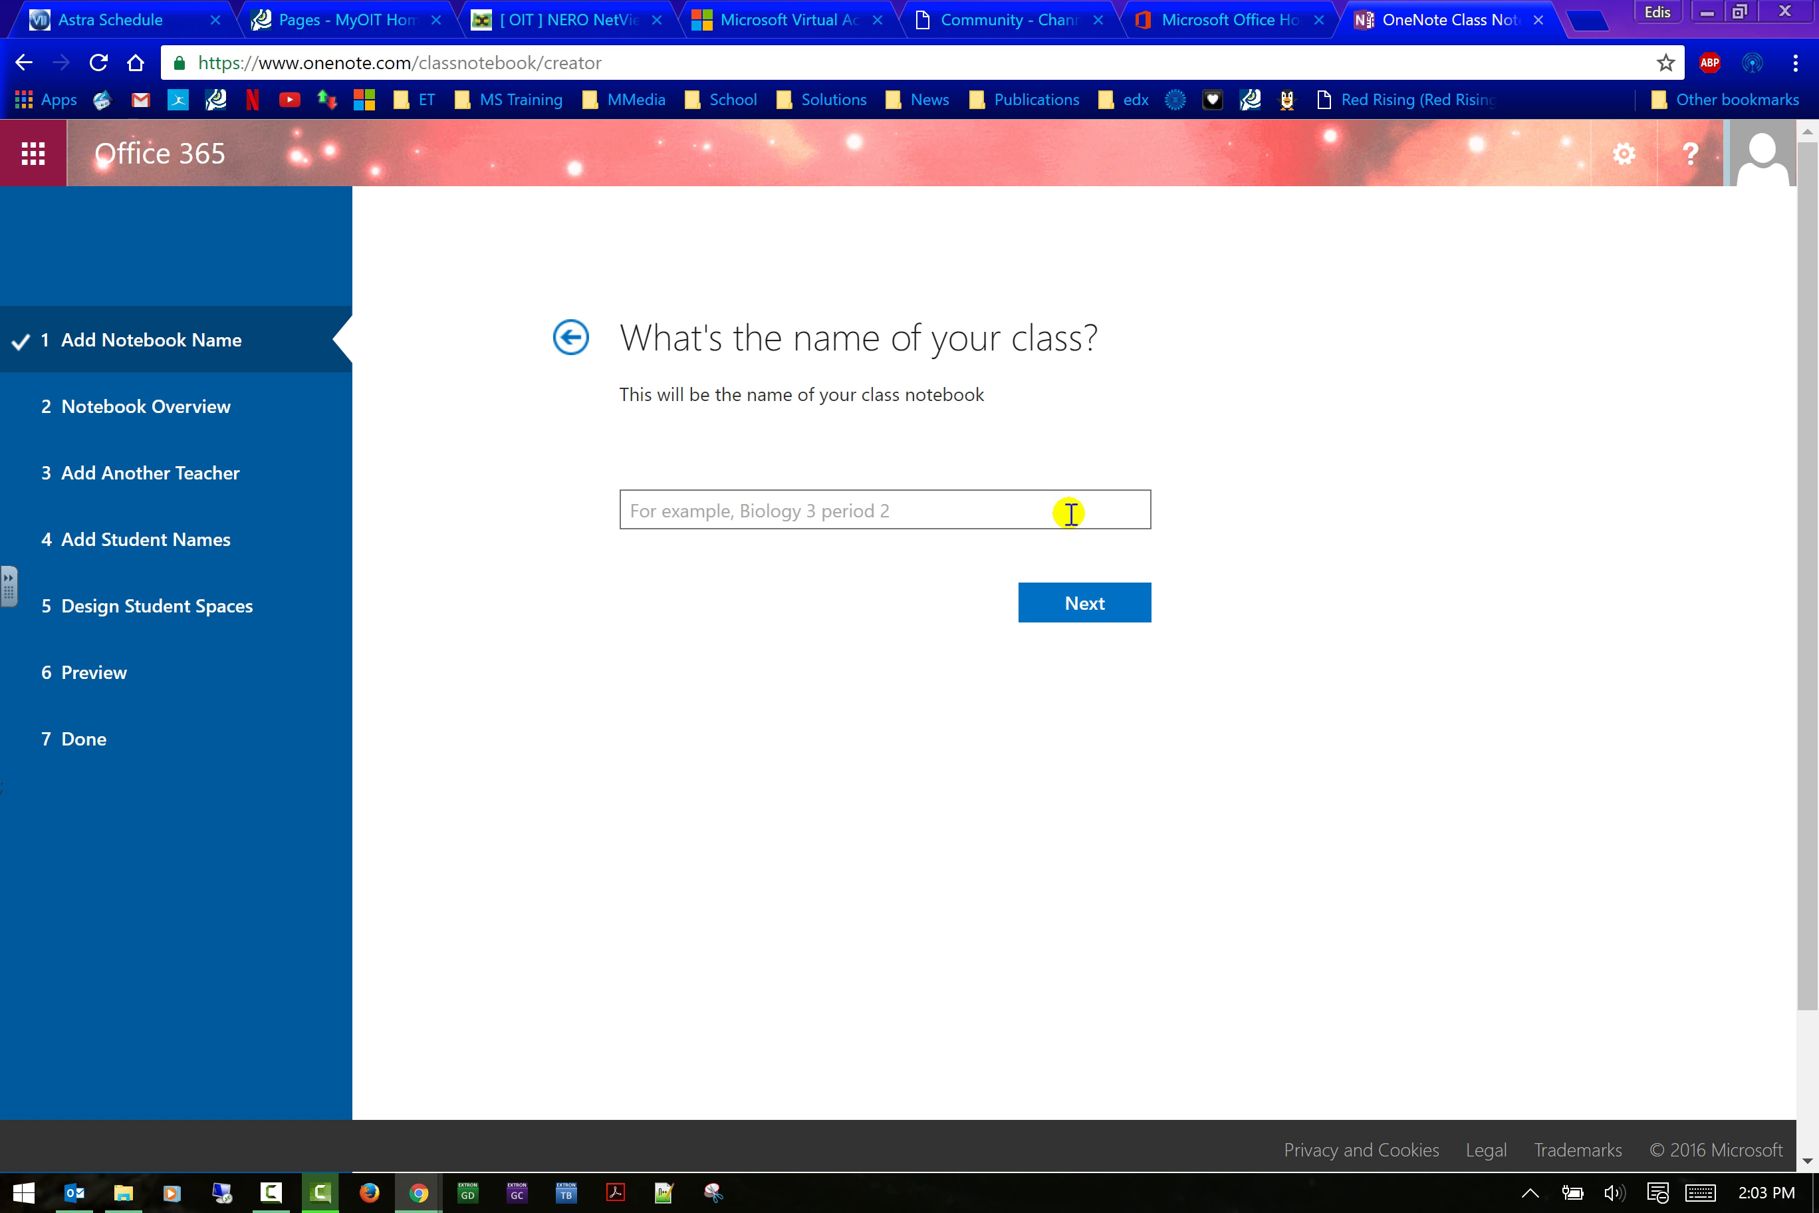
# Enter 'OneNote Classroom Notebook Vid' as the class name in the wizard.
pyautogui.click(1041, 501)
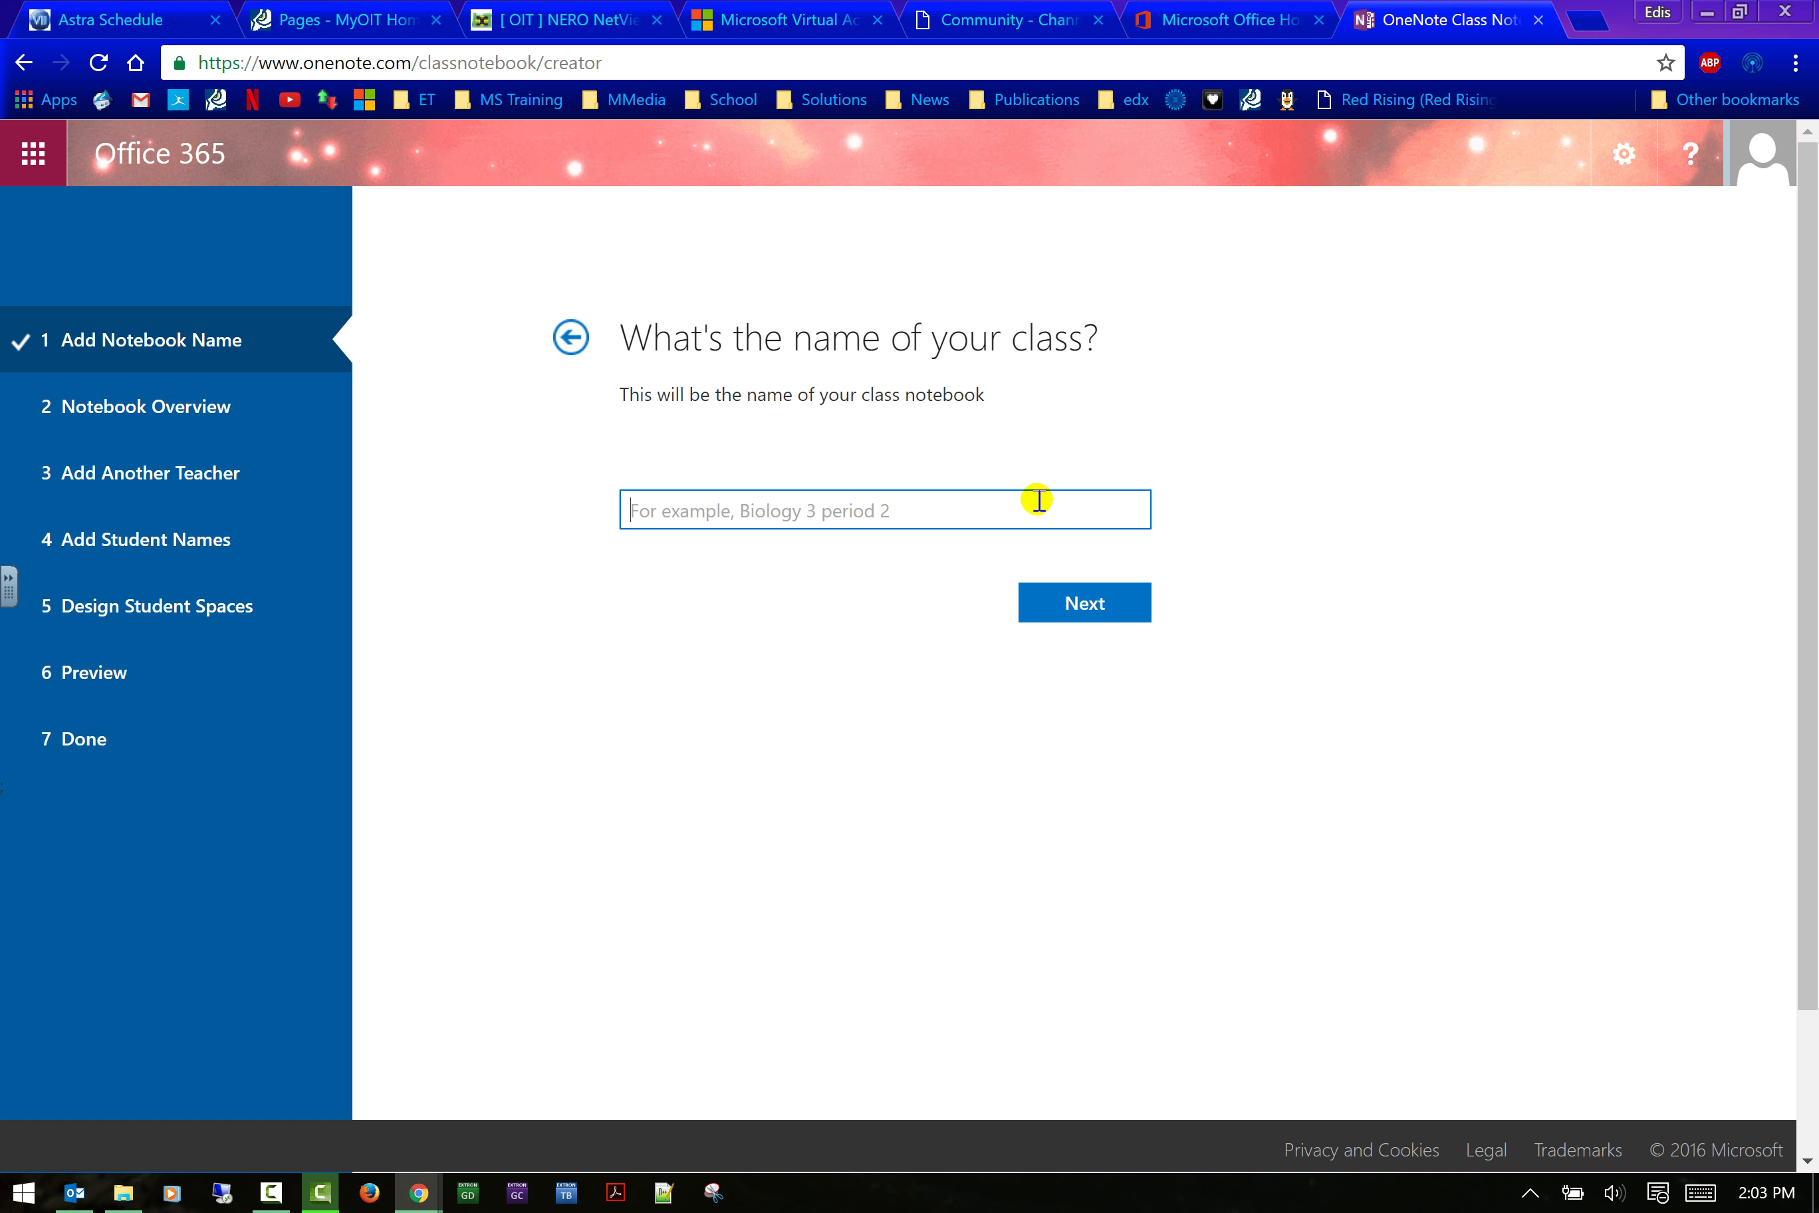
pyautogui.write('OneNote Clas')
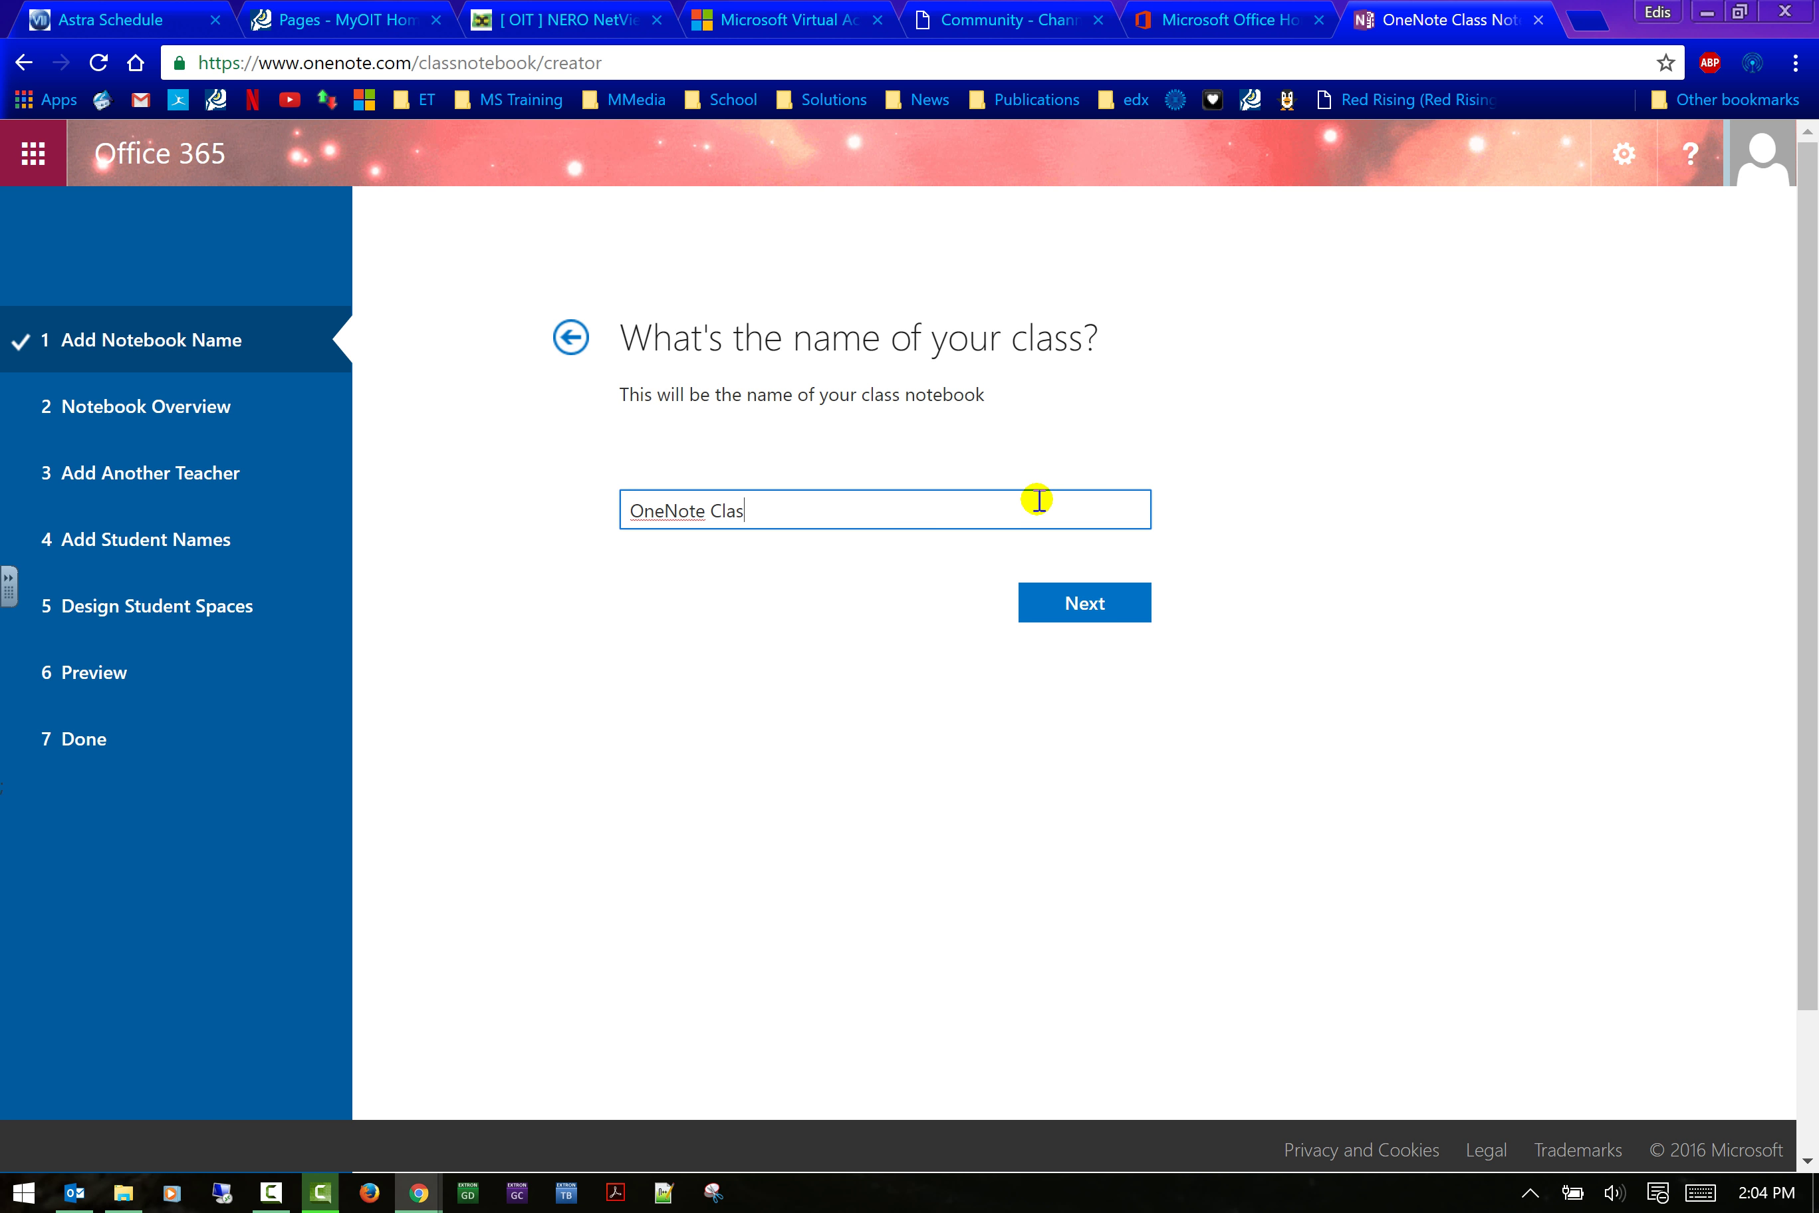
pyautogui.write('sroom Notebook Video')
# Continue past the class name and Notebook Overview, leaving the co-teacher box empty.
pyautogui.click(1069, 618)
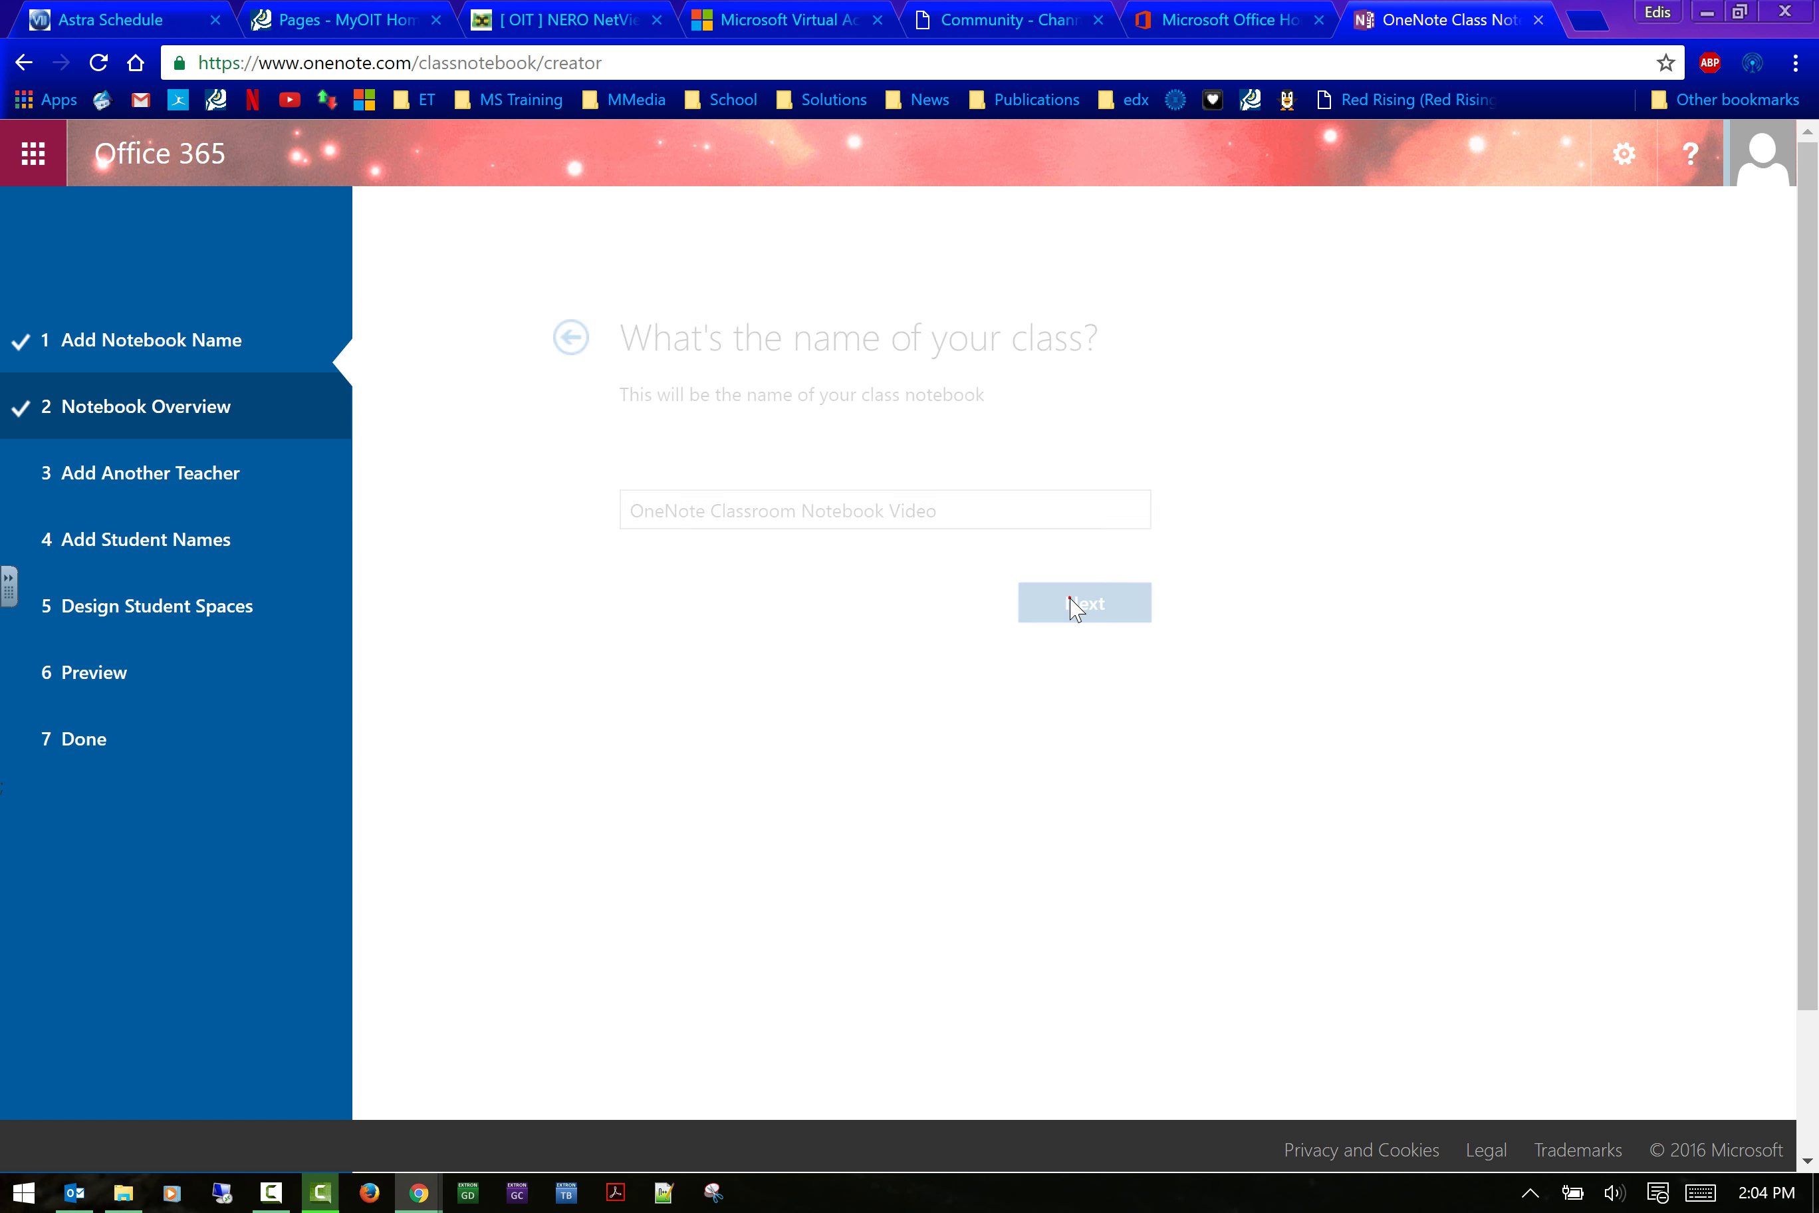
pyautogui.scroll(-2, 1231, 507)
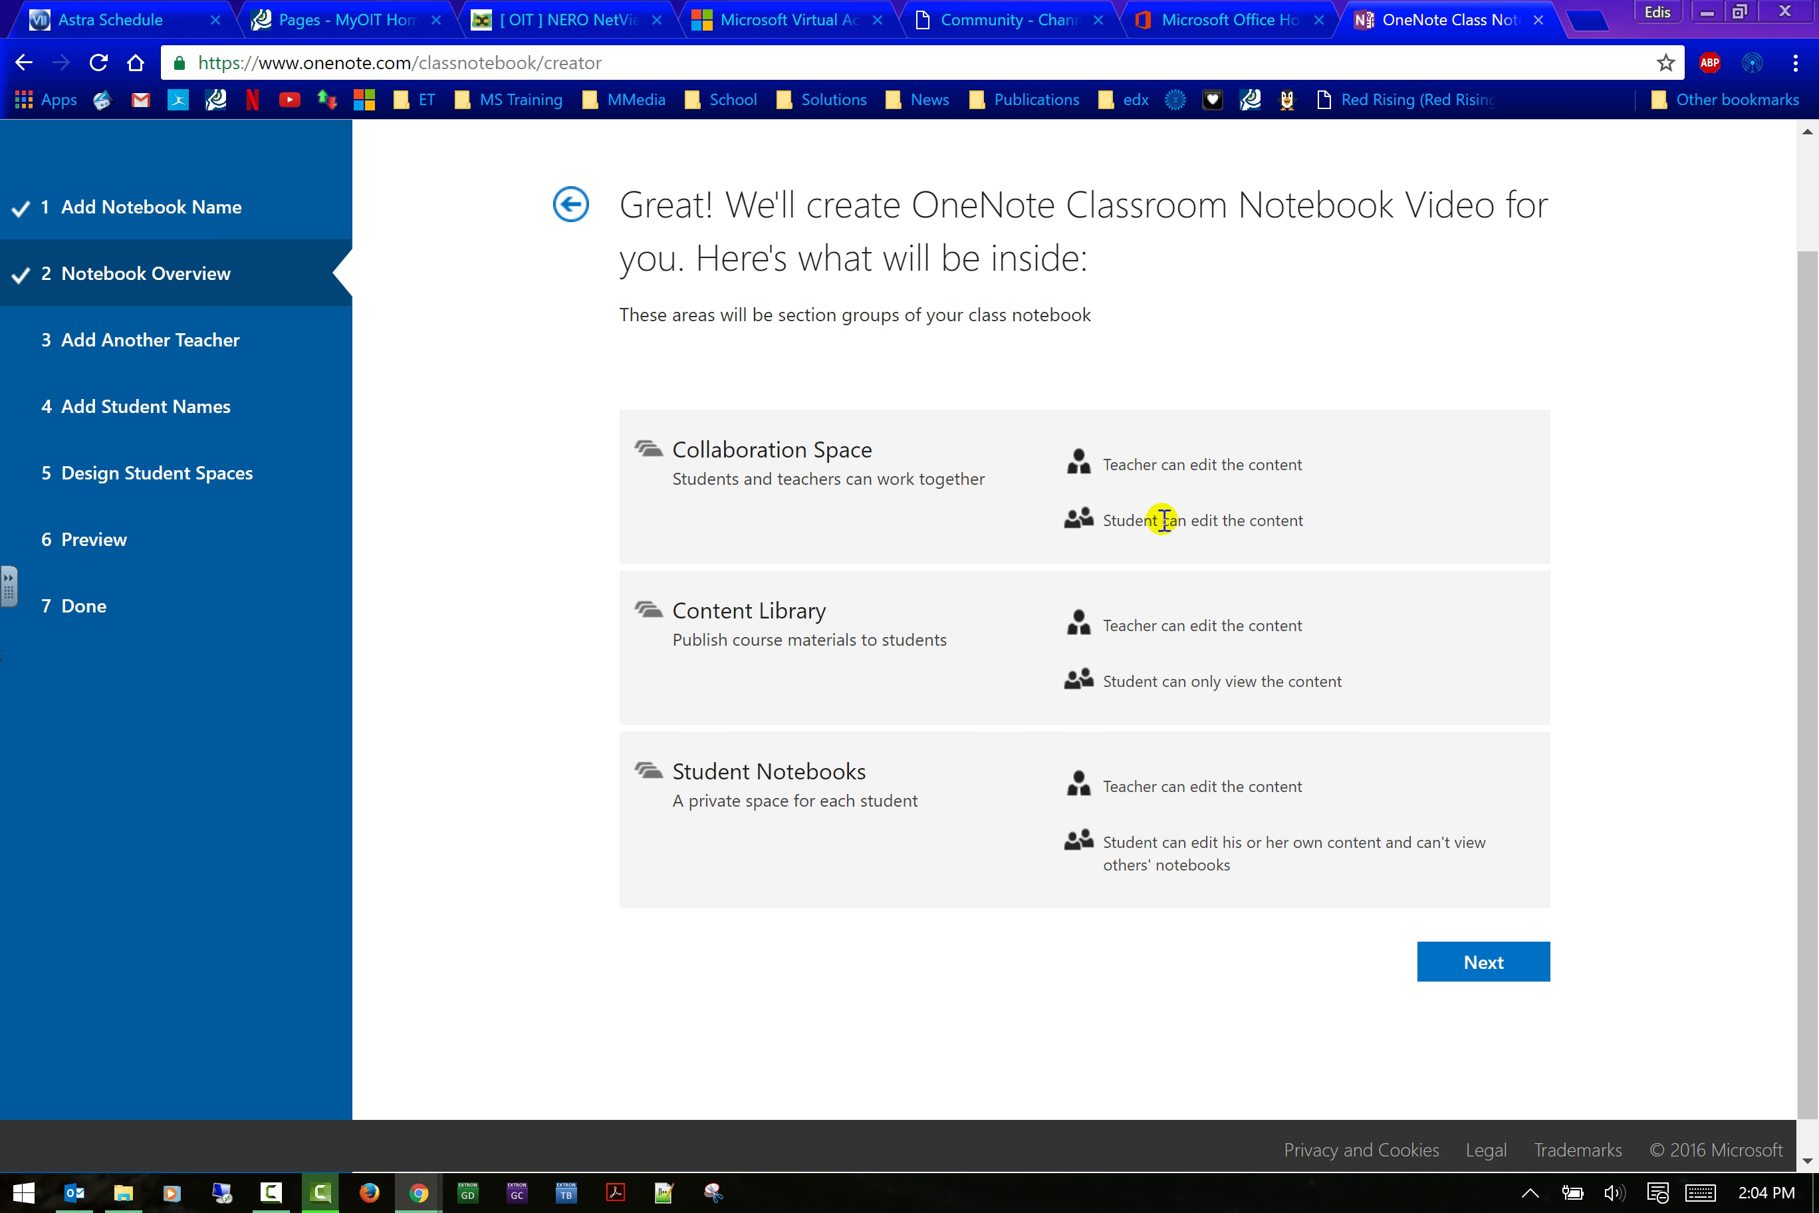
pyautogui.scroll(-1, 990, 689)
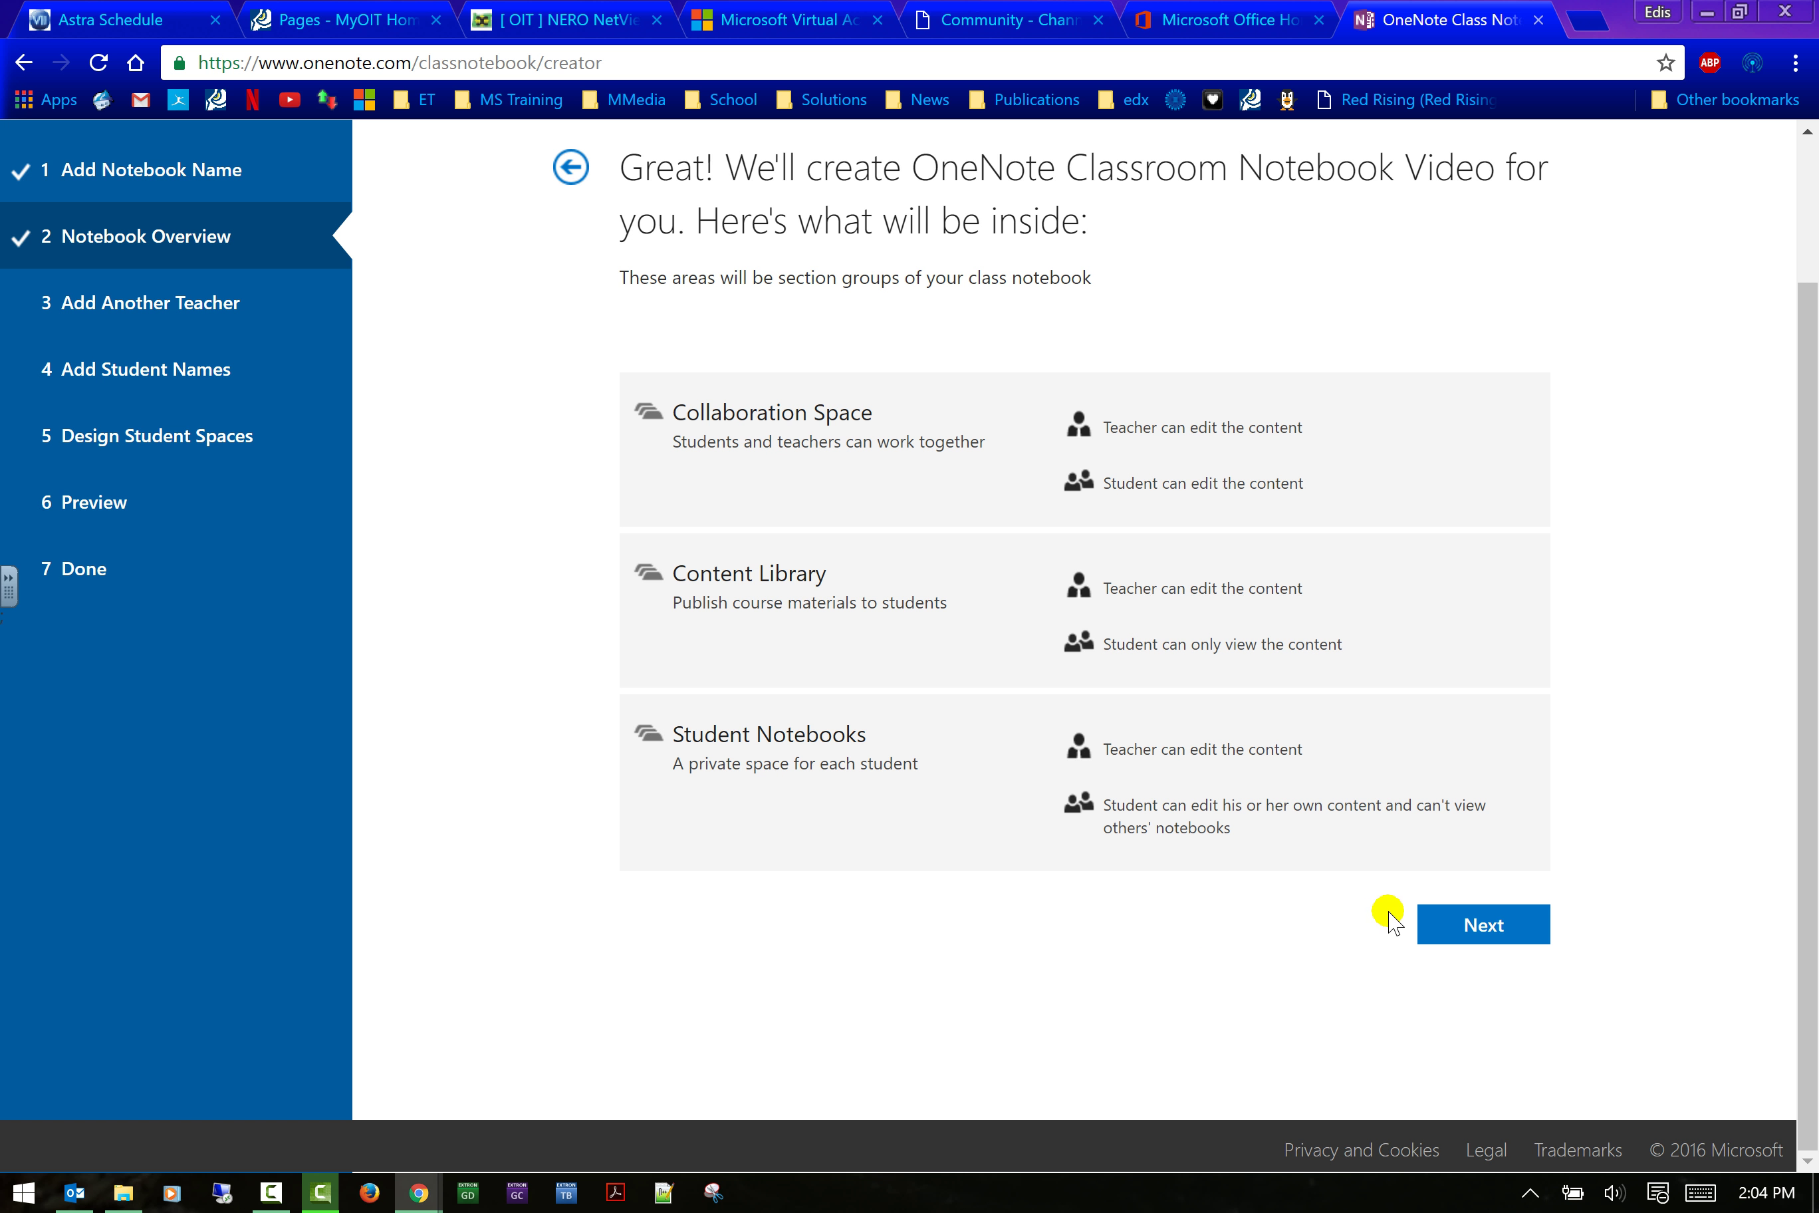
pyautogui.click(1448, 920)
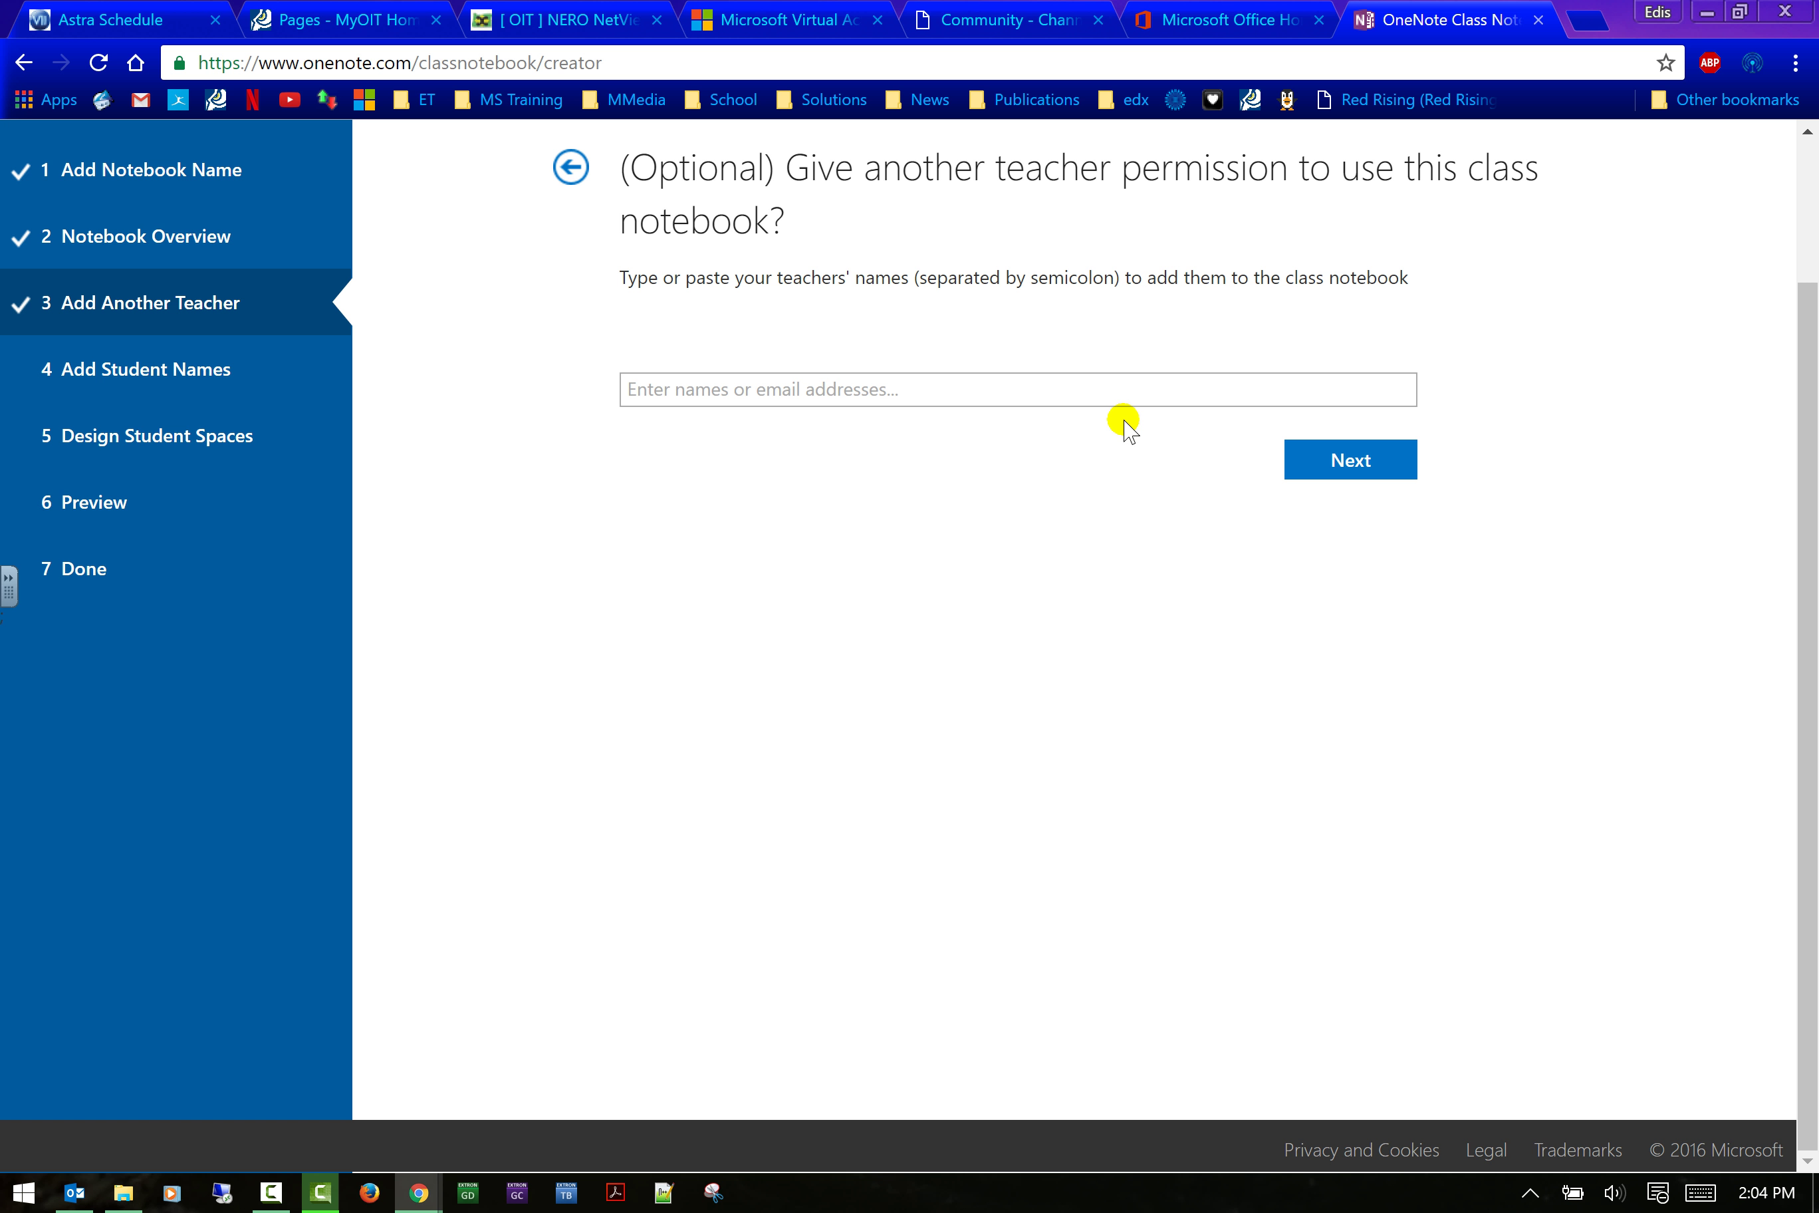
pyautogui.click(1401, 468)
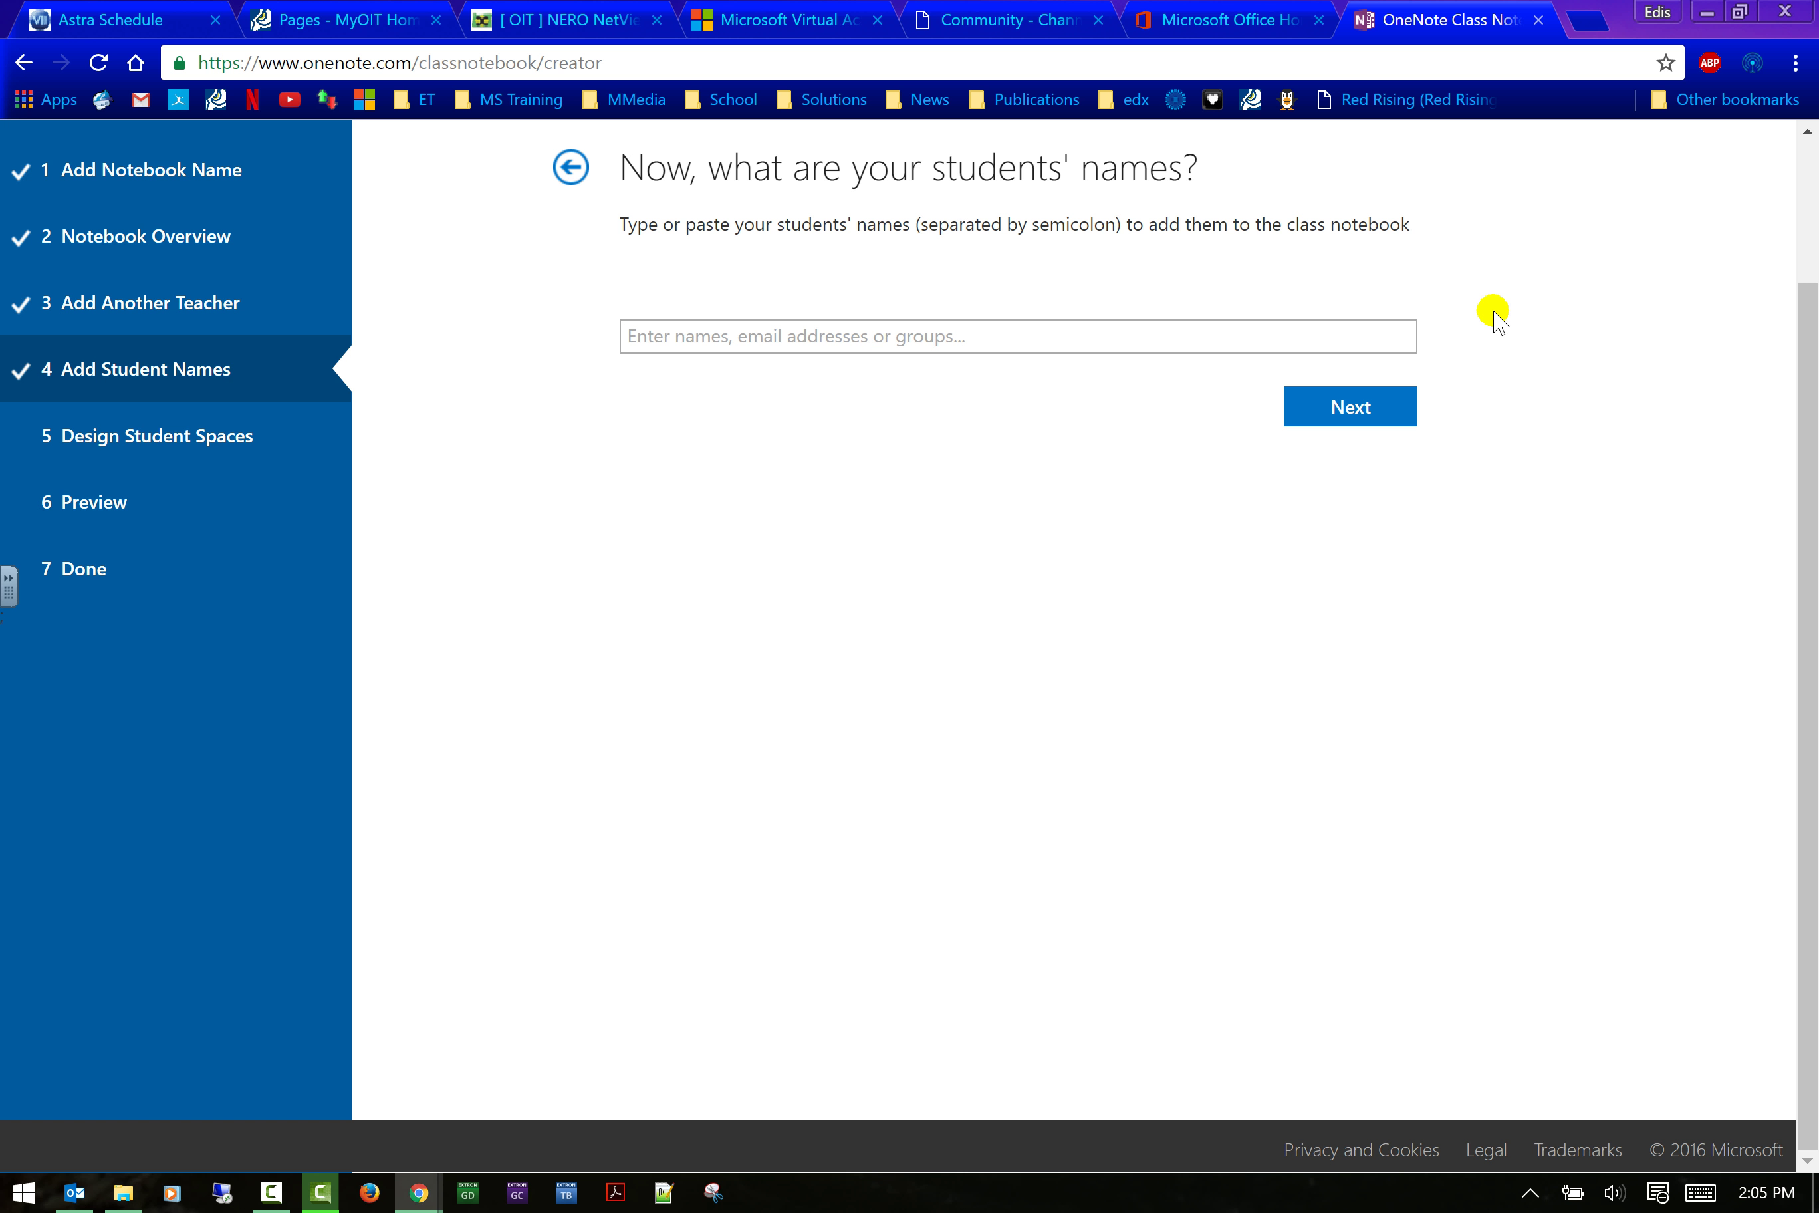
# Skip student names and keep Handouts, Class Notes, Homework and Quizzes as student sections.
pyautogui.click(710, 335)
pyautogui.click(1379, 406)
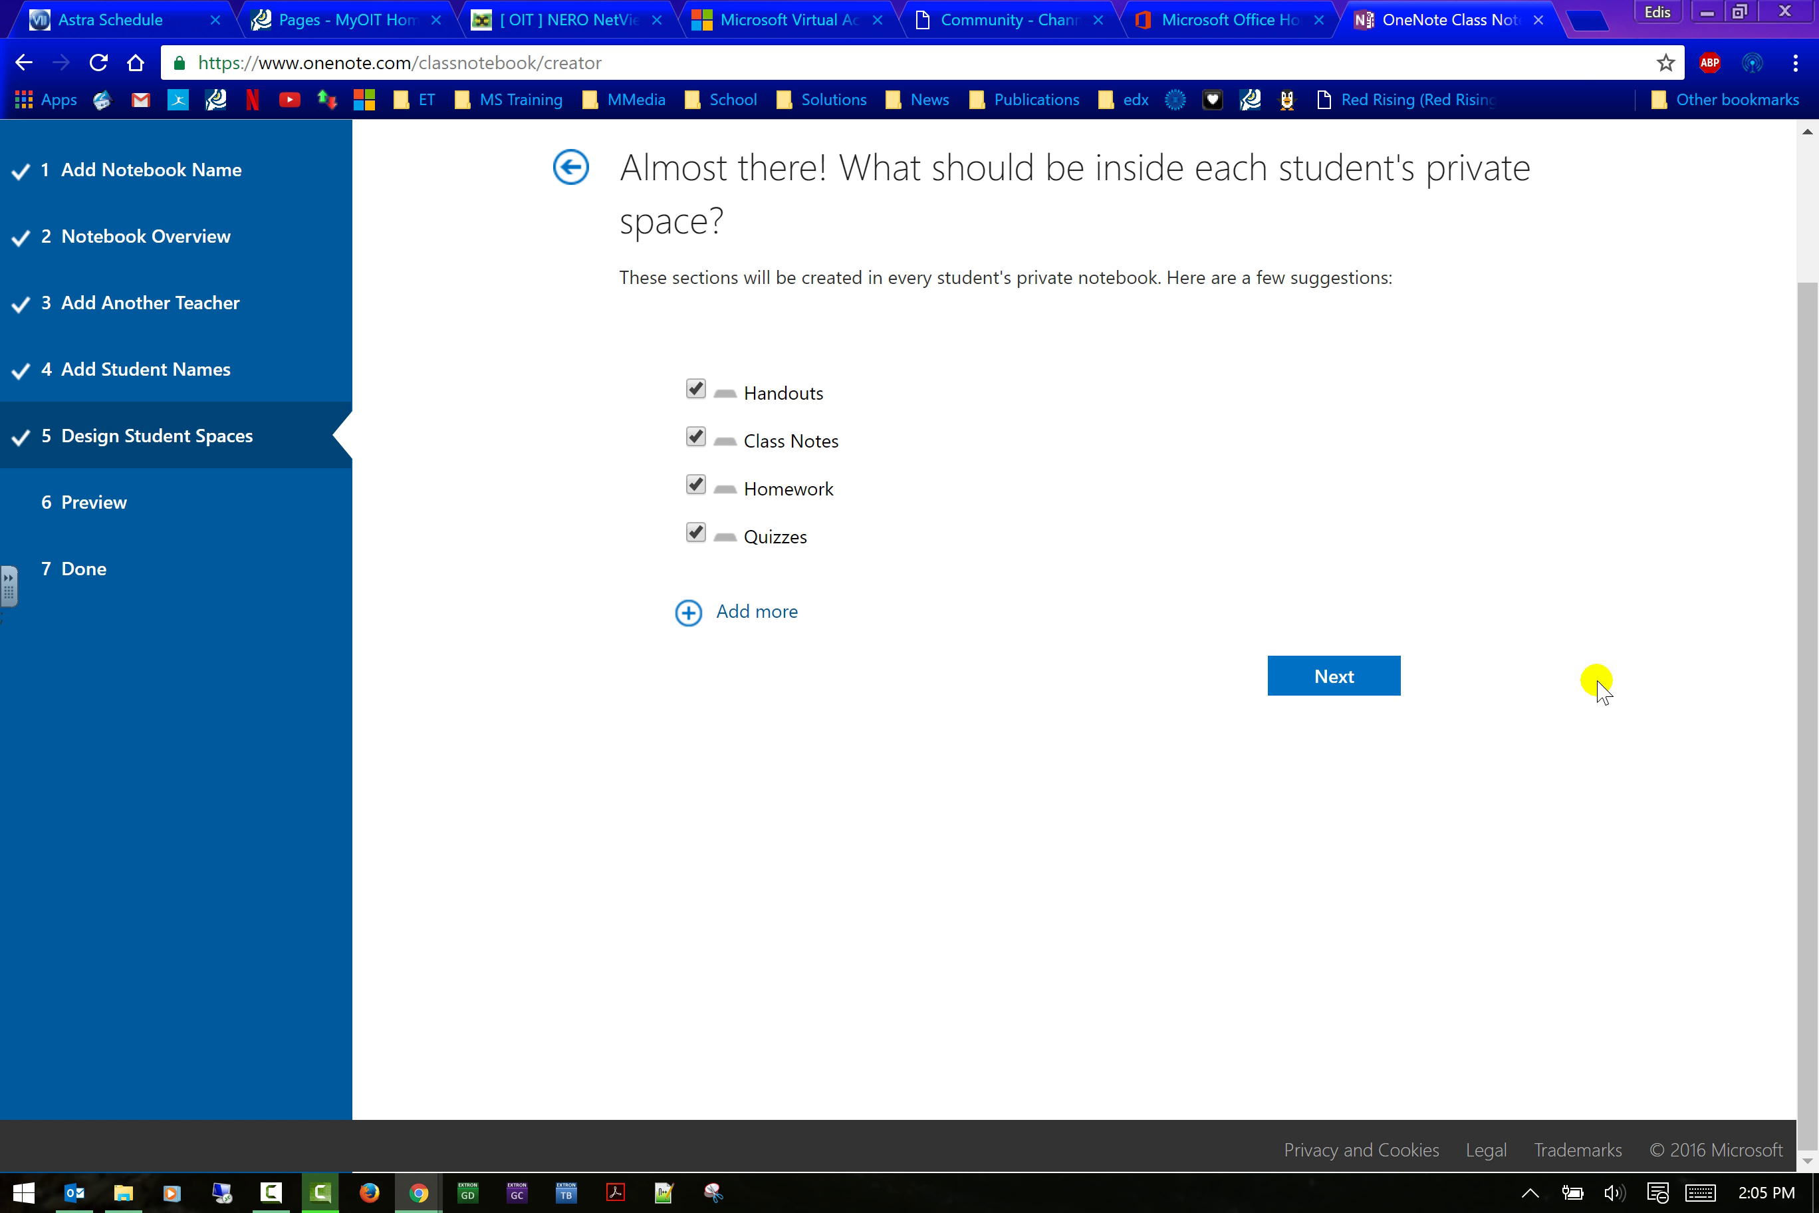
pyautogui.click(1328, 679)
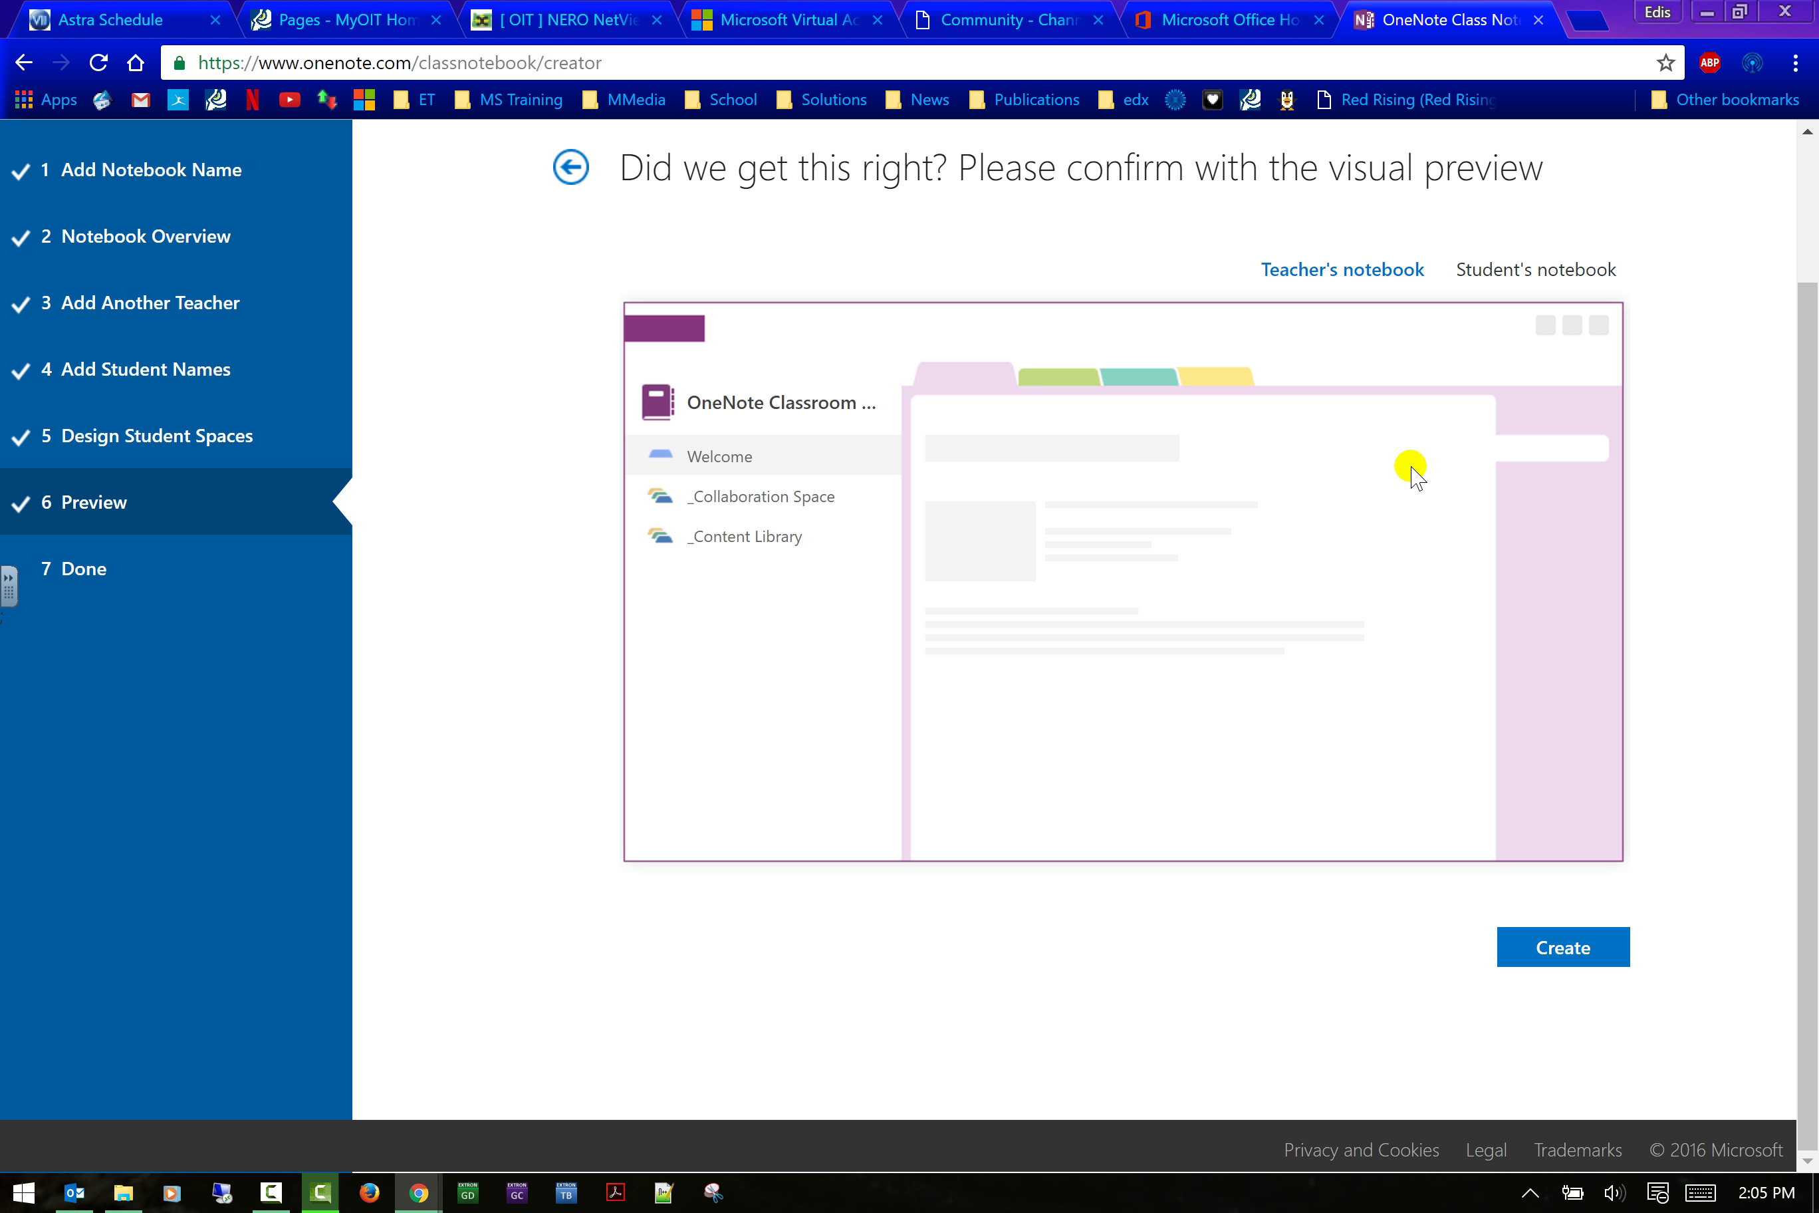
# Preview the student's notebook view, then create the OneNote Classroom Notebook Video notebook.
pyautogui.click(1547, 278)
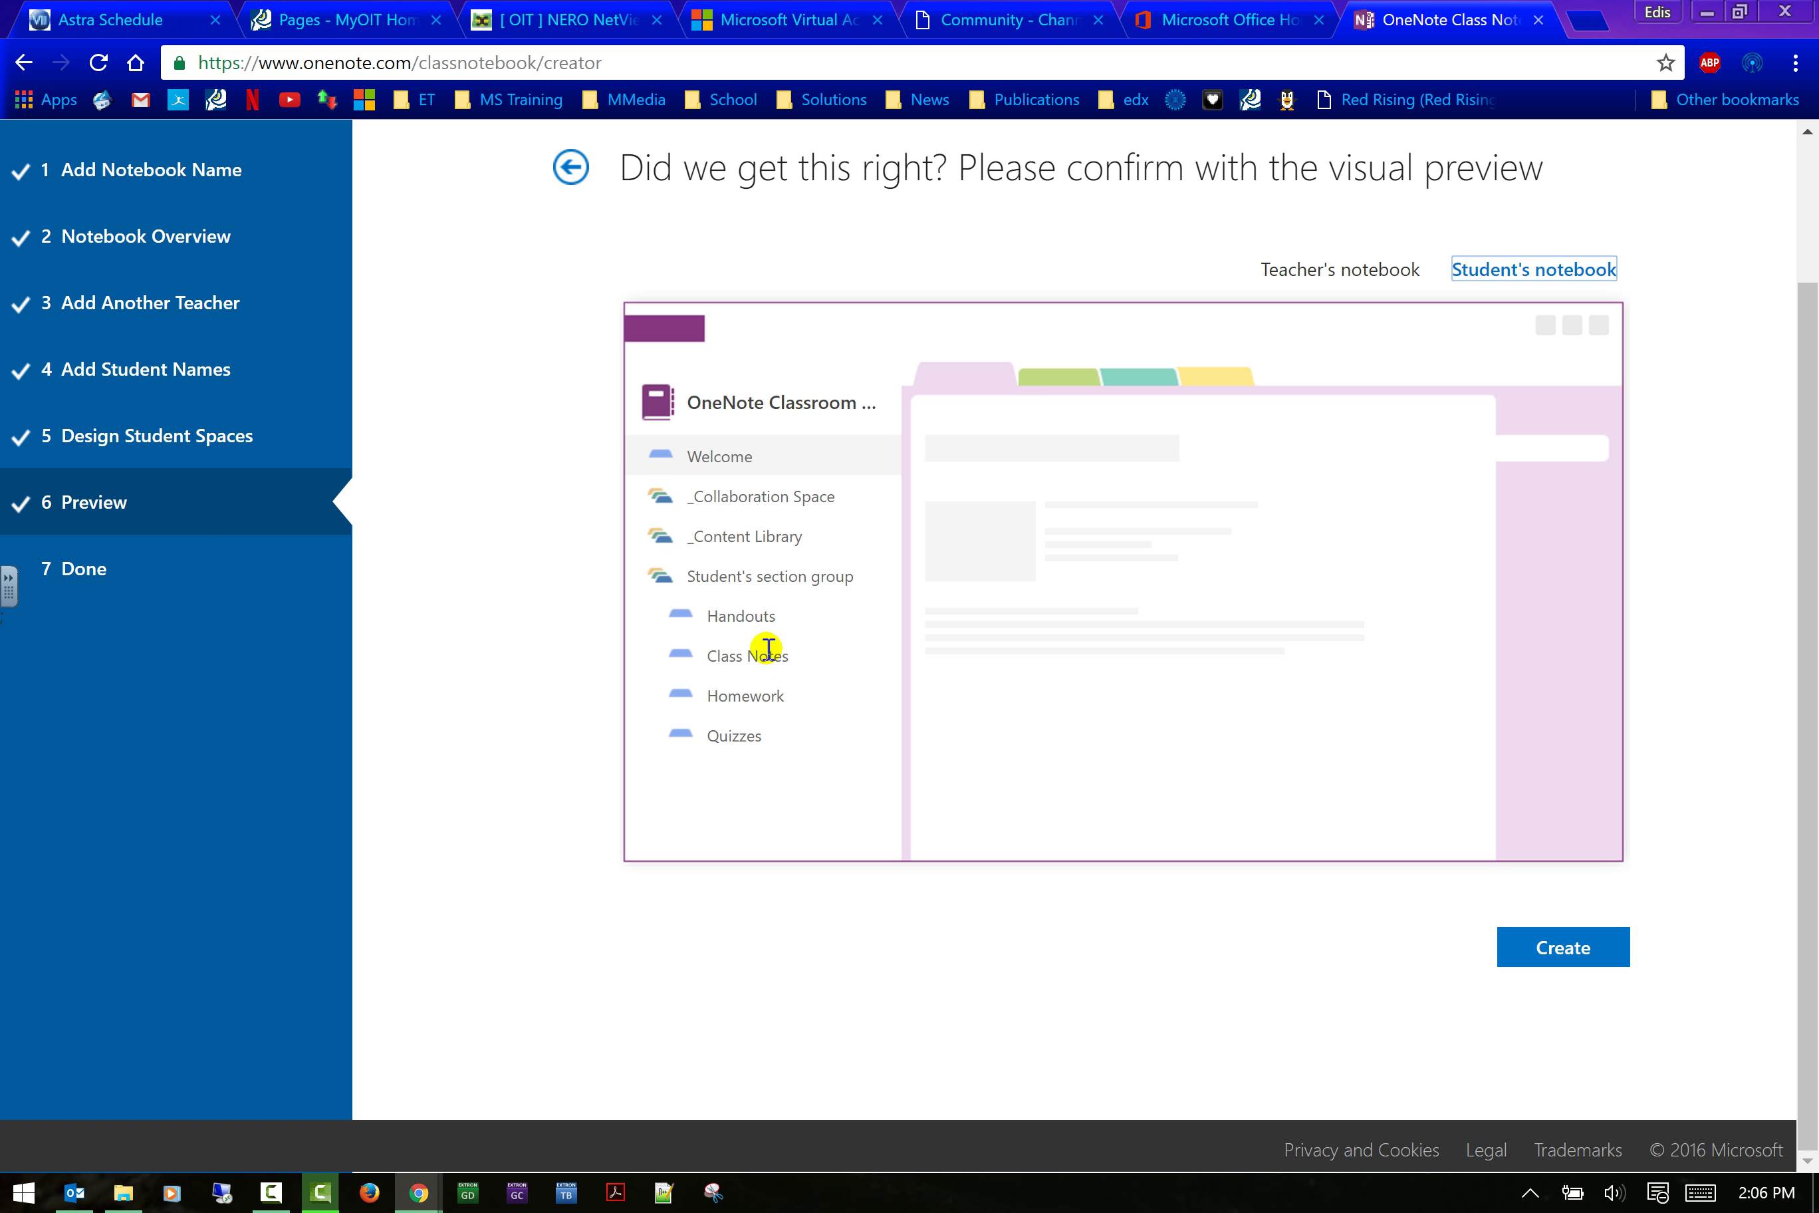
pyautogui.click(1539, 948)
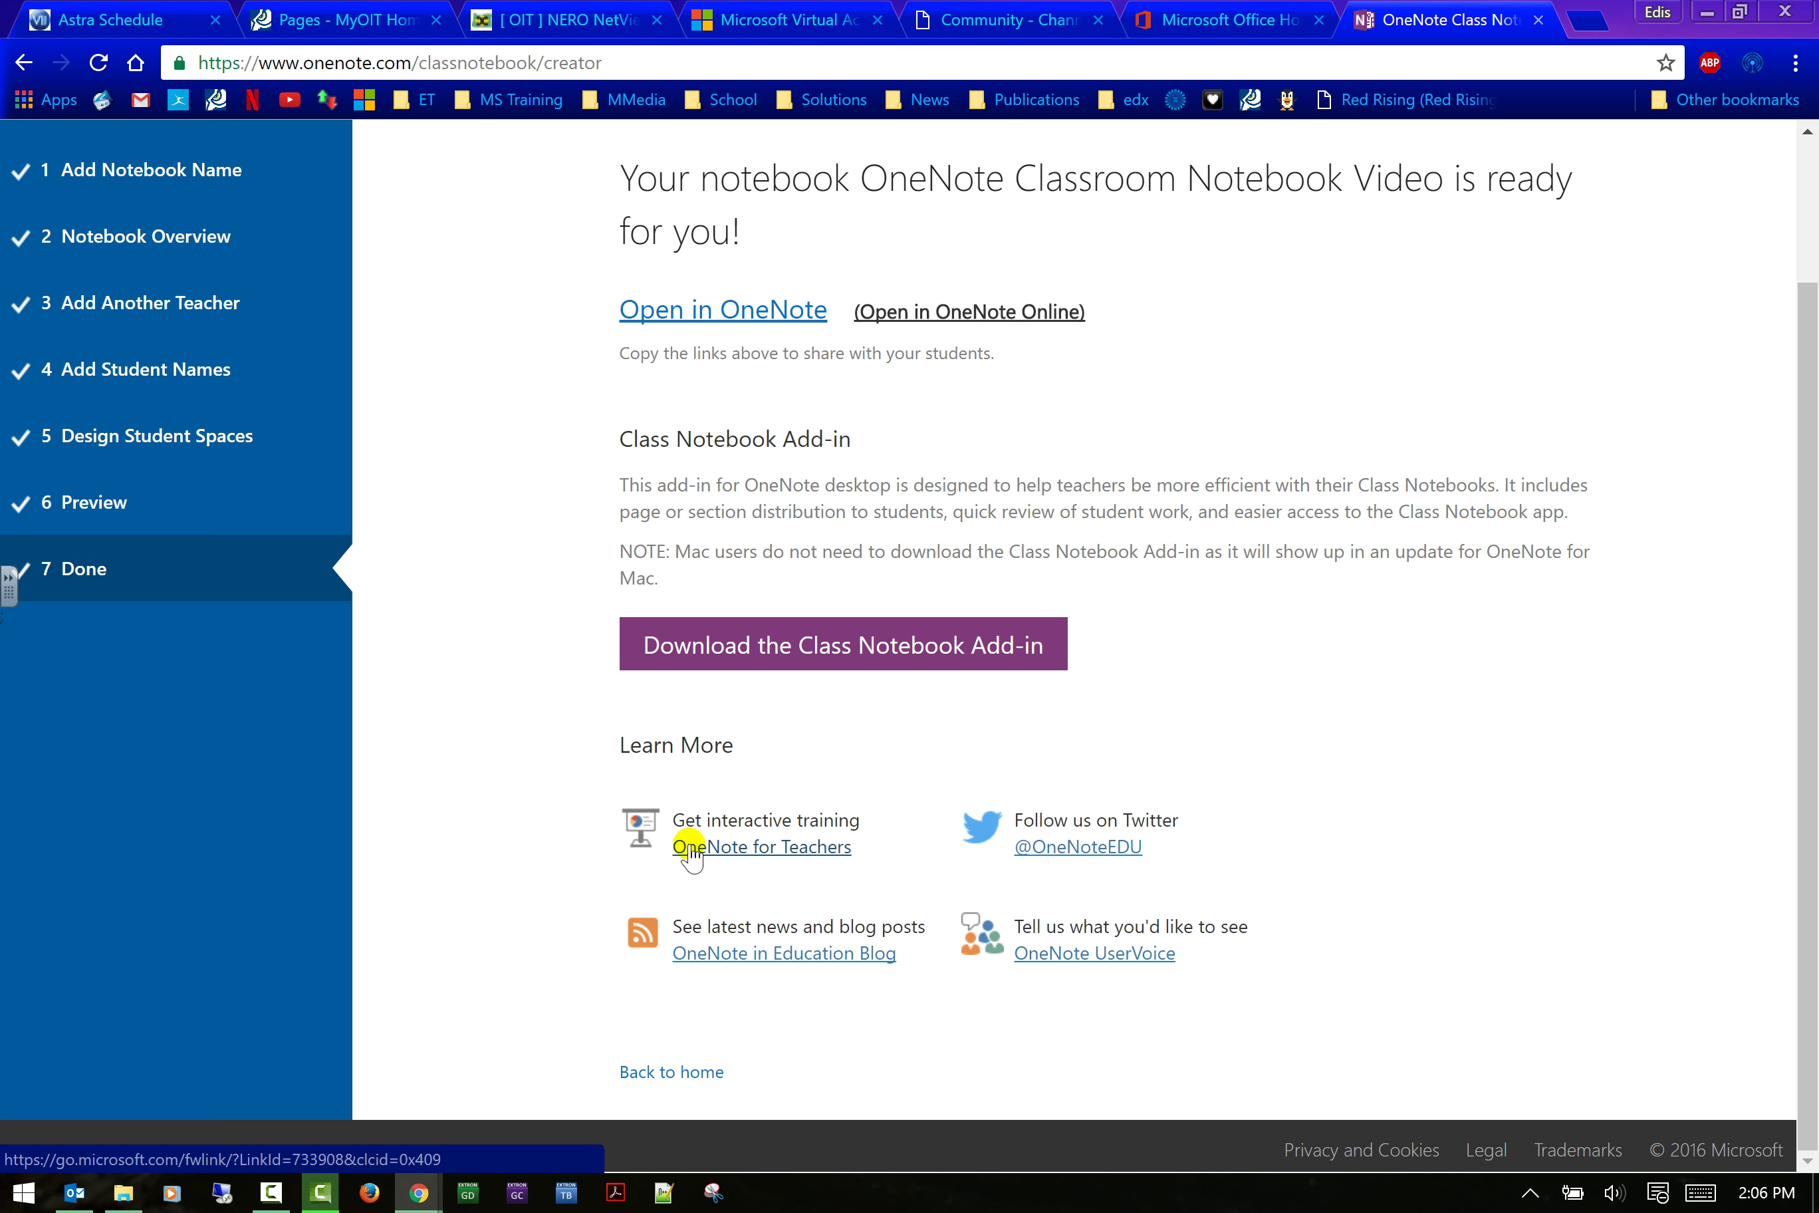
# Open the new notebook in OneNote 2016, go to New Section 1, and show the Class Notebook tab.
pyautogui.click(652, 317)
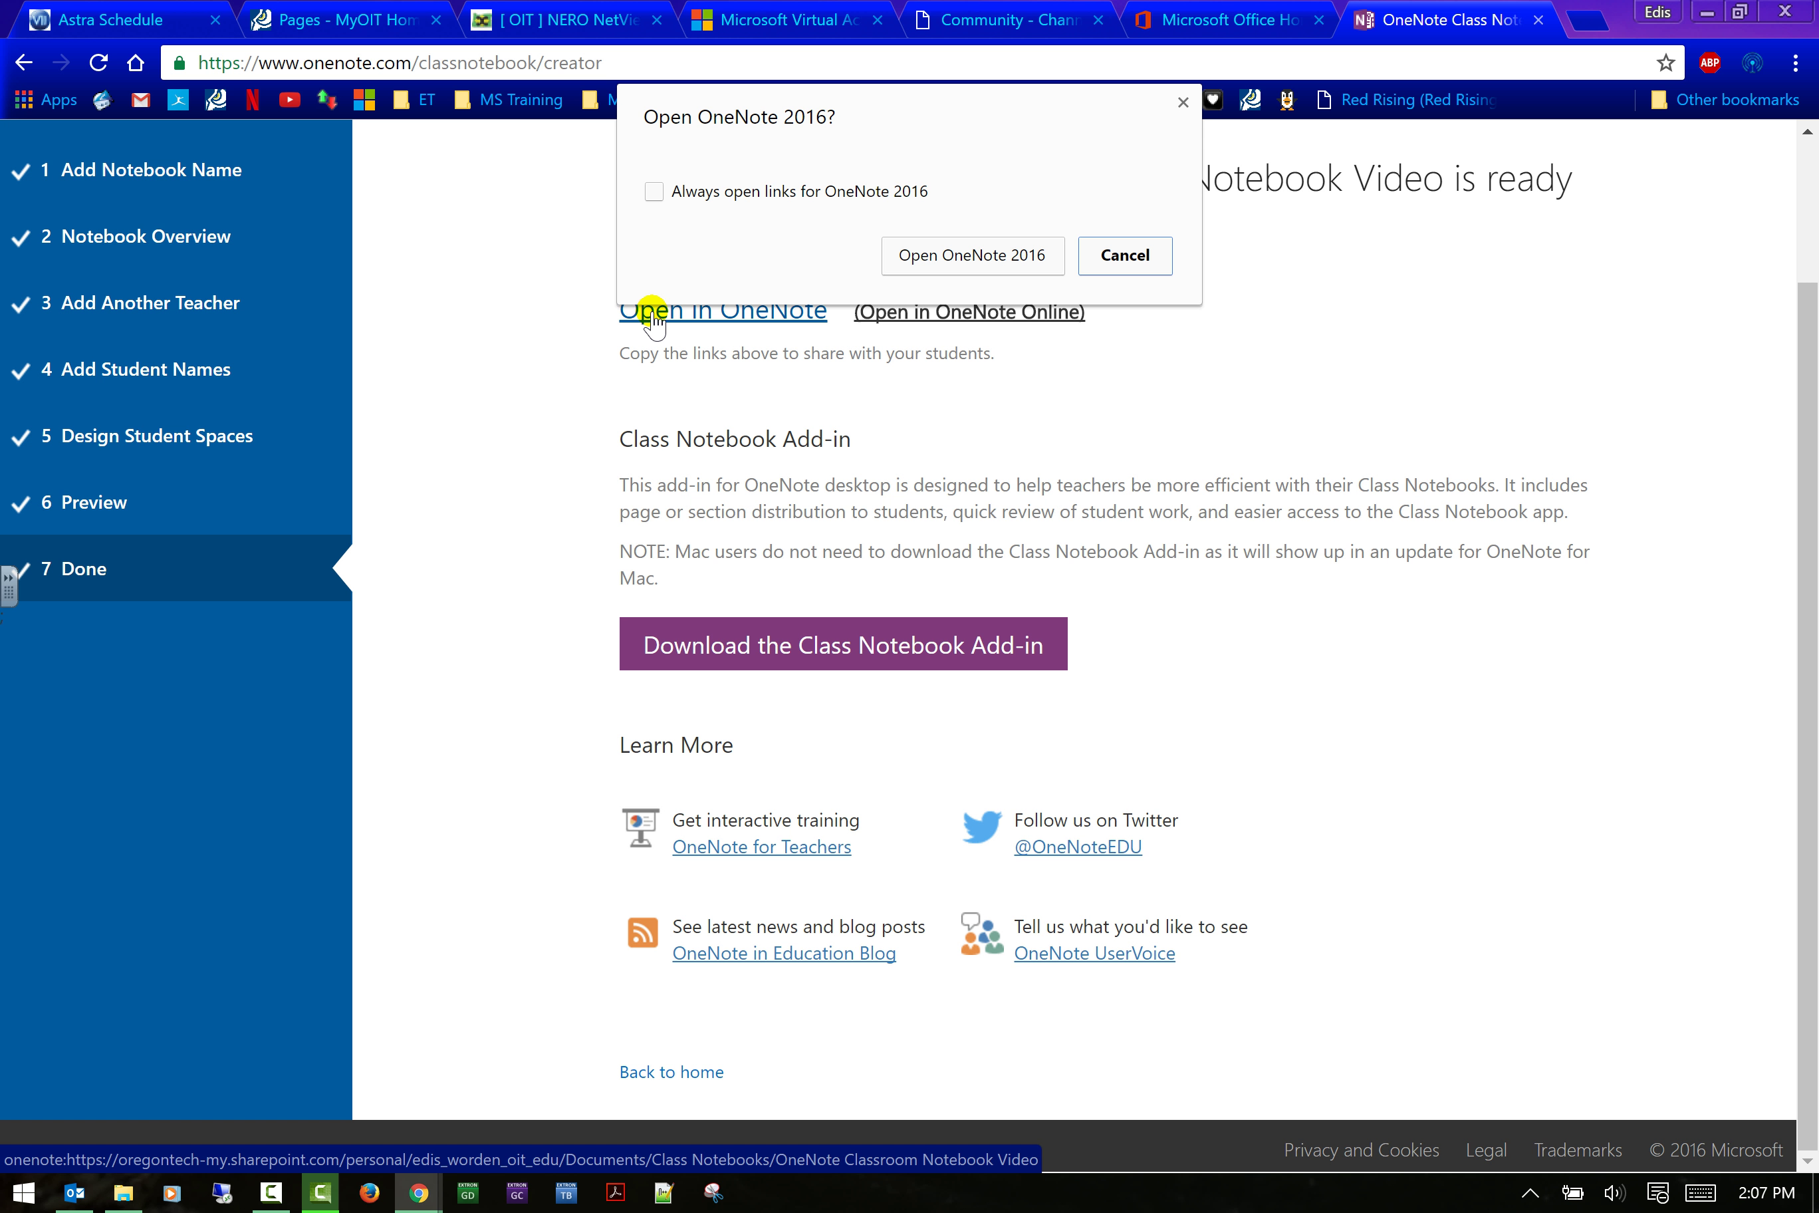
pyautogui.click(967, 255)
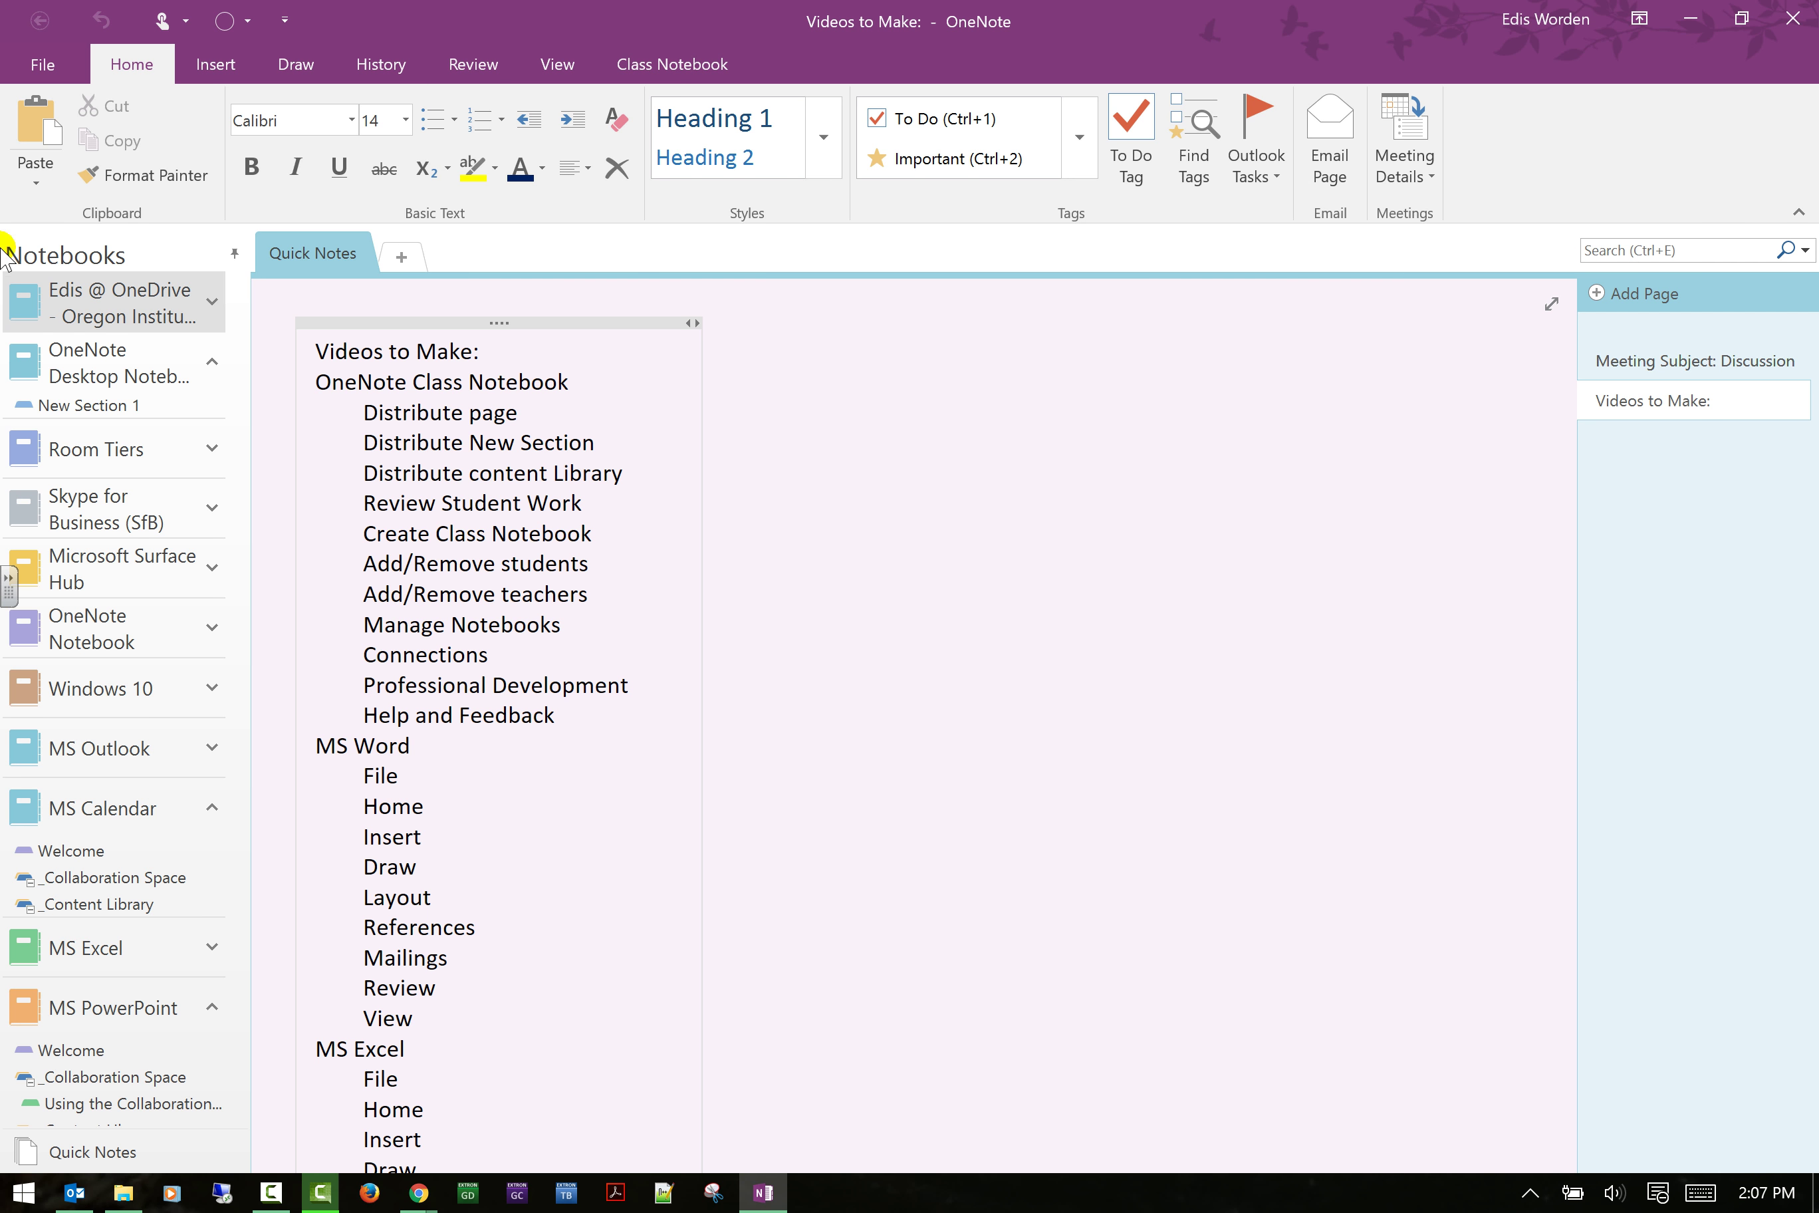
pyautogui.click(117, 401)
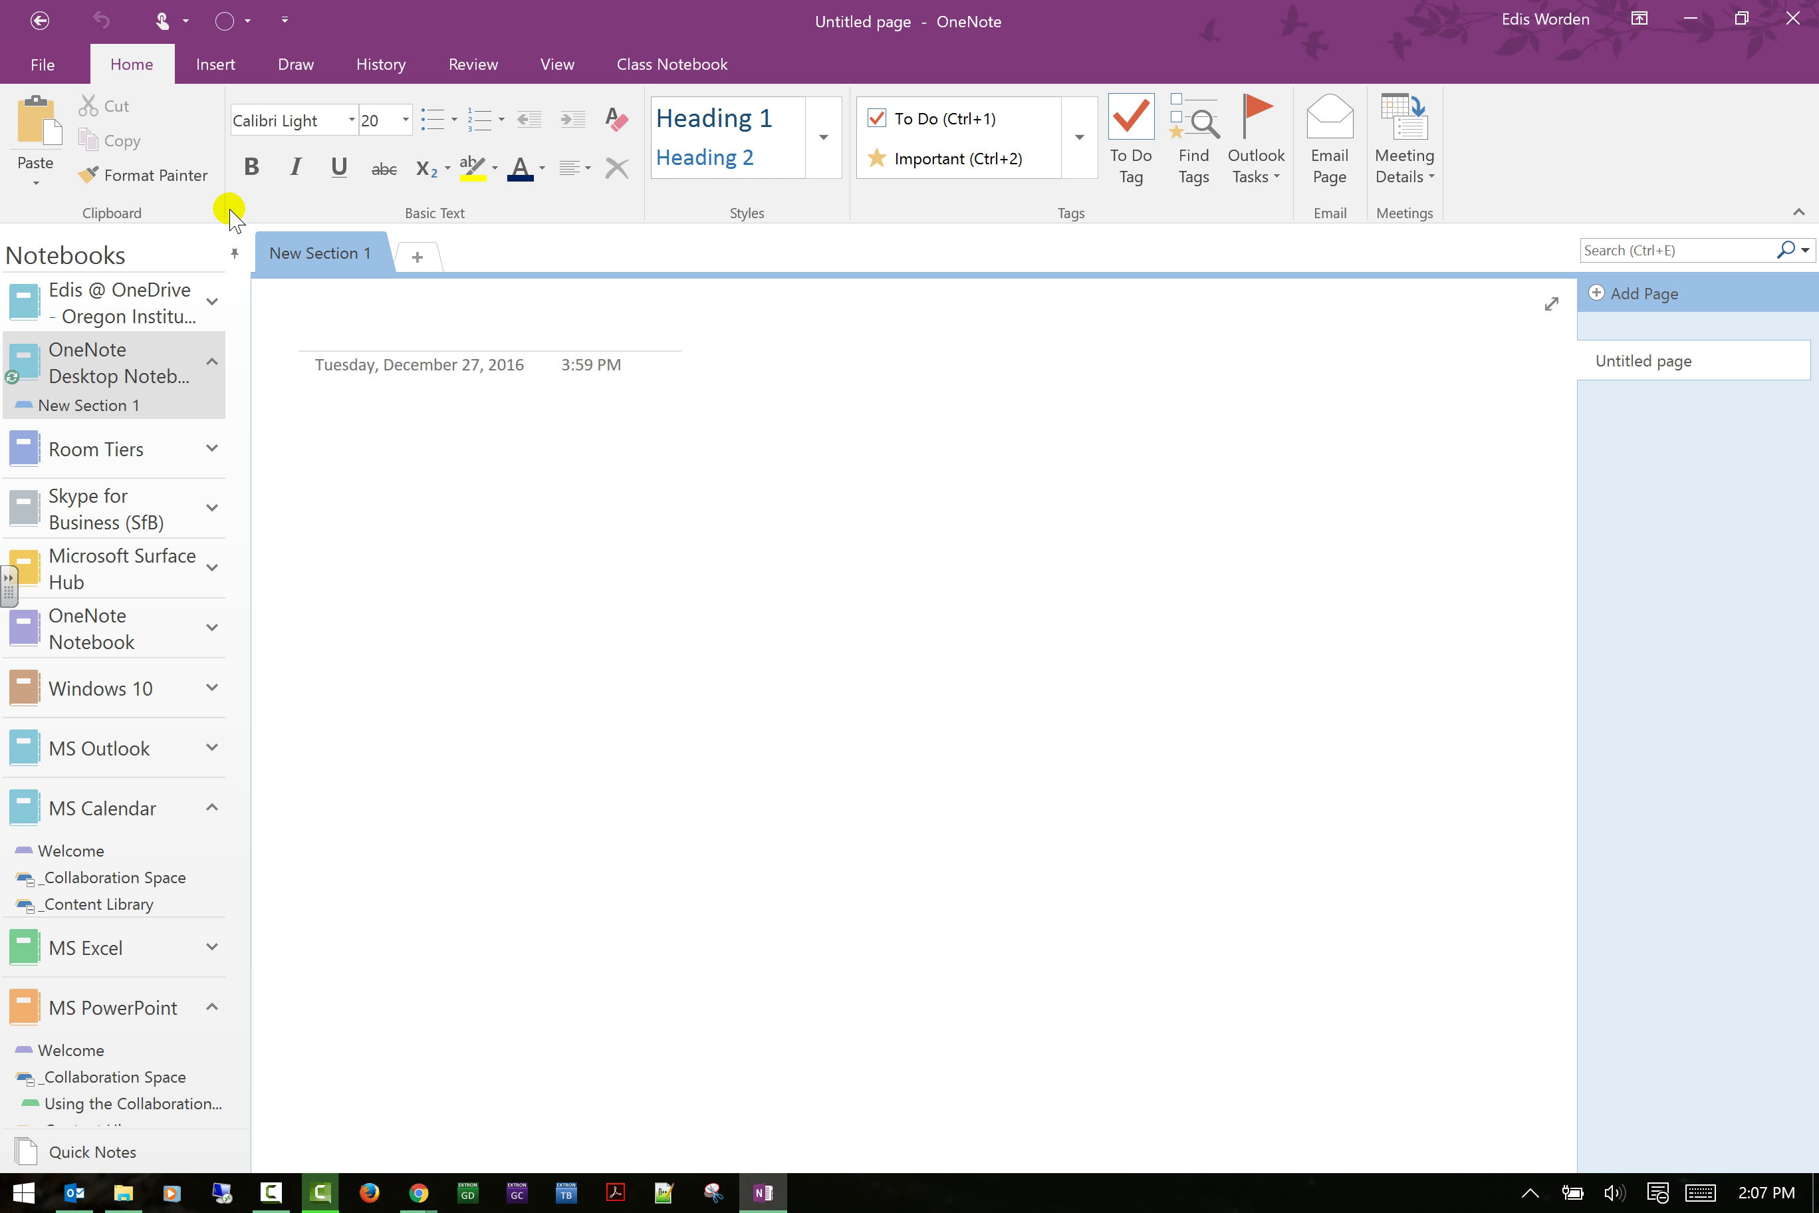
pyautogui.click(657, 66)
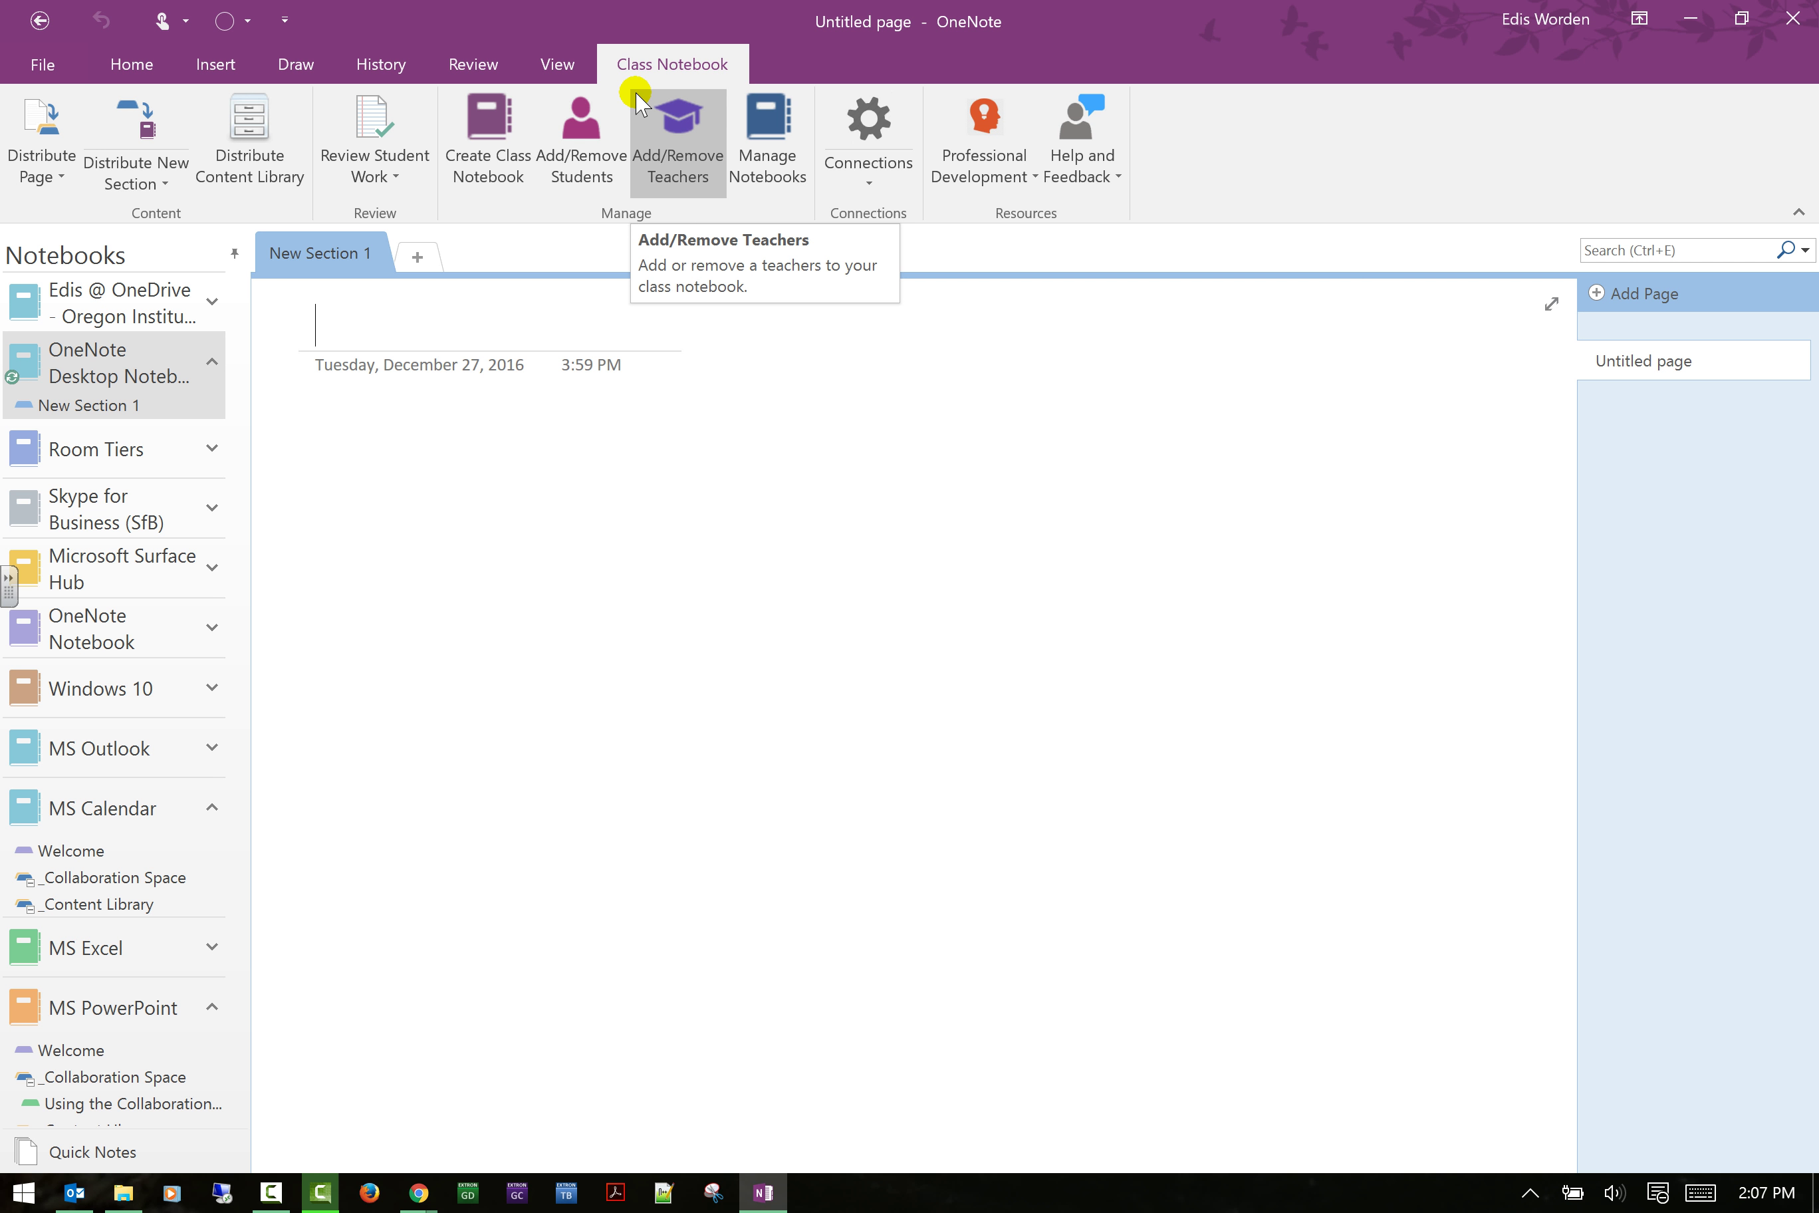
# Try distributing the page to MS Calendar and dismiss the select-a-section warning.
pyautogui.click(72, 188)
pyautogui.click(62, 219)
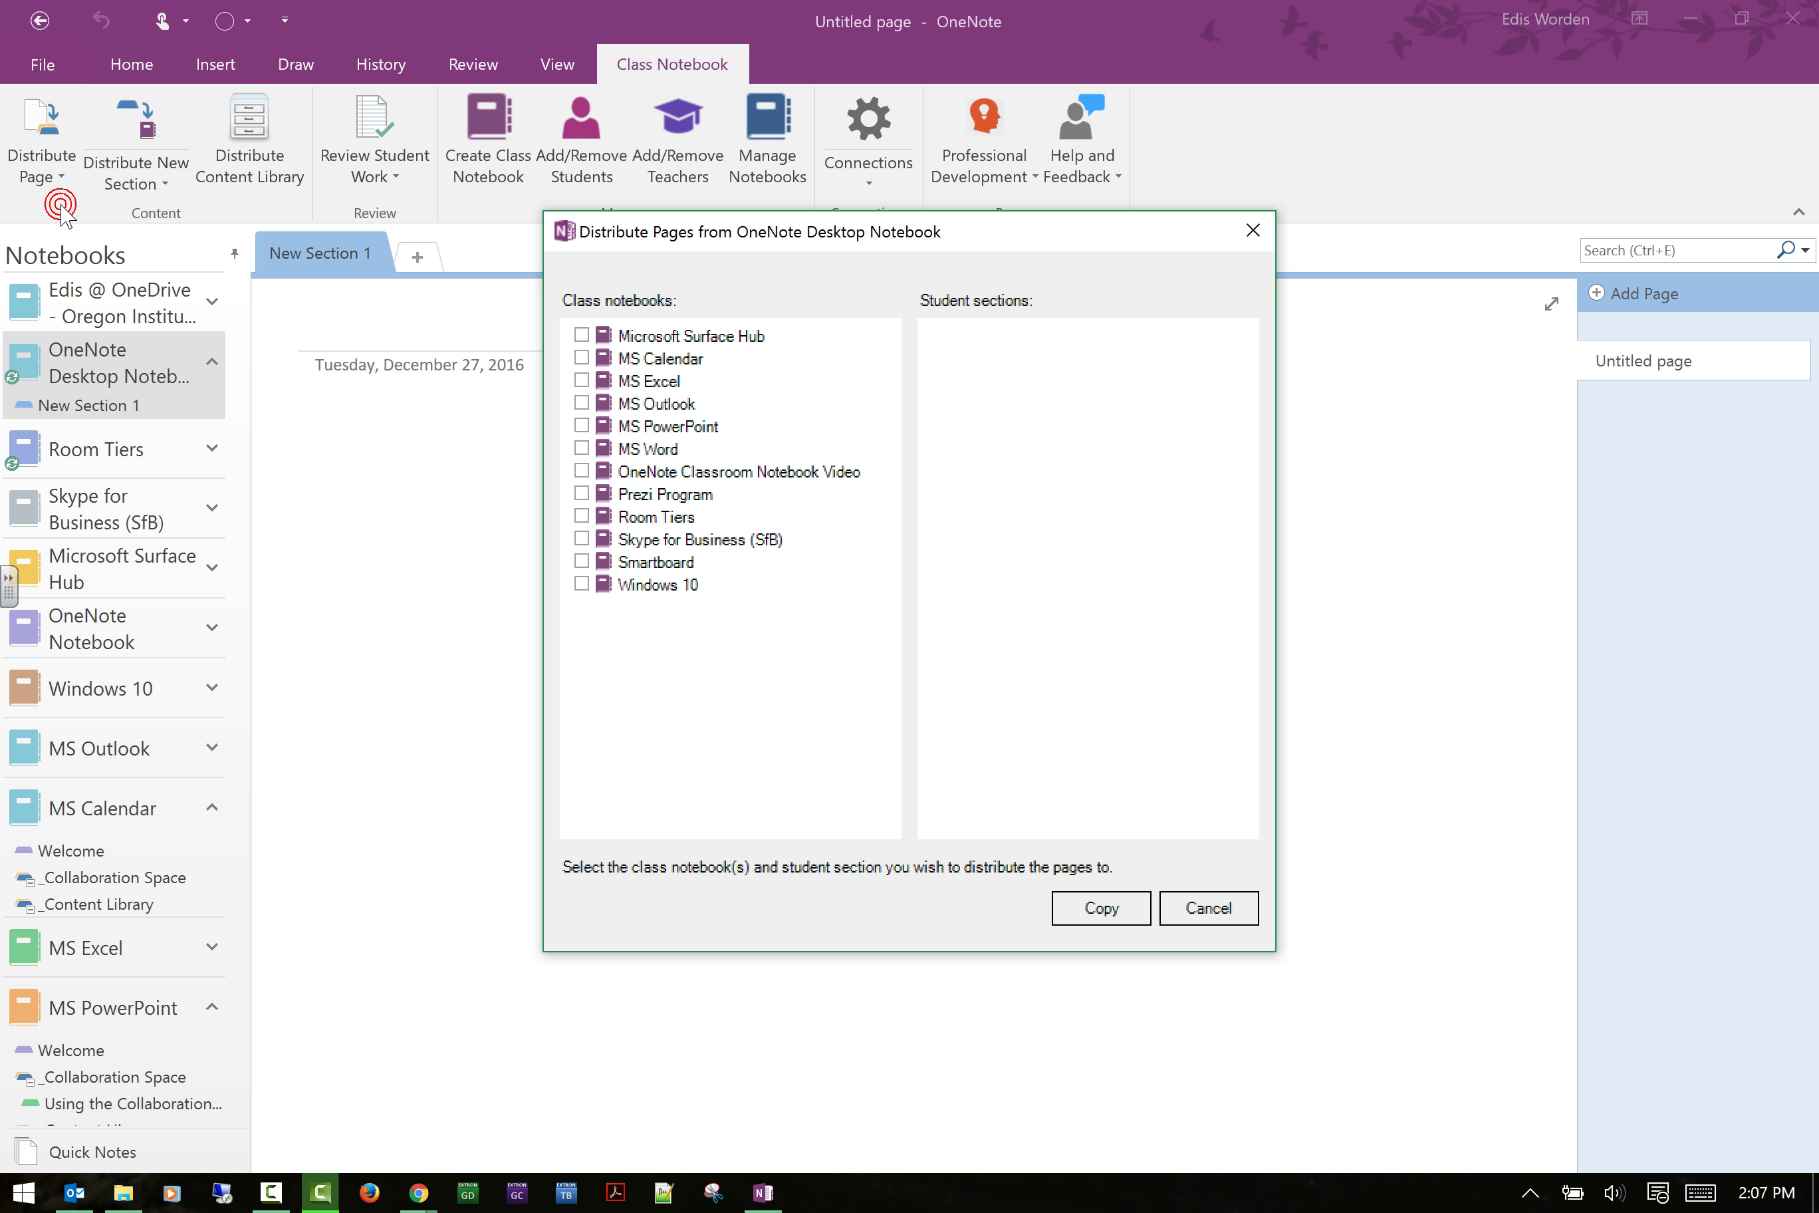
pyautogui.click(582, 357)
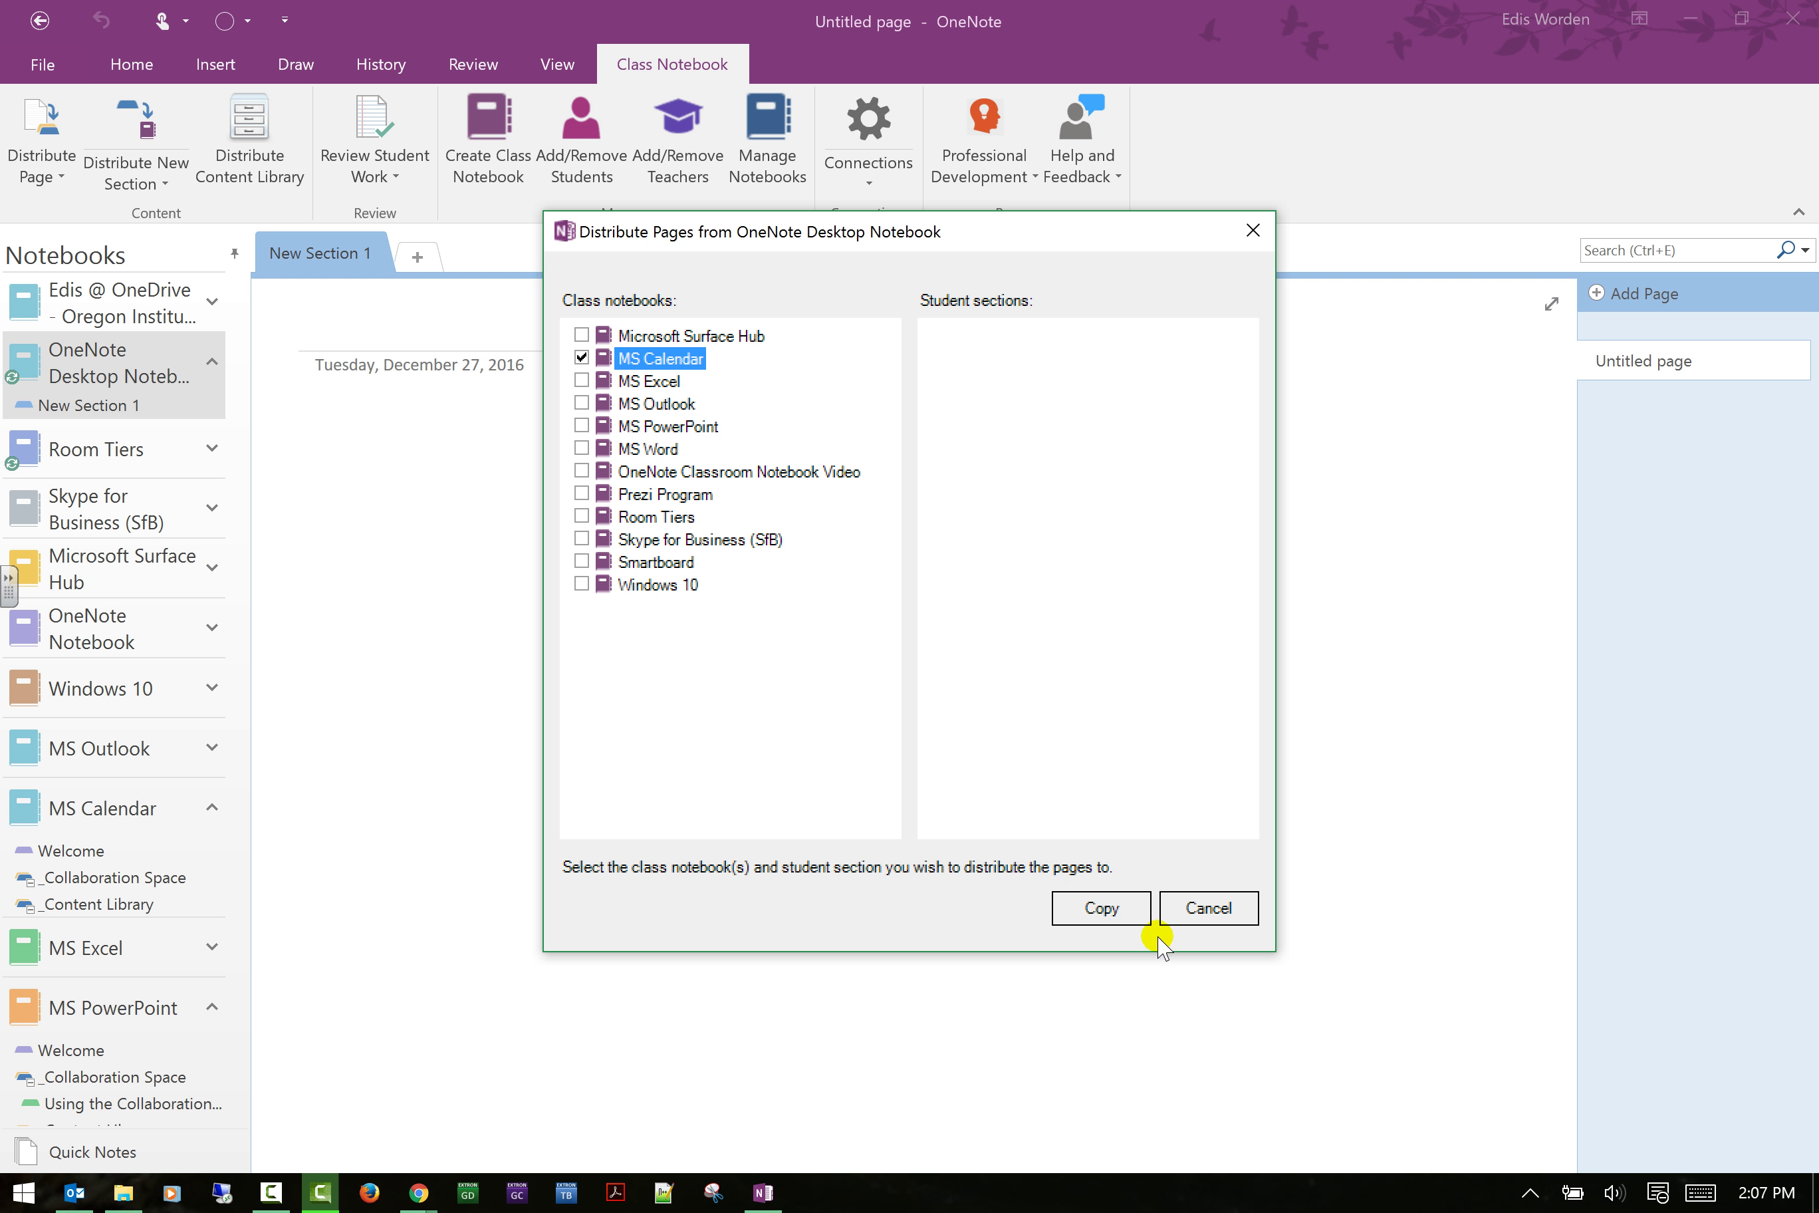
pyautogui.click(1111, 912)
pyautogui.click(1016, 716)
# Deselect MS Calendar and cancel page distribution without copying anything.
pyautogui.click(1012, 379)
pyautogui.click(583, 358)
pyautogui.click(1208, 907)
# Attempt Distribute New Section and dismiss the class-notebooks-only warning.
pyautogui.click(165, 176)
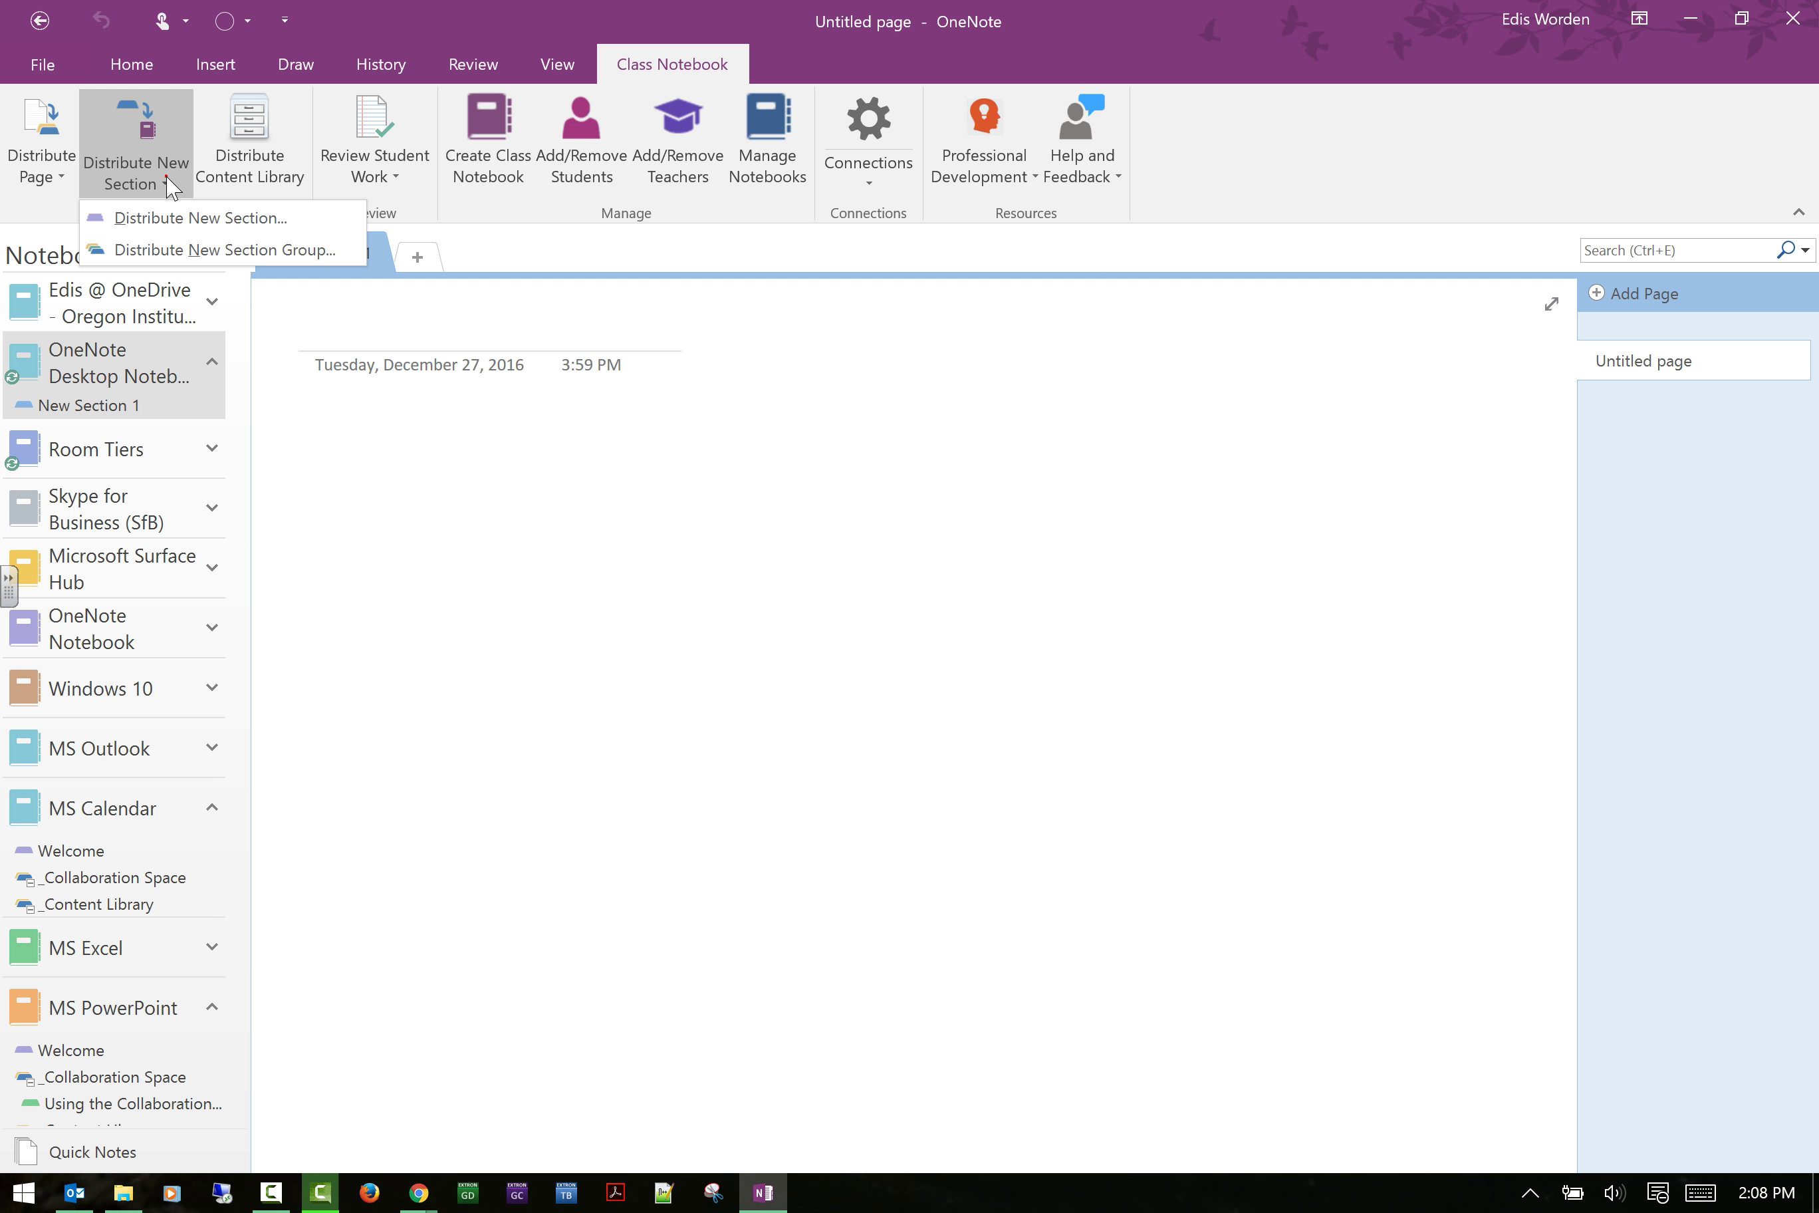
pyautogui.click(159, 218)
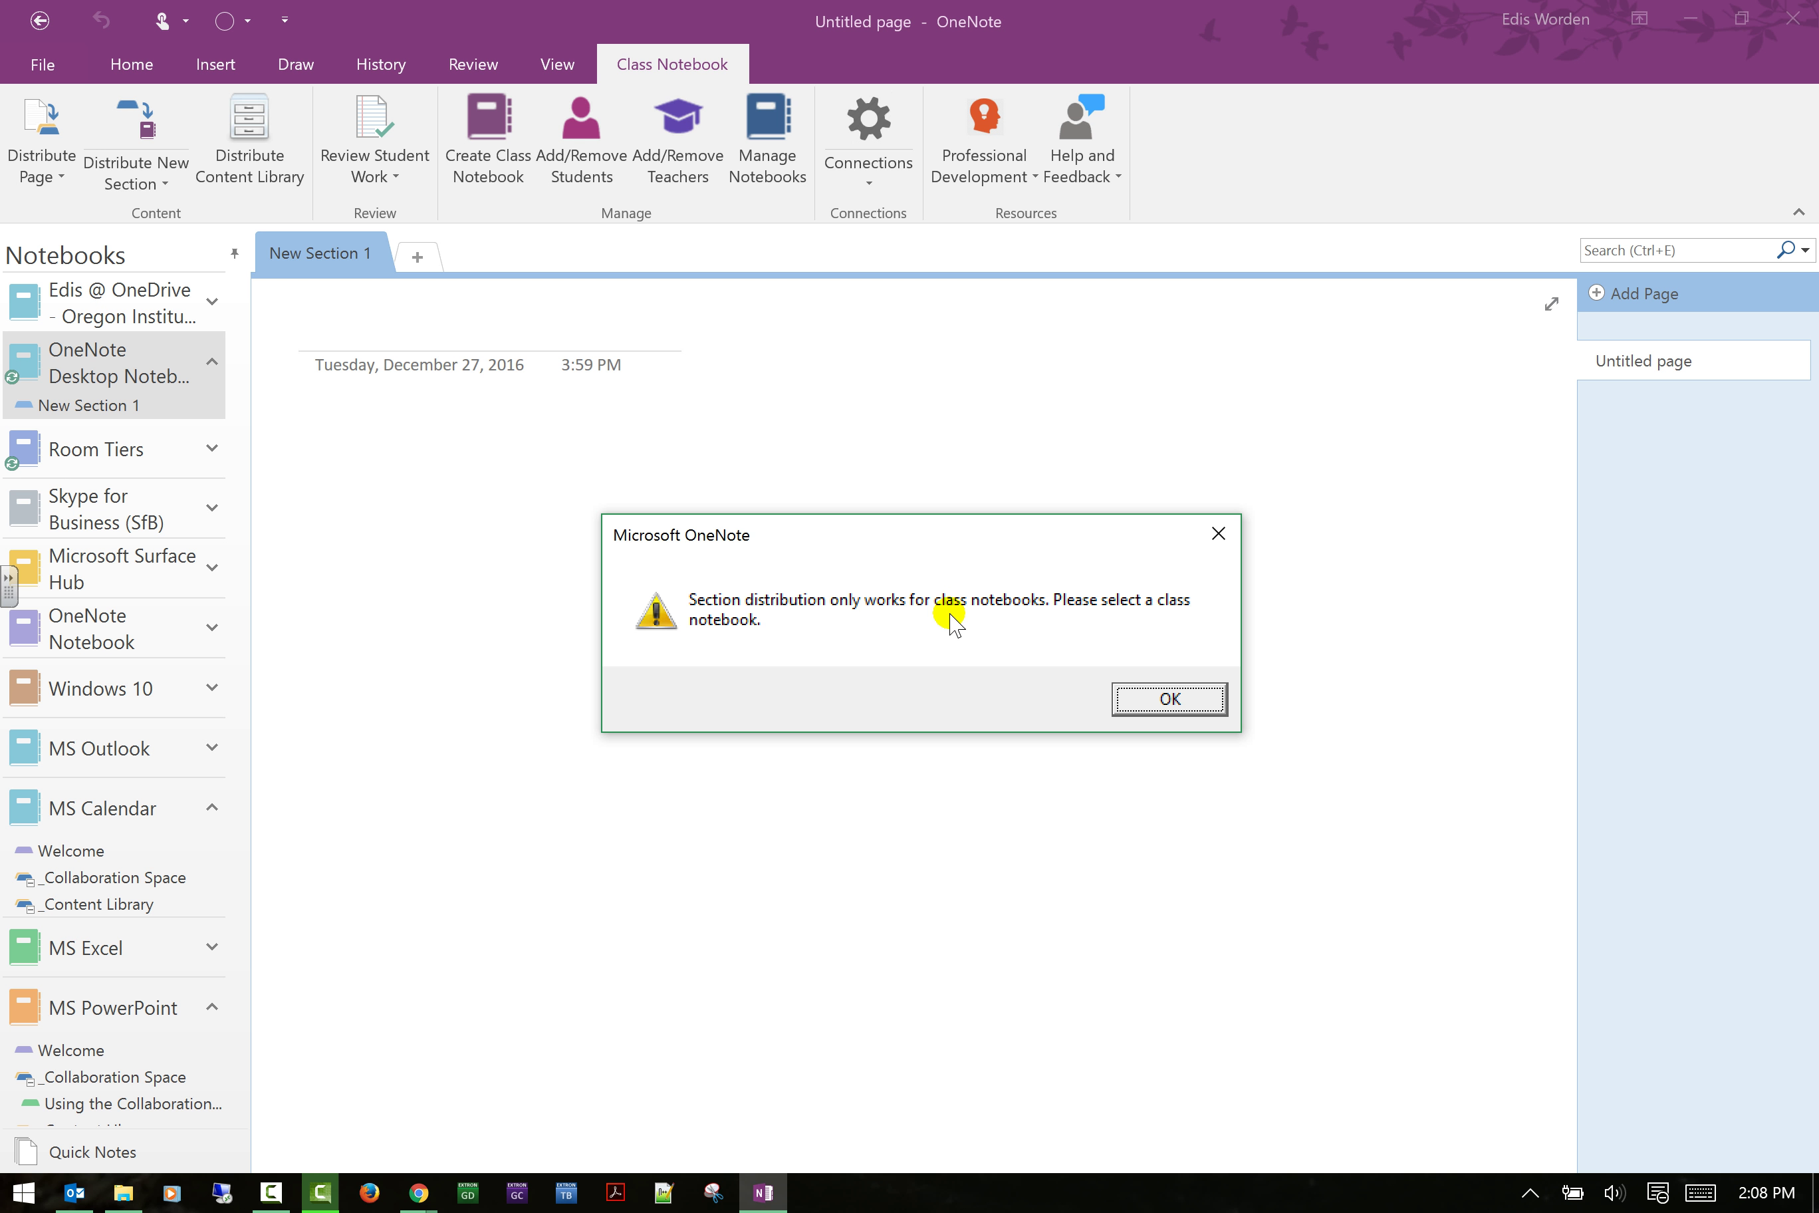
pyautogui.click(1158, 695)
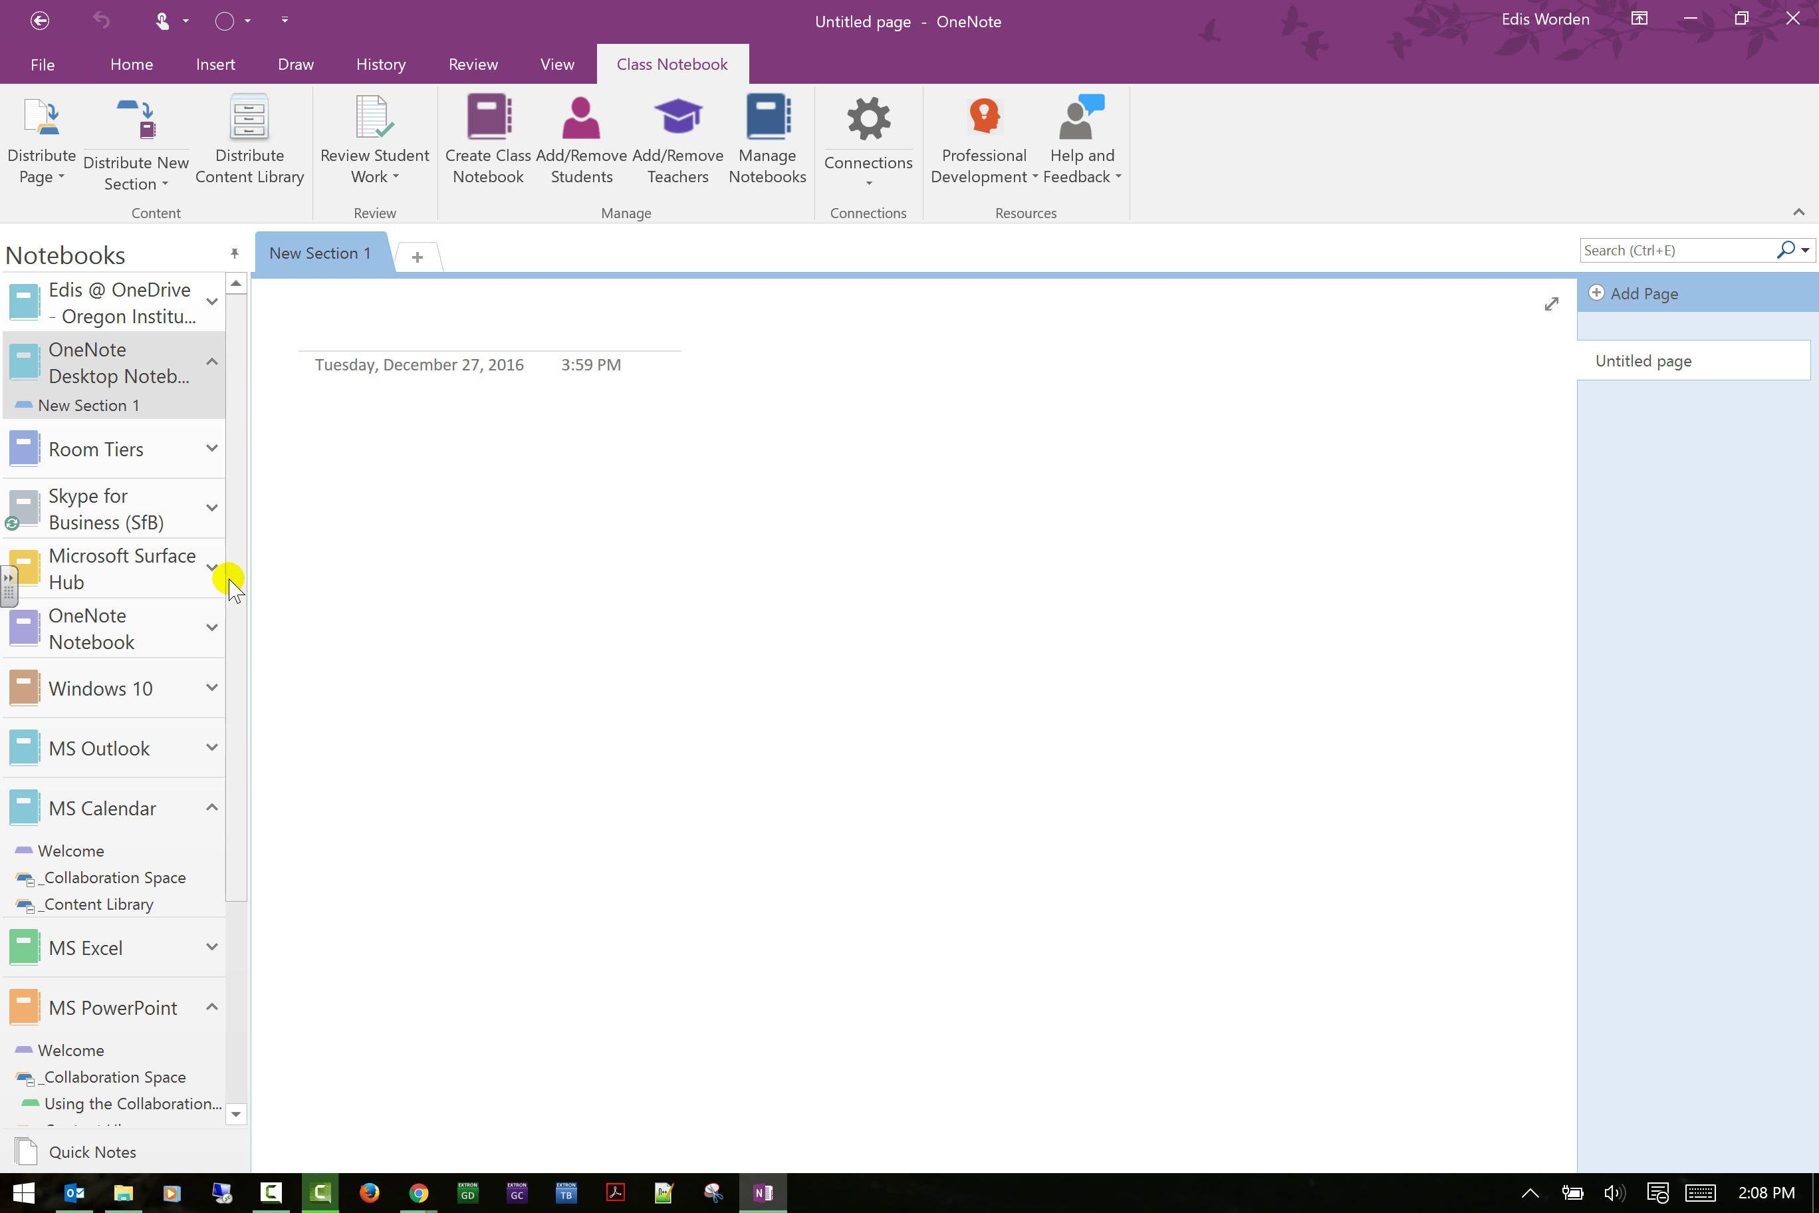
# Open OneNote Notebook's Videos section, retry the distribution, then bring up Distribute Content Library.
pyautogui.click(214, 631)
pyautogui.click(87, 720)
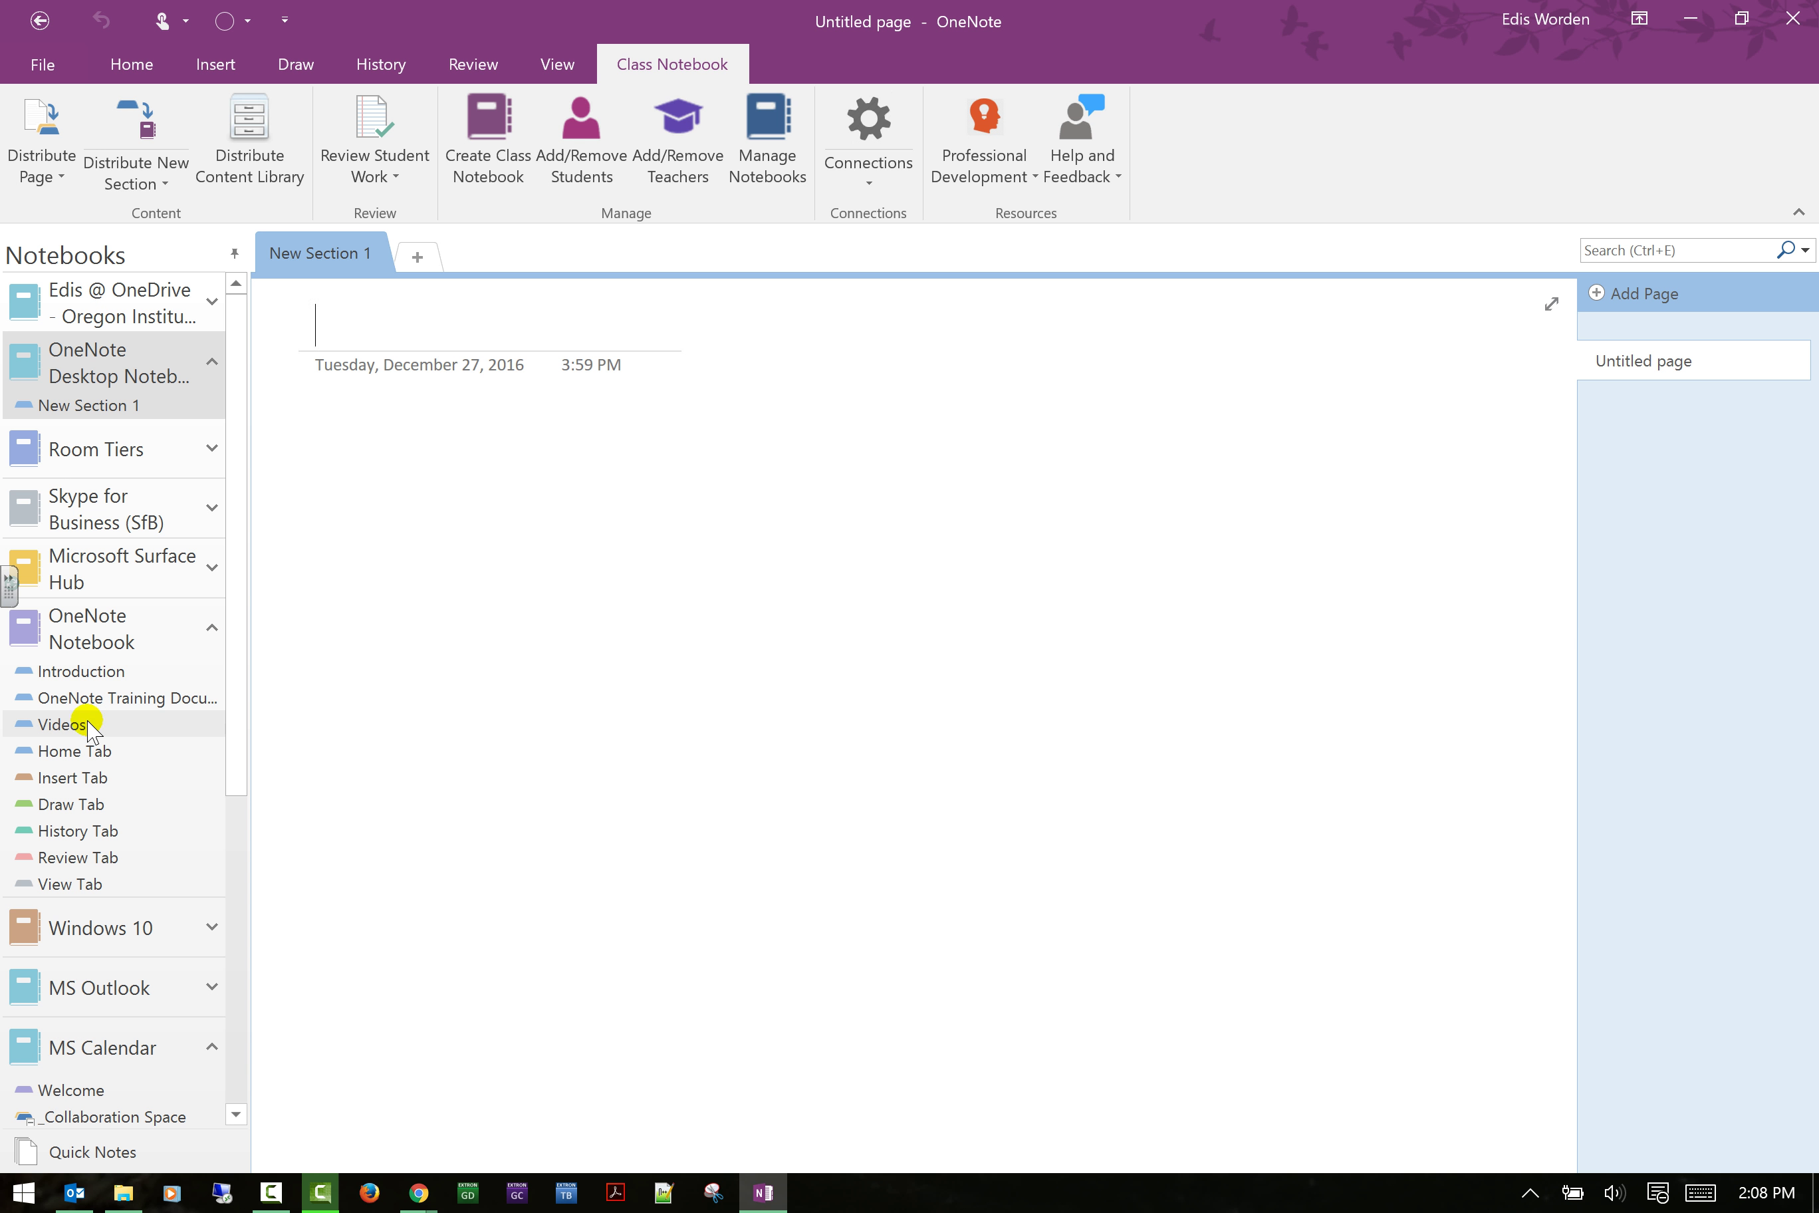
pyautogui.click(141, 168)
pyautogui.click(159, 222)
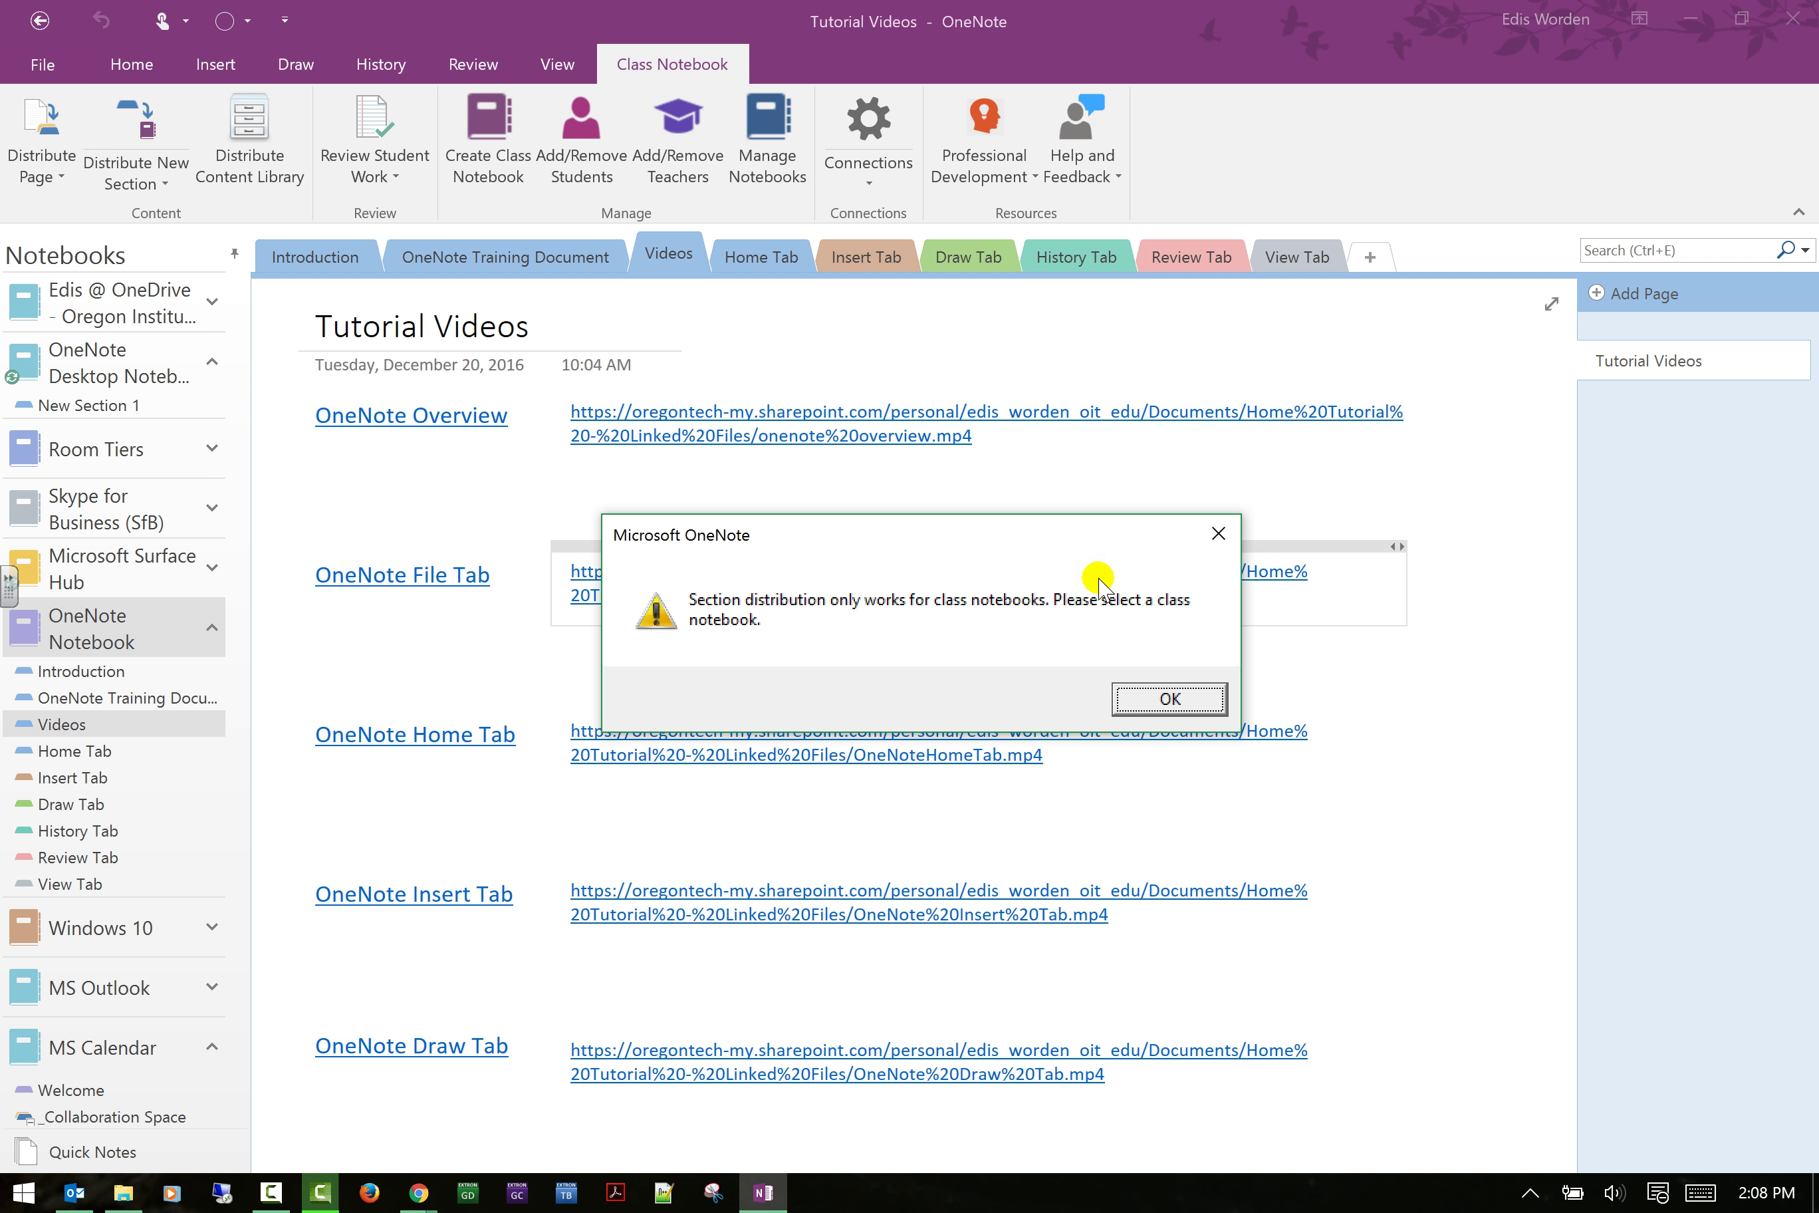
pyautogui.click(1170, 700)
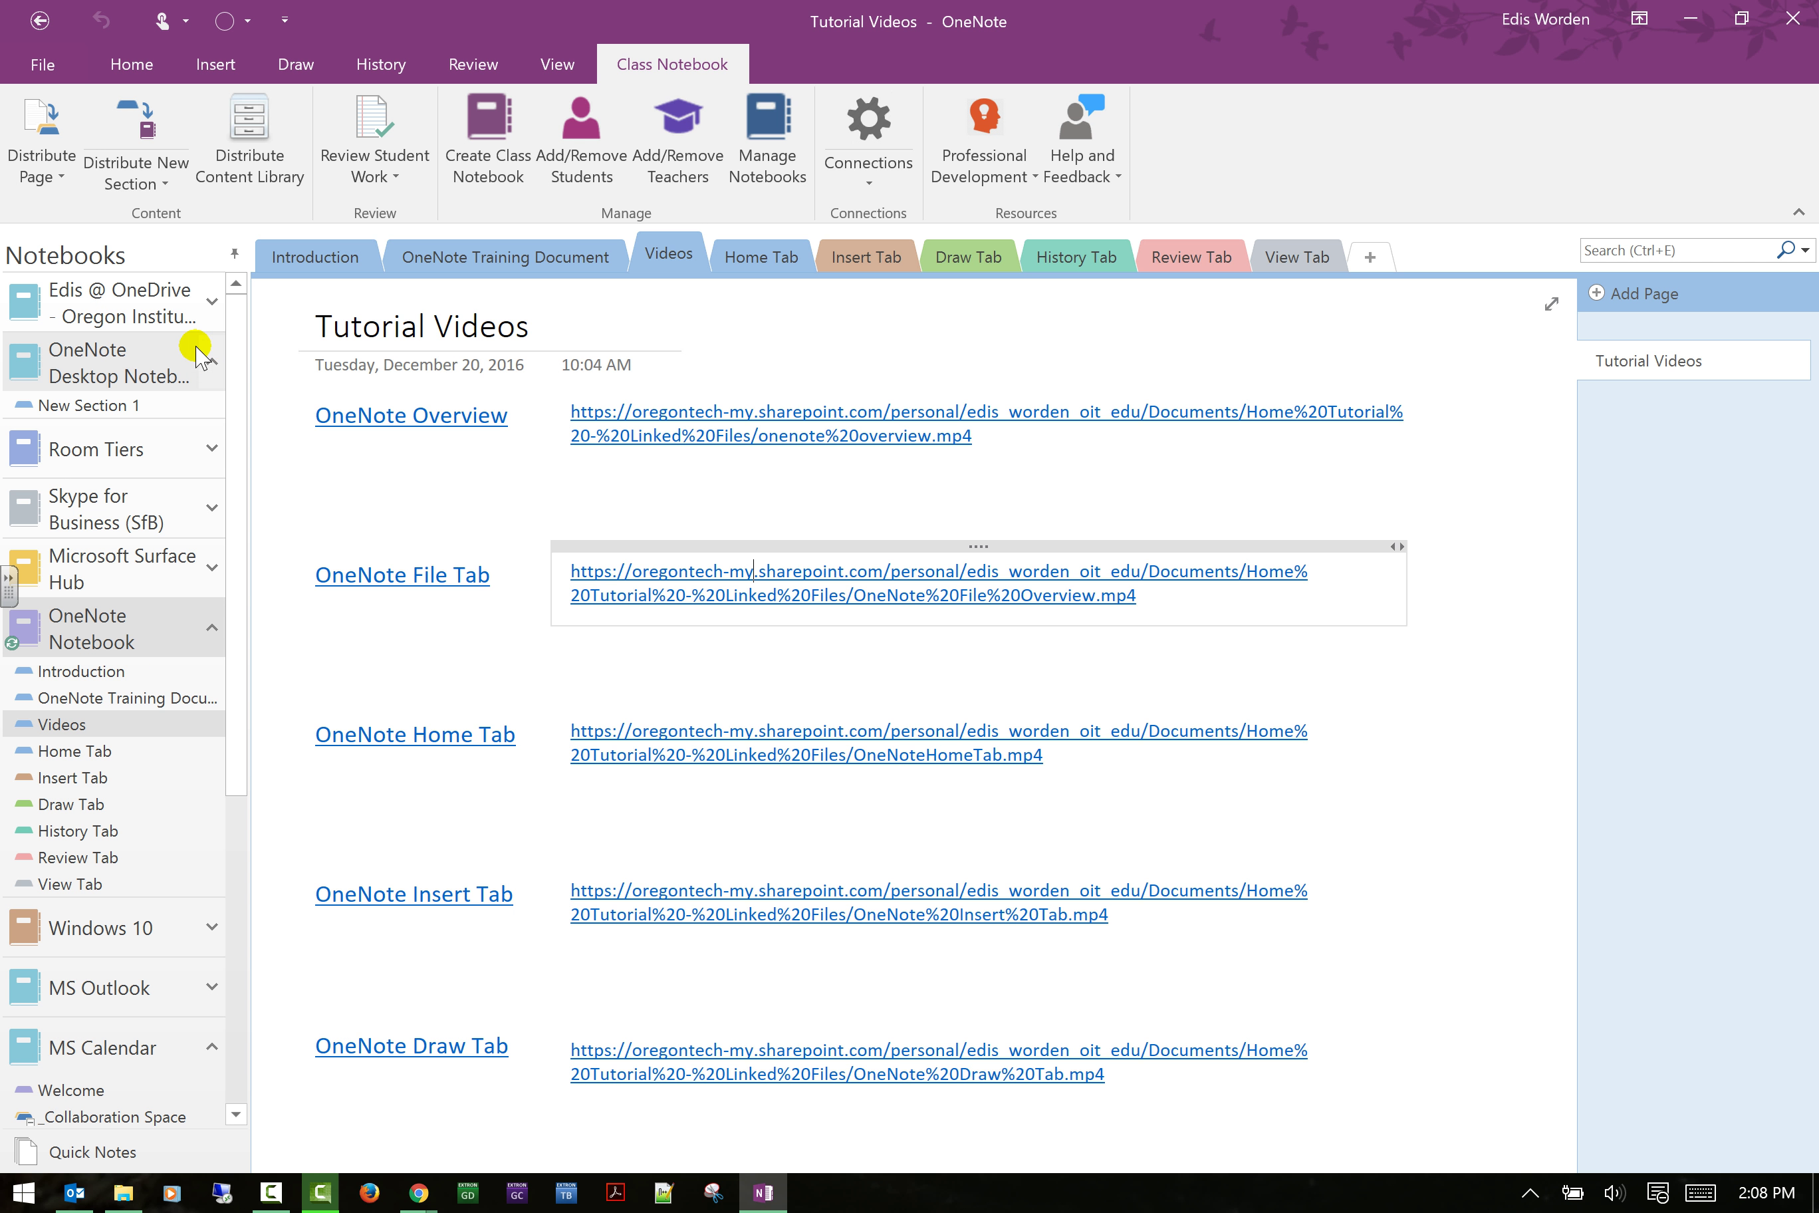
pyautogui.click(270, 196)
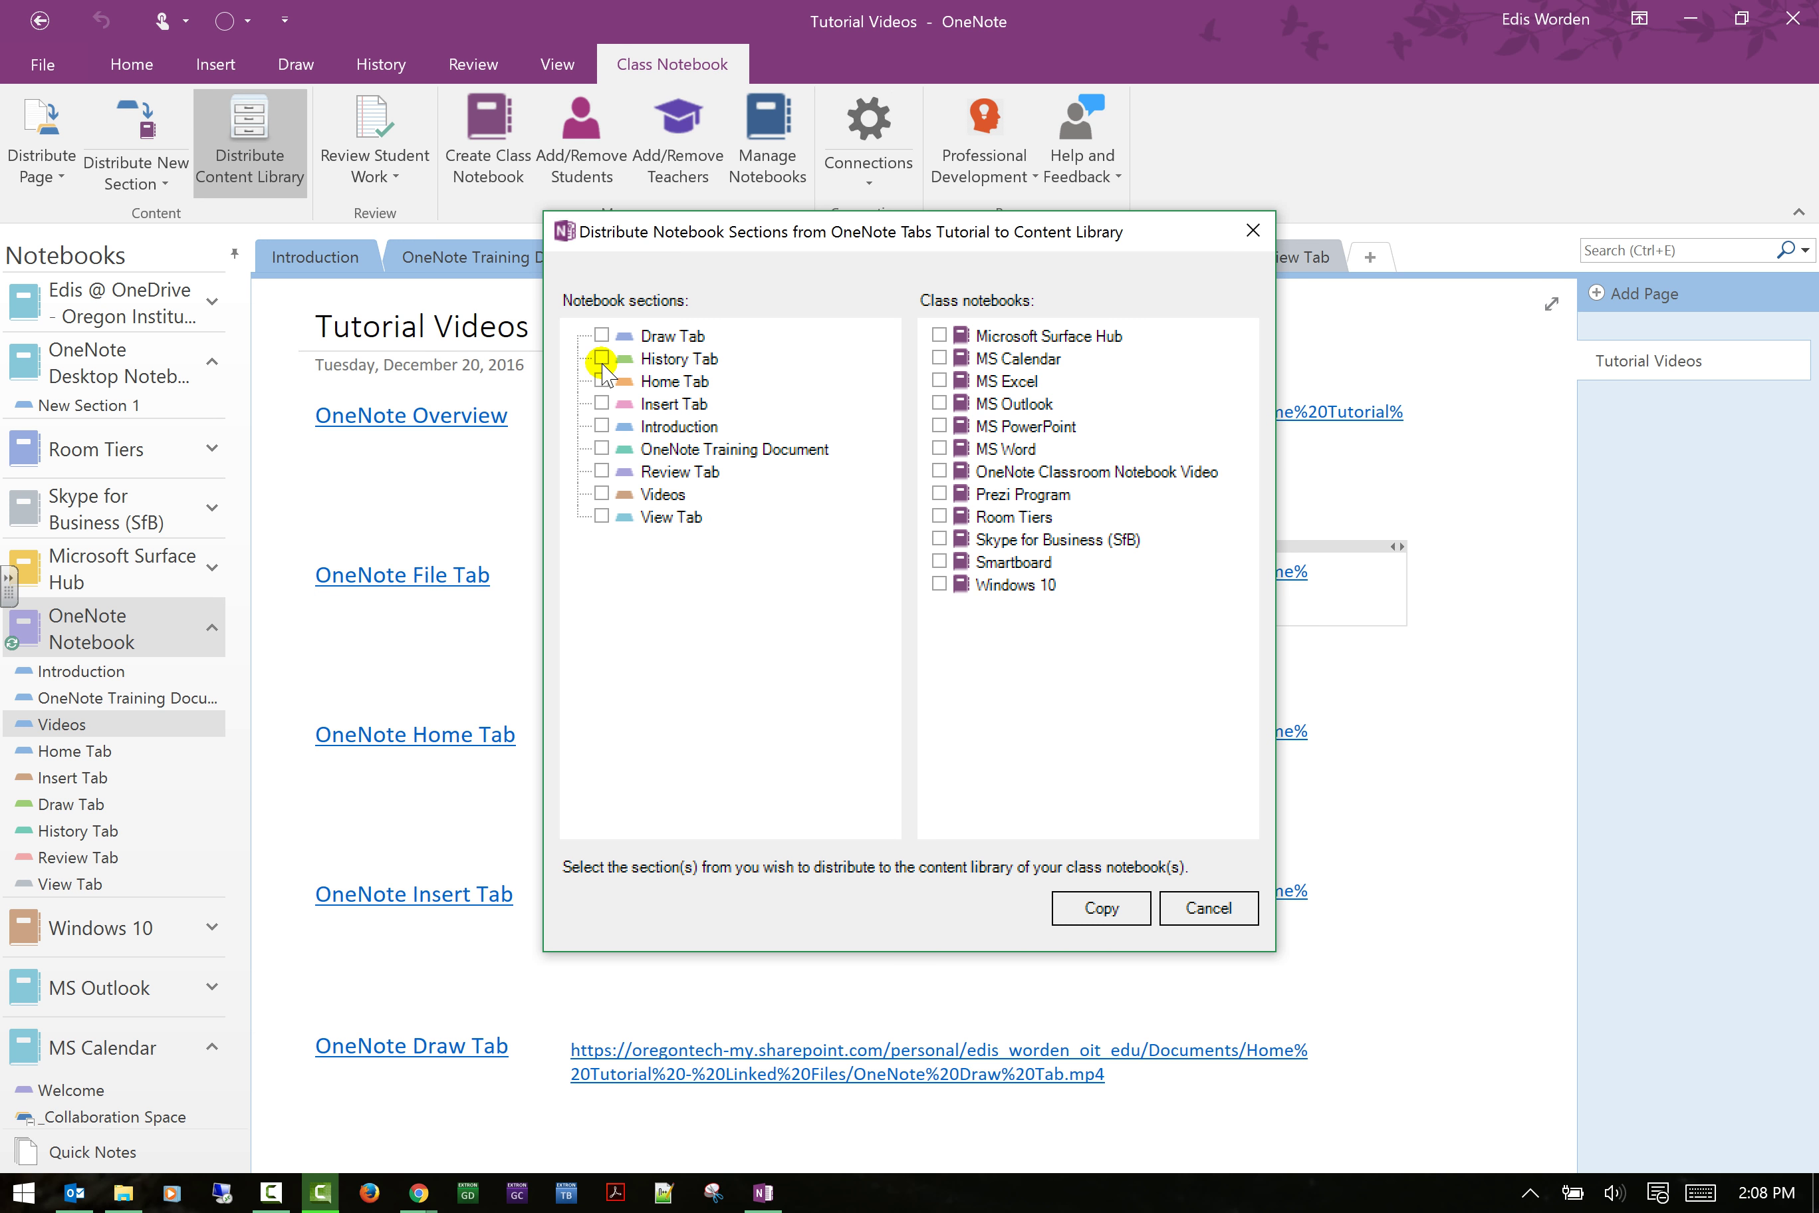
# Copy the Introduction section to the Windows 10 and Smartboard content libraries.
pyautogui.click(601, 426)
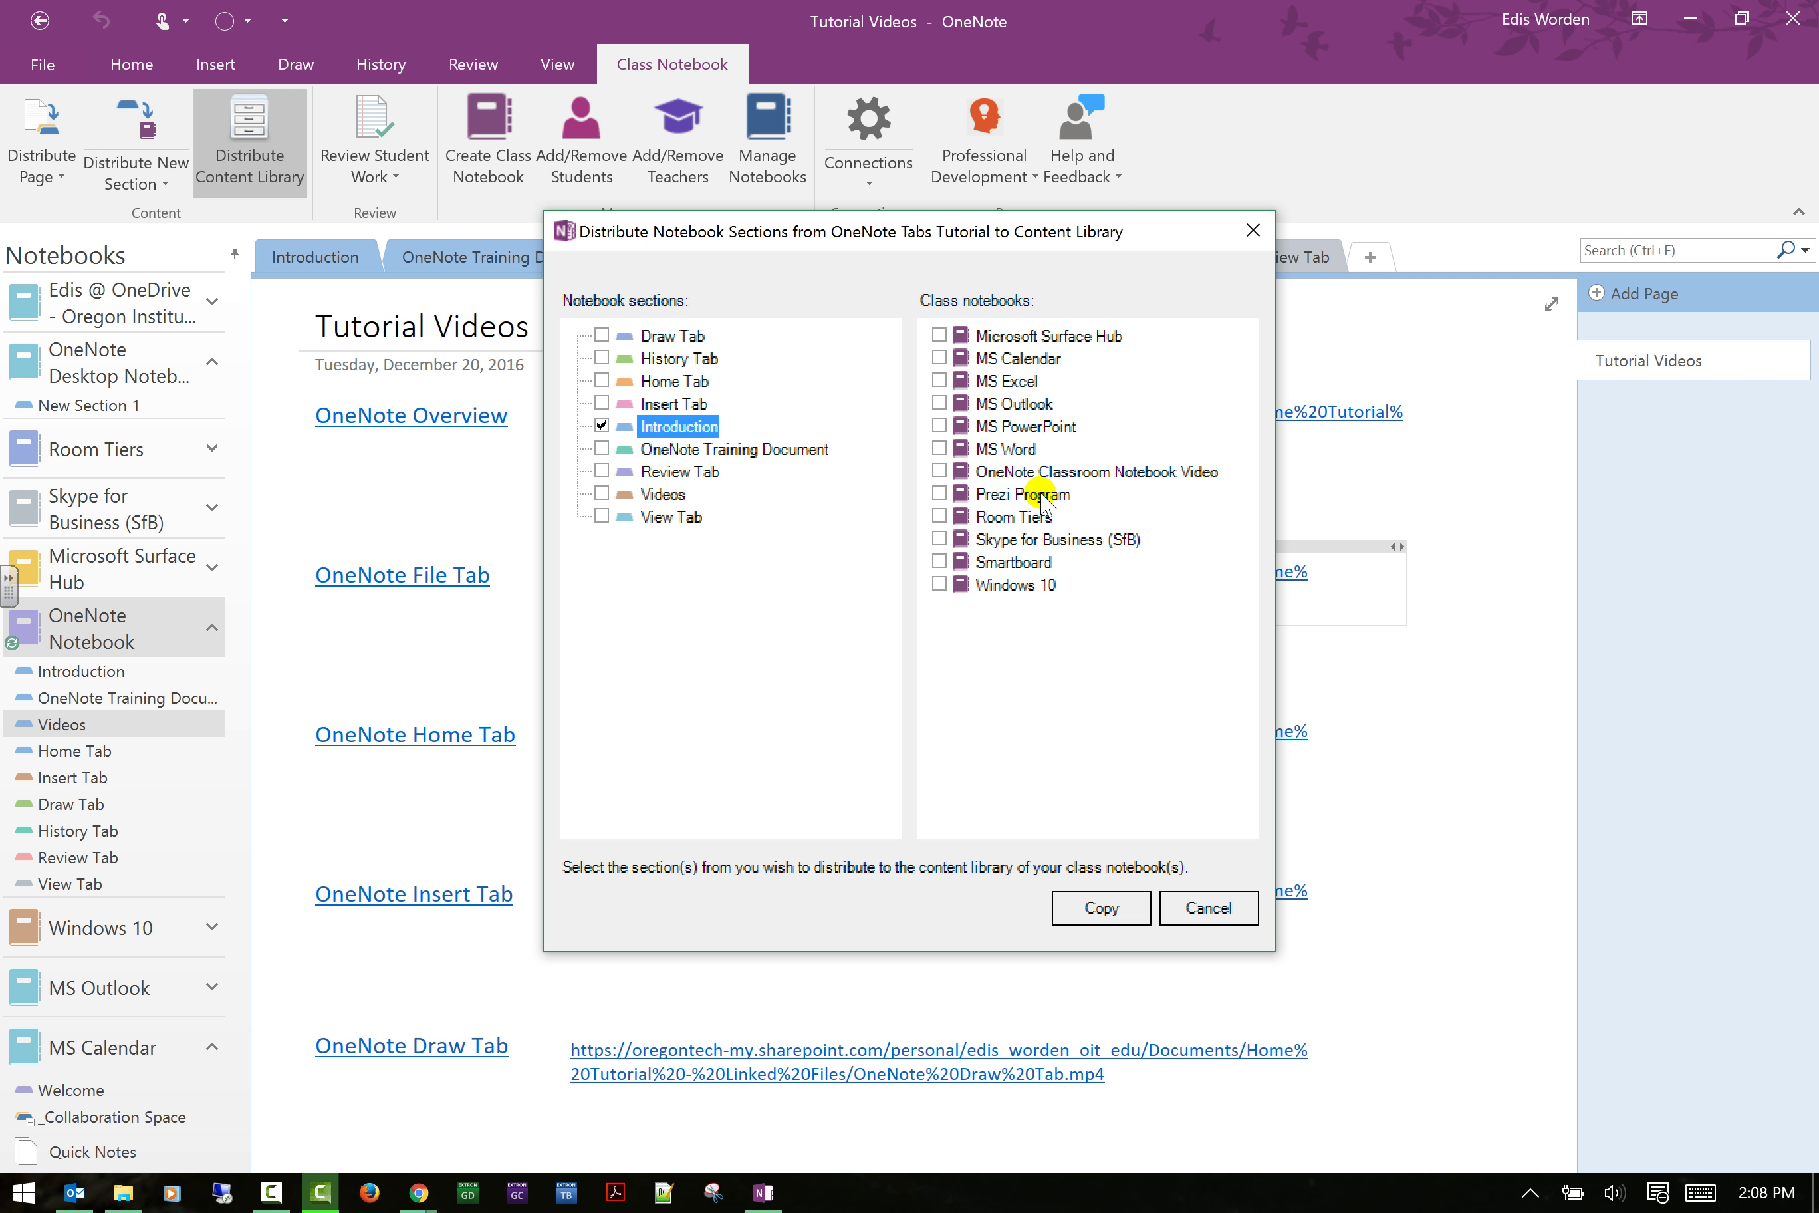
pyautogui.click(939, 336)
pyautogui.click(940, 359)
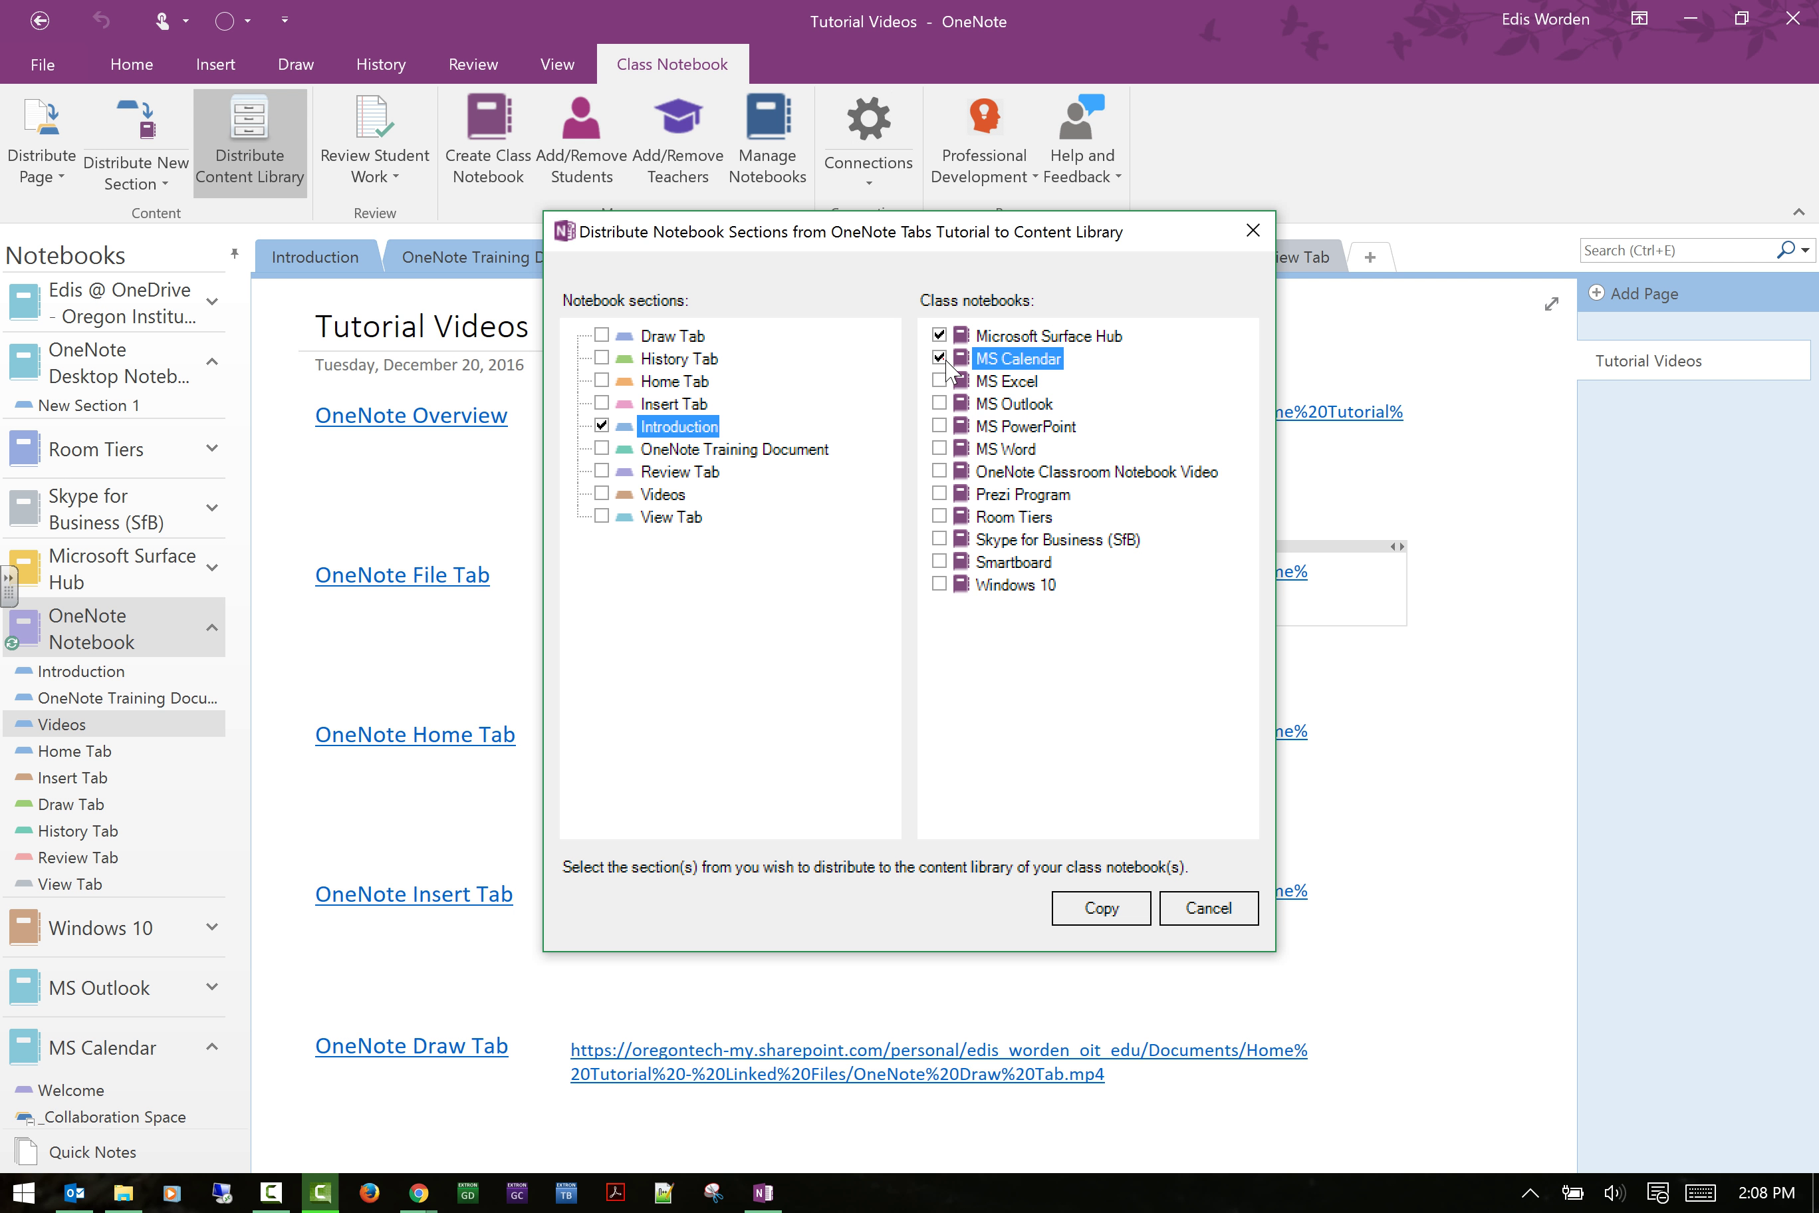
pyautogui.click(939, 336)
pyautogui.click(940, 358)
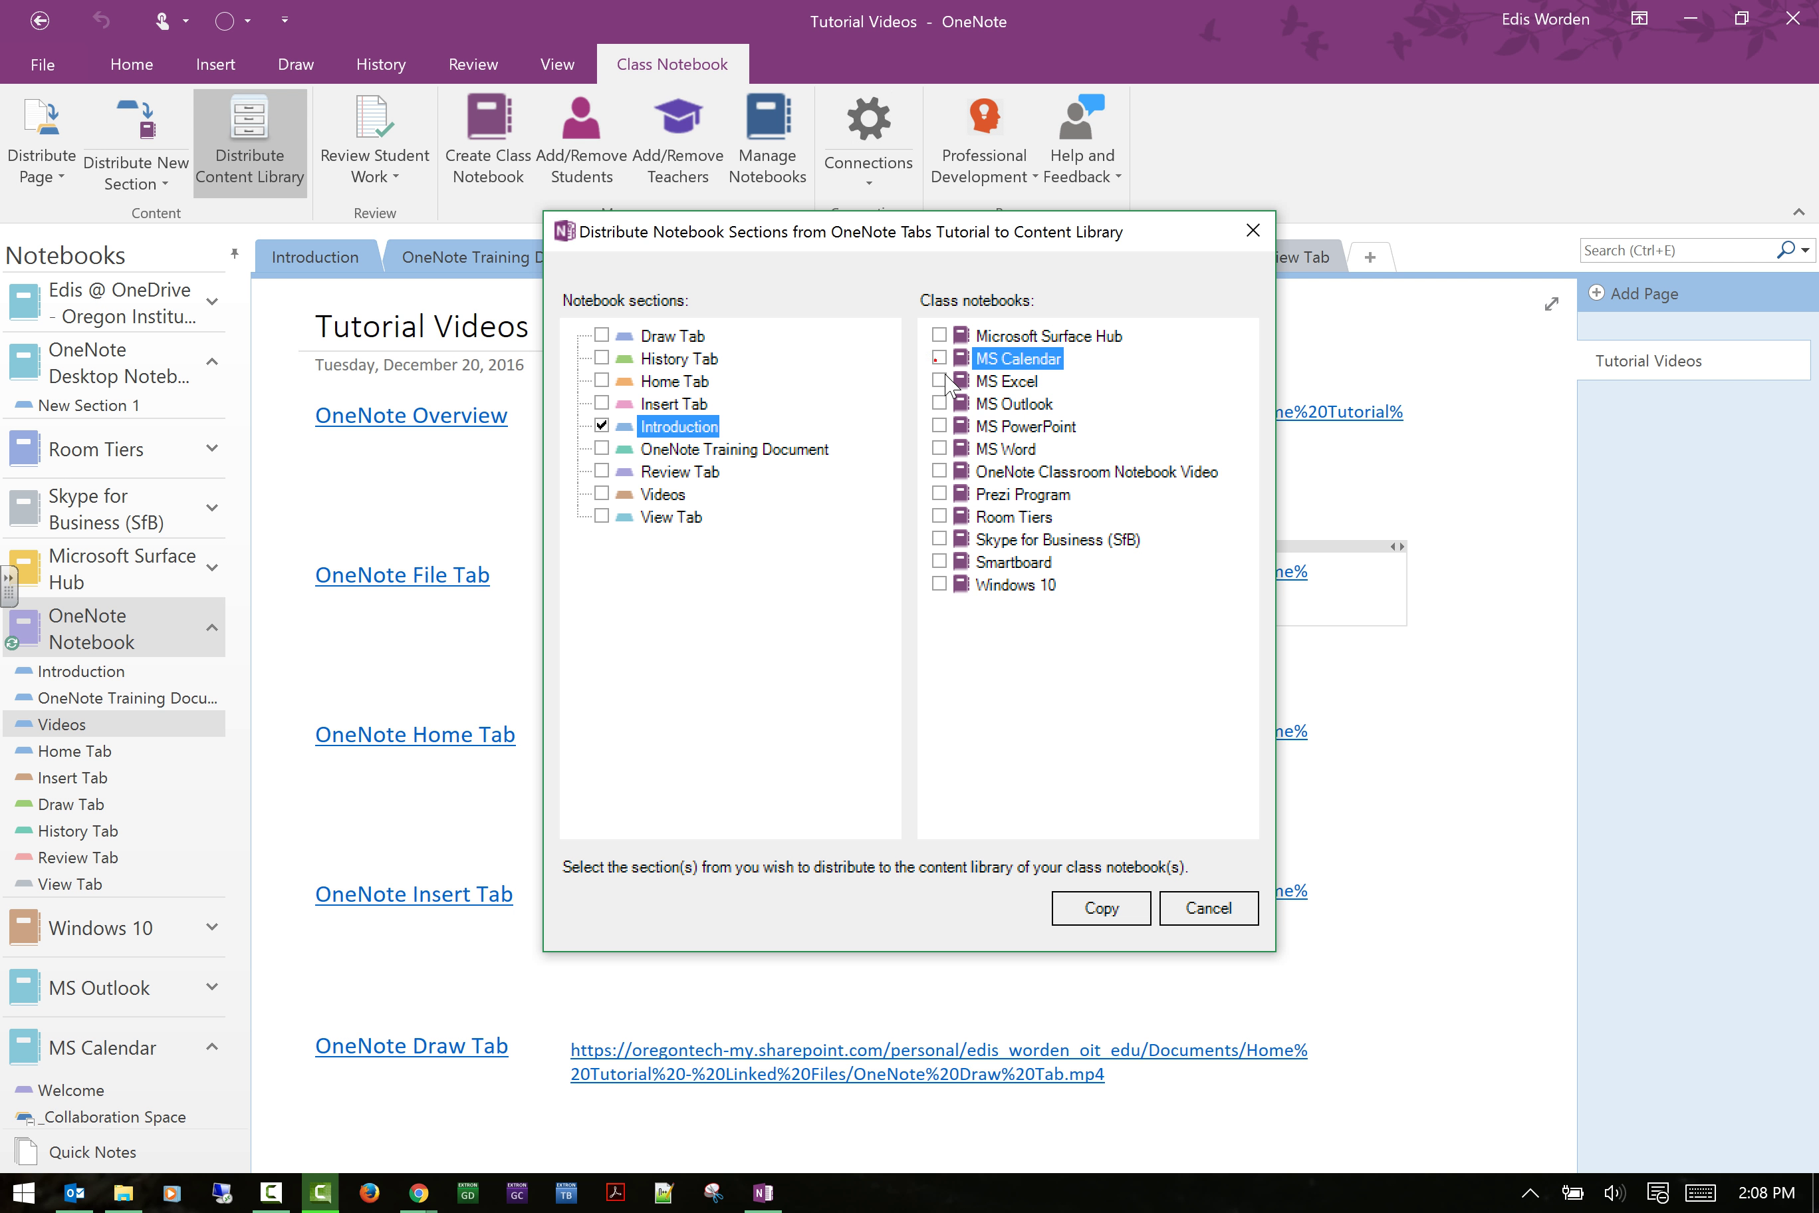
pyautogui.click(959, 583)
pyautogui.click(959, 561)
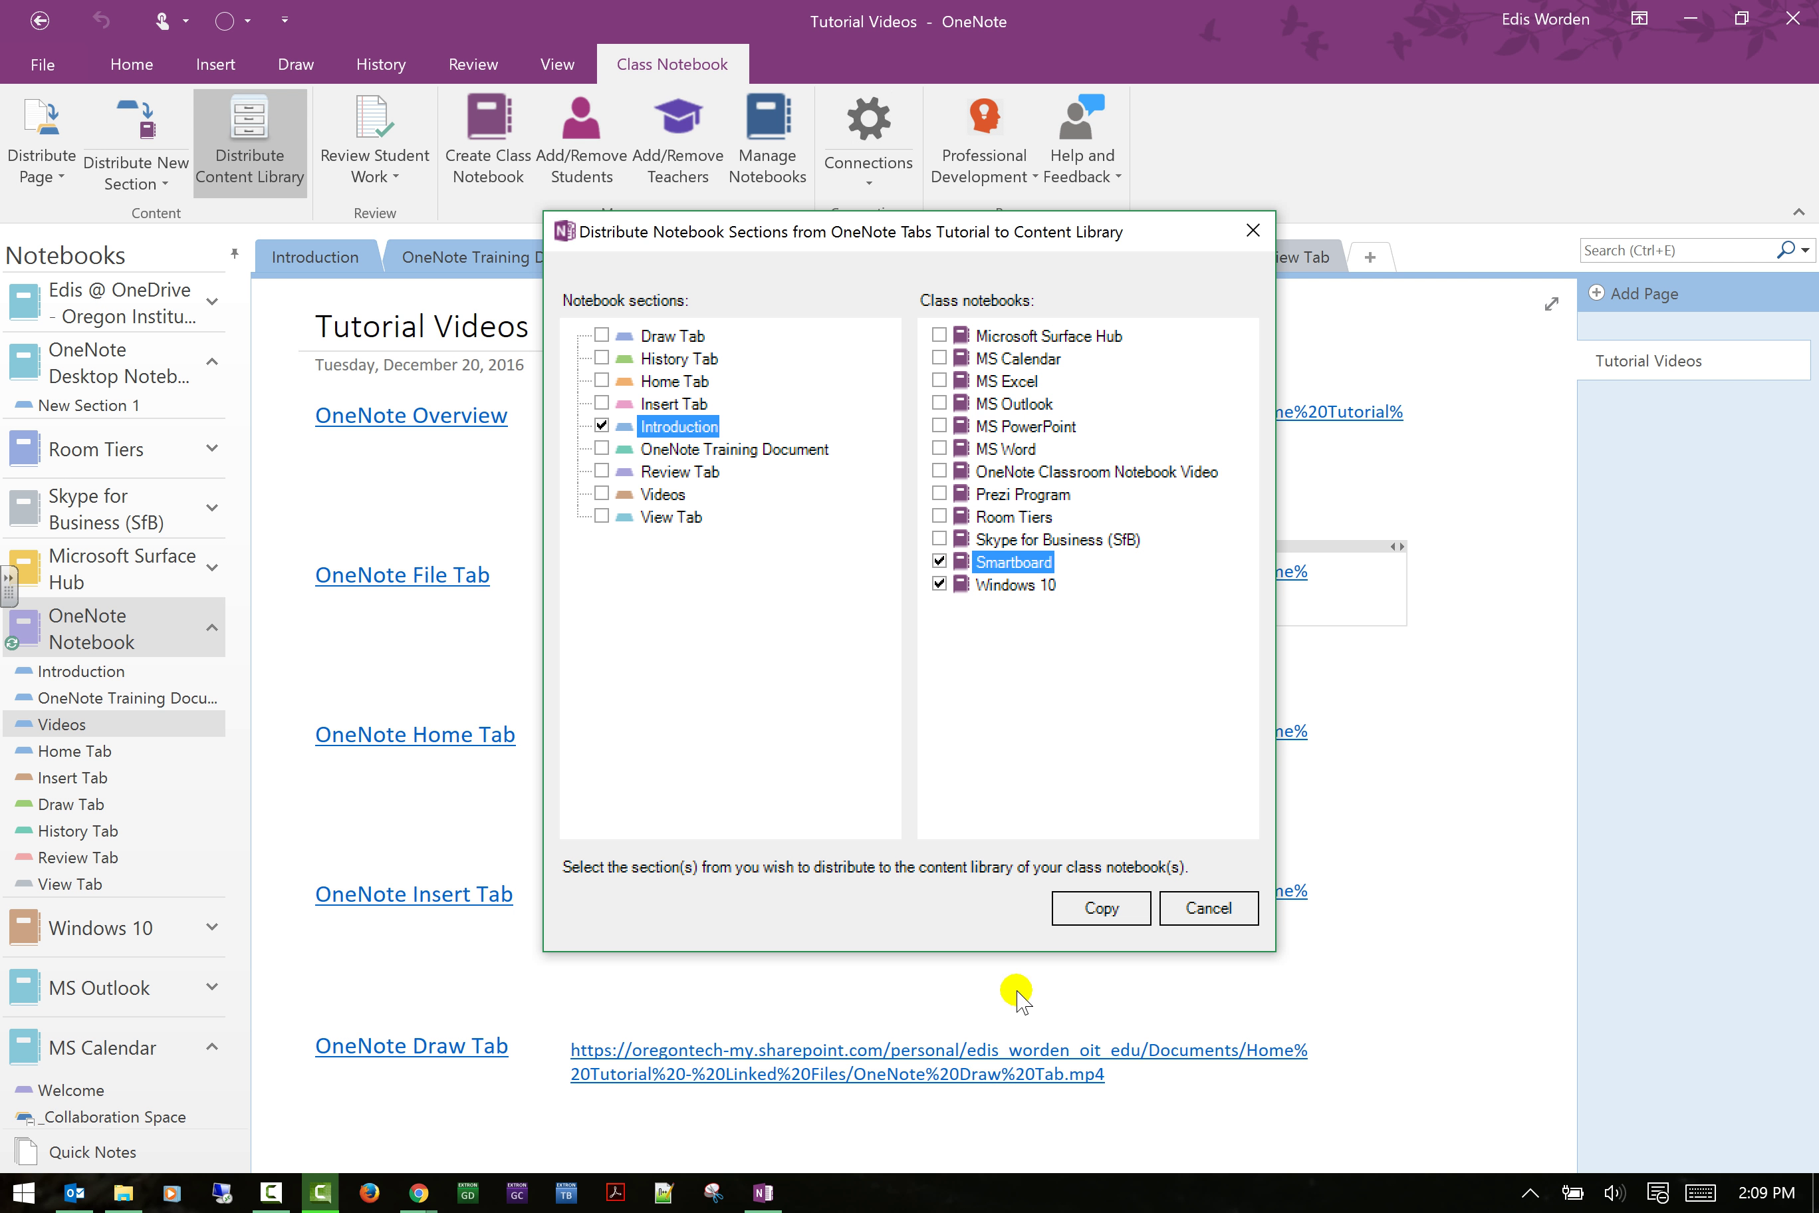
pyautogui.click(1099, 907)
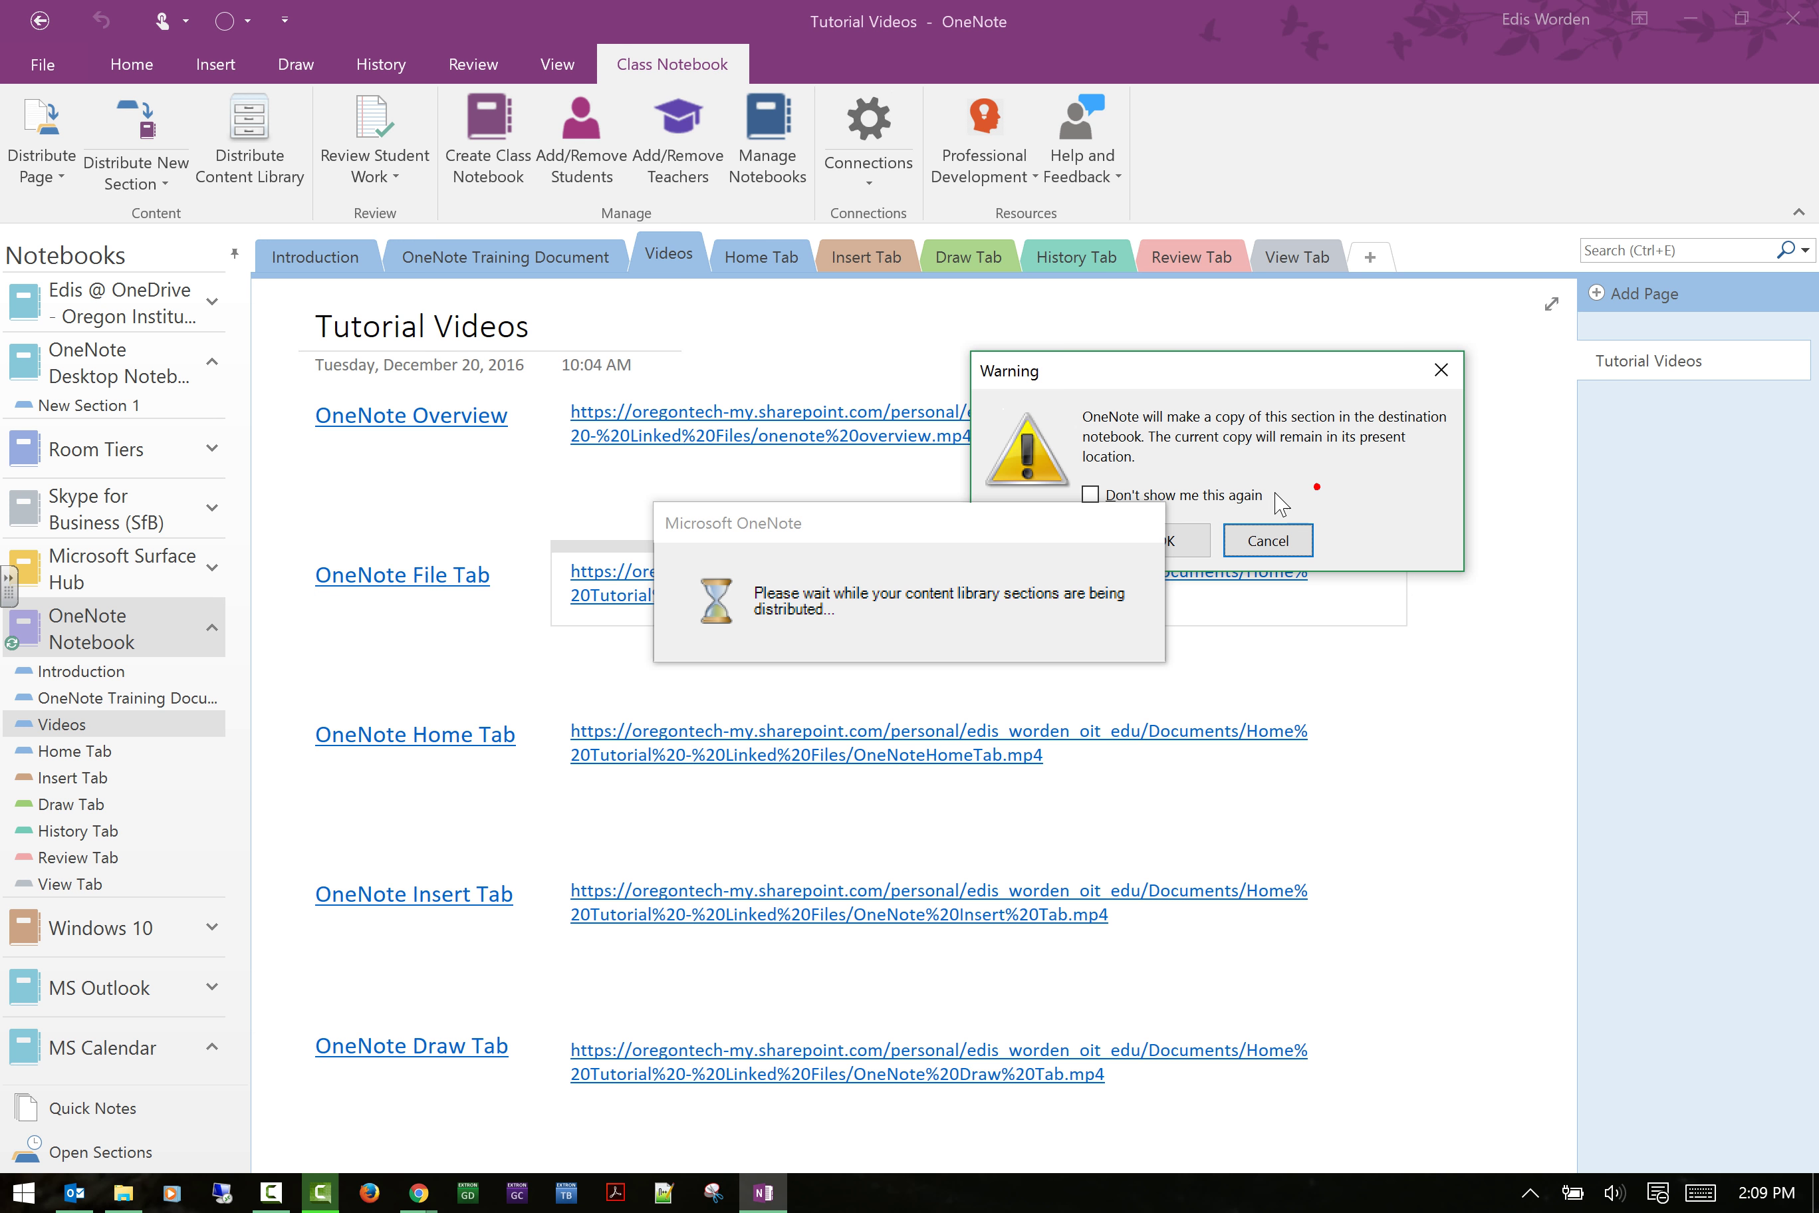
# Accept the copy warning for both destination notebooks.
pyautogui.moveTo(1182, 366); pyautogui.dragTo(1156, 232)
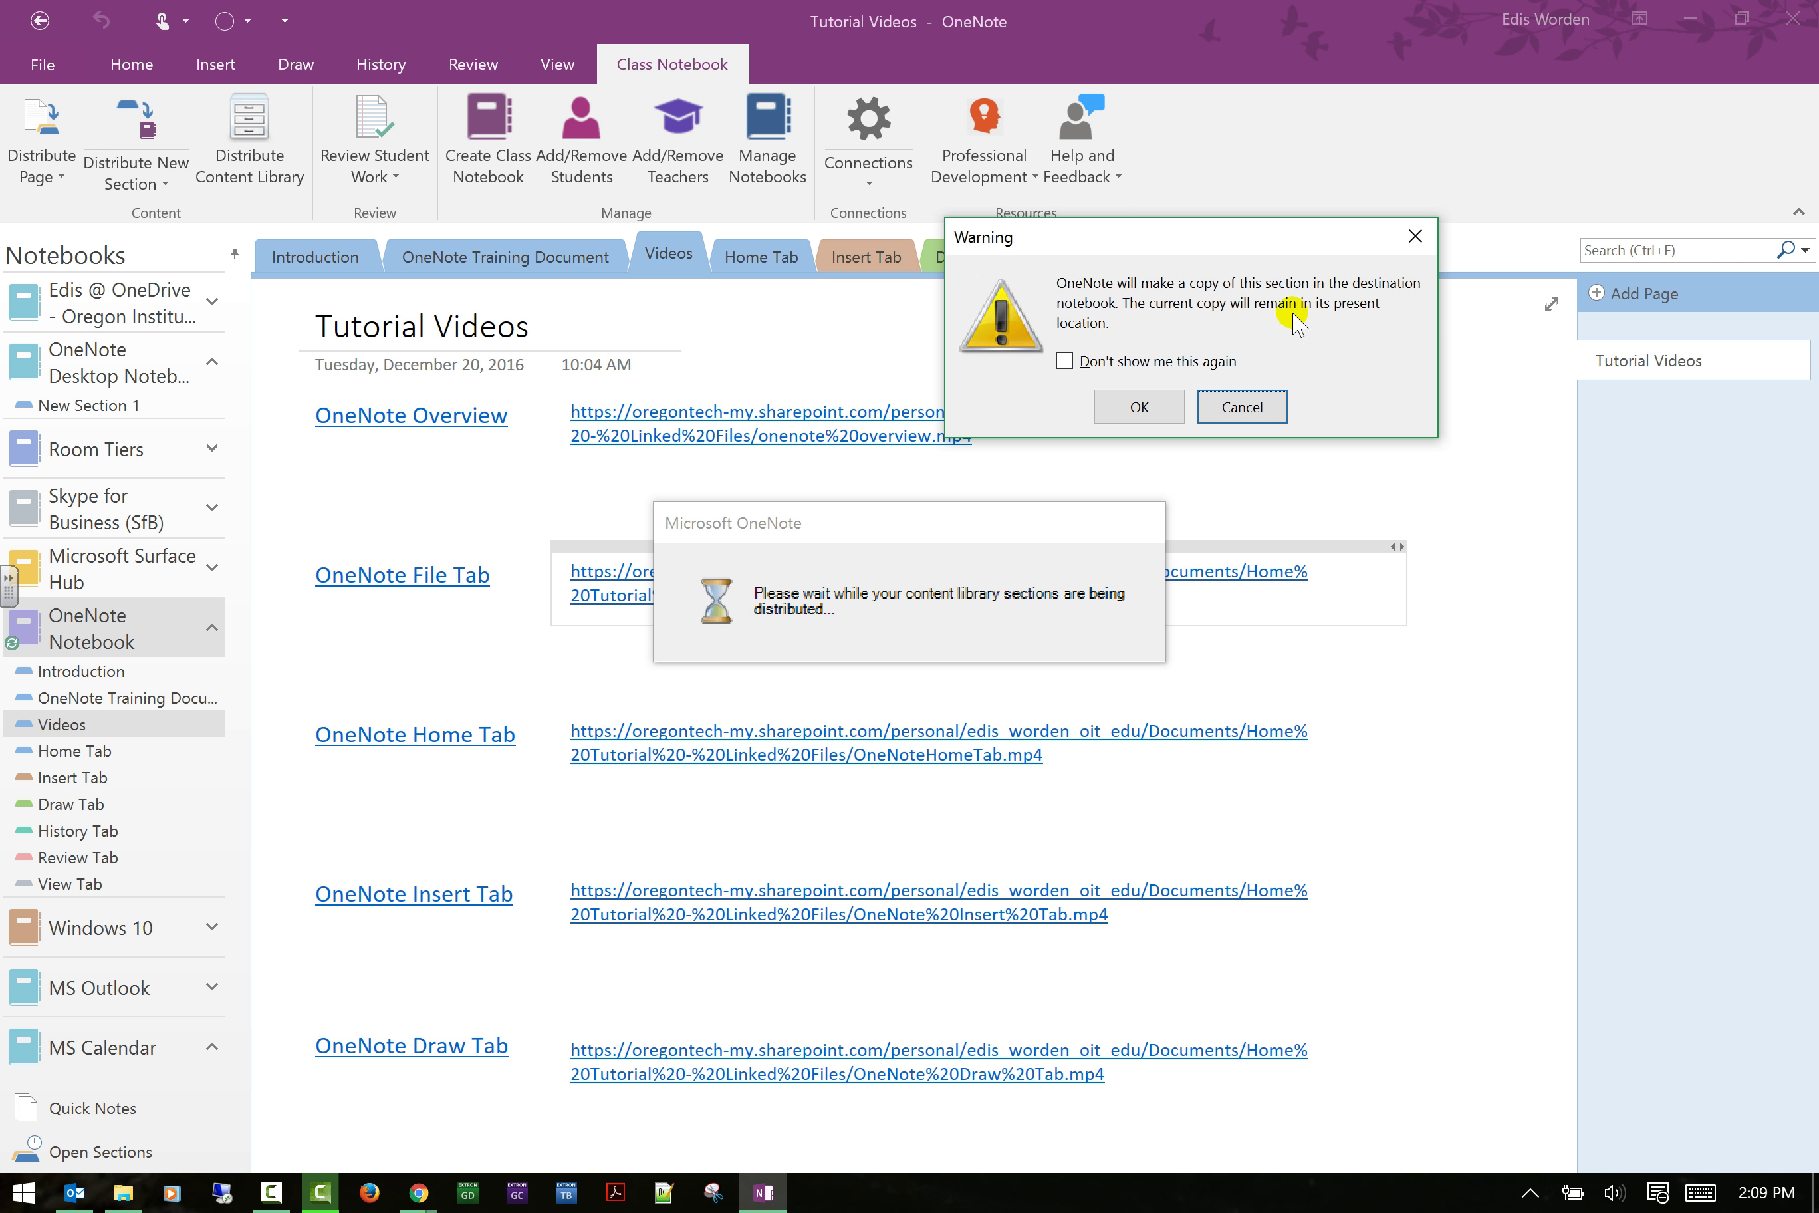
pyautogui.click(1116, 407)
pyautogui.click(1139, 407)
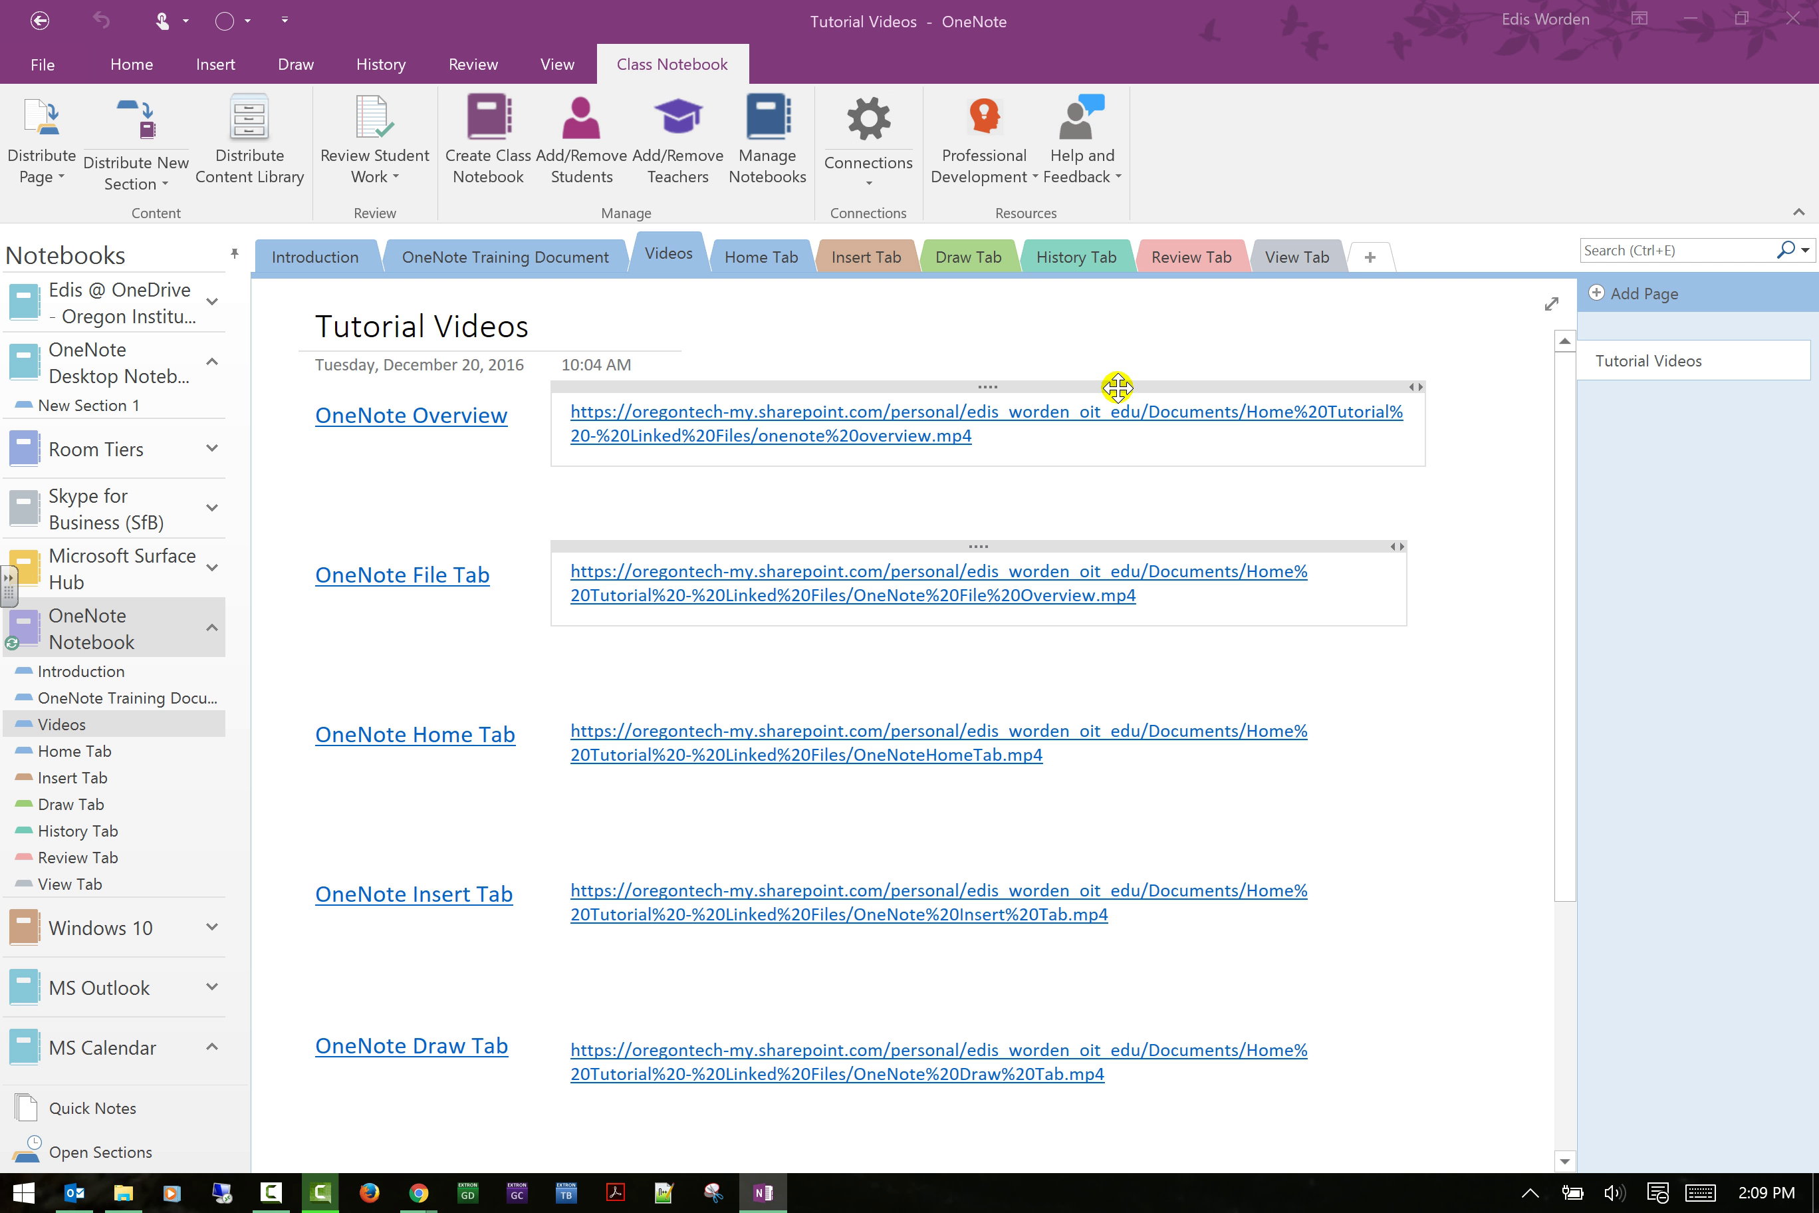
# Expand the Smartboard notebook and open its newly distributed Introduction section.
pyautogui.scroll(-6, 47, 861)
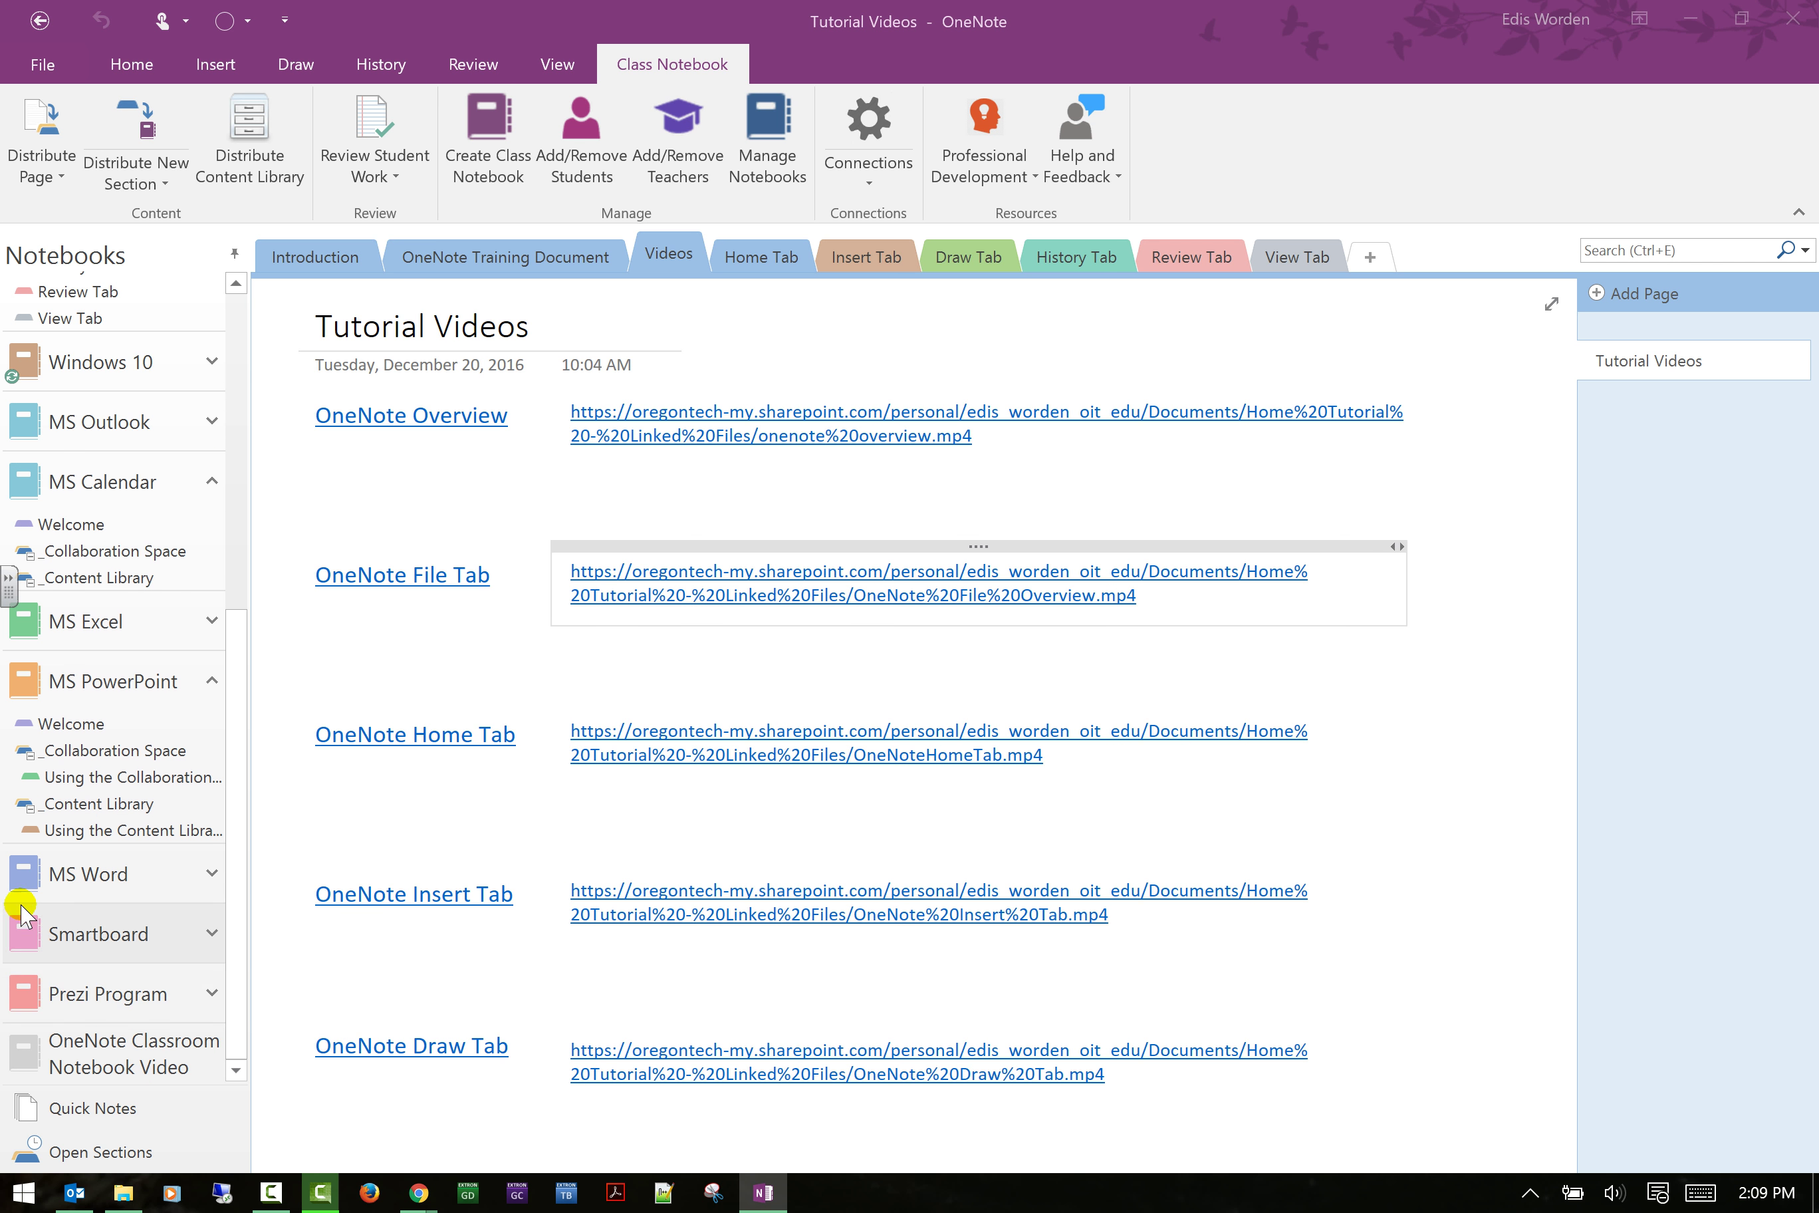
pyautogui.click(199, 934)
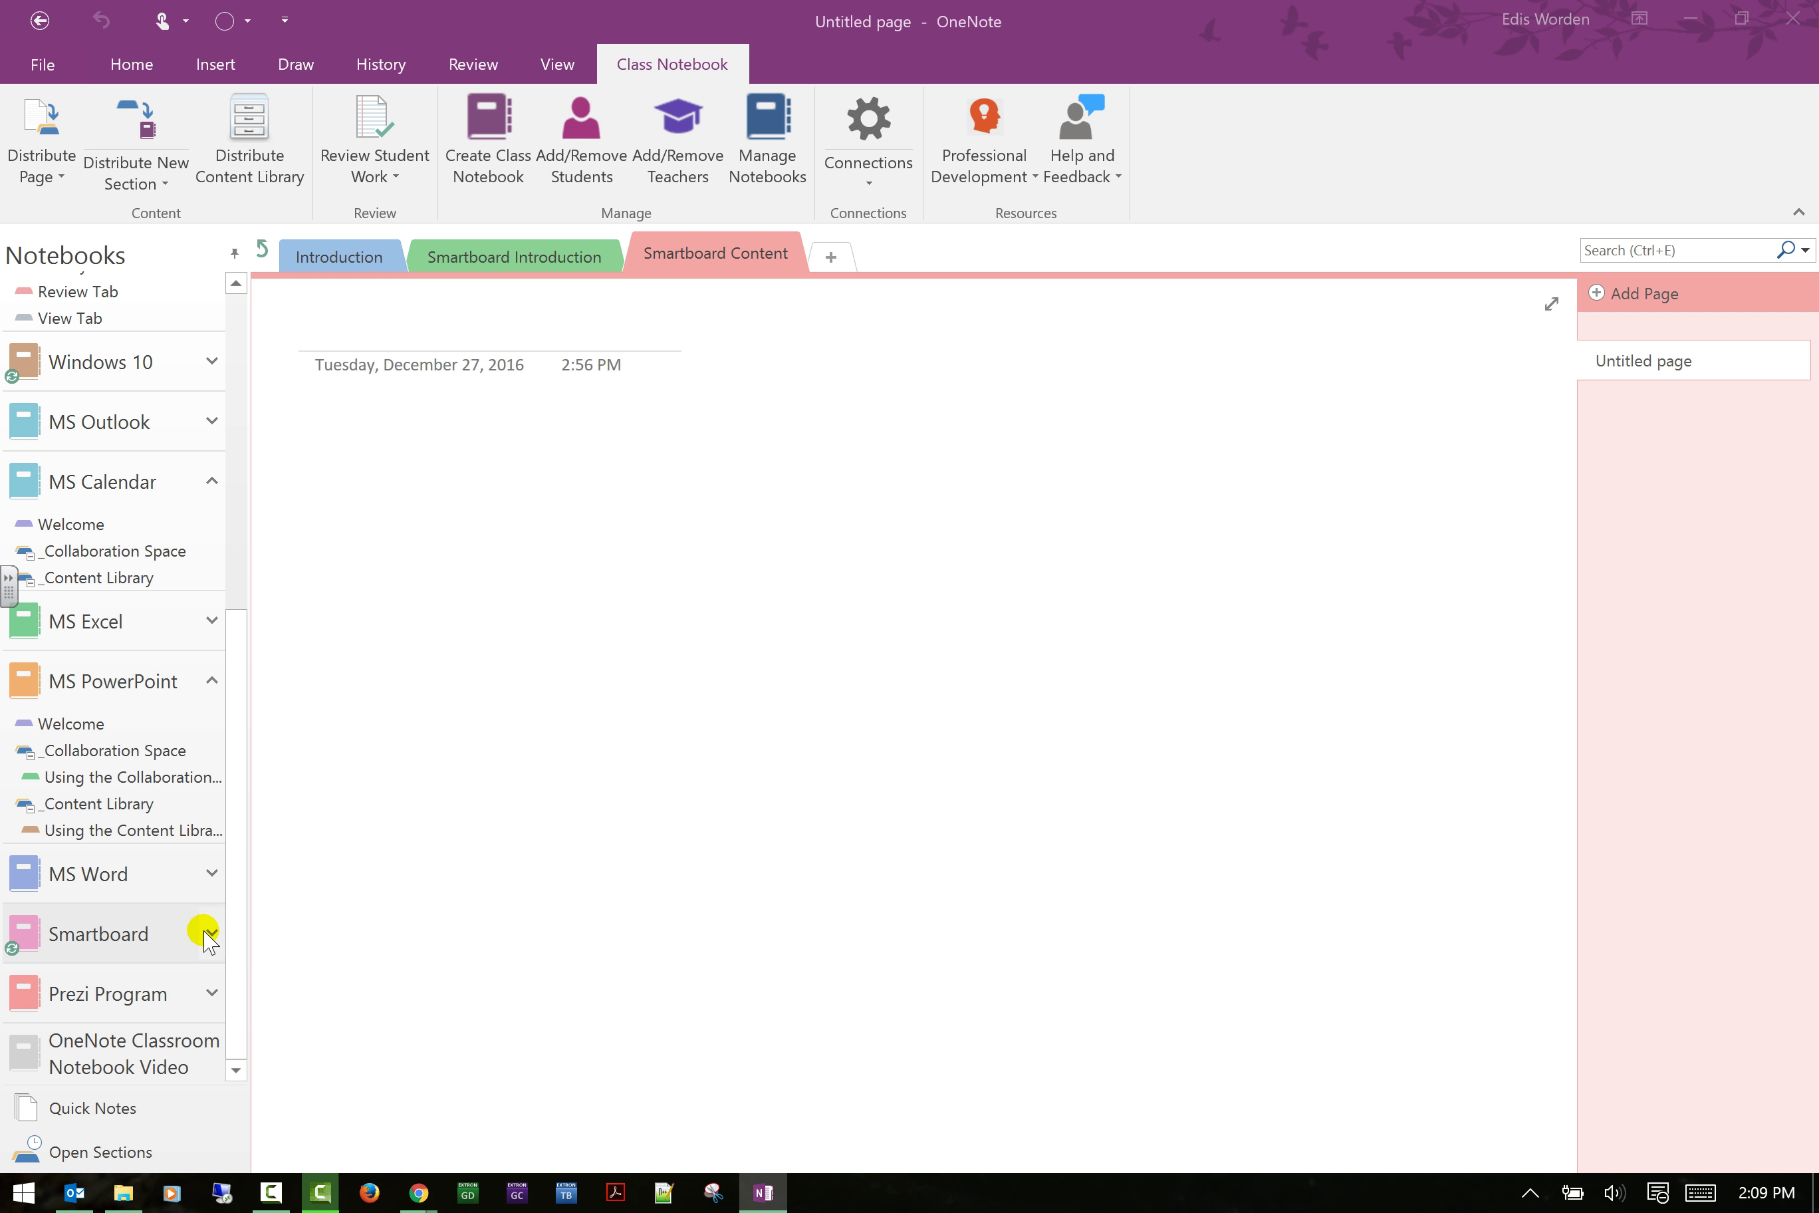
pyautogui.click(207, 934)
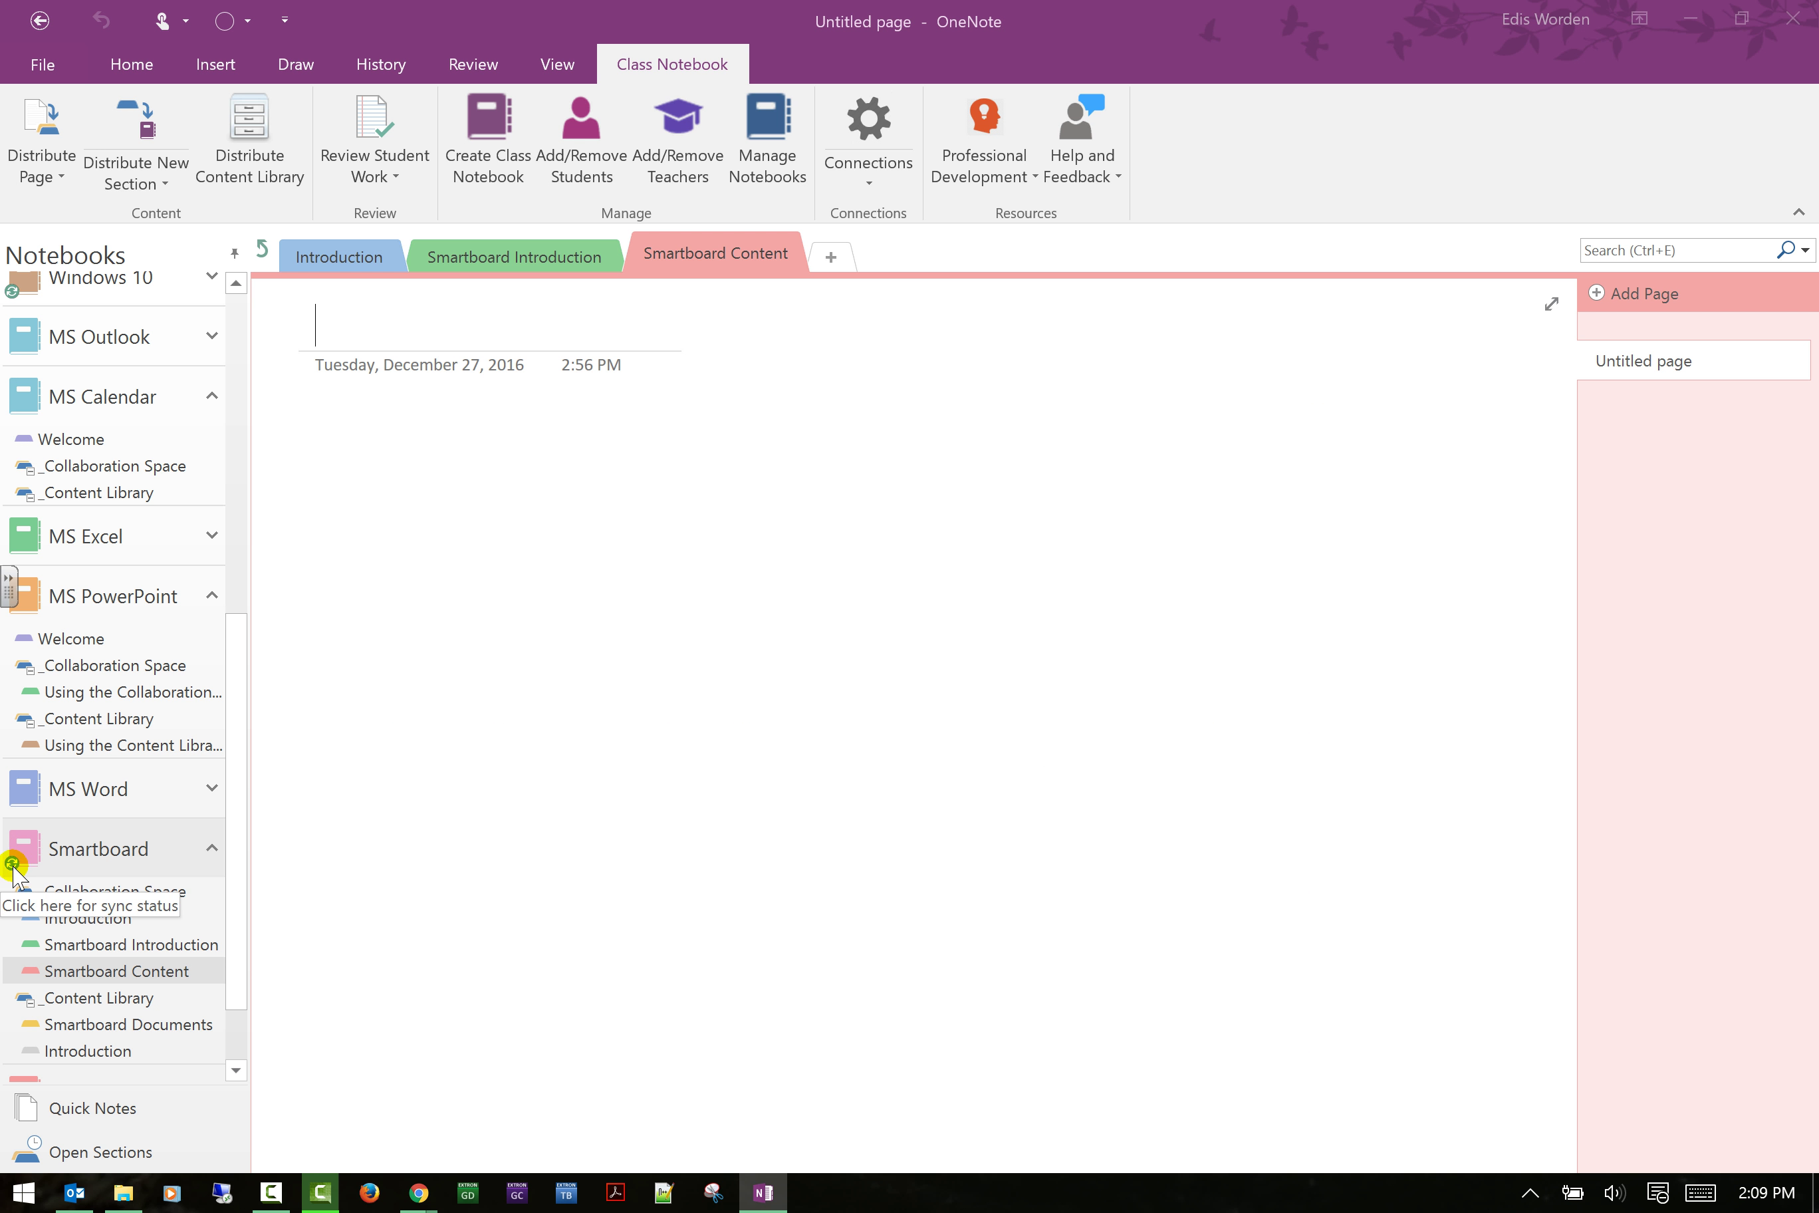
pyautogui.click(118, 917)
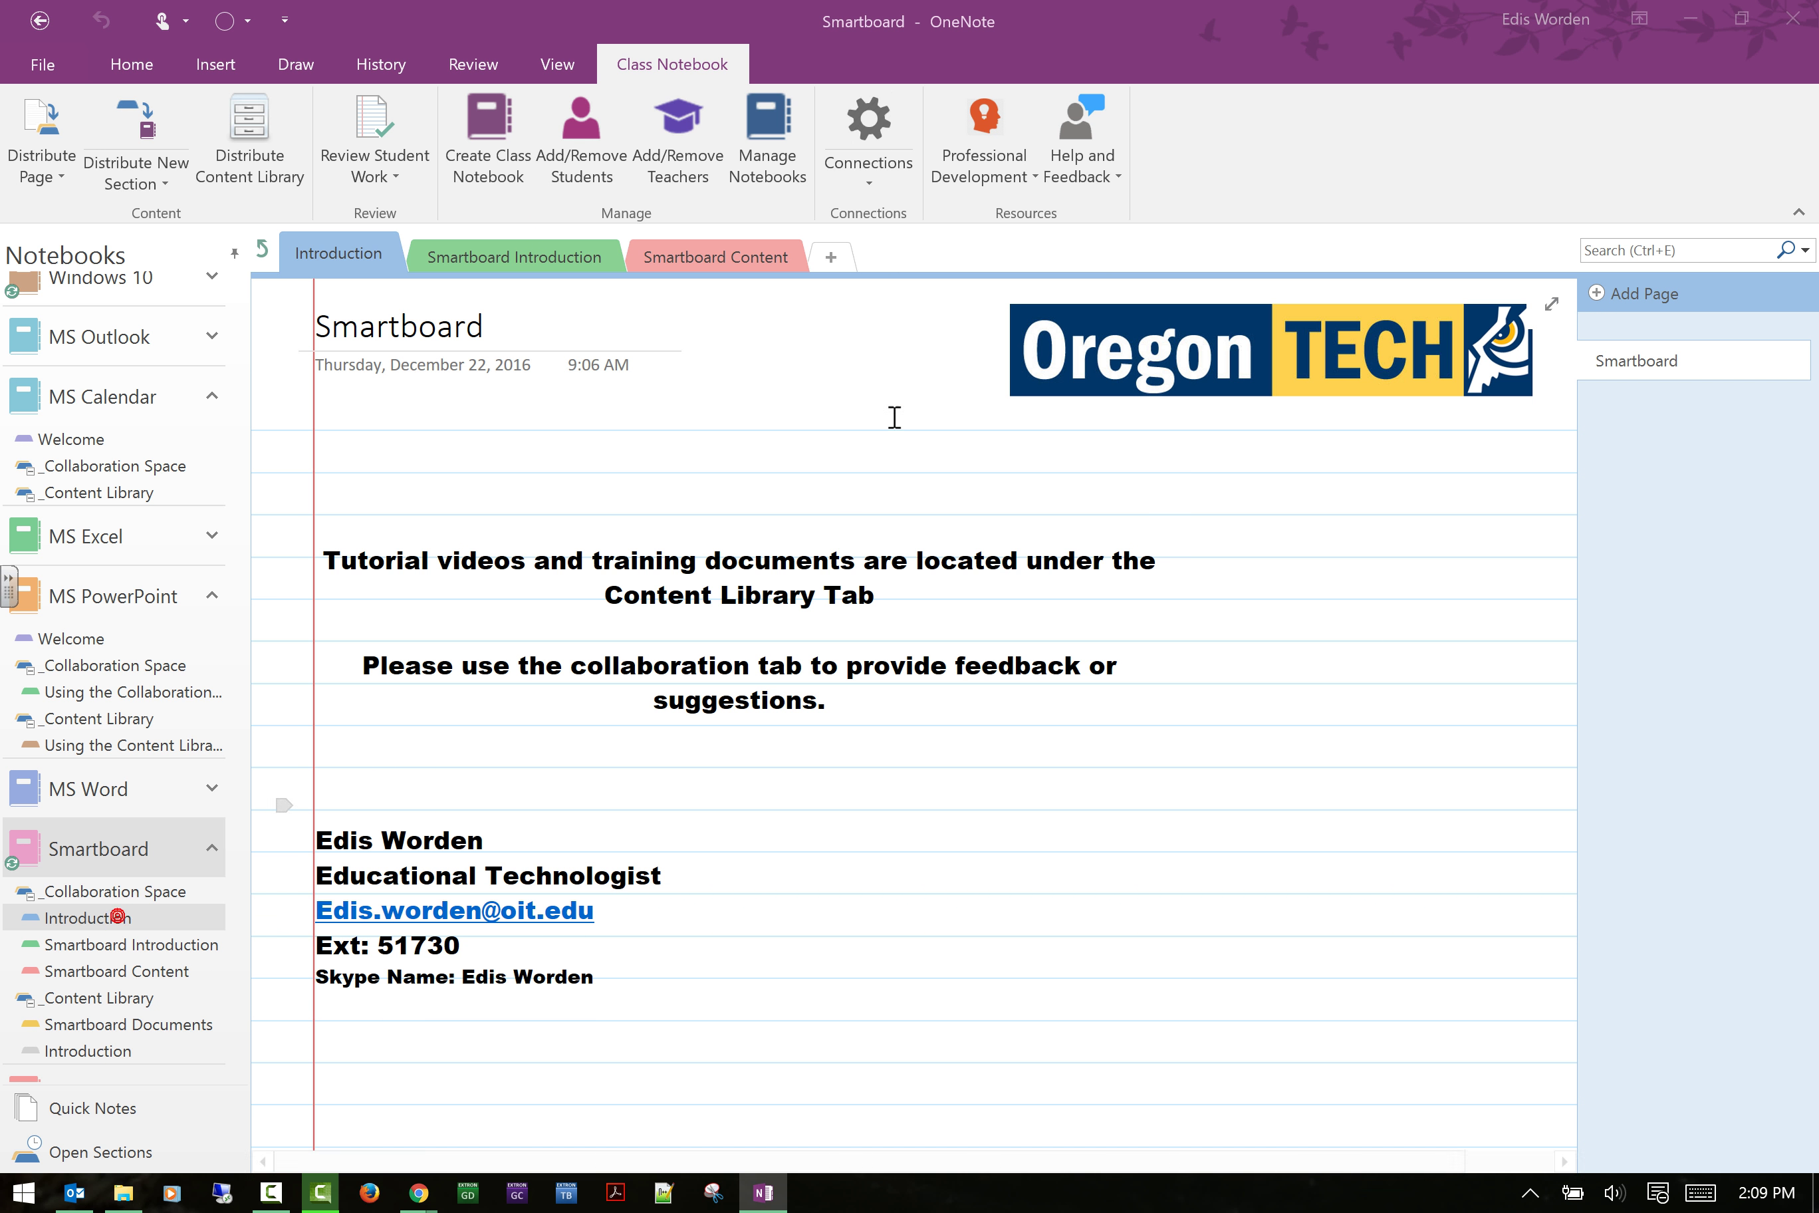
pyautogui.scroll(-2, 171, 892)
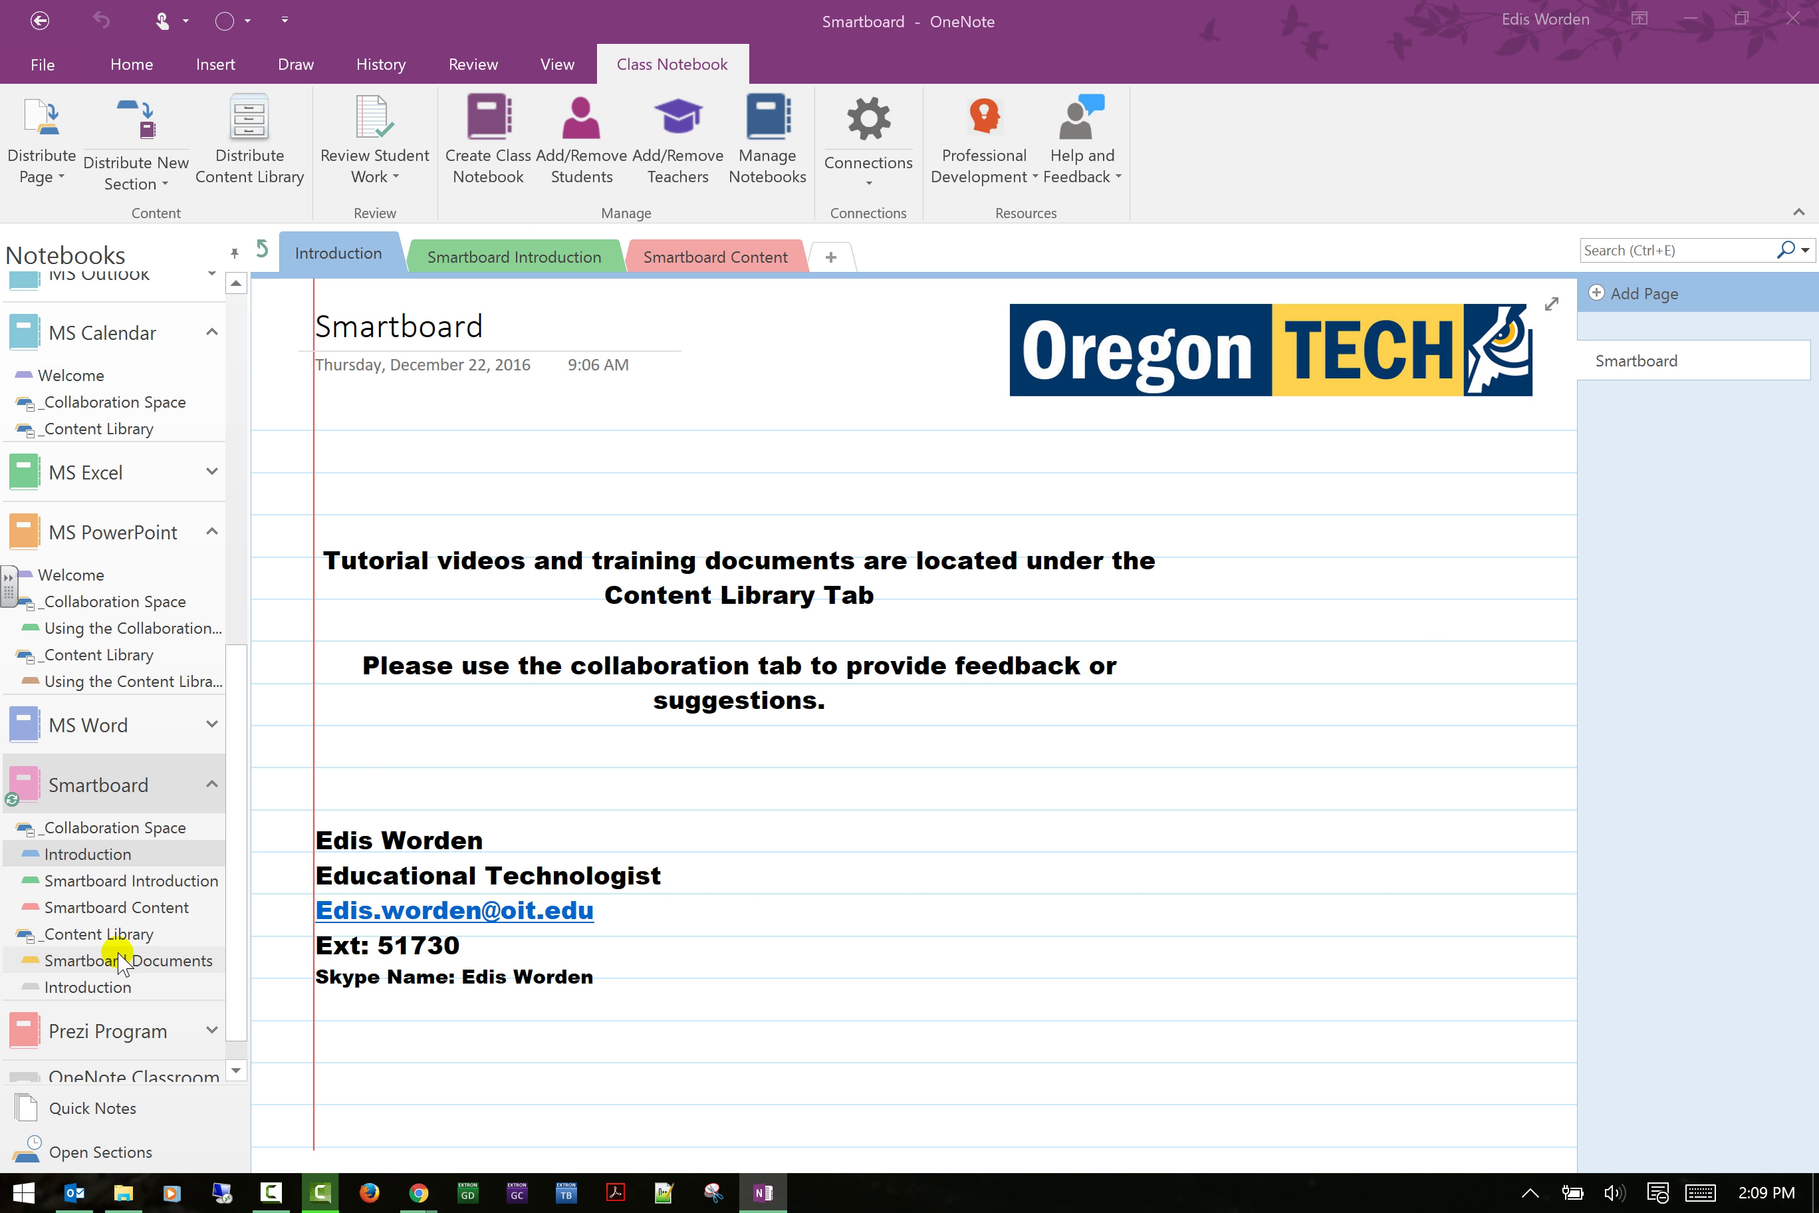
pyautogui.click(88, 986)
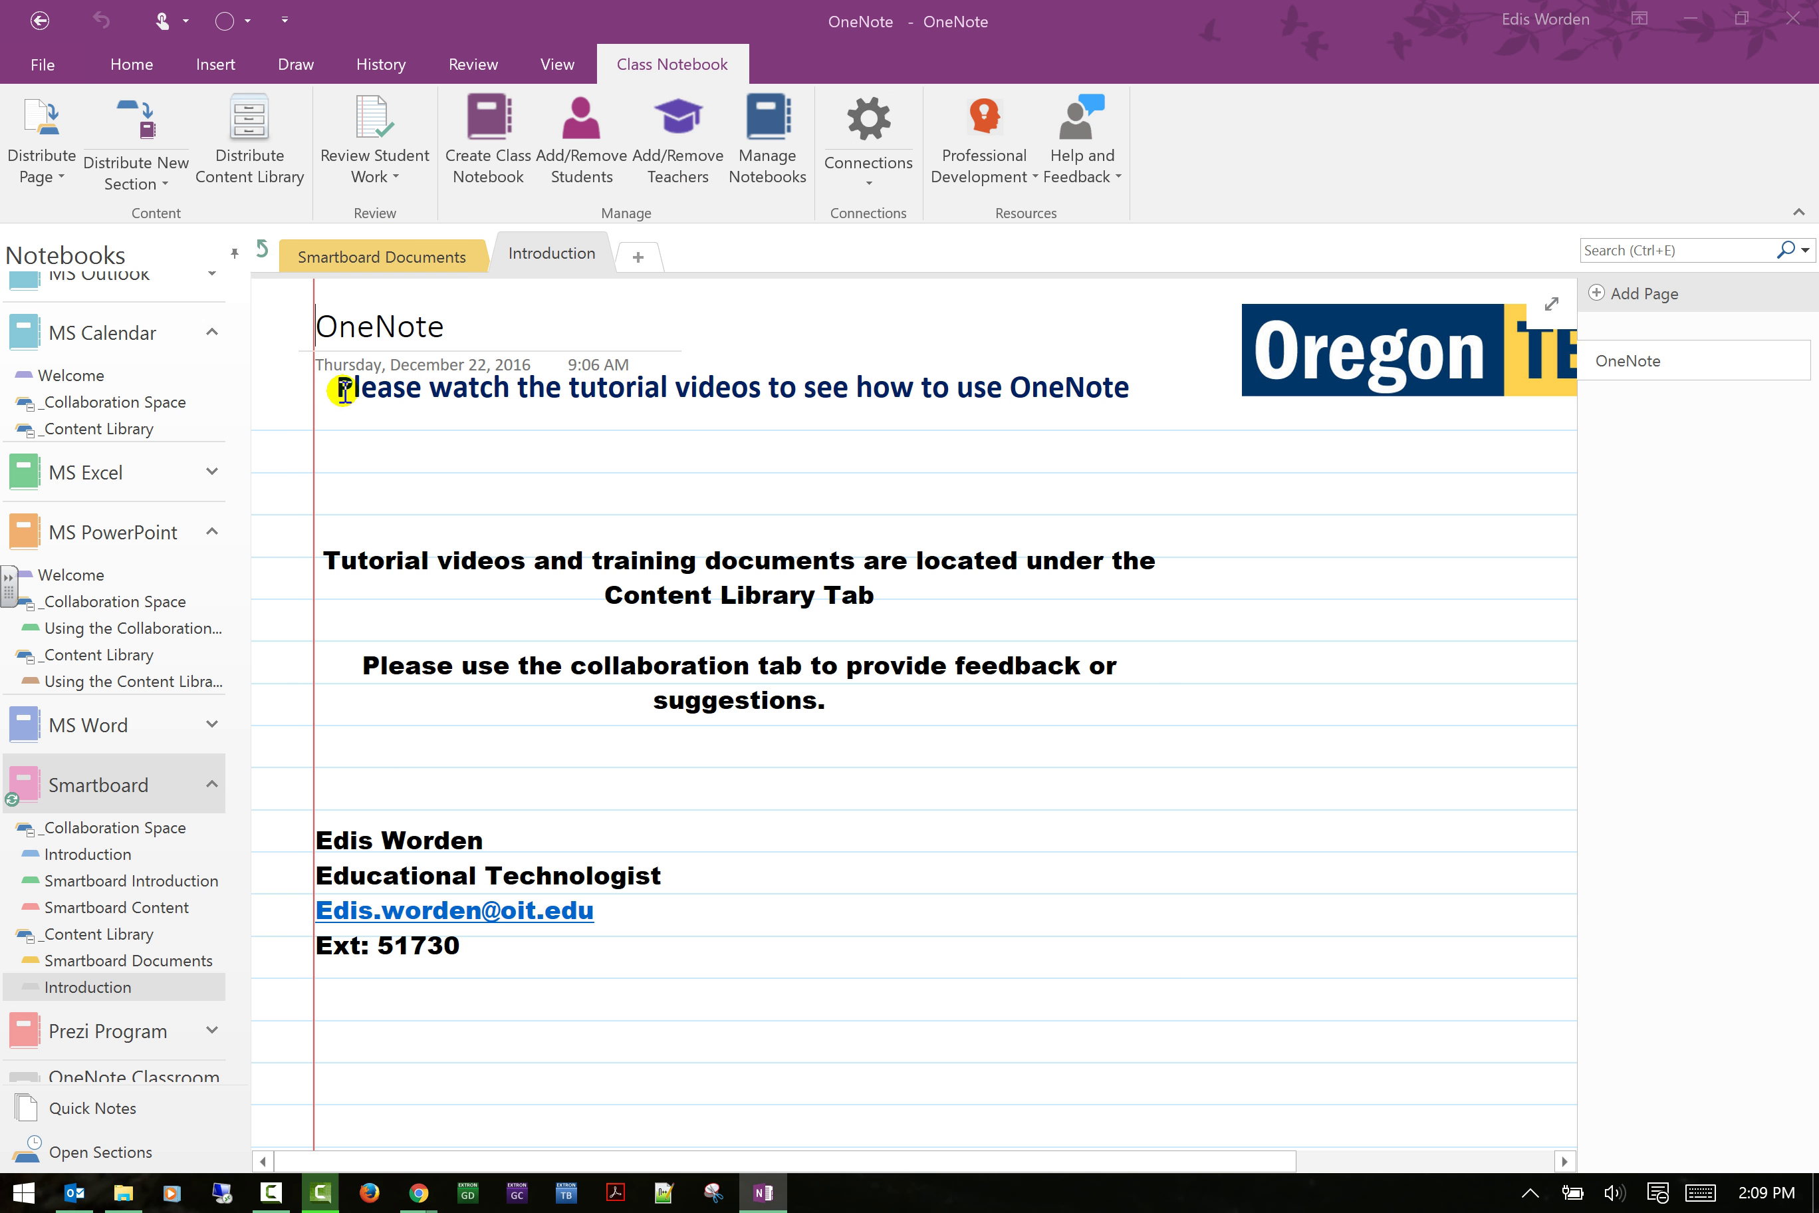
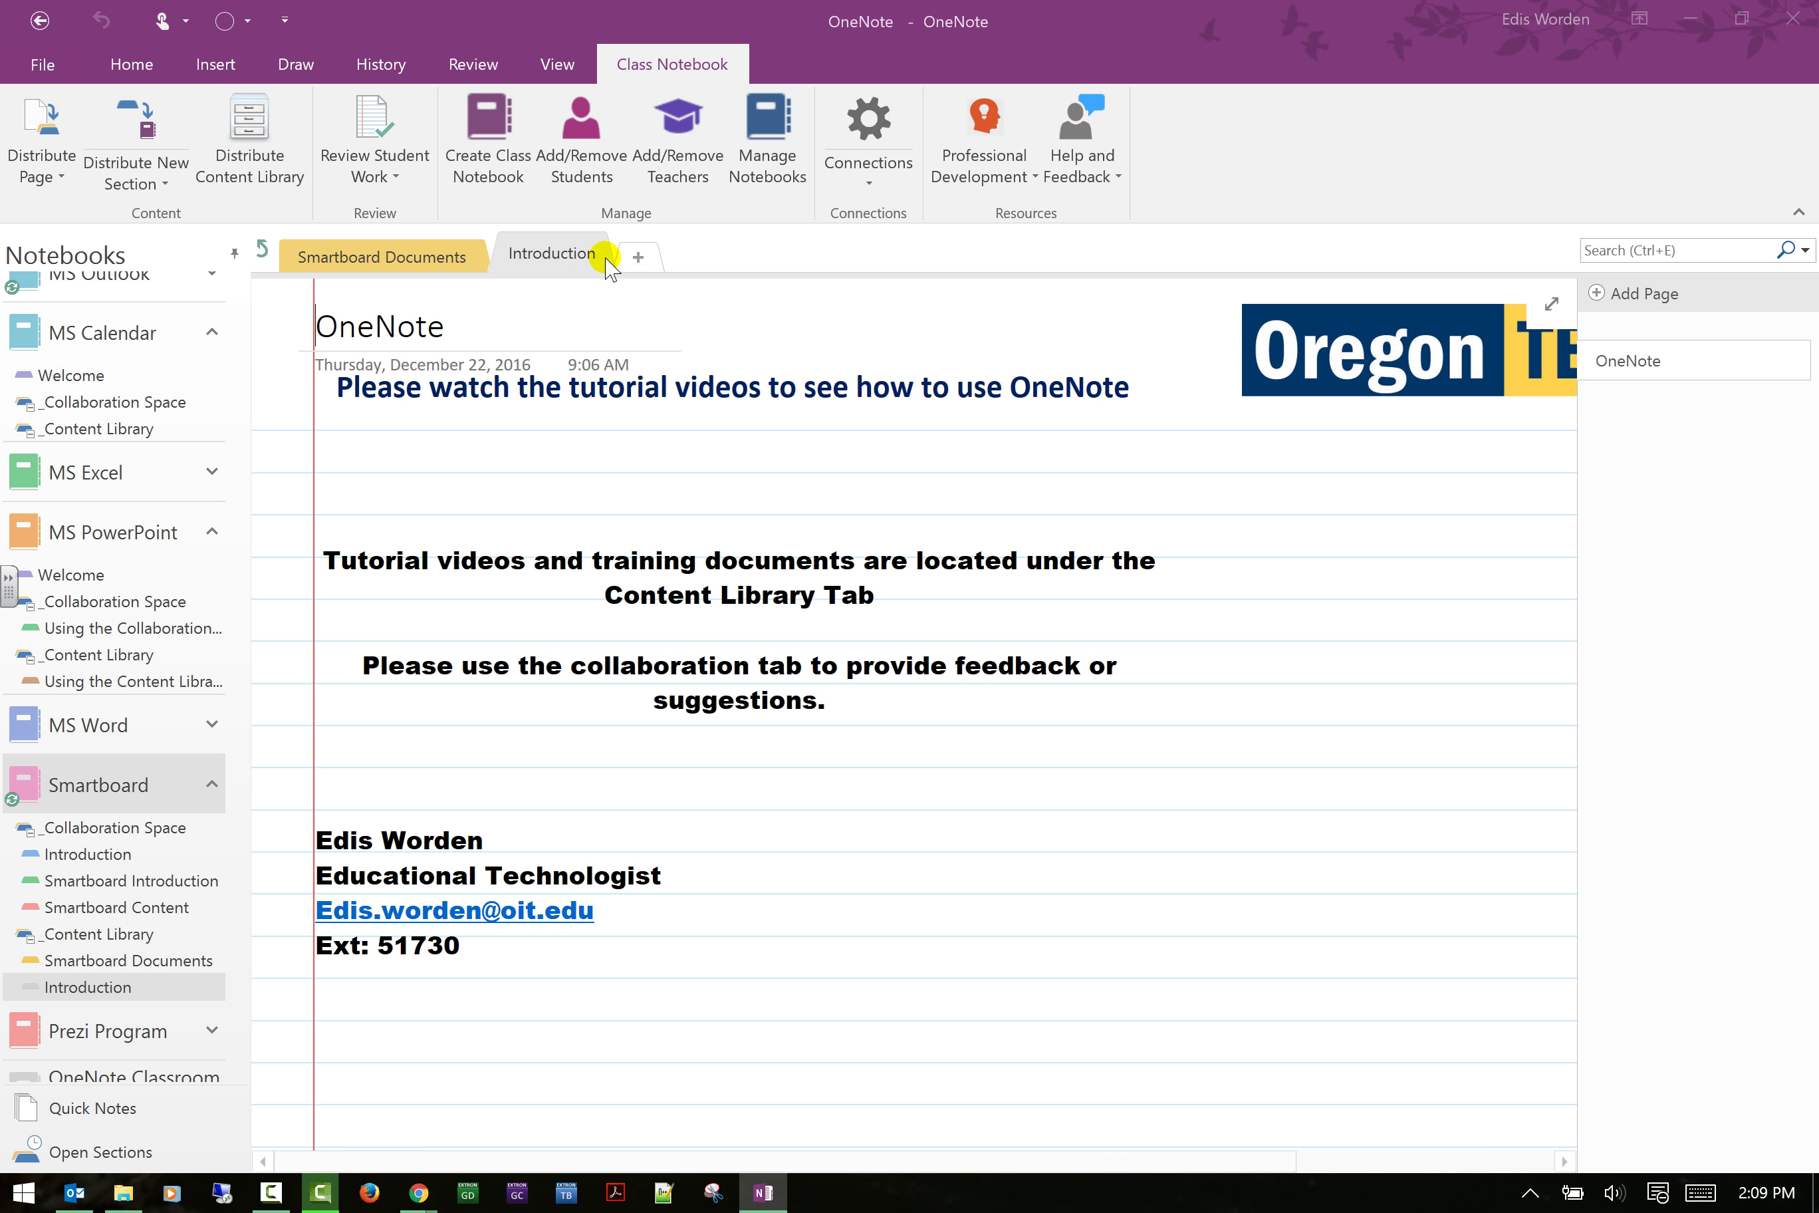
# Move Smartboard's duplicate Introduction section to Deleted Notes and collapse MS Calendar and MS PowerPoint.
pyautogui.click(622, 337)
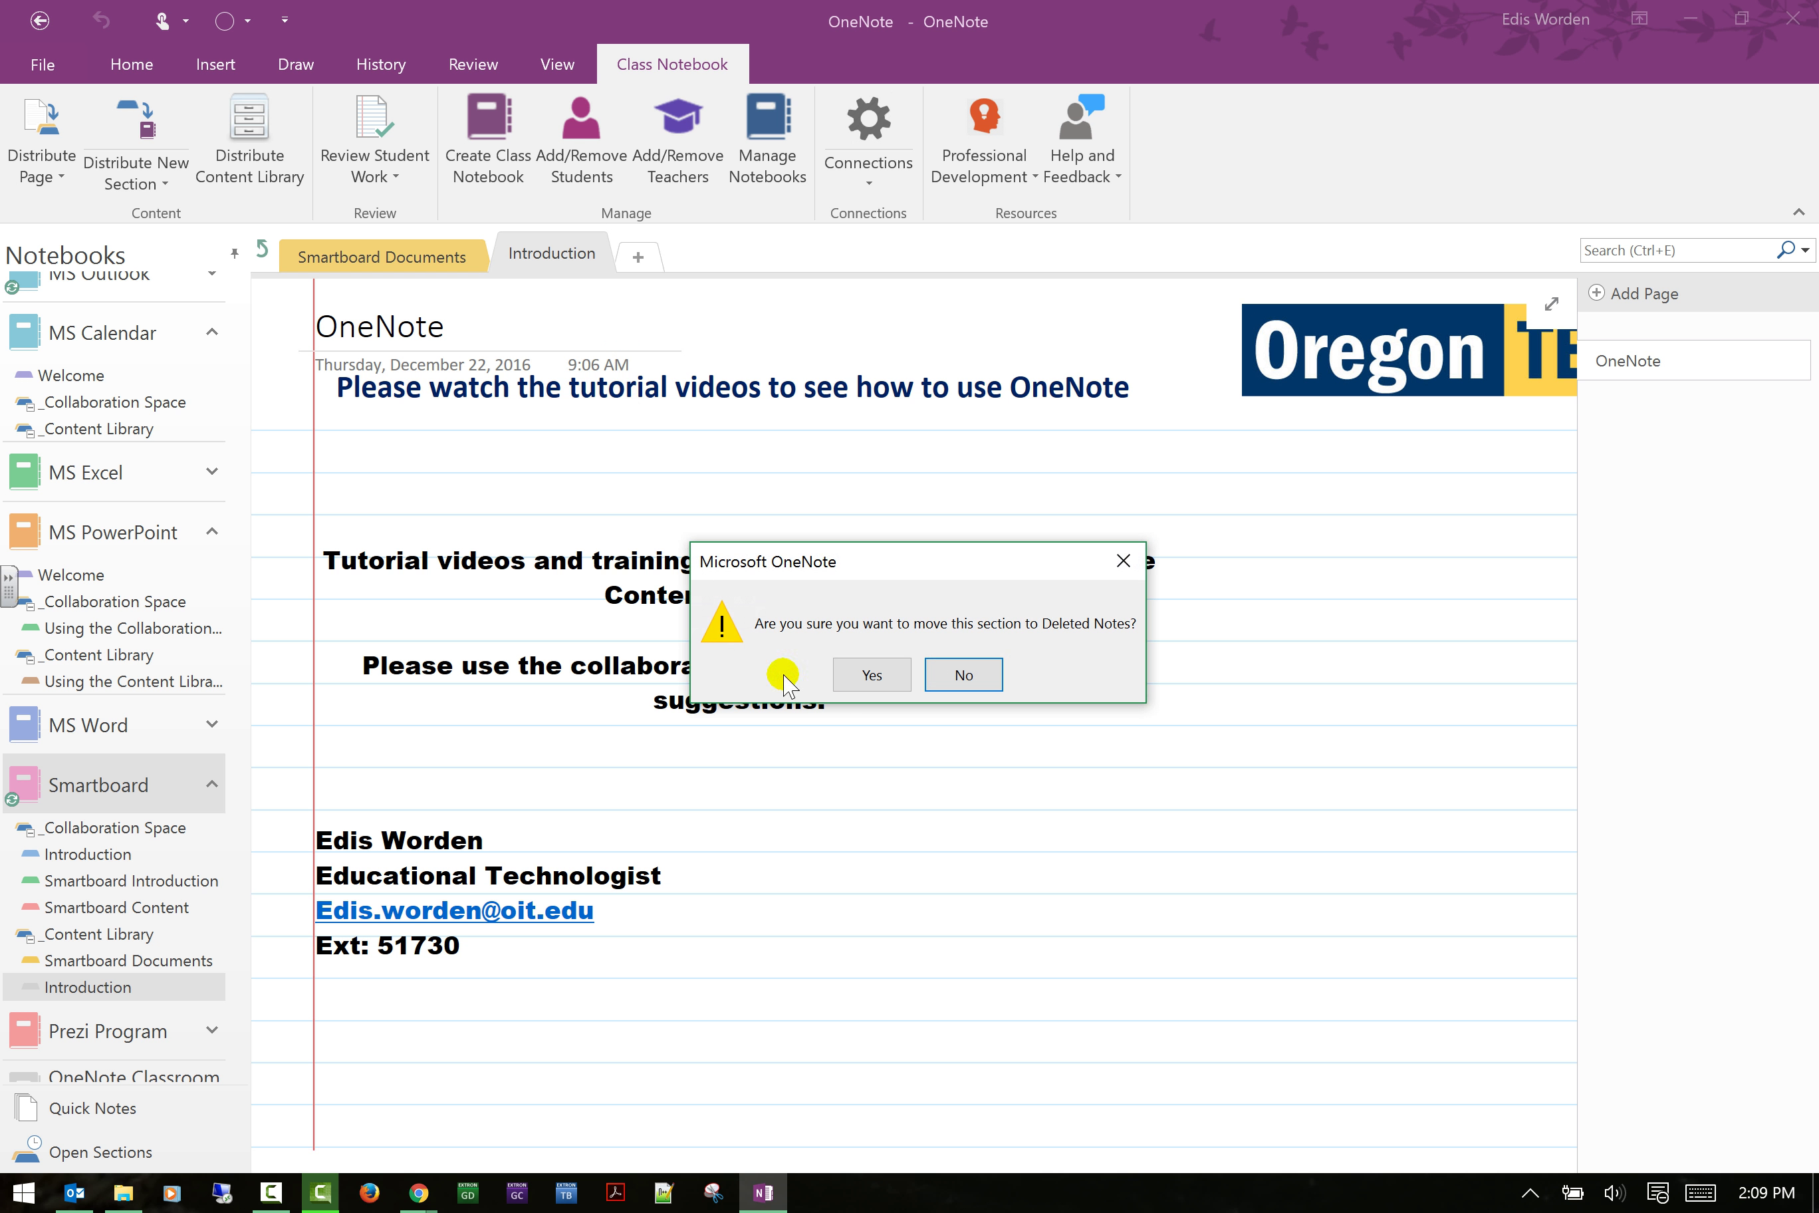
pyautogui.click(865, 677)
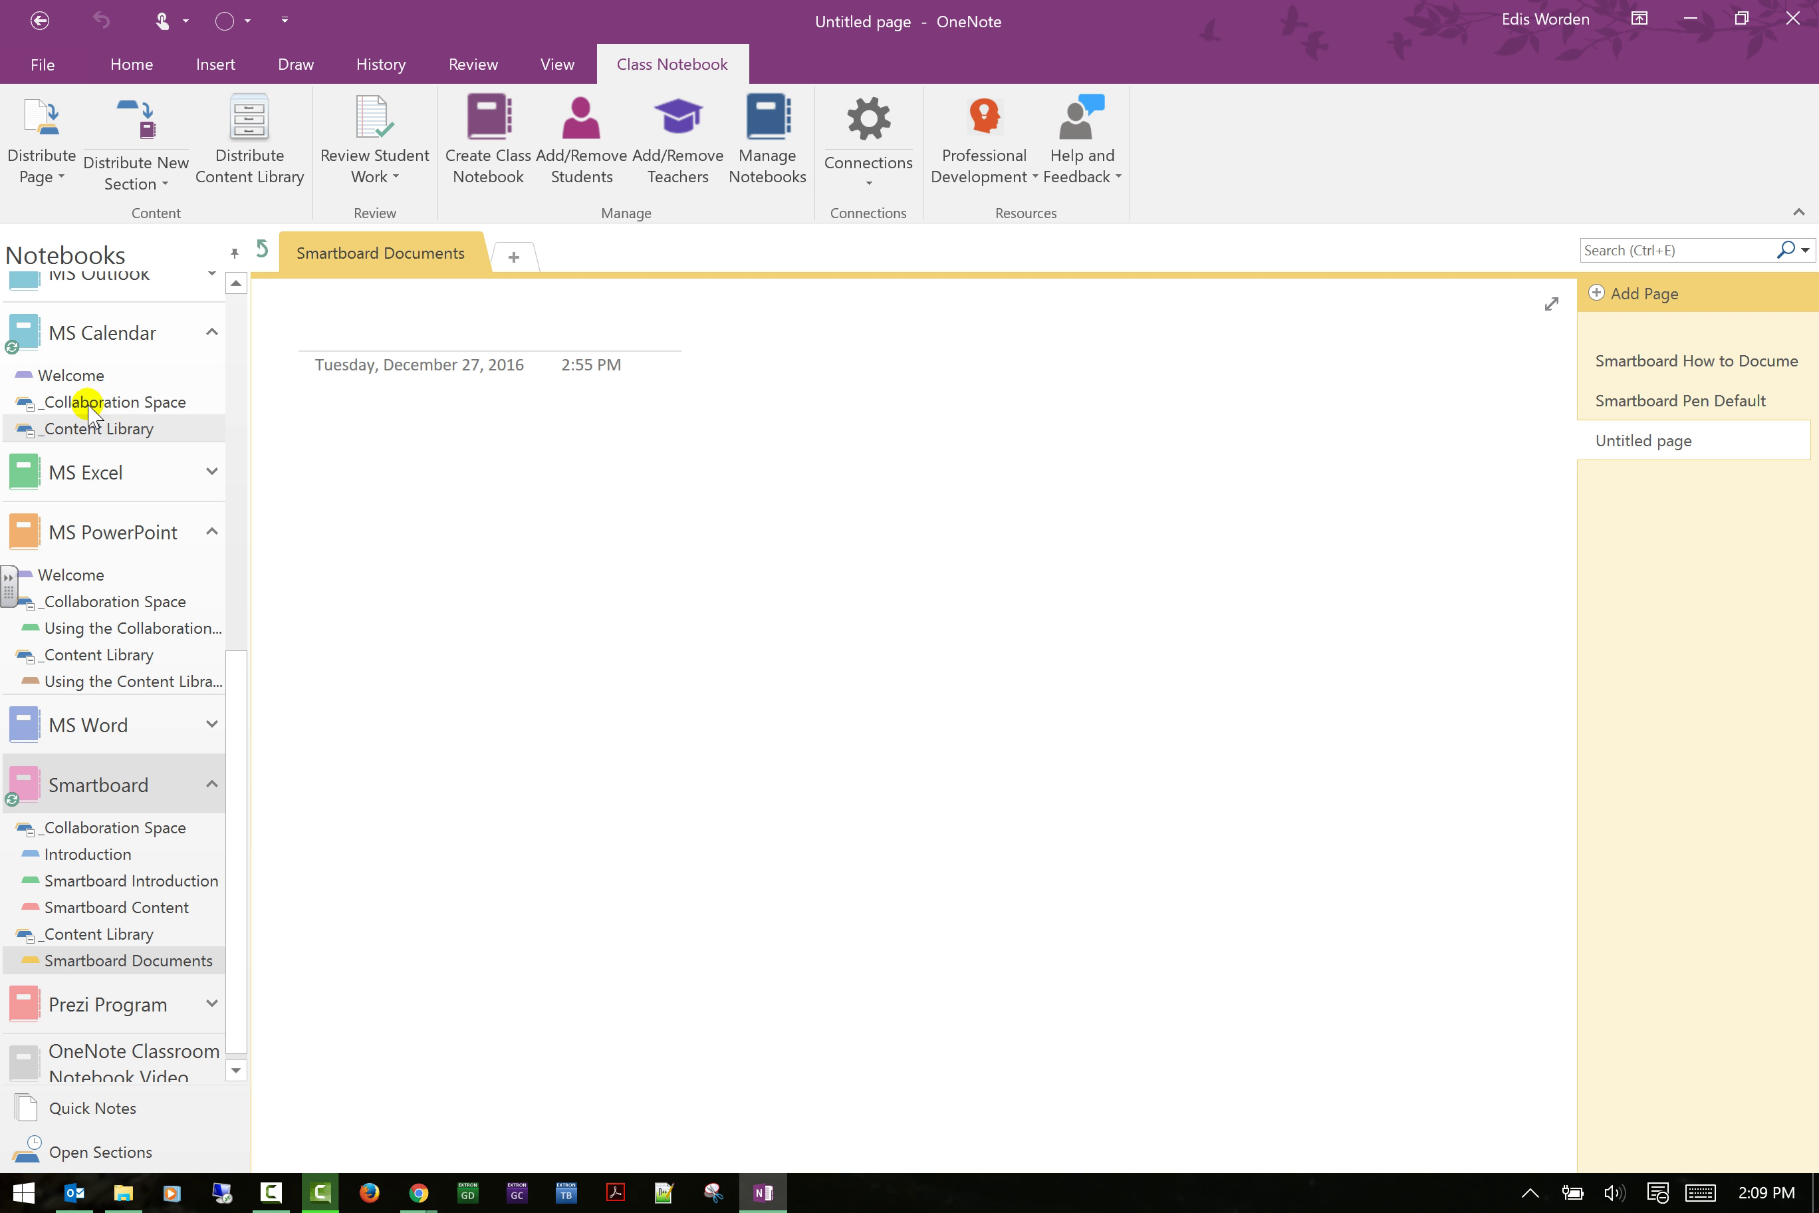
pyautogui.click(97, 376)
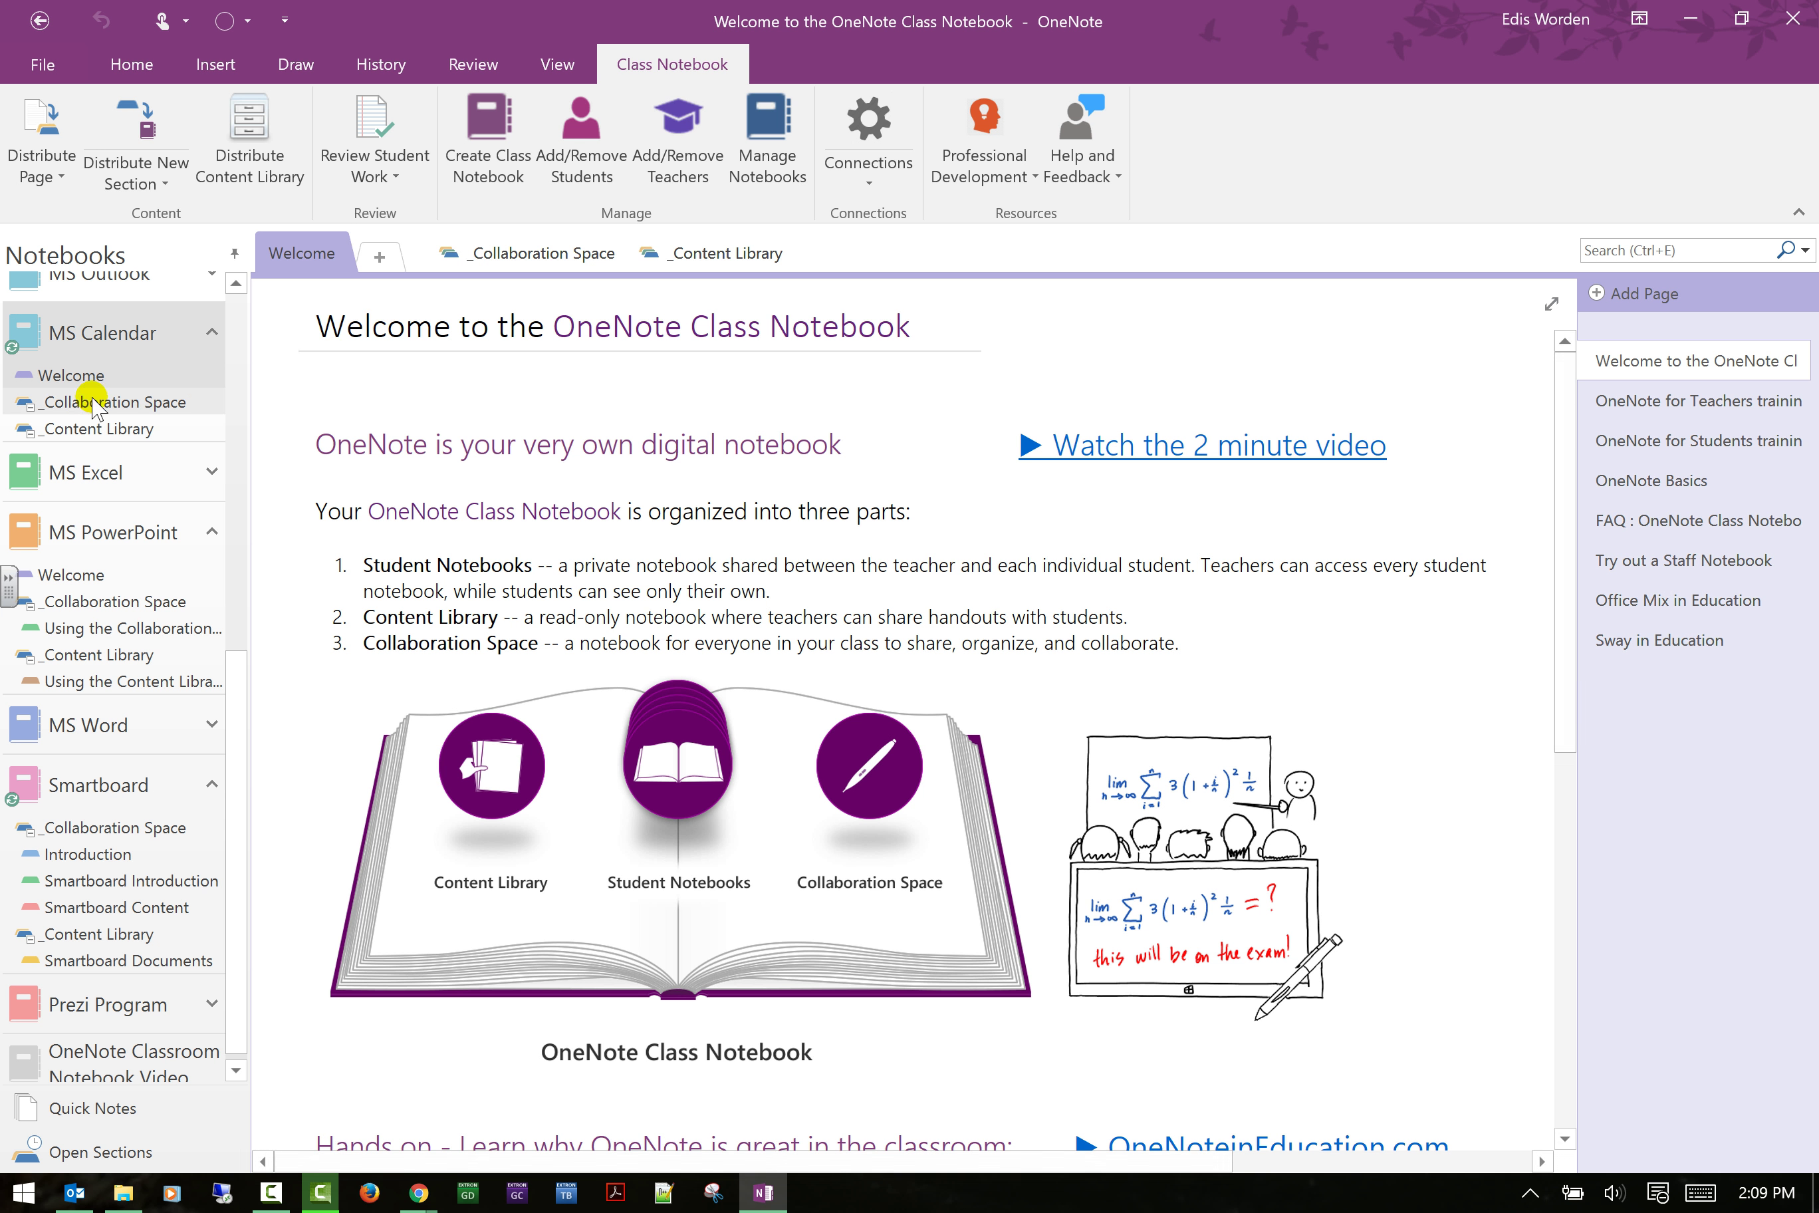
pyautogui.click(214, 335)
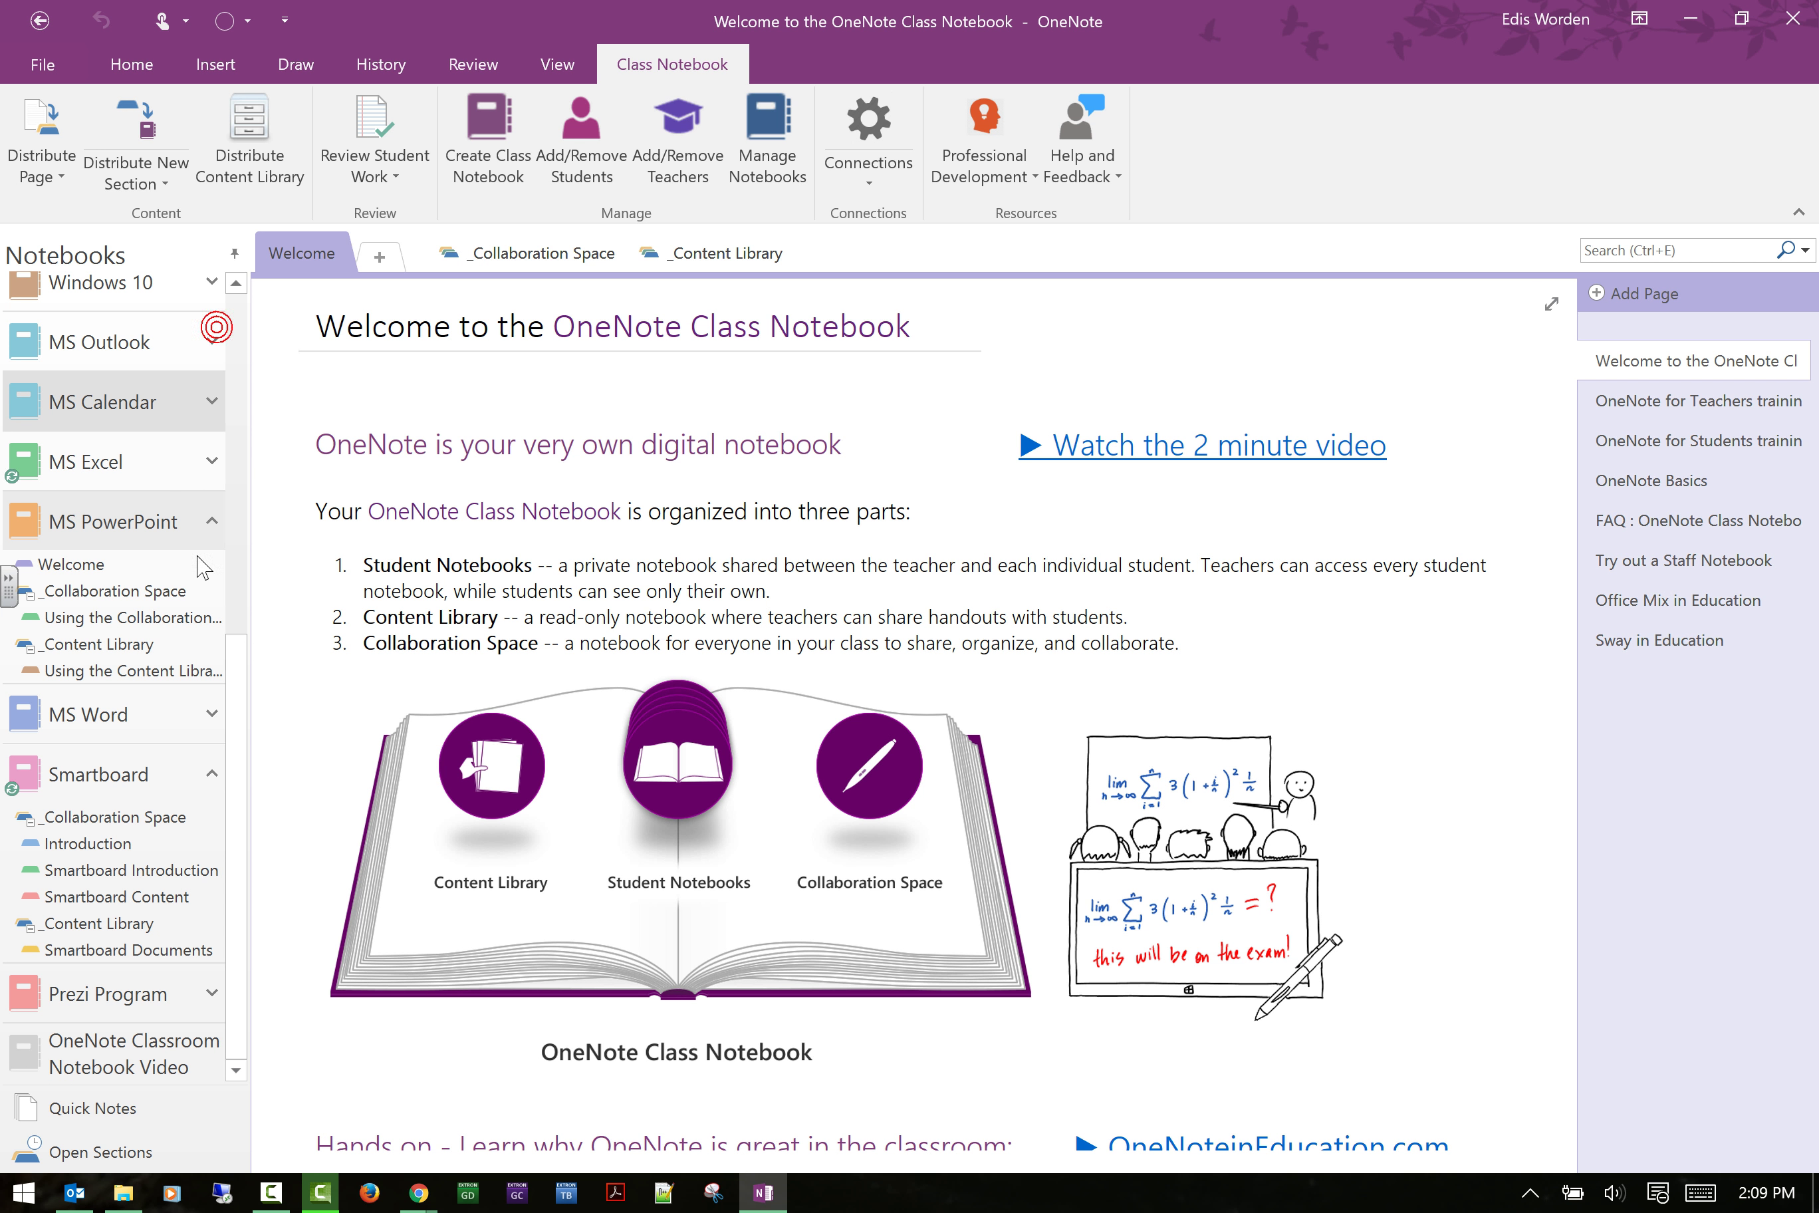
pyautogui.click(208, 531)
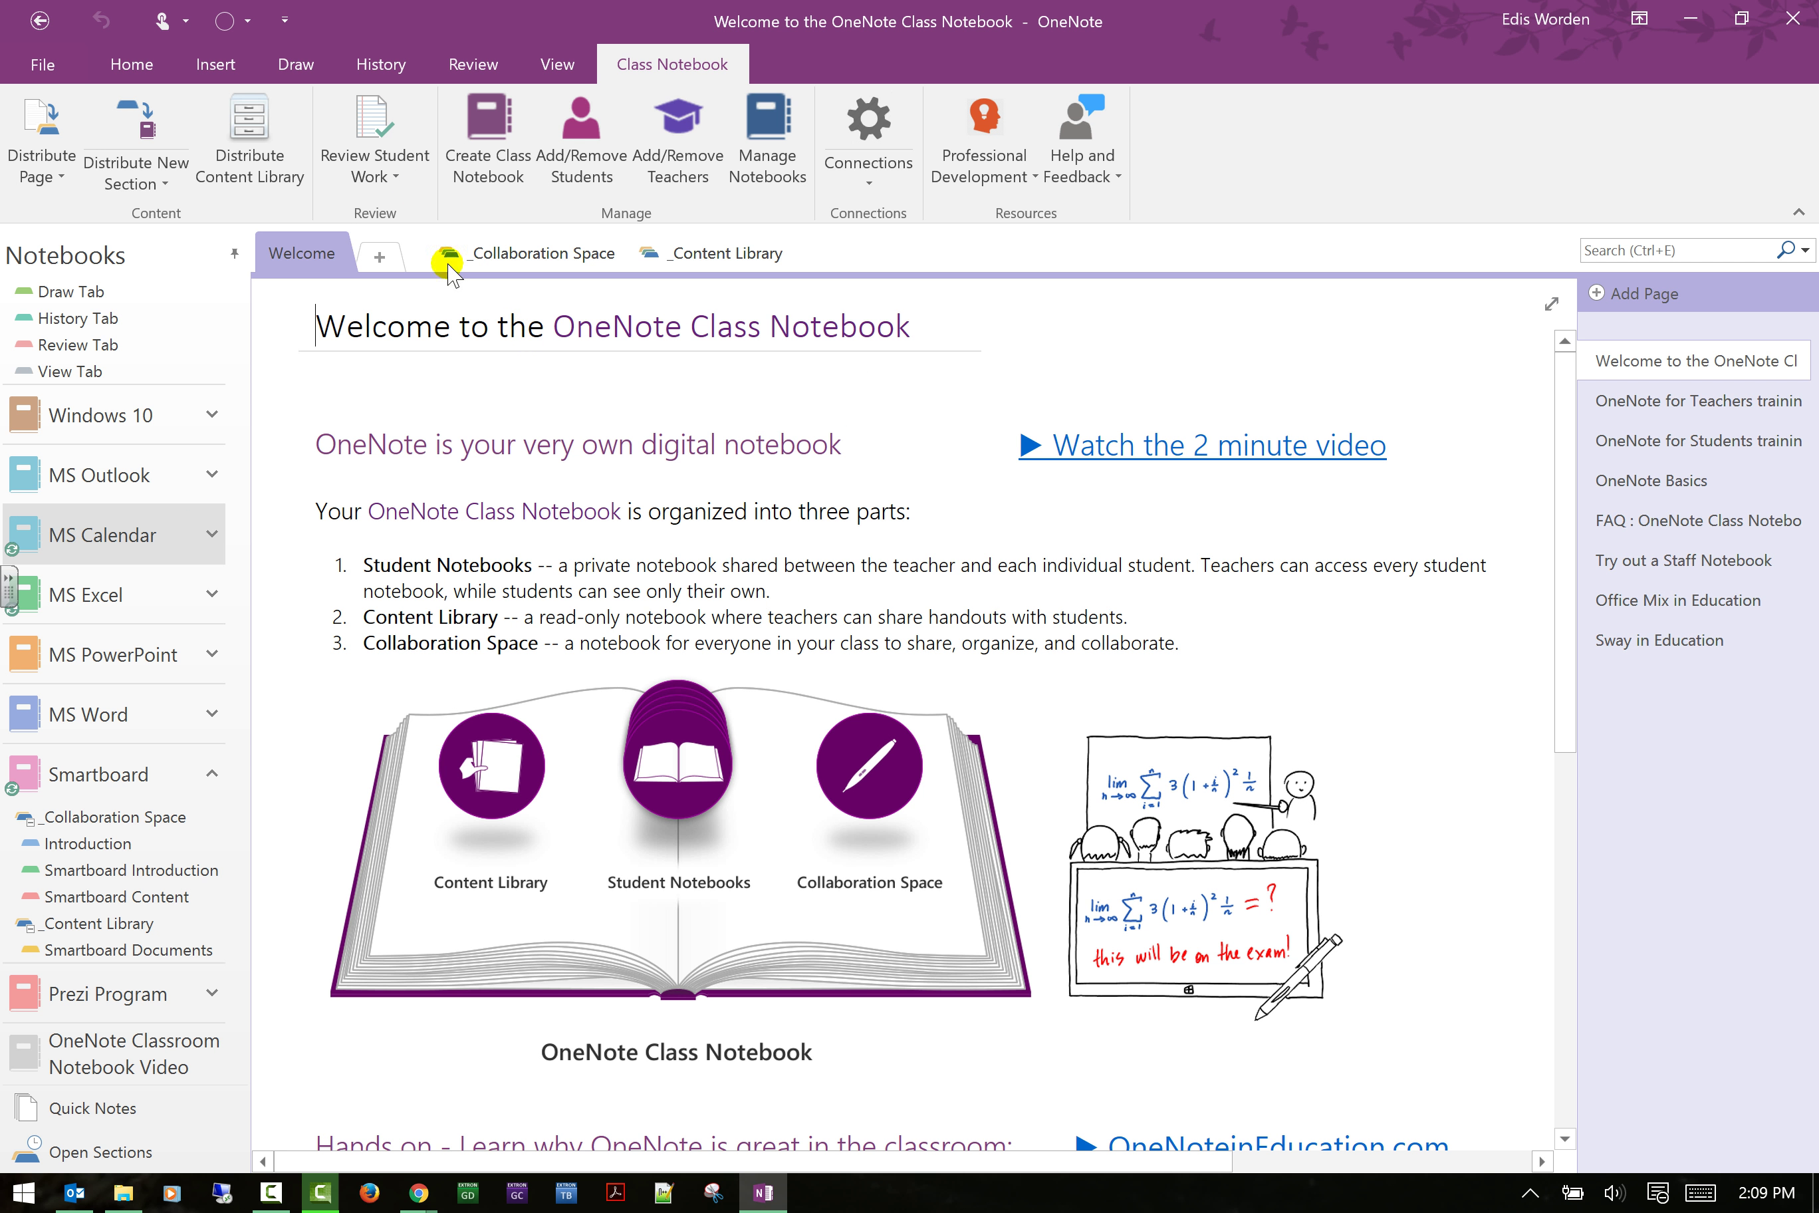
# Move MS Calendar's Welcome section to Deleted Notes and show the Review Student Work options.
pyautogui.rightClick(301, 261)
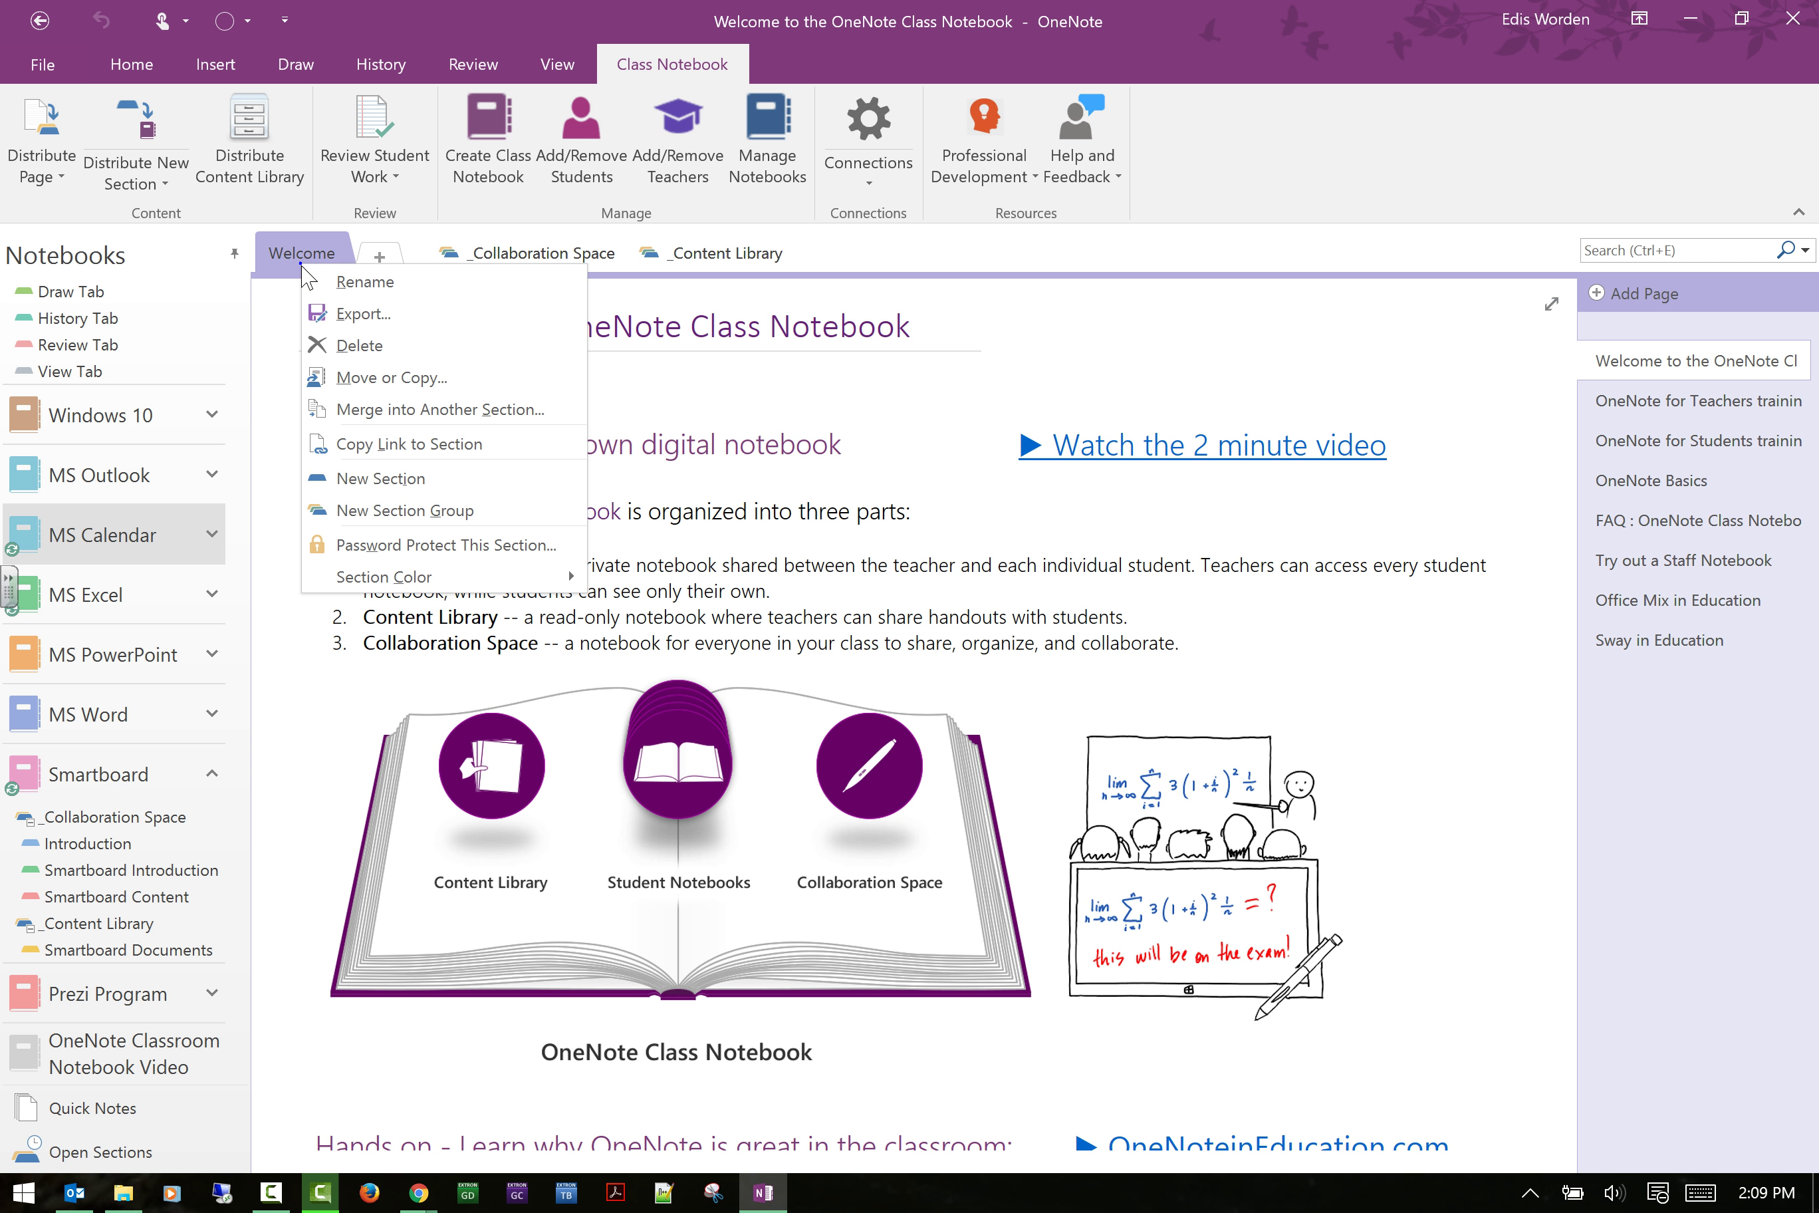
pyautogui.click(344, 345)
pyautogui.click(866, 680)
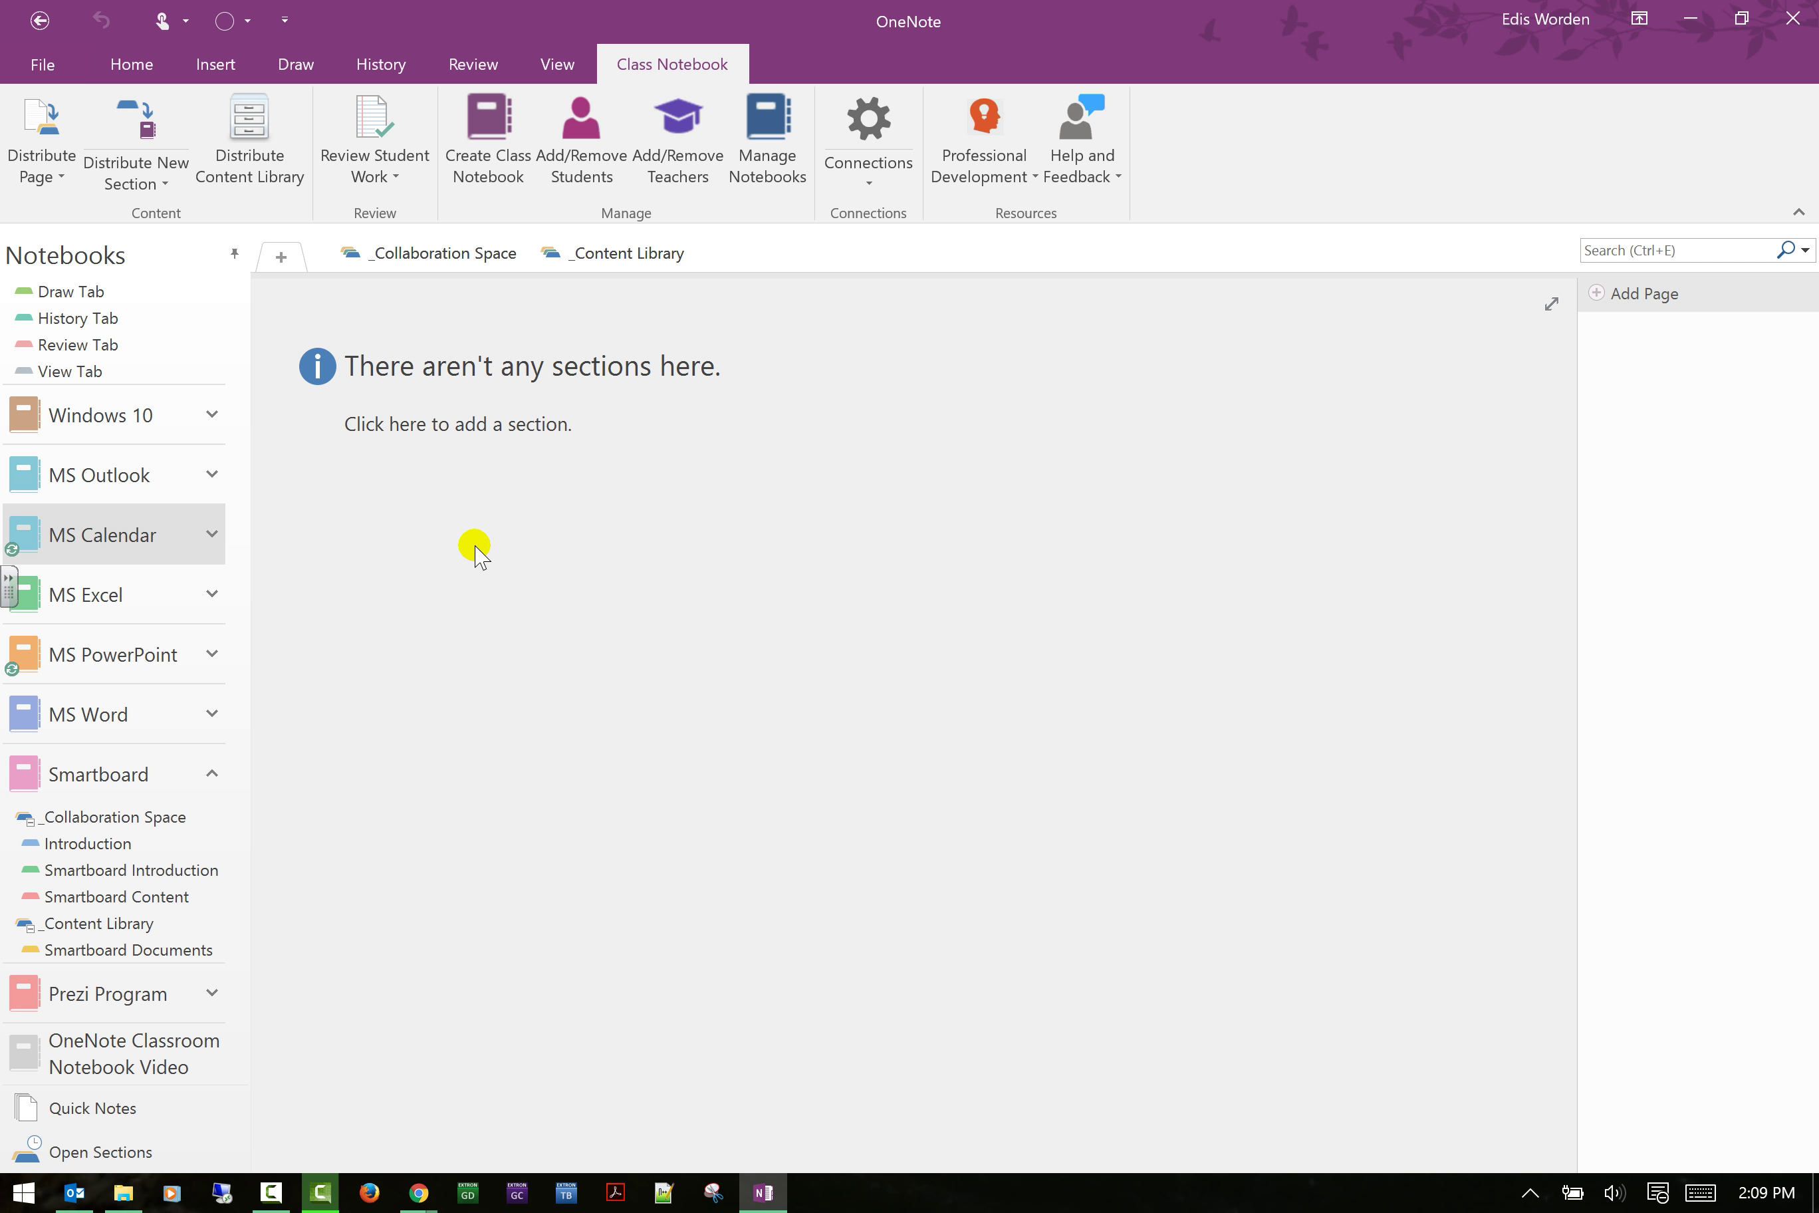
pyautogui.click(396, 186)
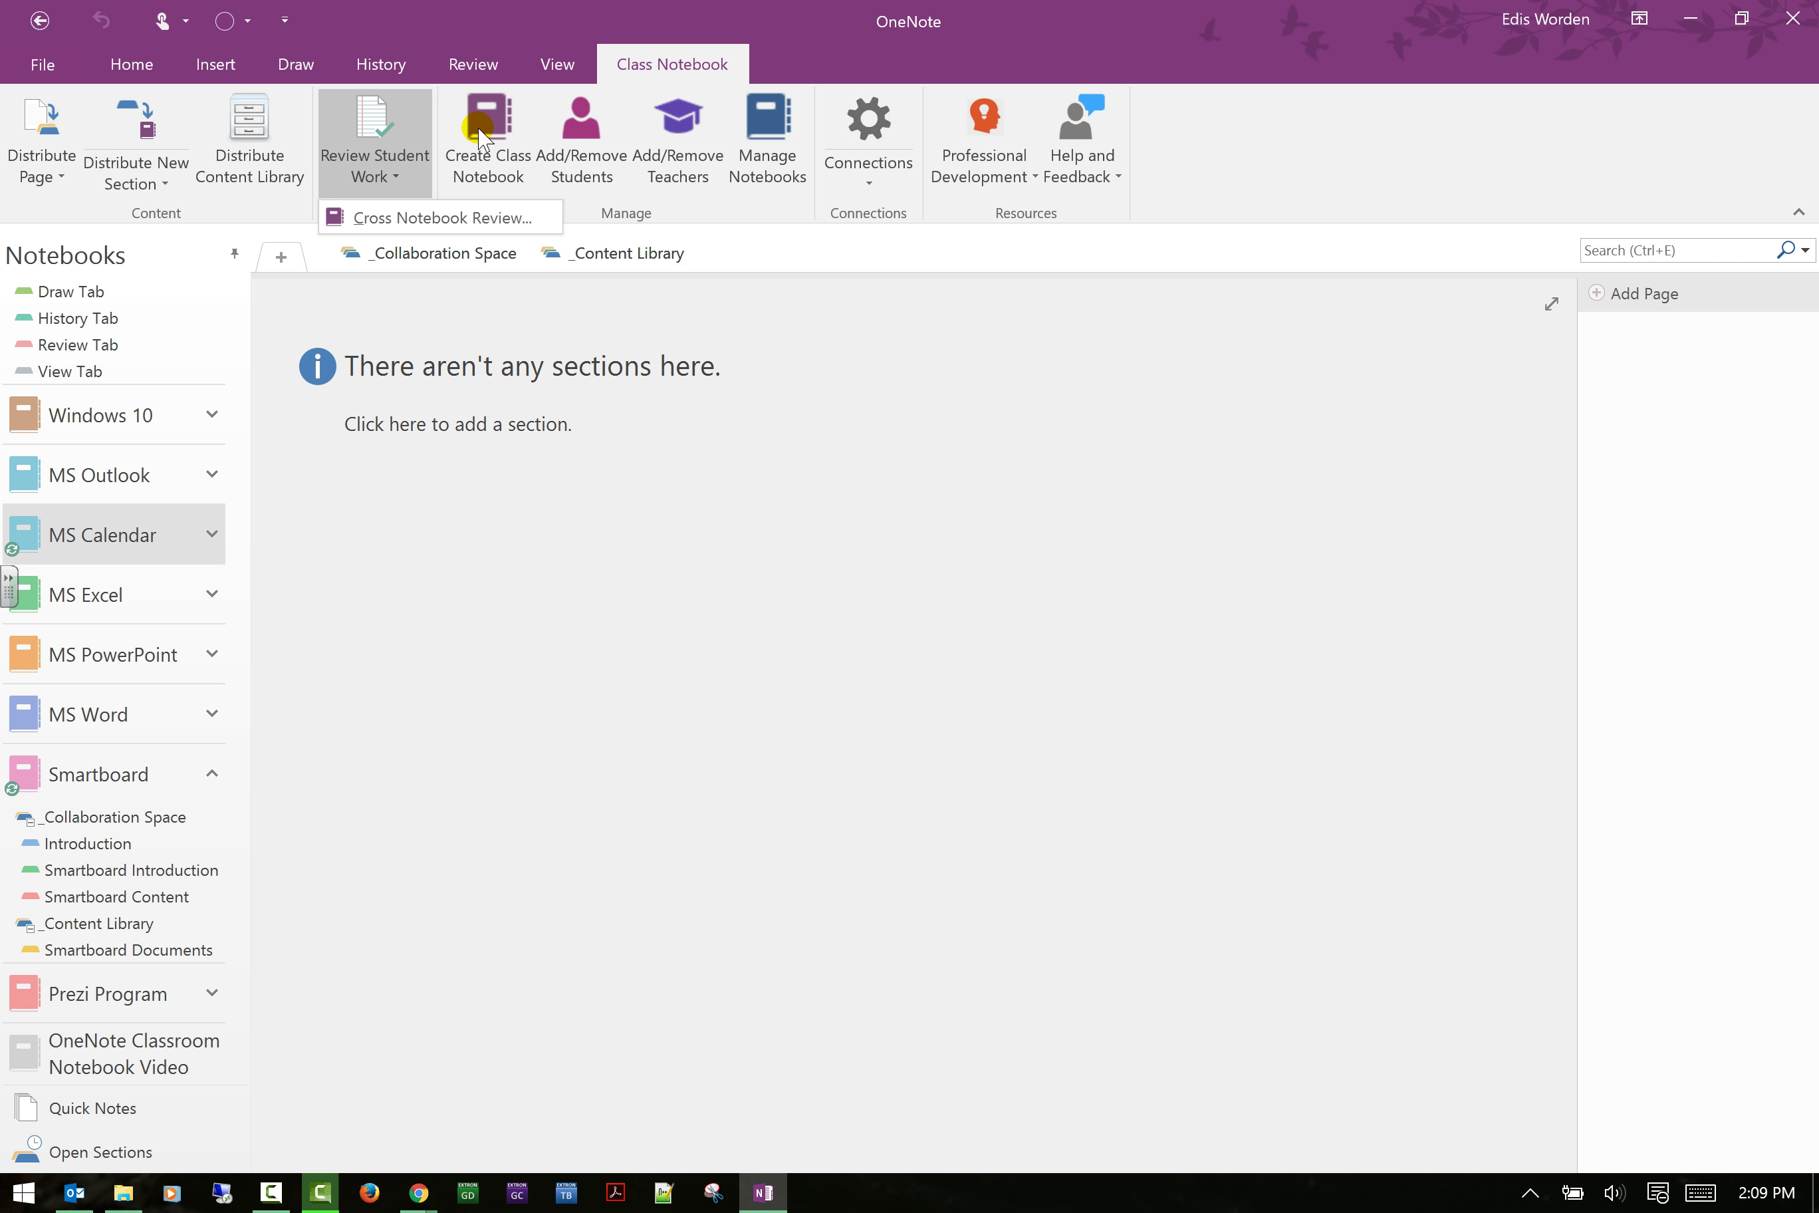
# Add a student to the MS Outlook class notebook from the name suggestions, then close the page.
pyautogui.click(583, 133)
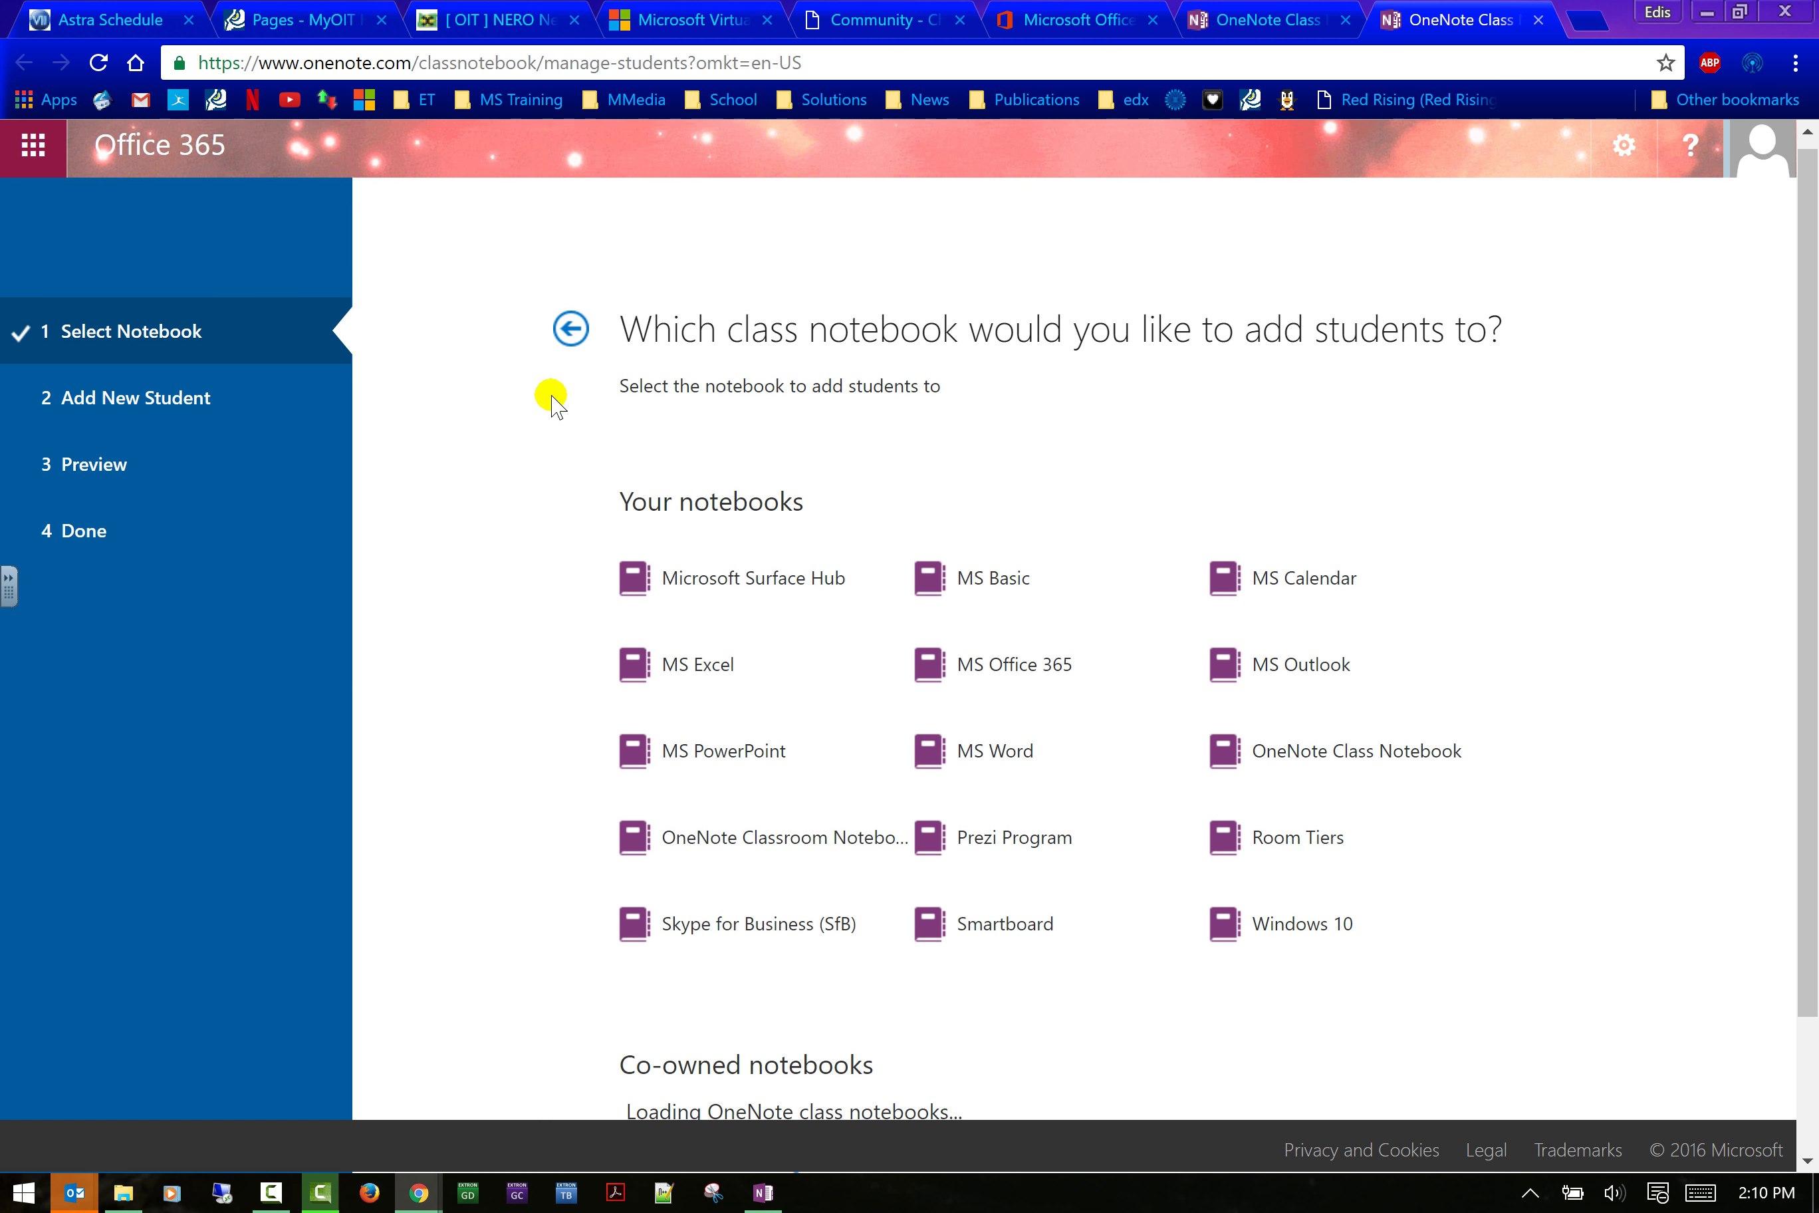
pyautogui.scroll(-3, 548, 394)
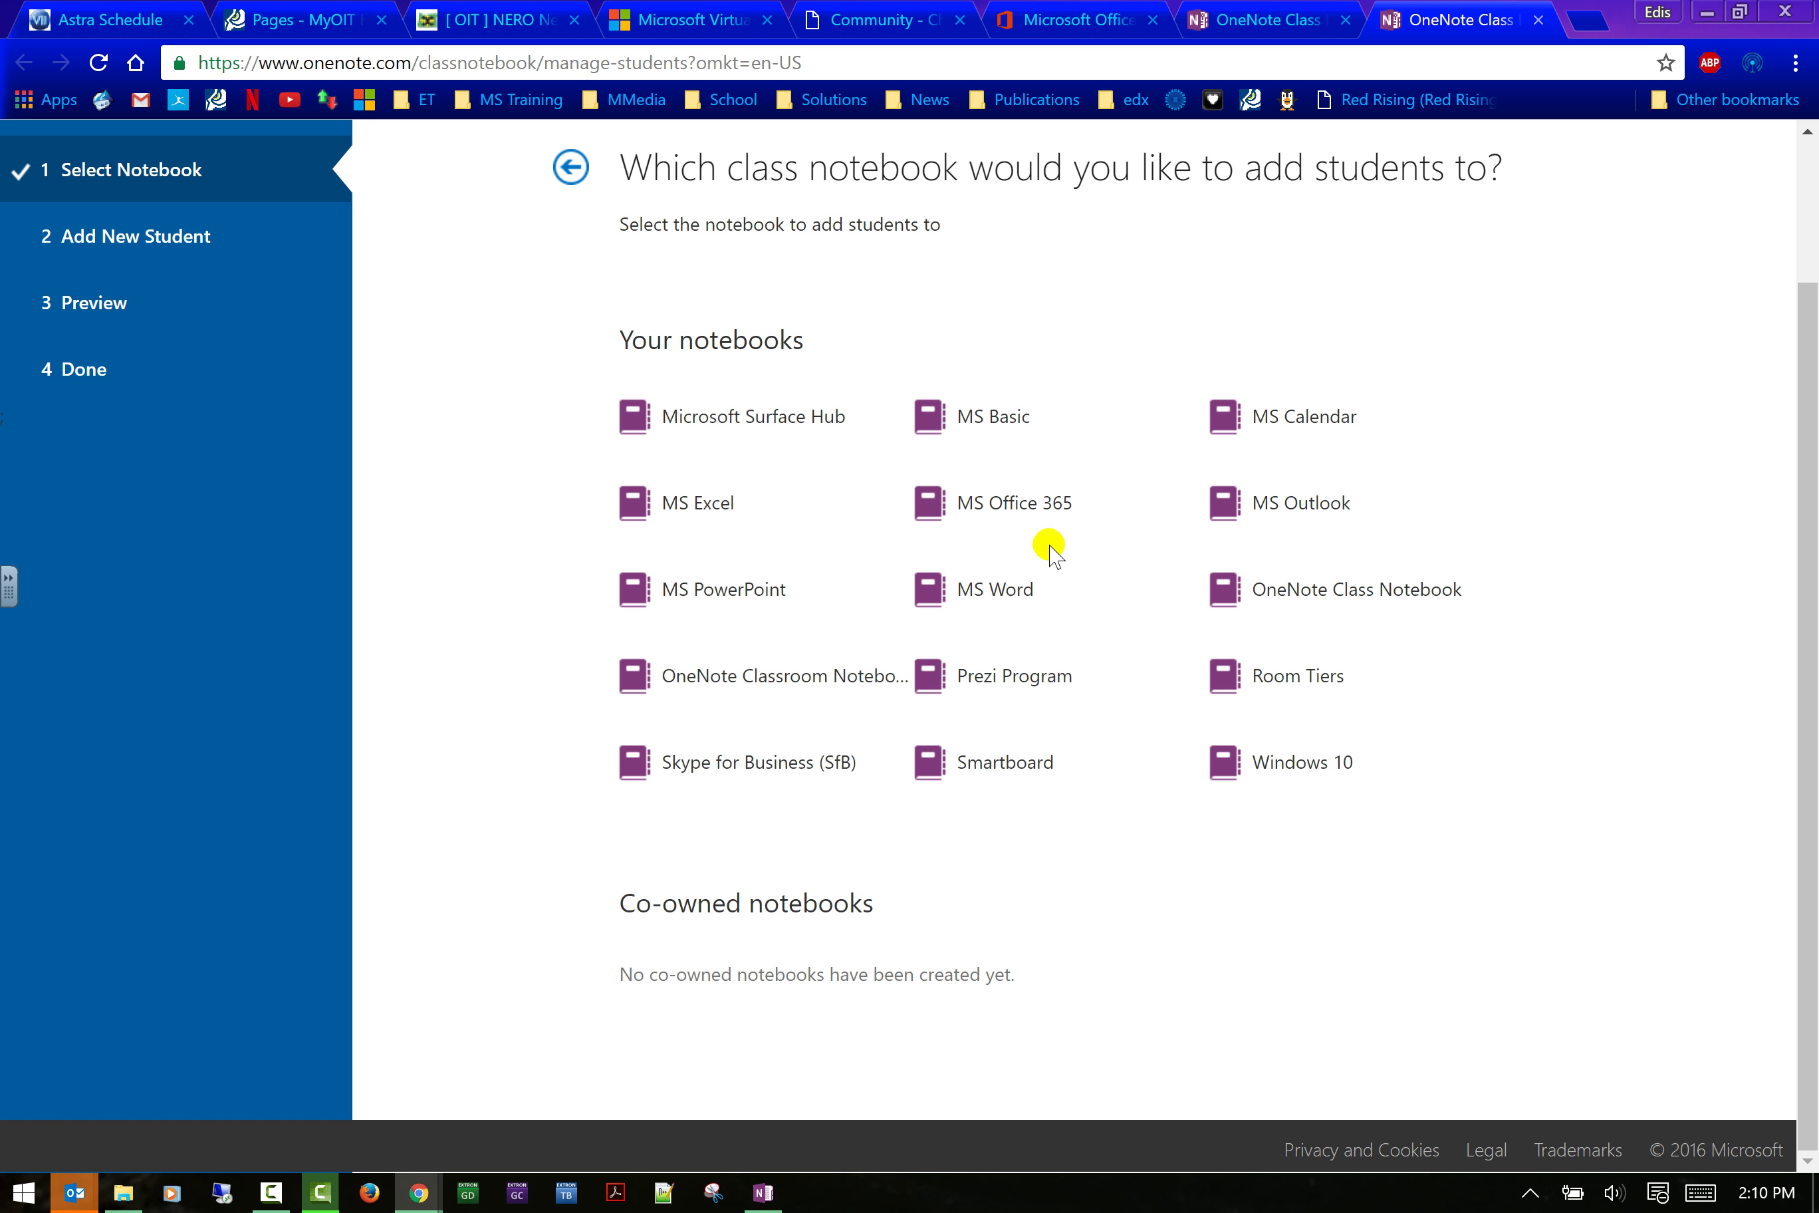
pyautogui.click(1347, 505)
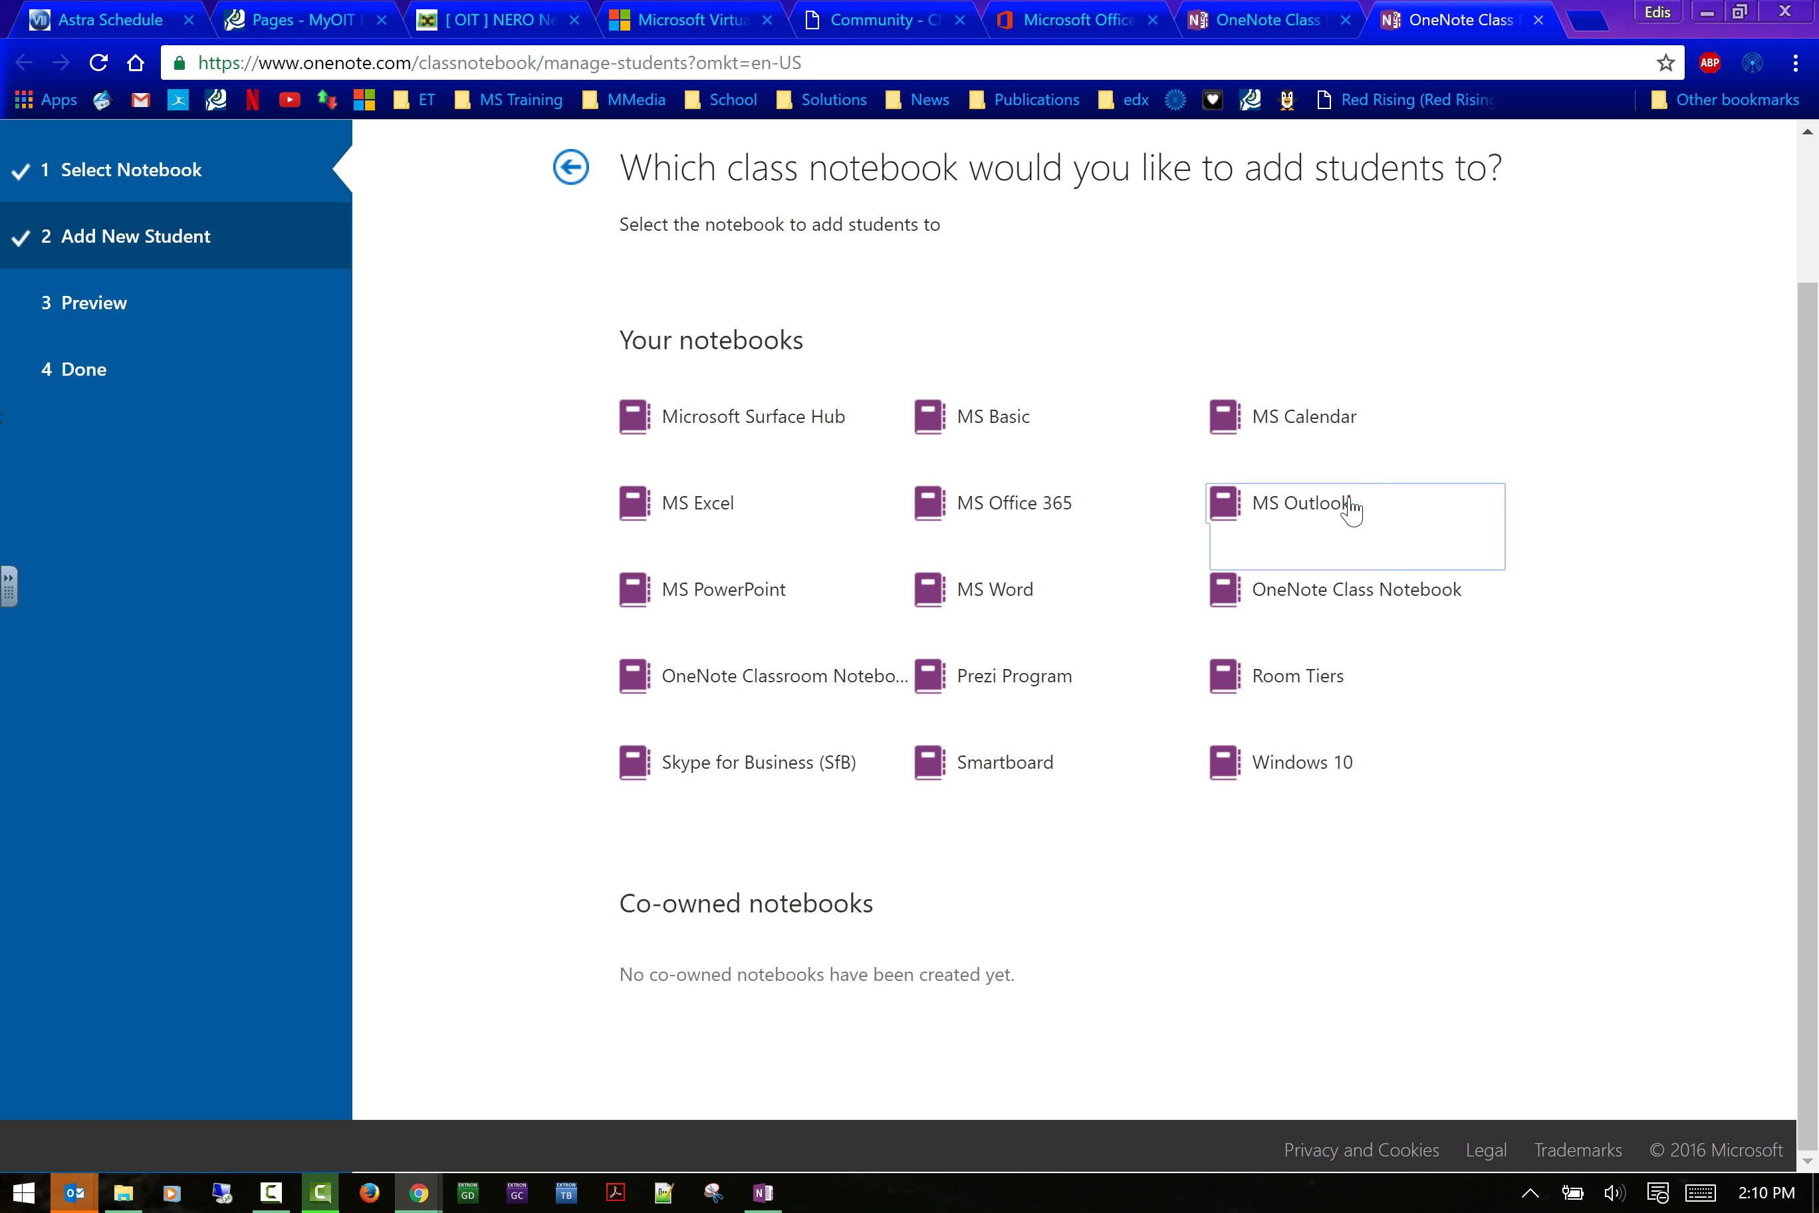
pyautogui.write('kathy stanek')
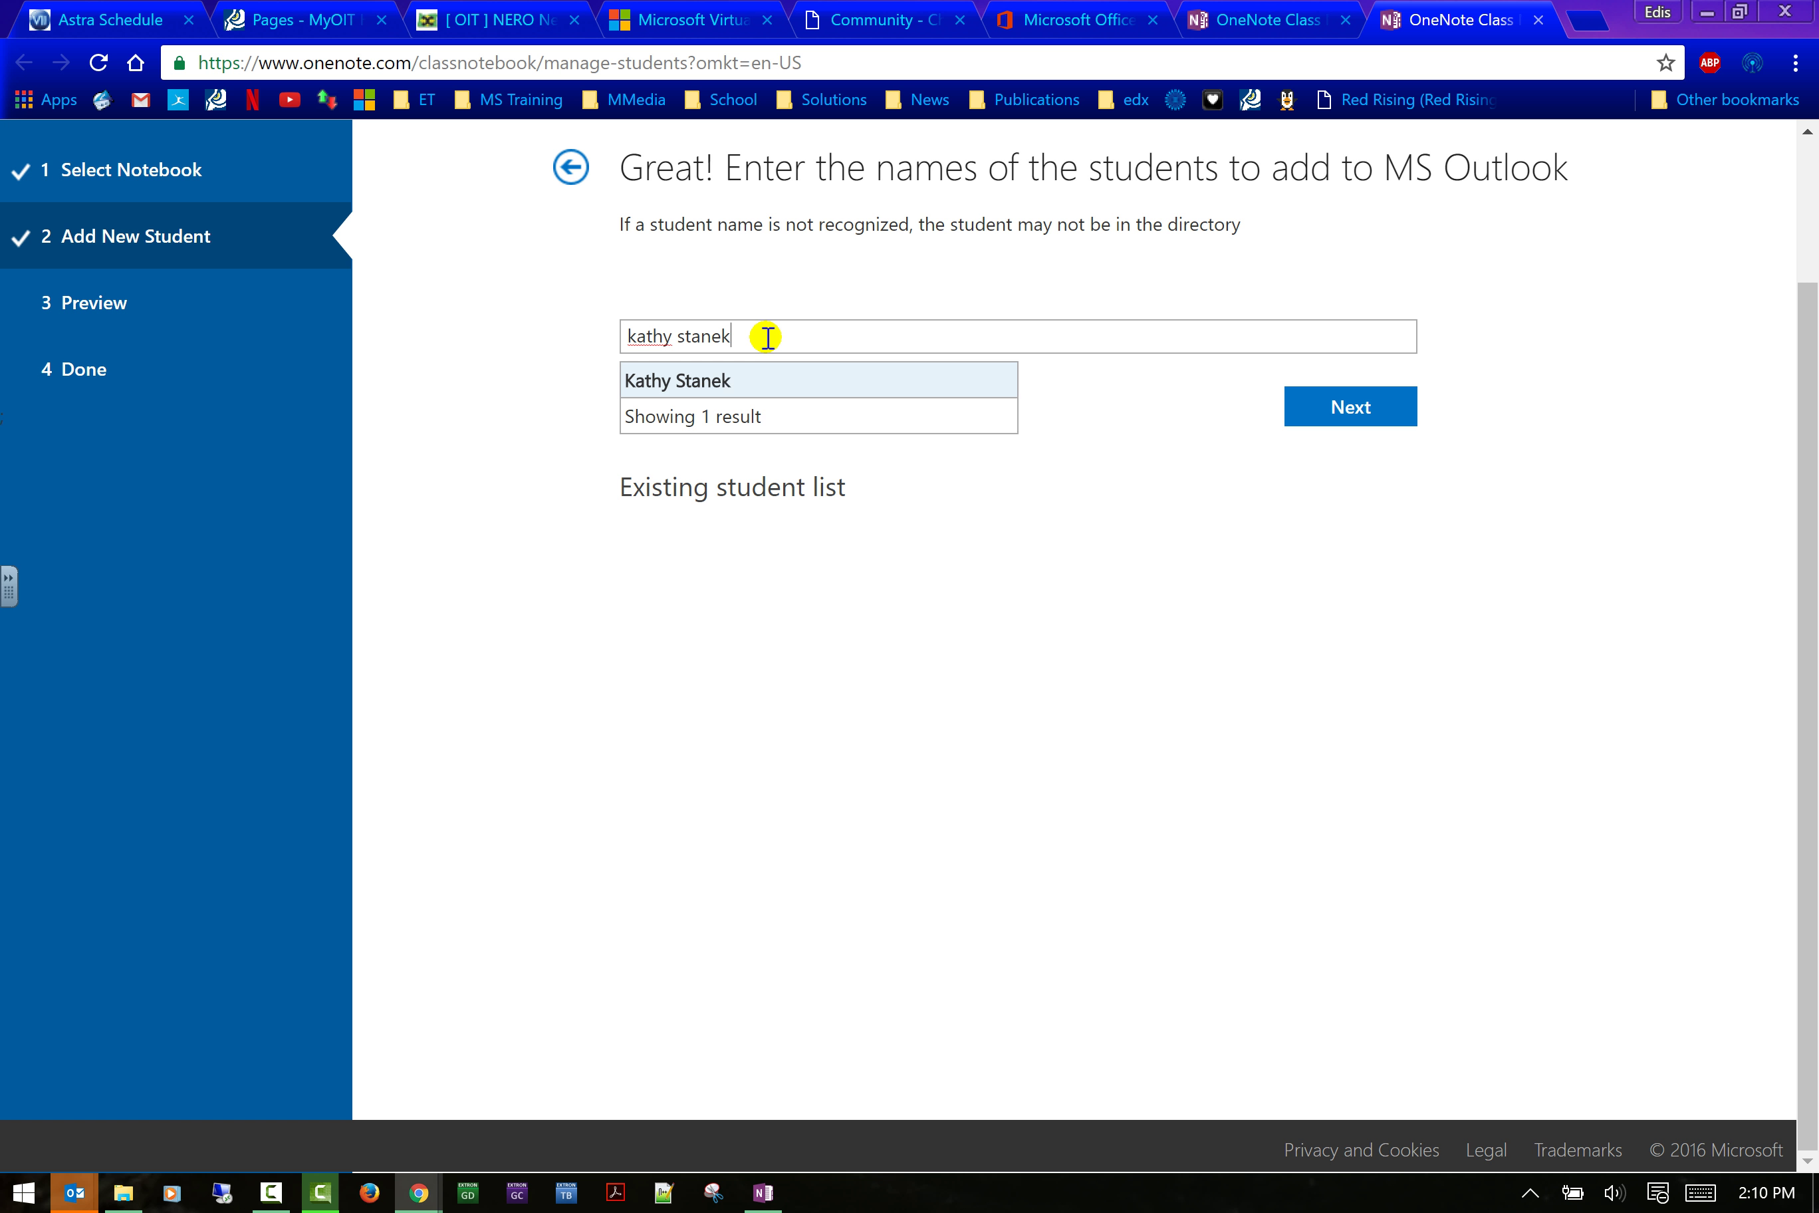
pyautogui.click(736, 382)
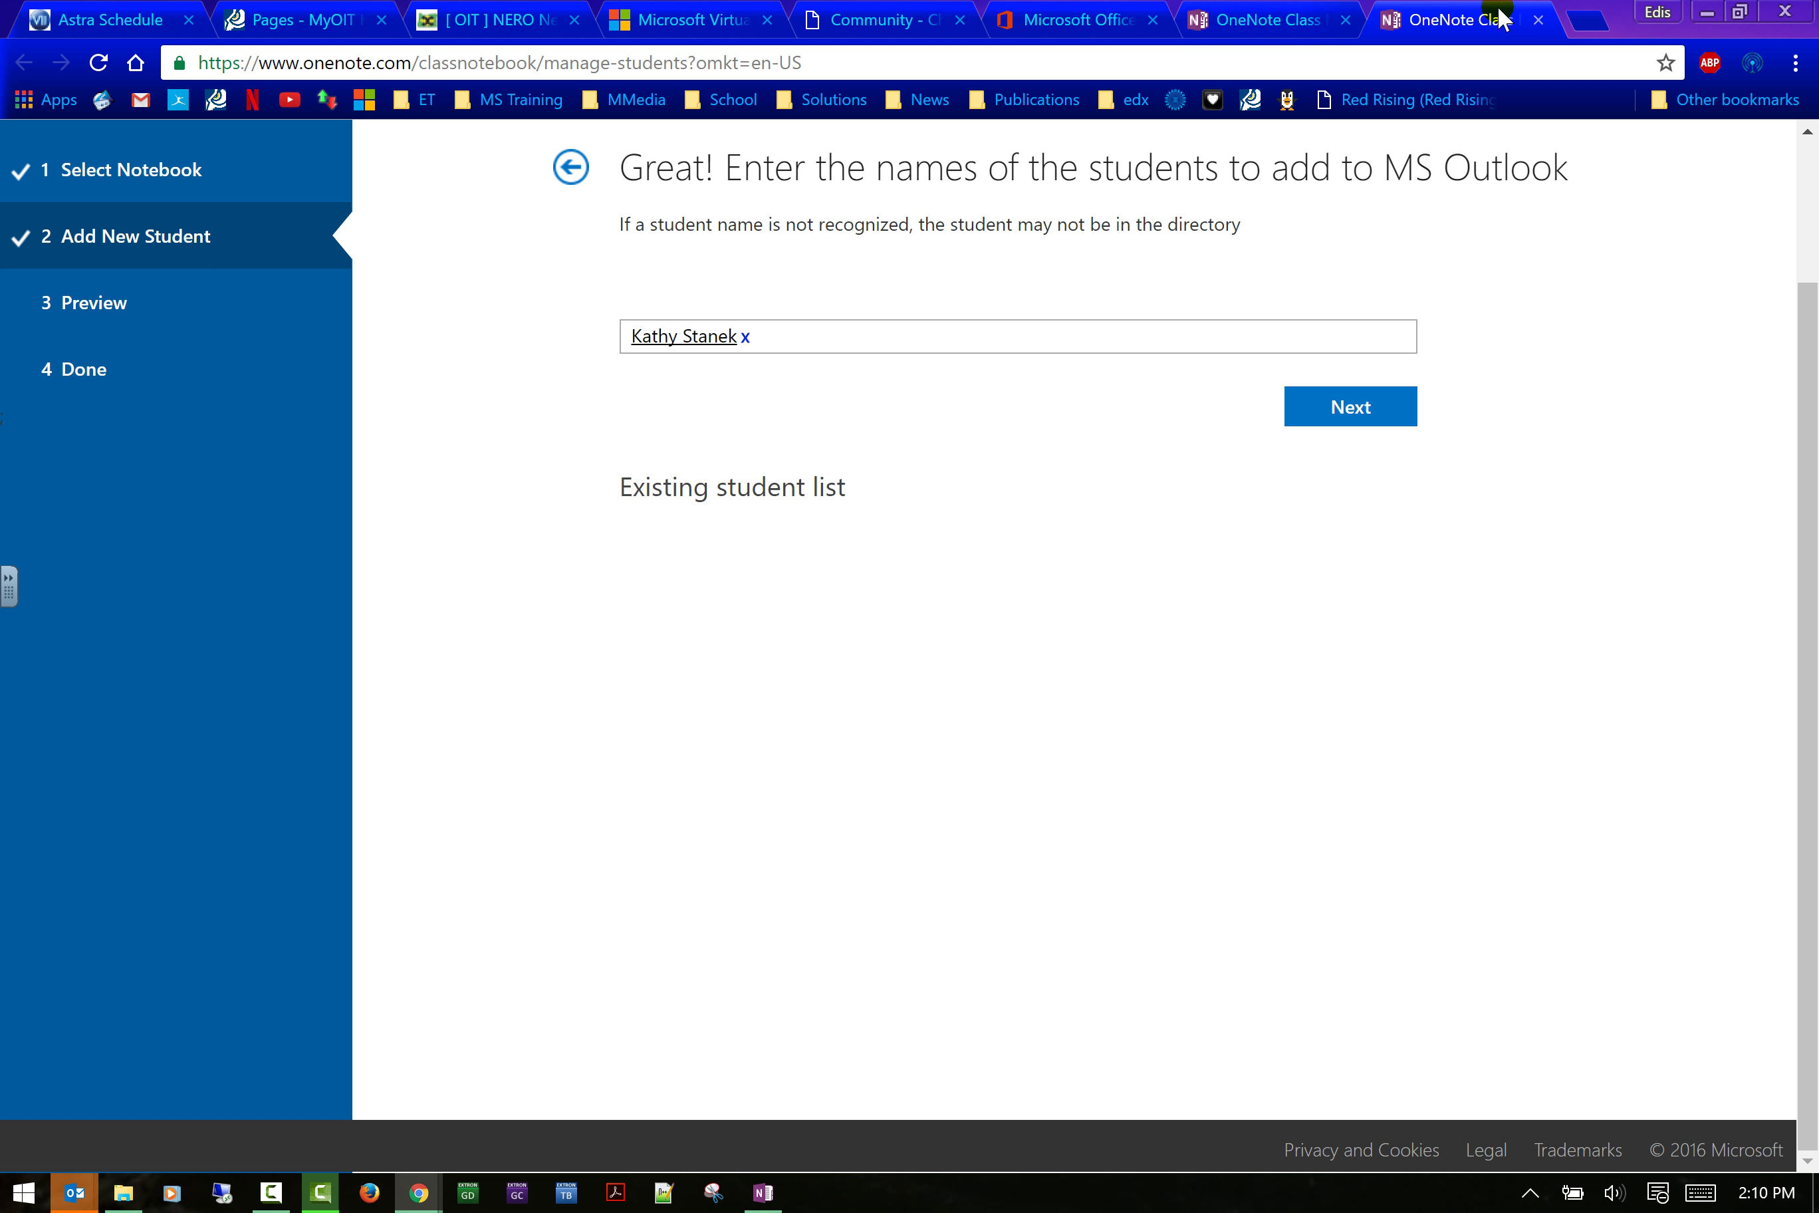
pyautogui.click(1537, 19)
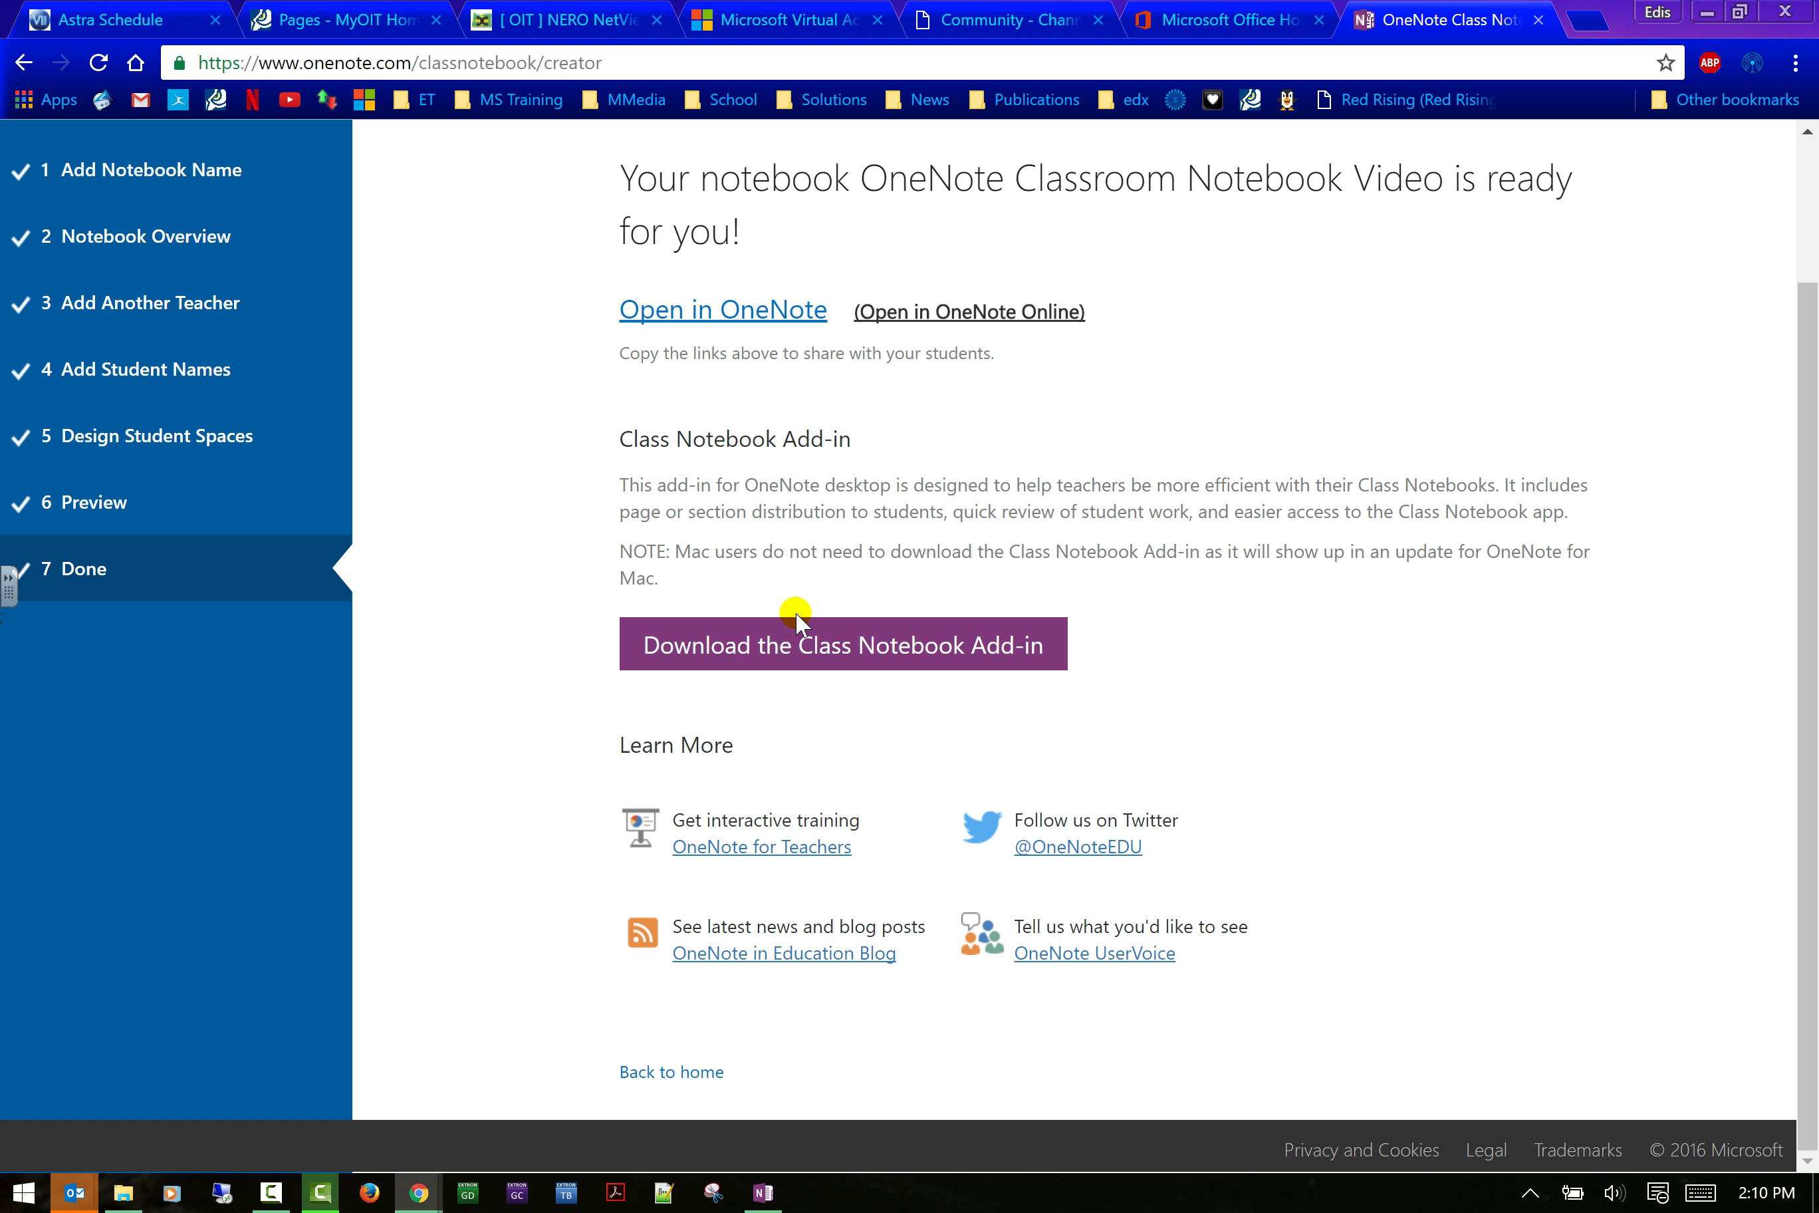
# Switch back to the OneNote 2016 desktop window from the taskbar.
pyautogui.click(763, 1192)
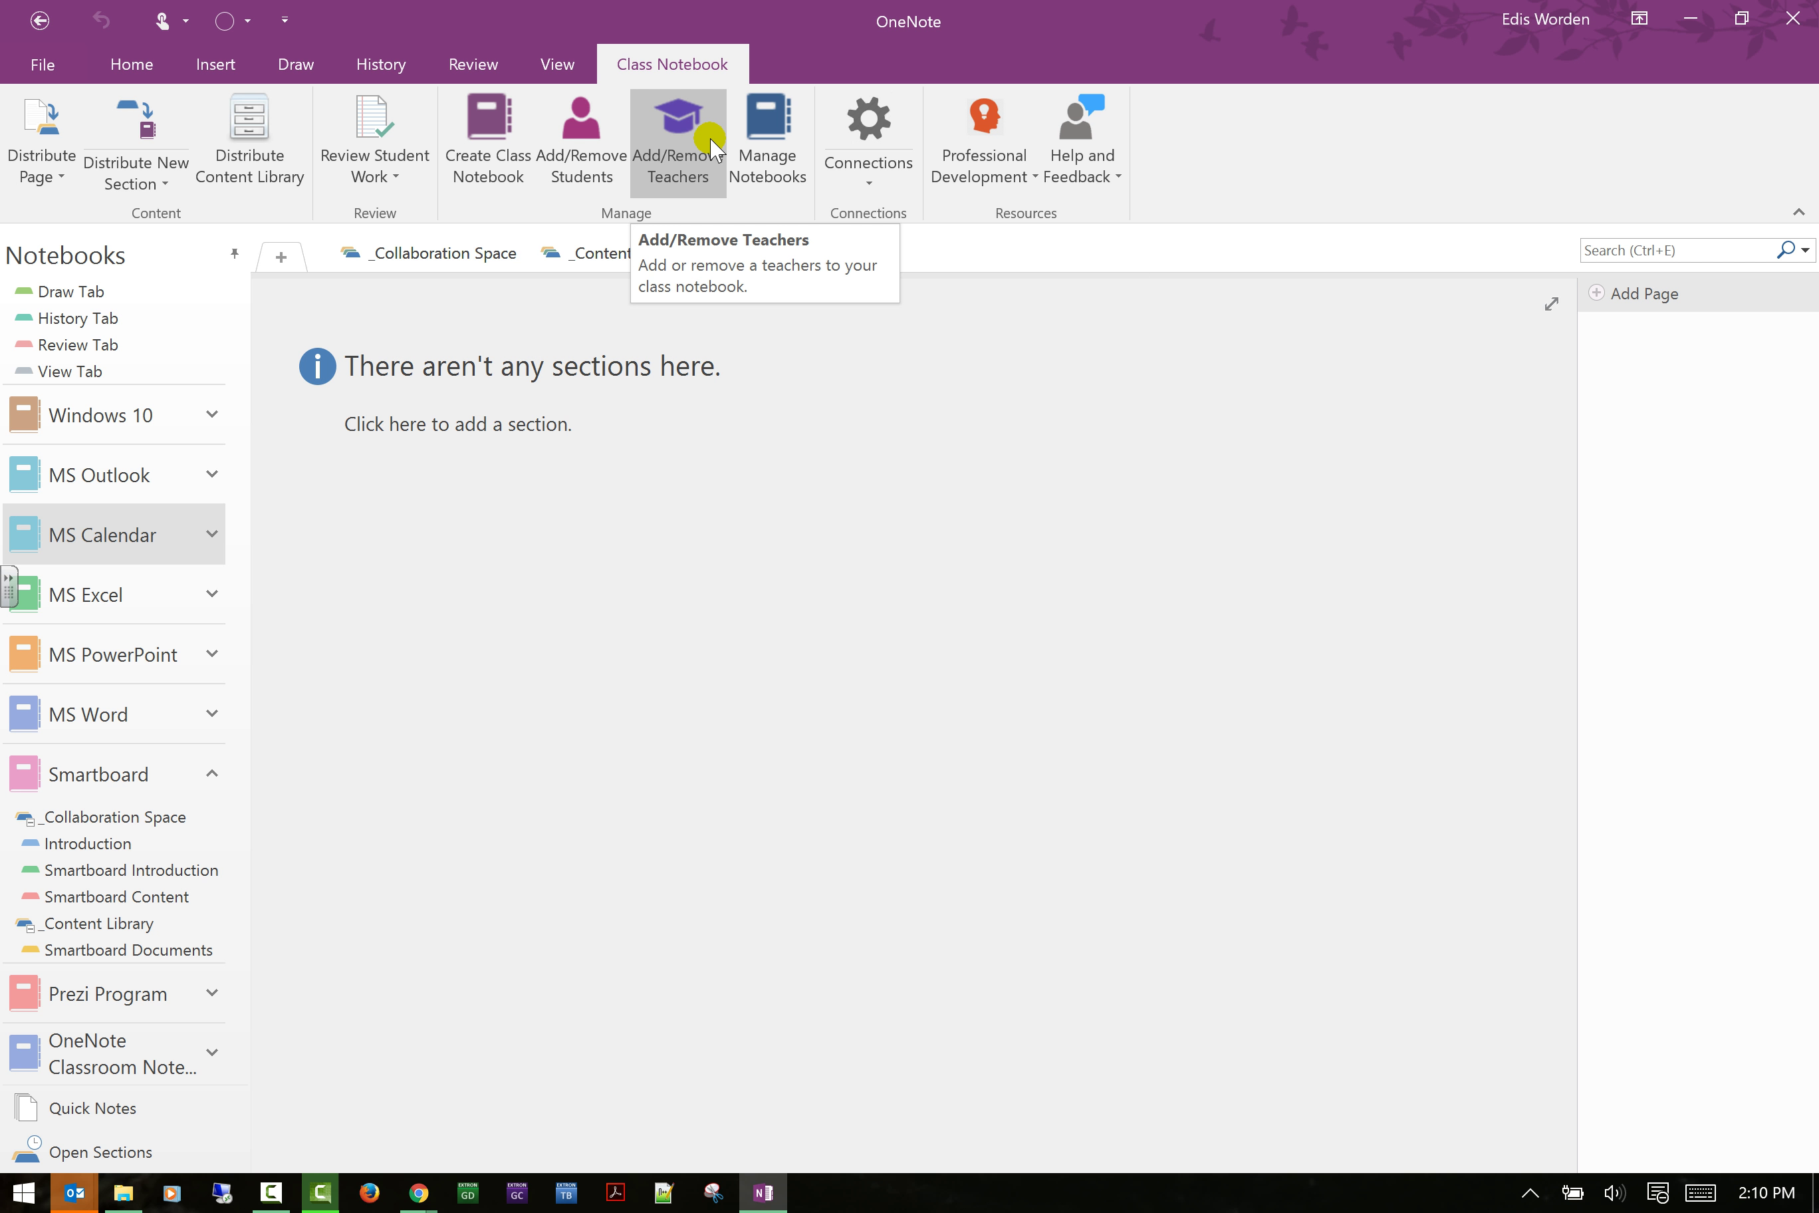
# Review each class notebook's student sections, such as Class Notes and Handouts, in Manage Notebooks, then close it.
pyautogui.click(780, 192)
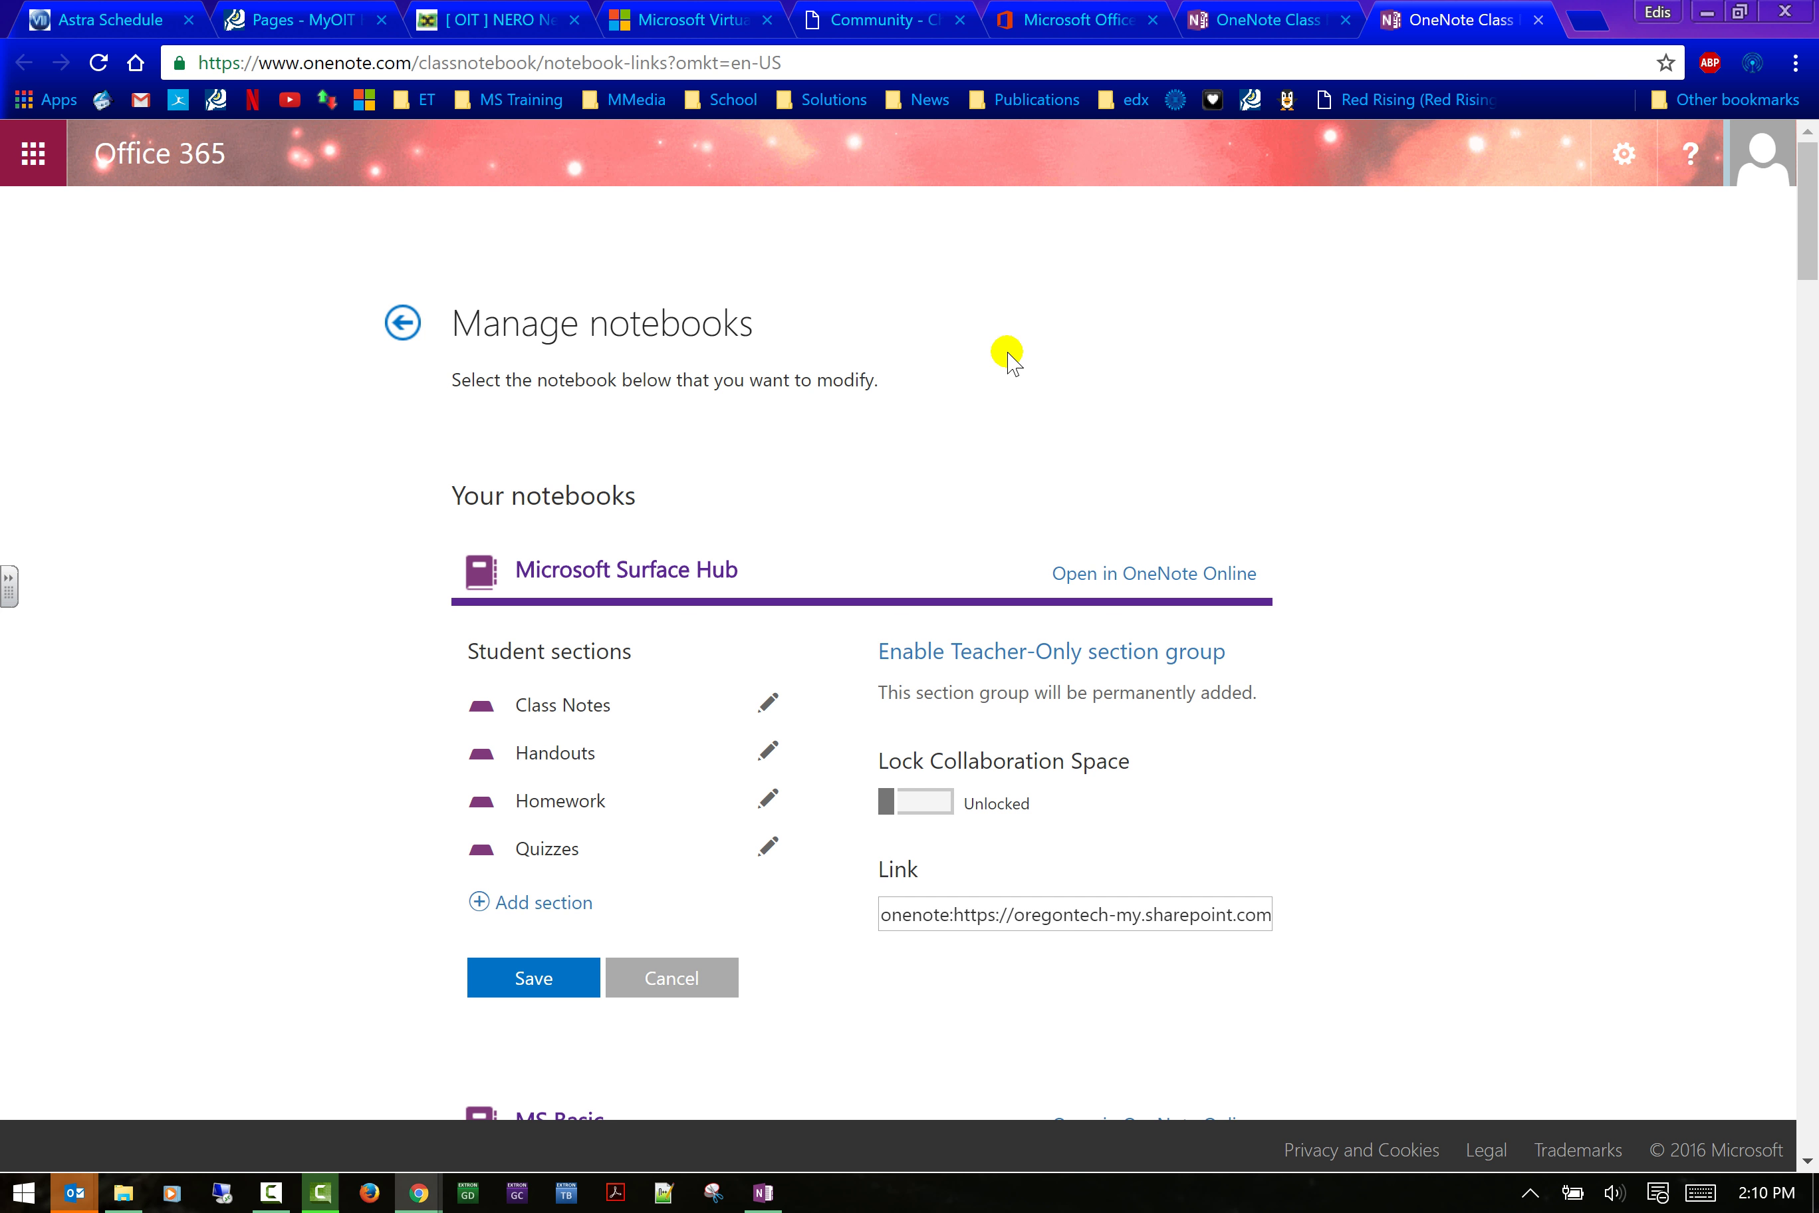
pyautogui.scroll(-3, 1008, 358)
pyautogui.scroll(-3, 1008, 358)
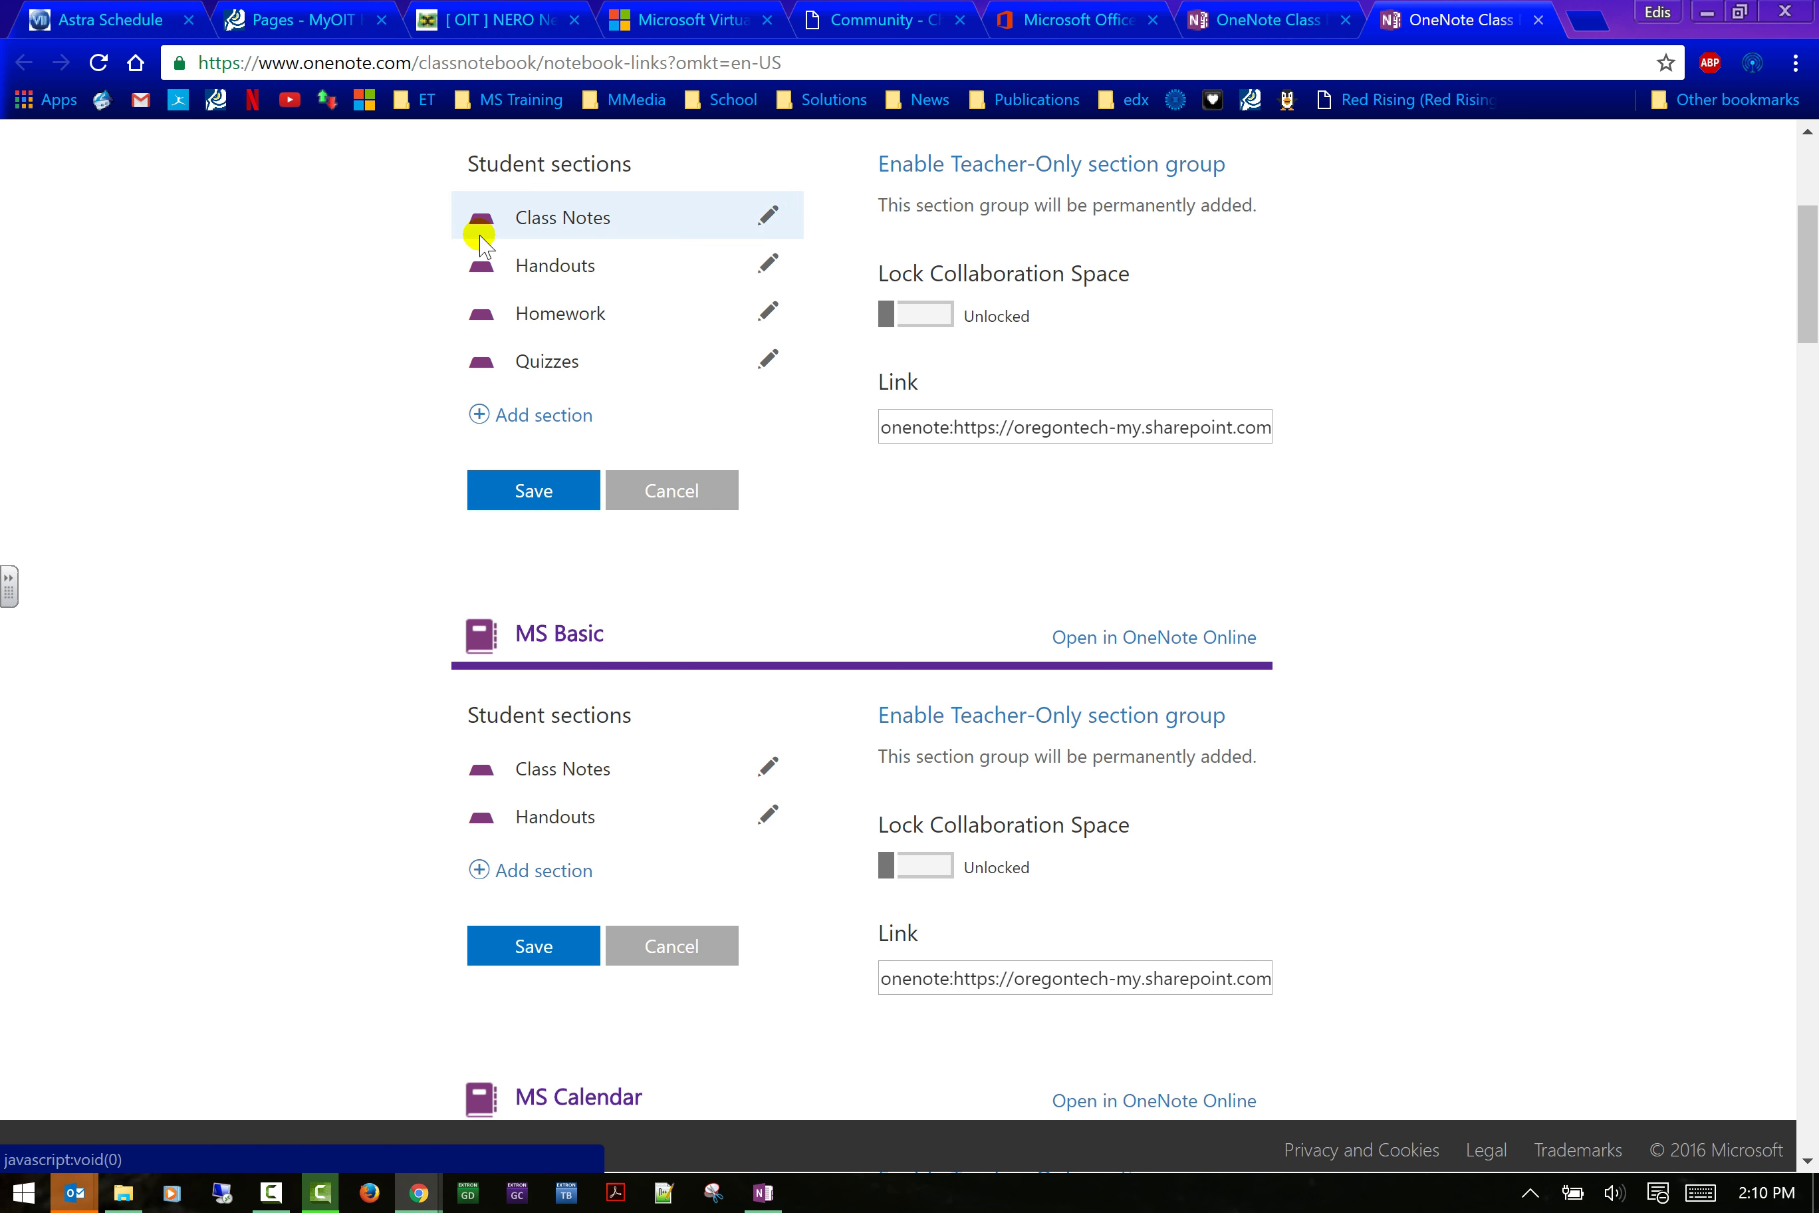
pyautogui.scroll(-15, 1112, 478)
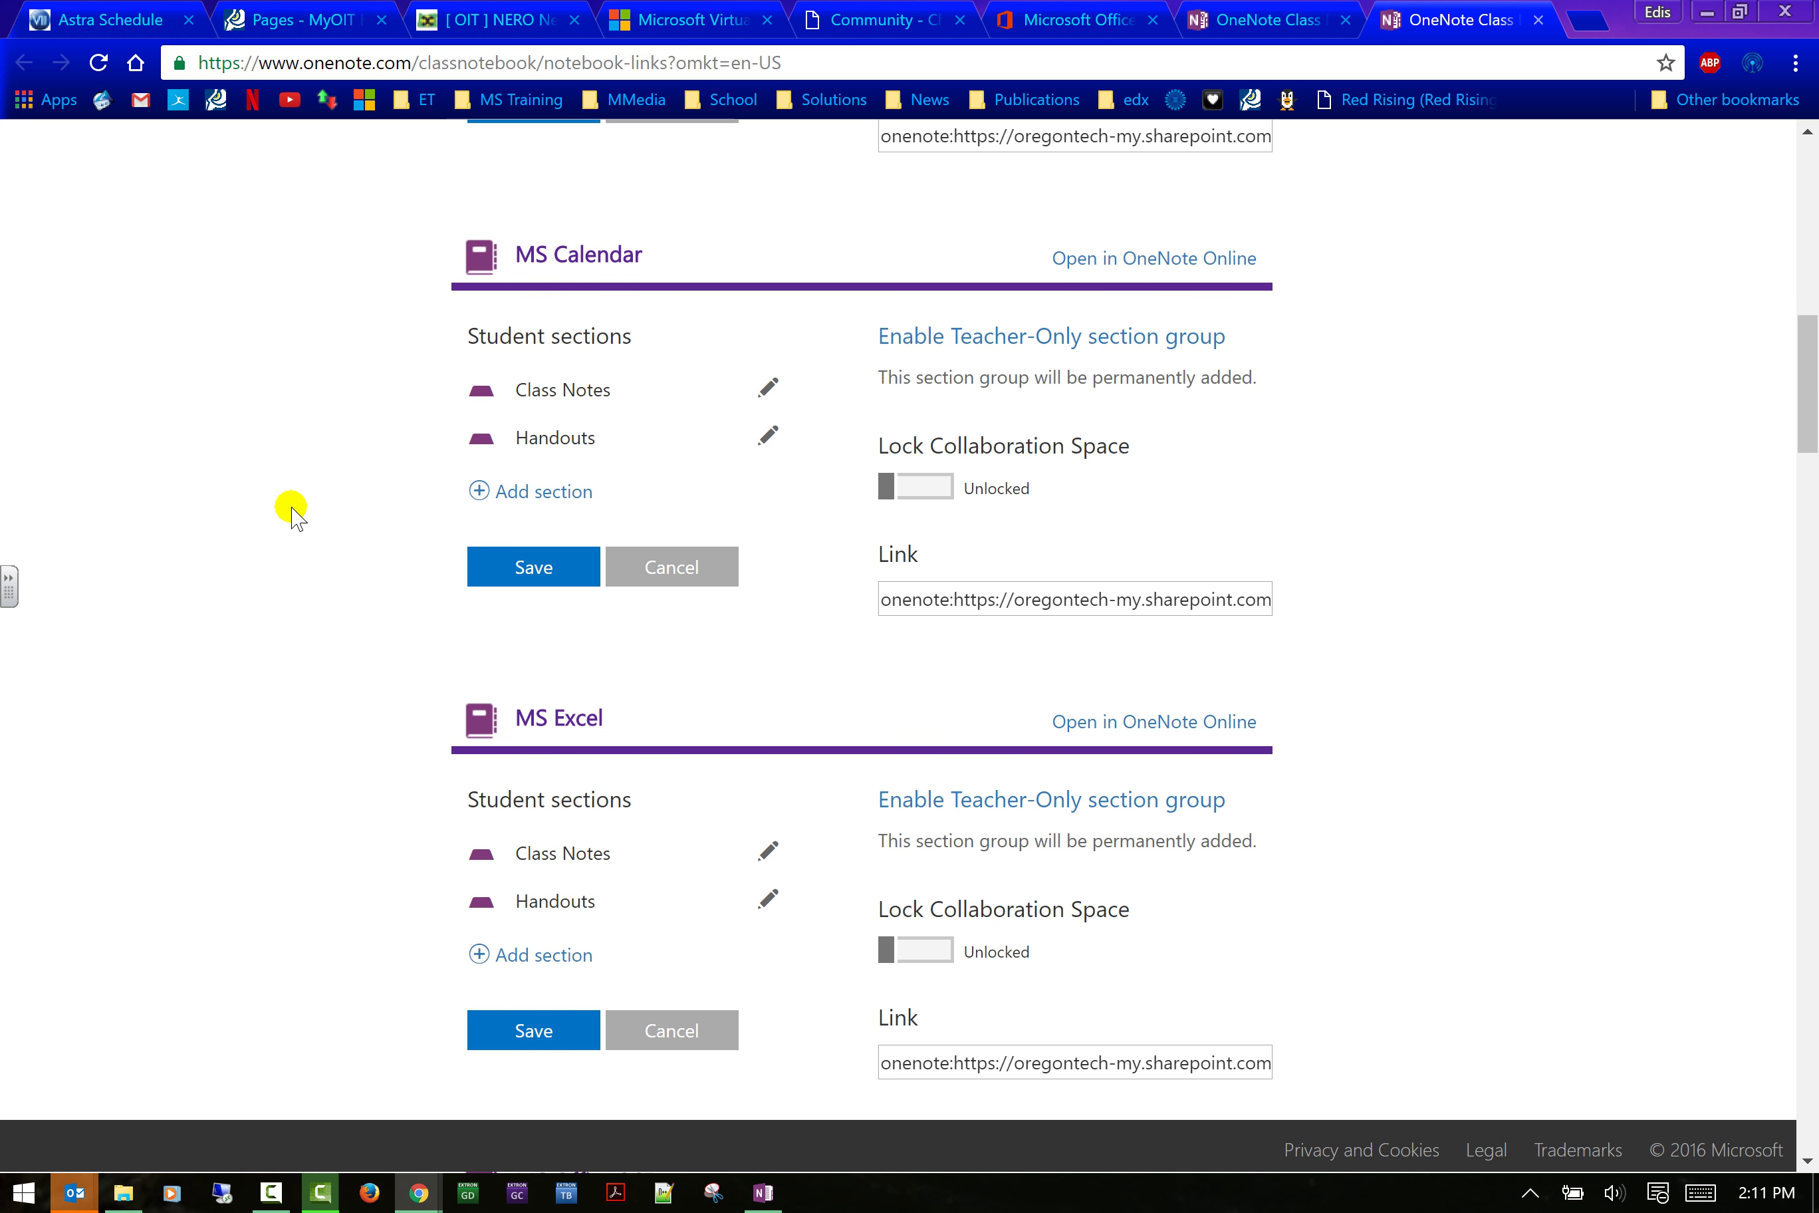
pyautogui.scroll(-9, 292, 510)
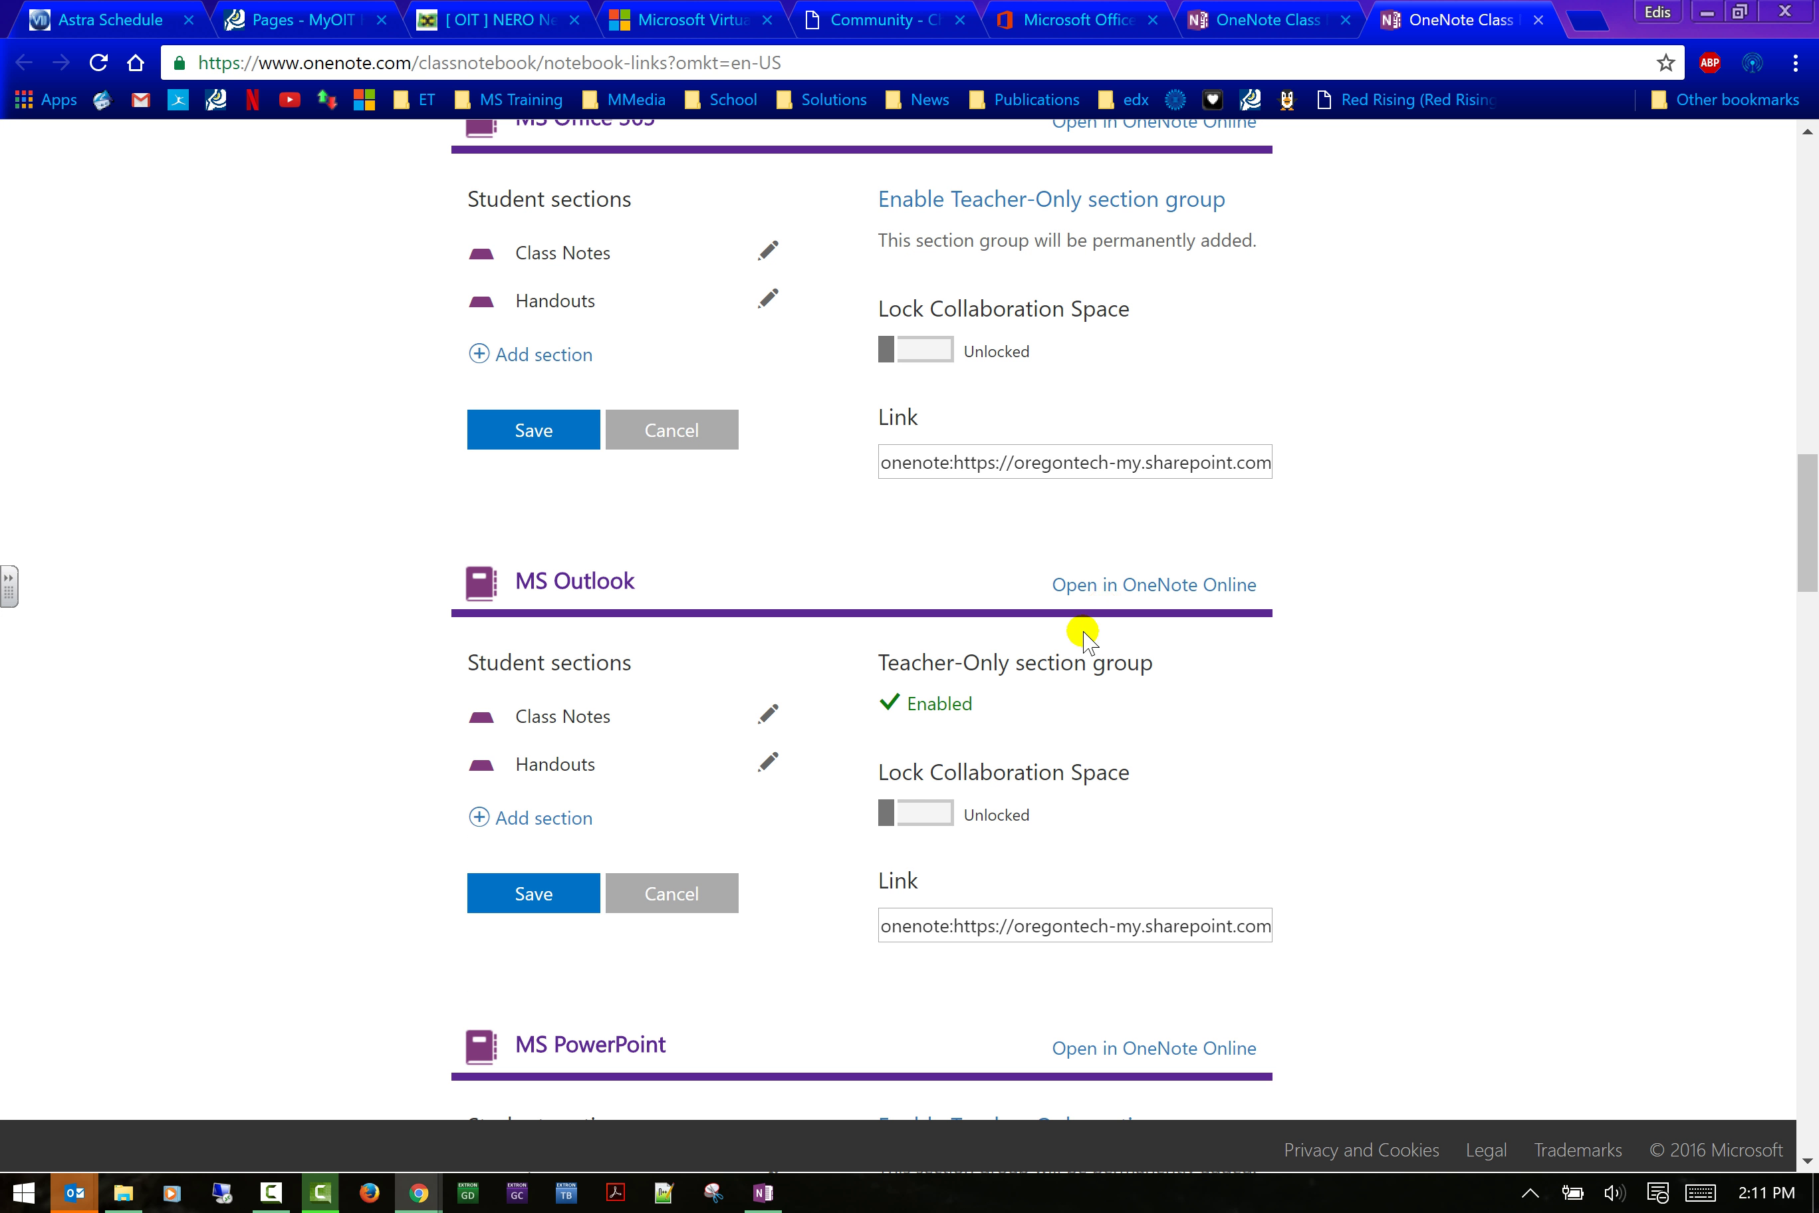
pyautogui.scroll(-4, 1081, 632)
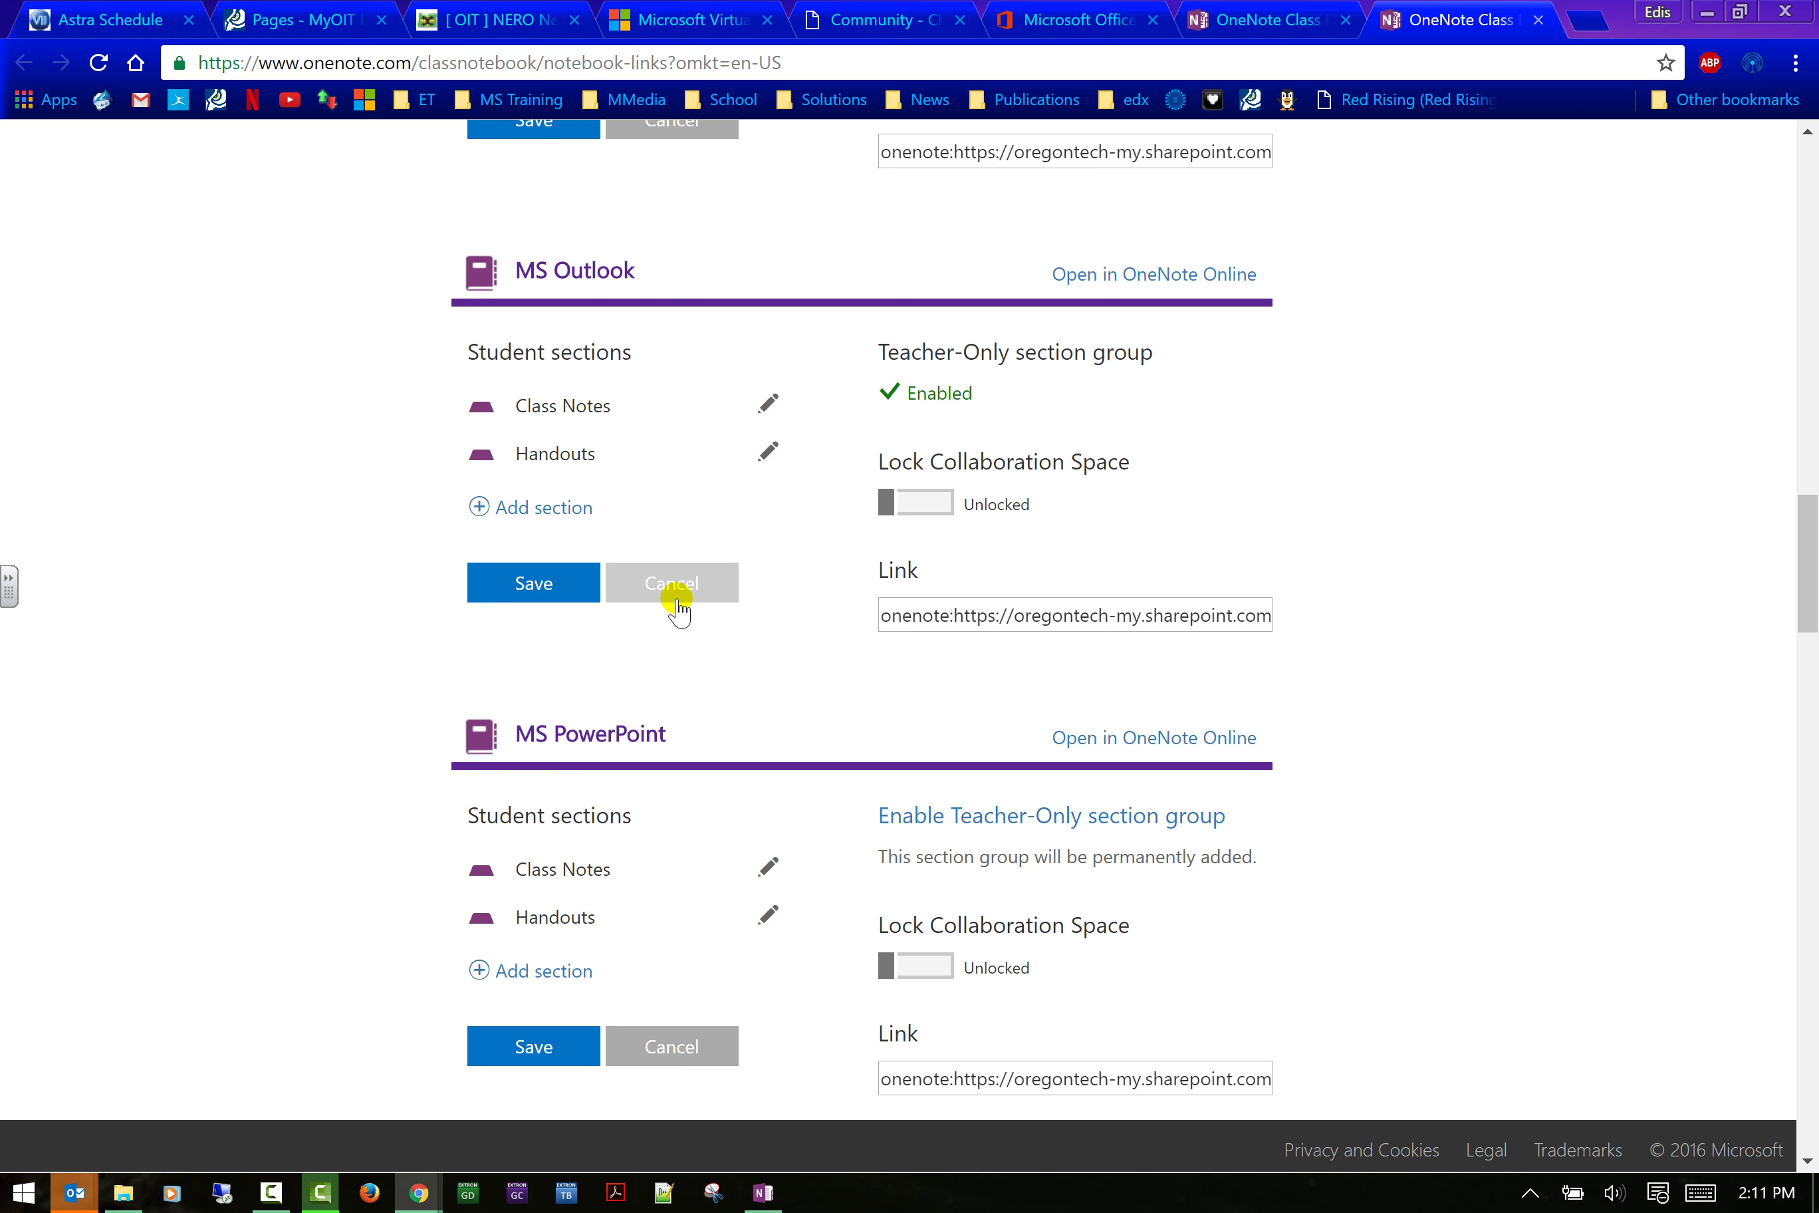
pyautogui.scroll(15, 678, 610)
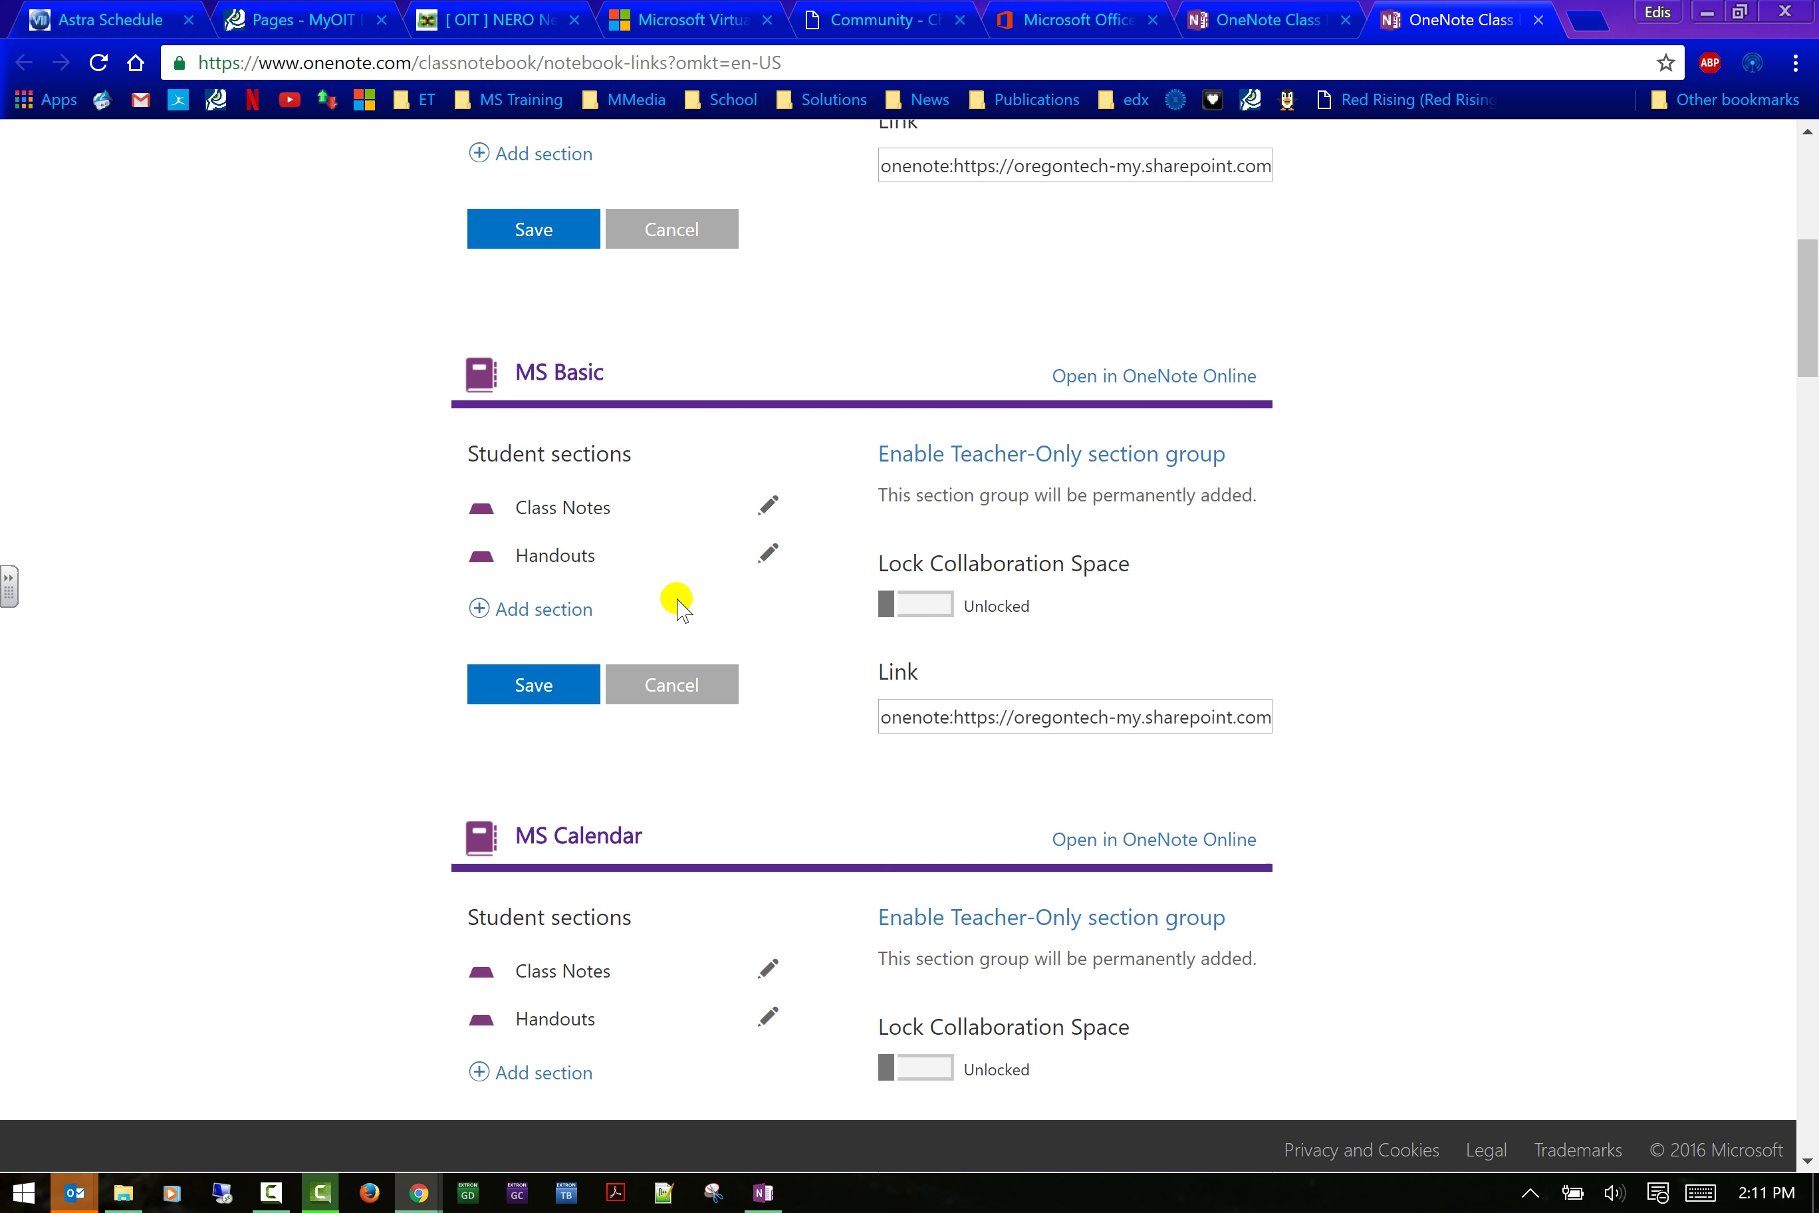
pyautogui.scroll(7, 678, 602)
pyautogui.scroll(-2, 641, 508)
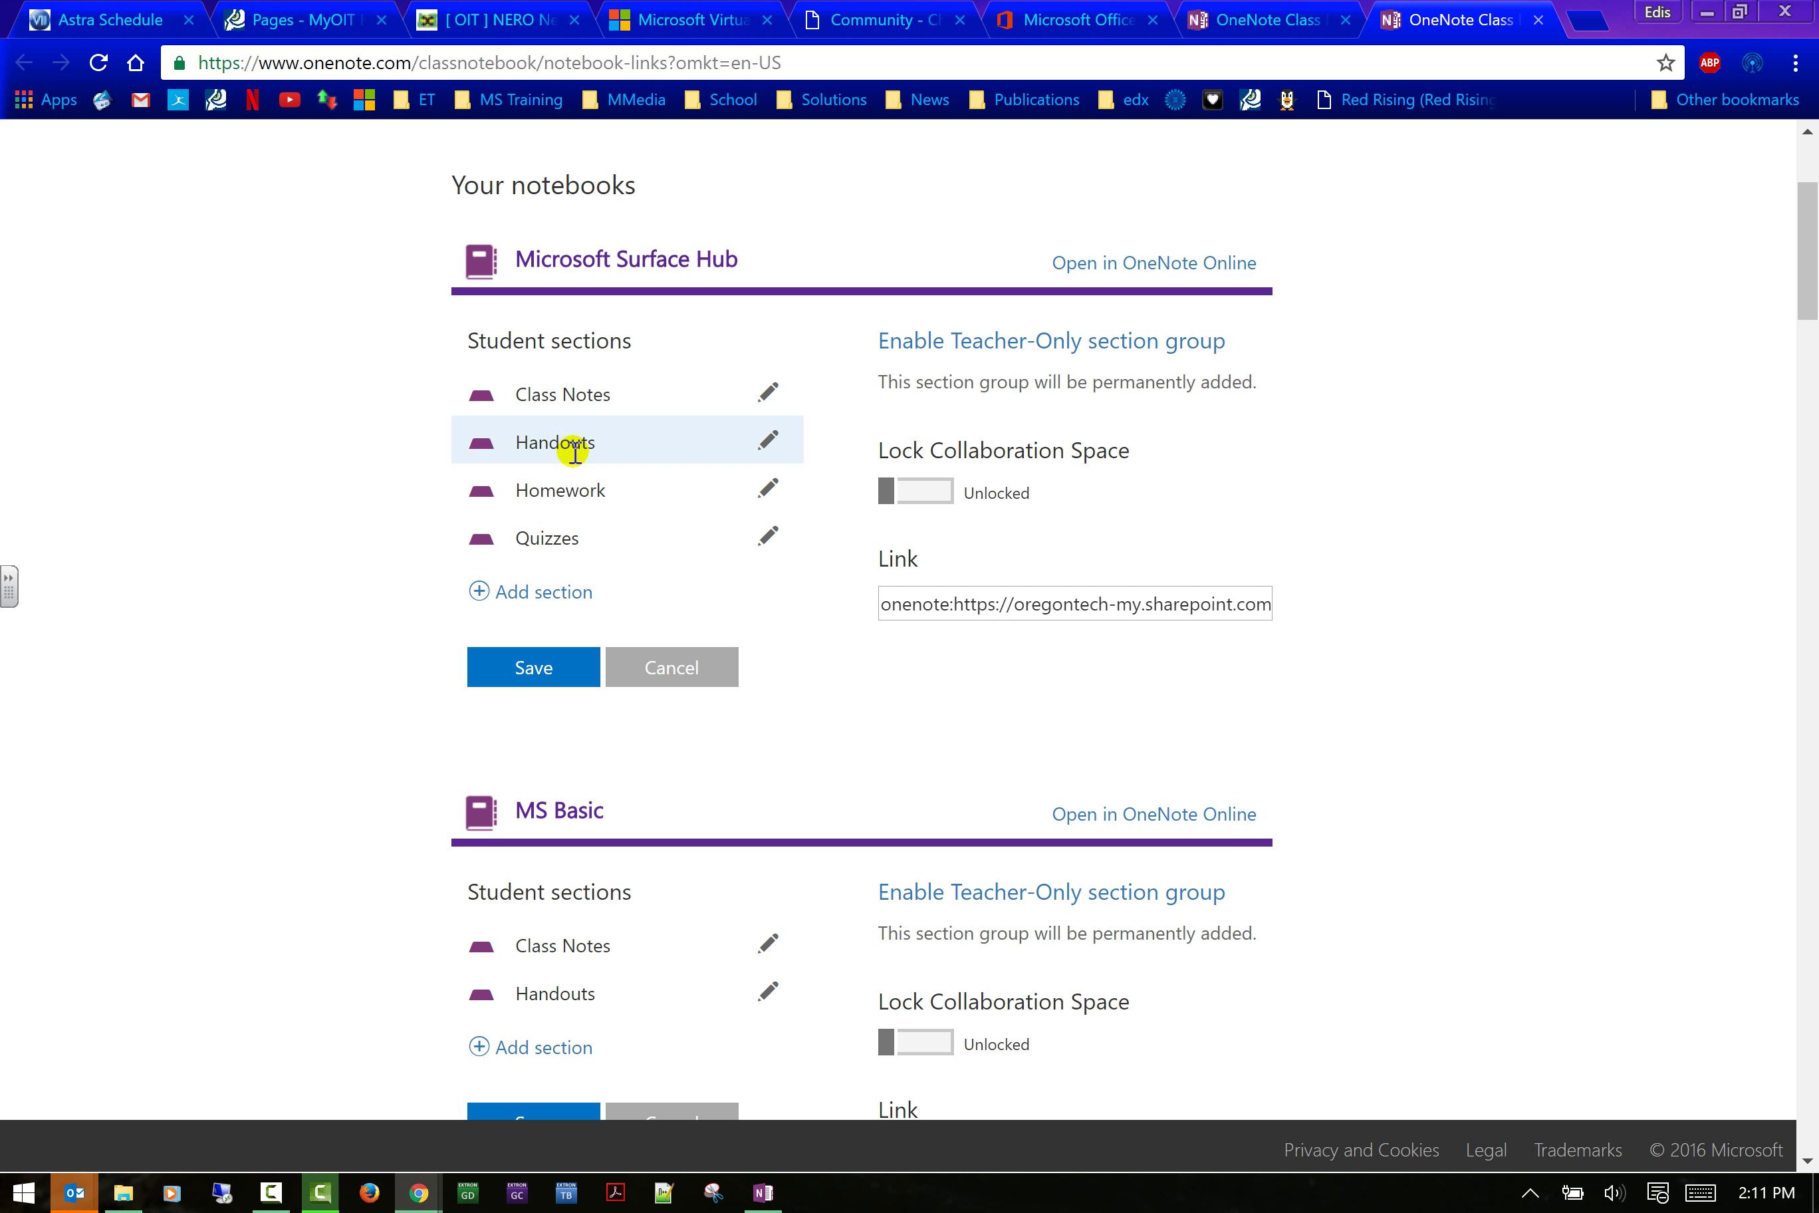
pyautogui.scroll(-6, 564, 544)
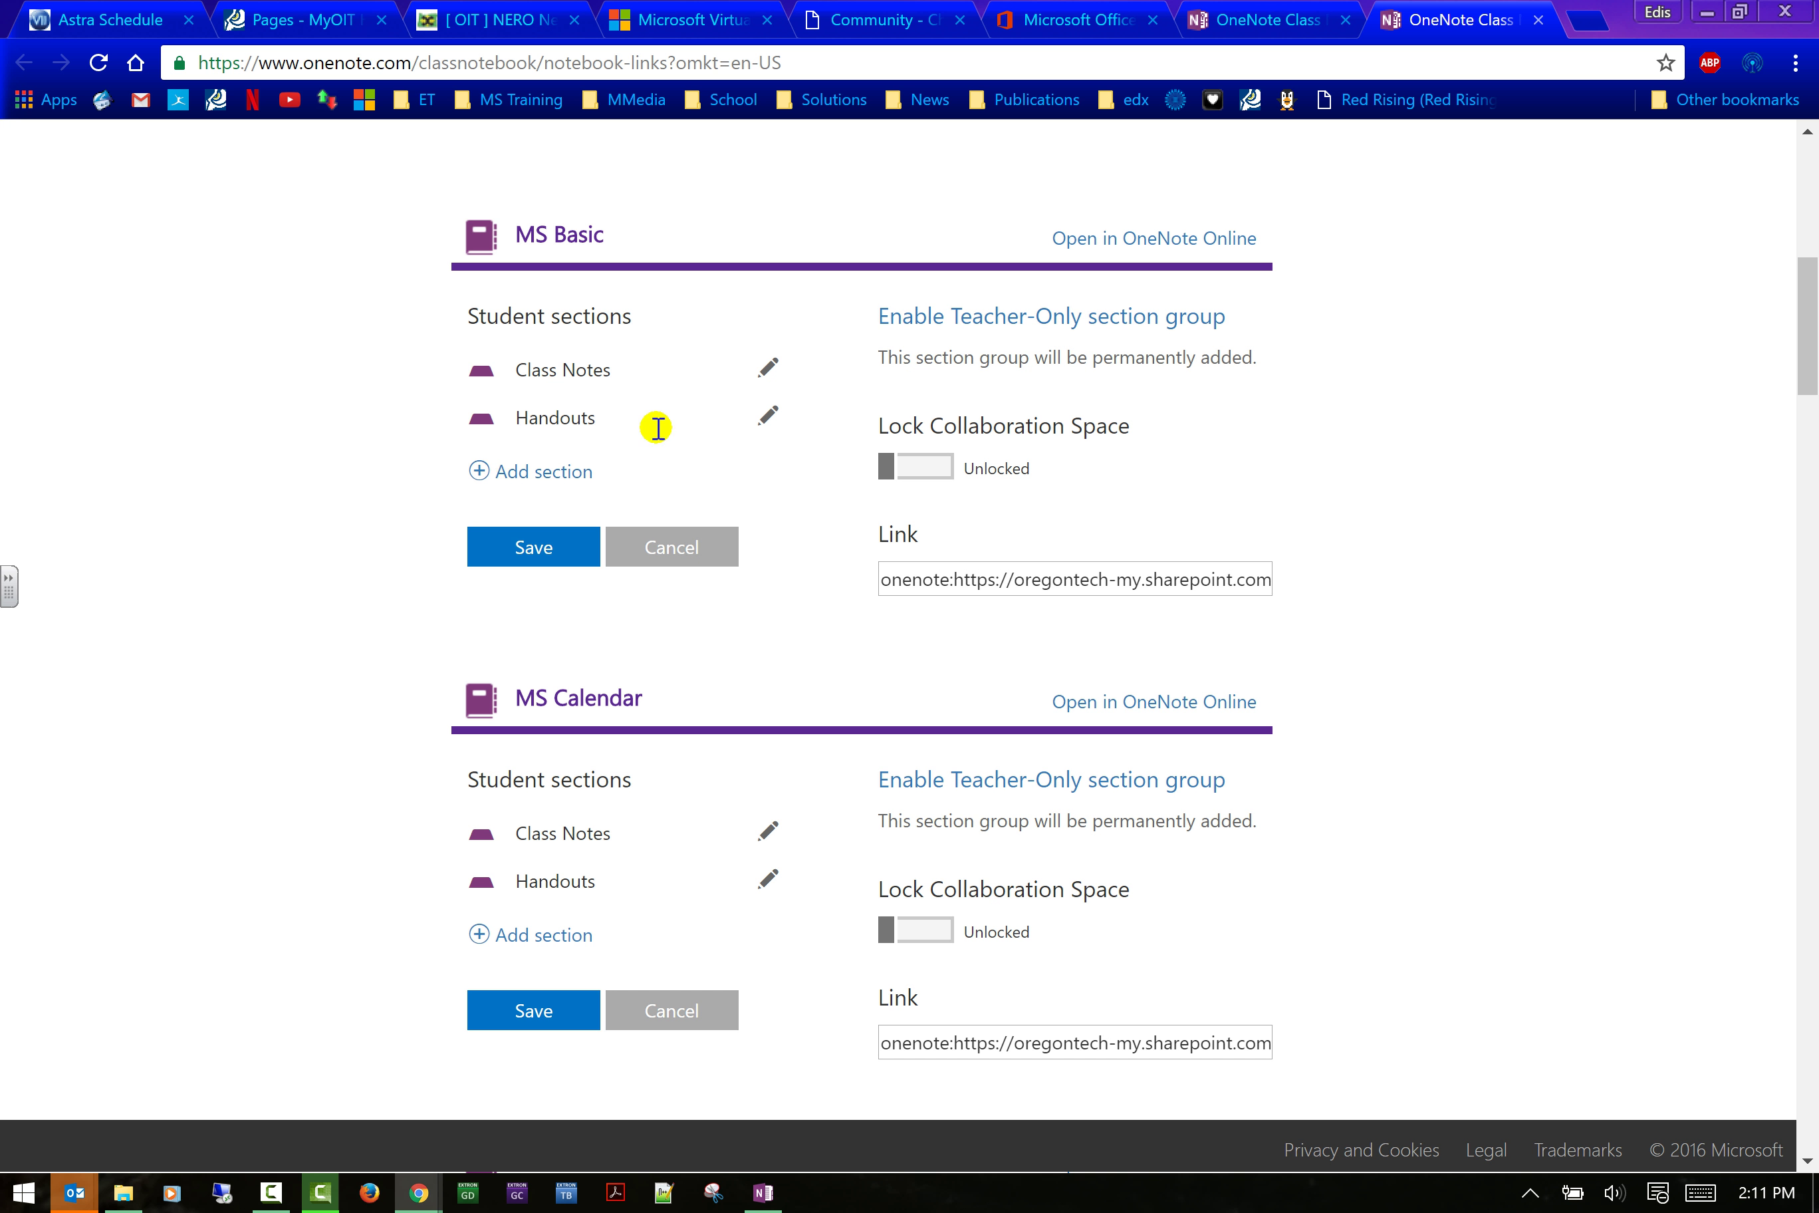
pyautogui.scroll(4, 658, 426)
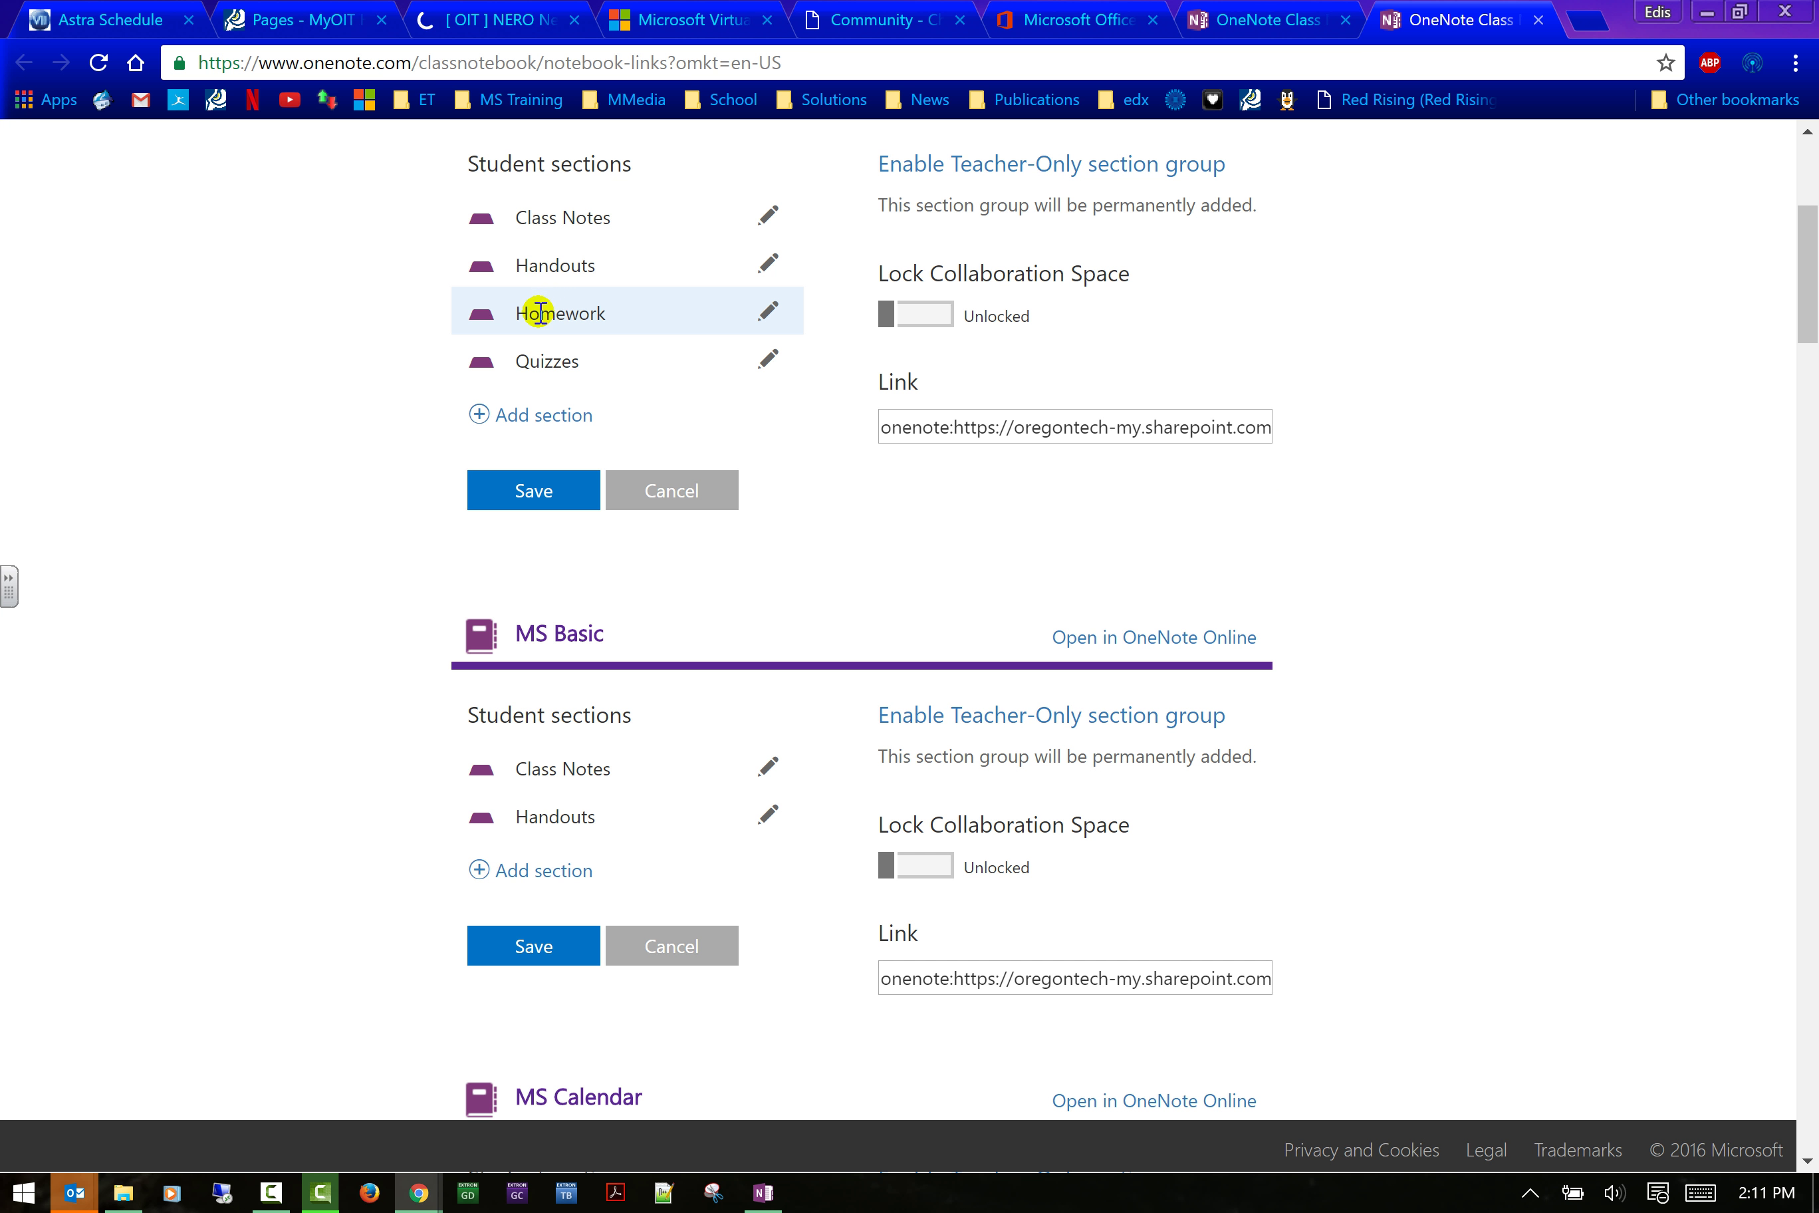
pyautogui.scroll(-1, 178, 384)
pyautogui.scroll(-7, 180, 381)
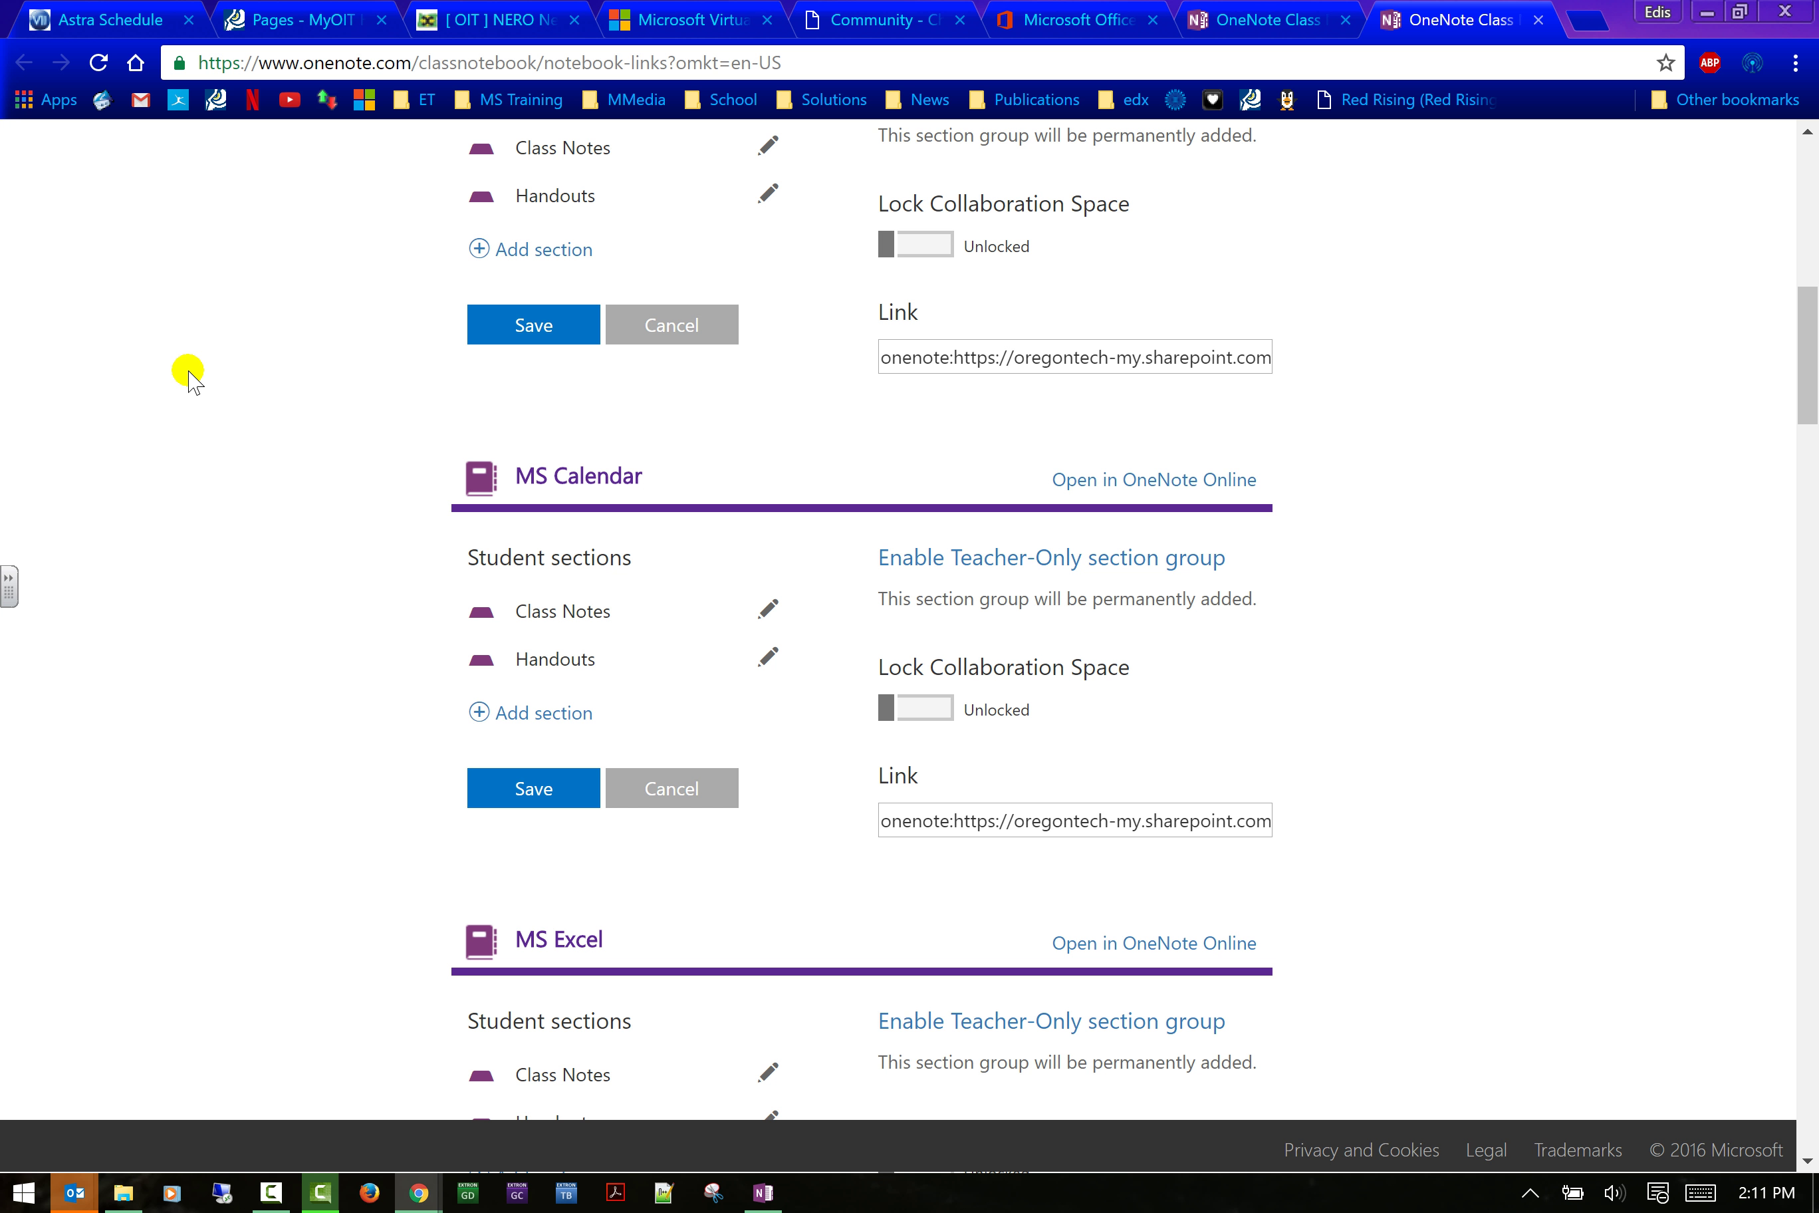
pyautogui.click(1538, 21)
# Close the browser pages and collapse the Smartboard and OneNote Notebook section lists.
pyautogui.click(1540, 21)
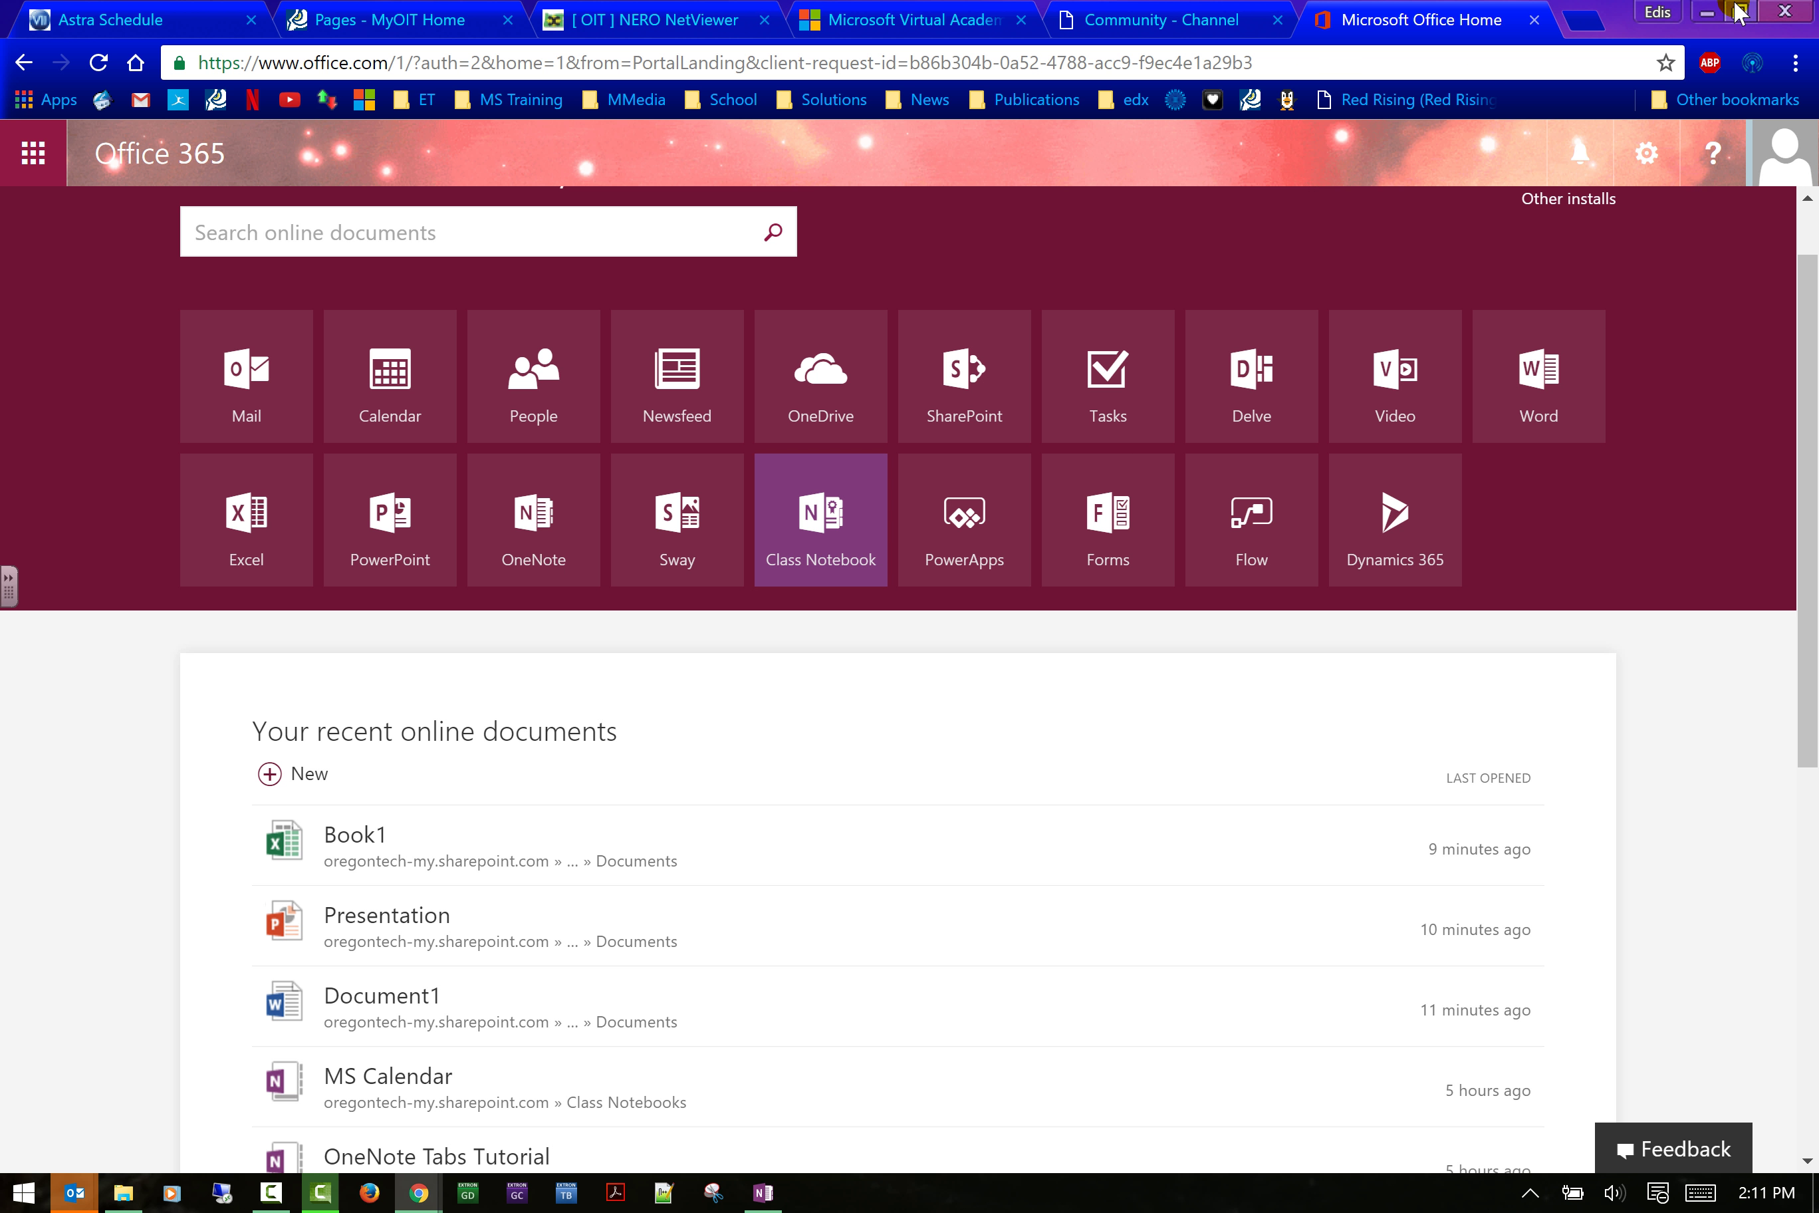
pyautogui.click(1706, 12)
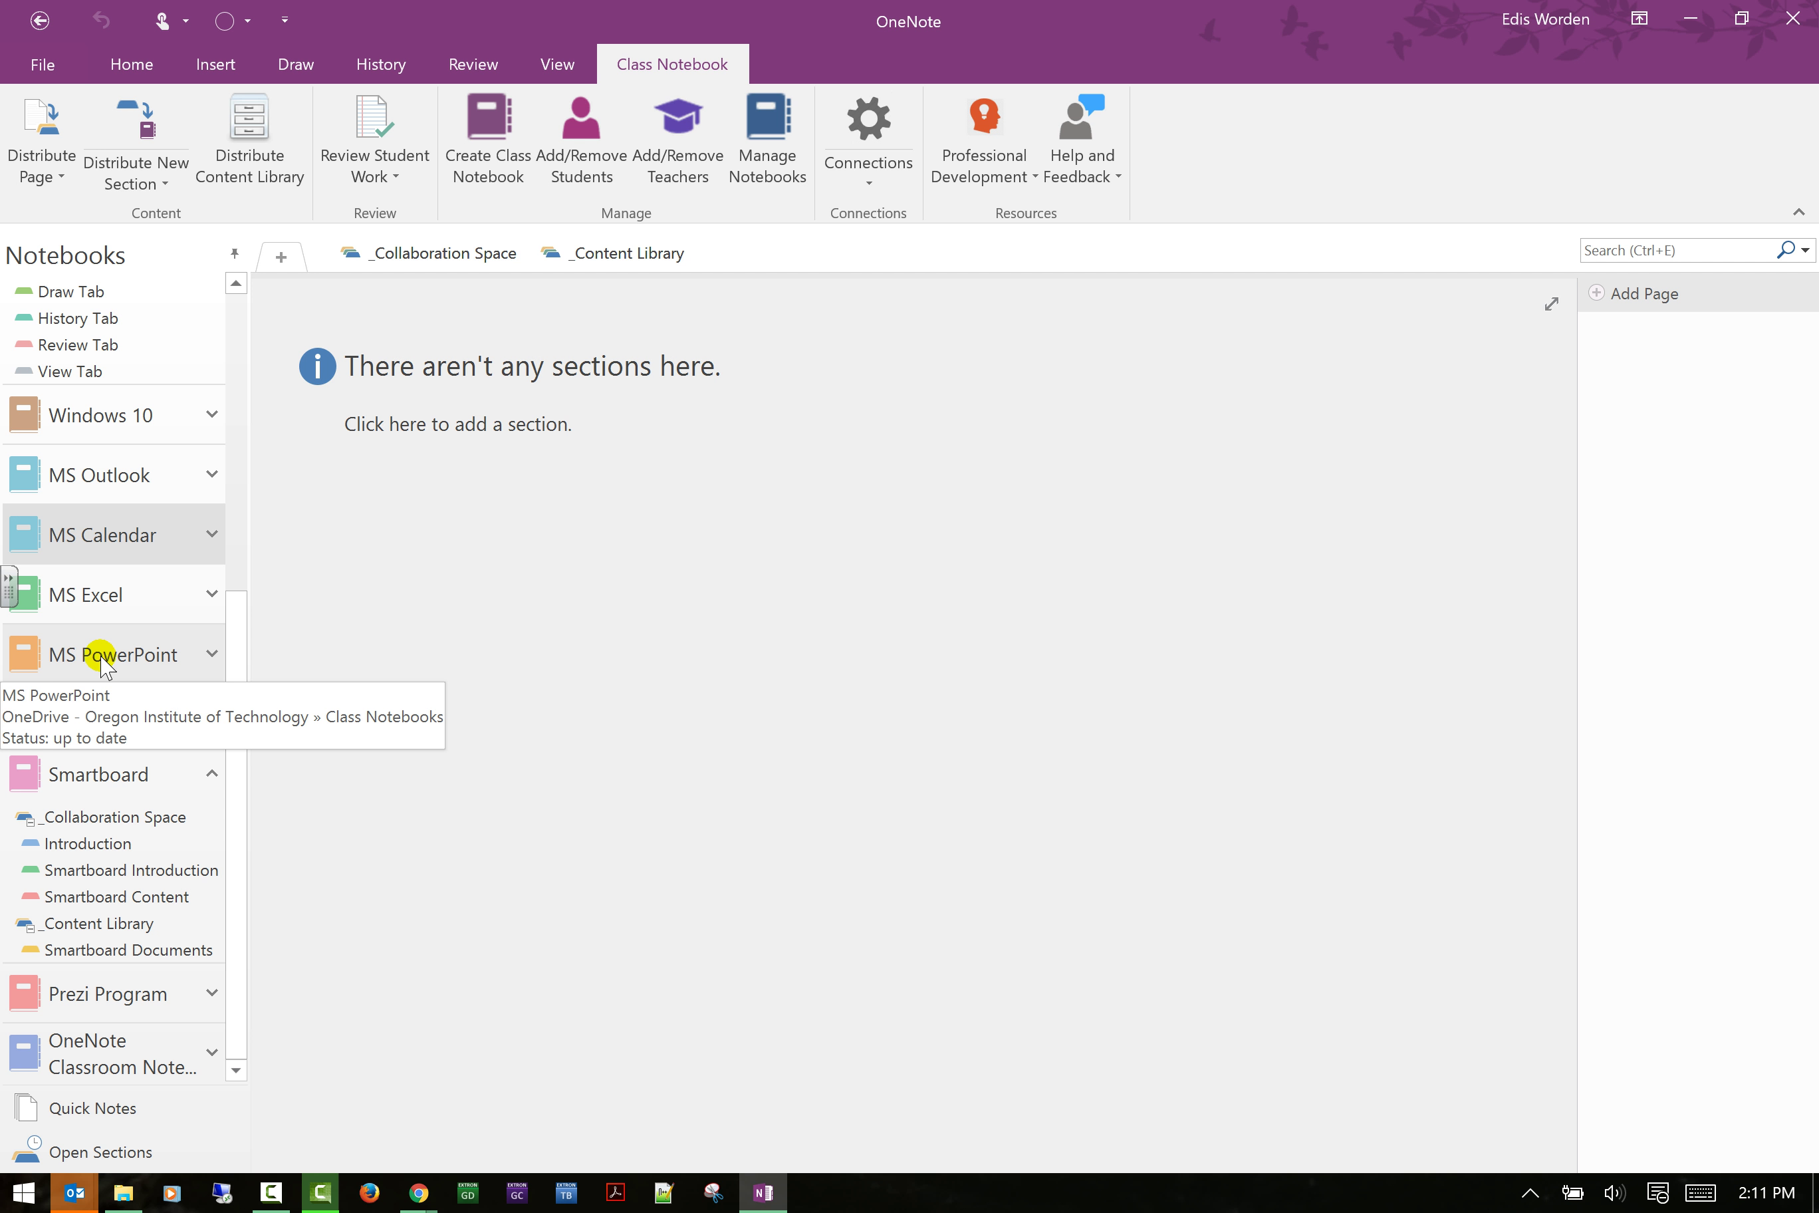
pyautogui.click(216, 774)
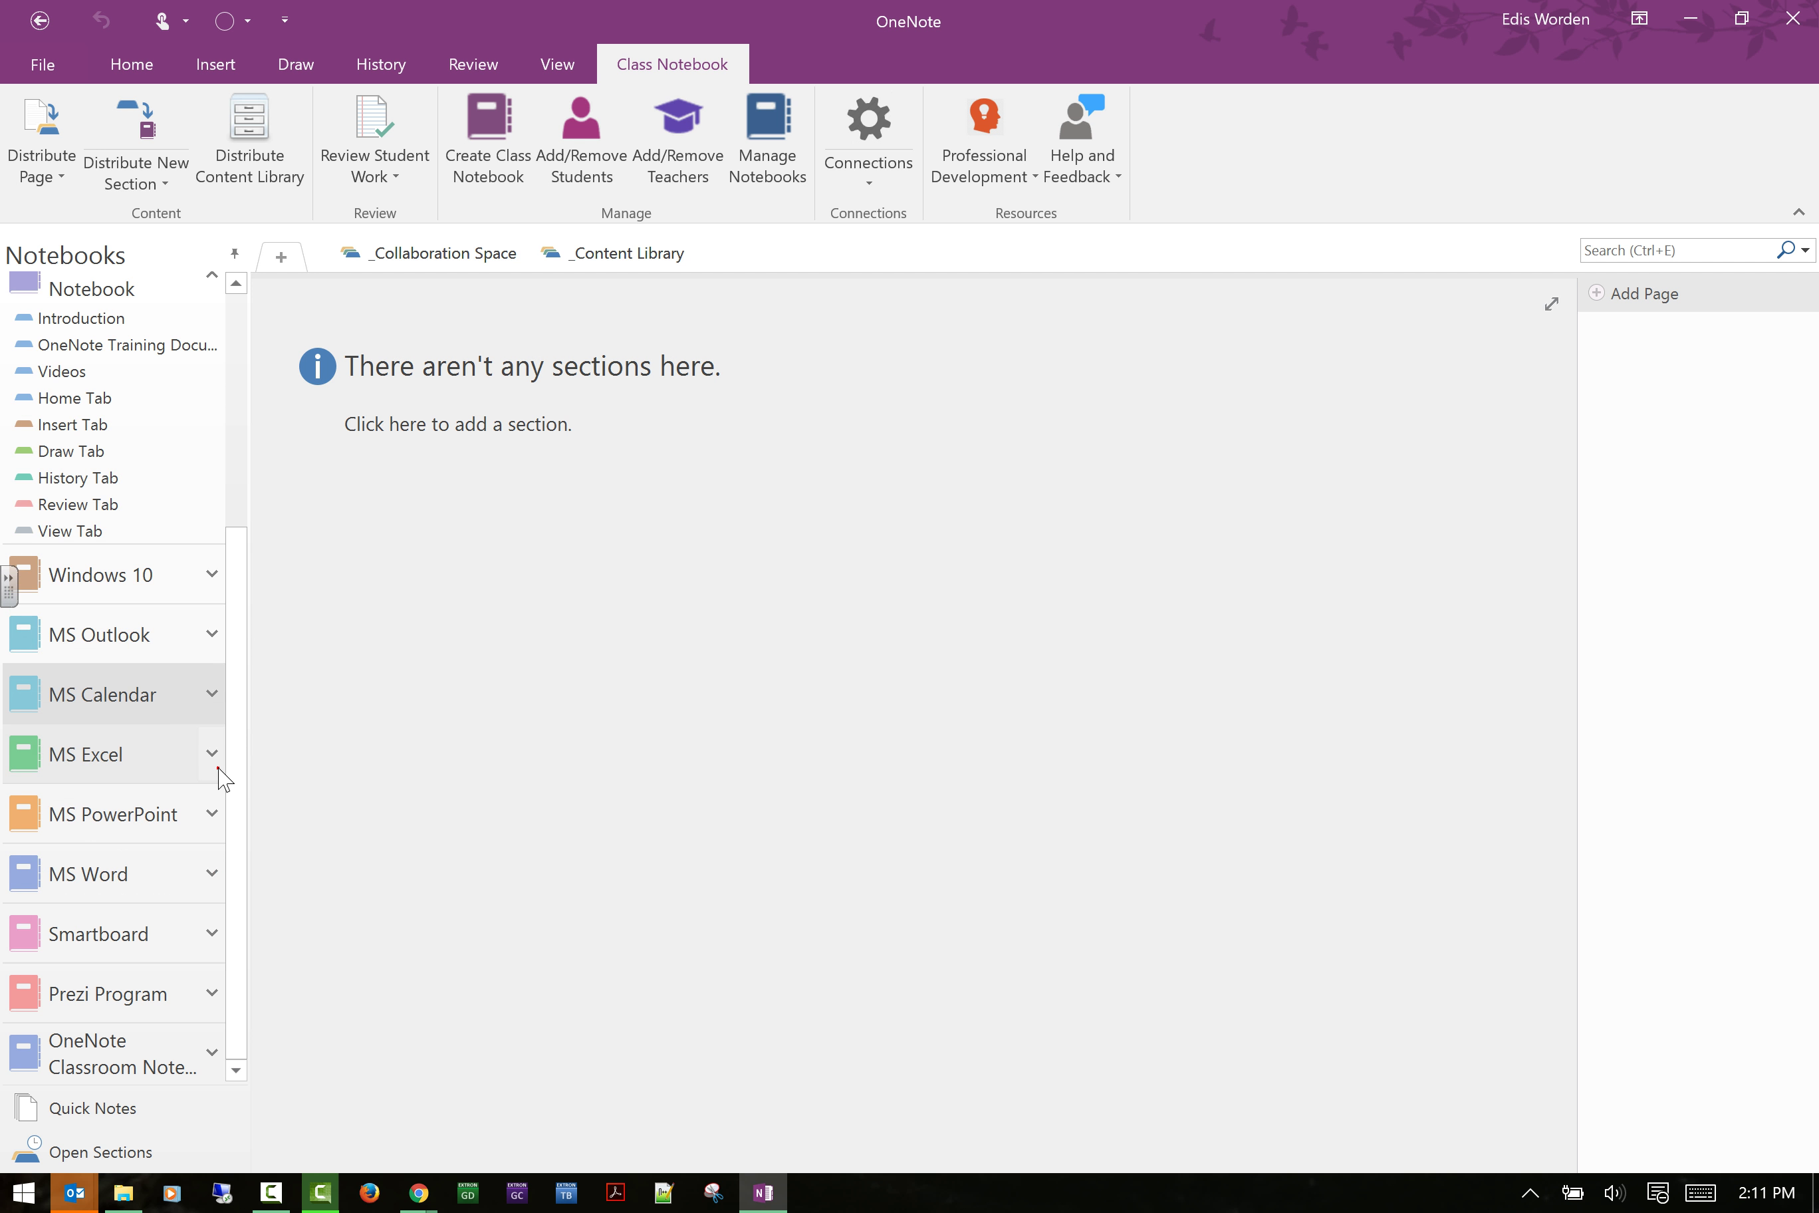
pyautogui.scroll(3, 216, 762)
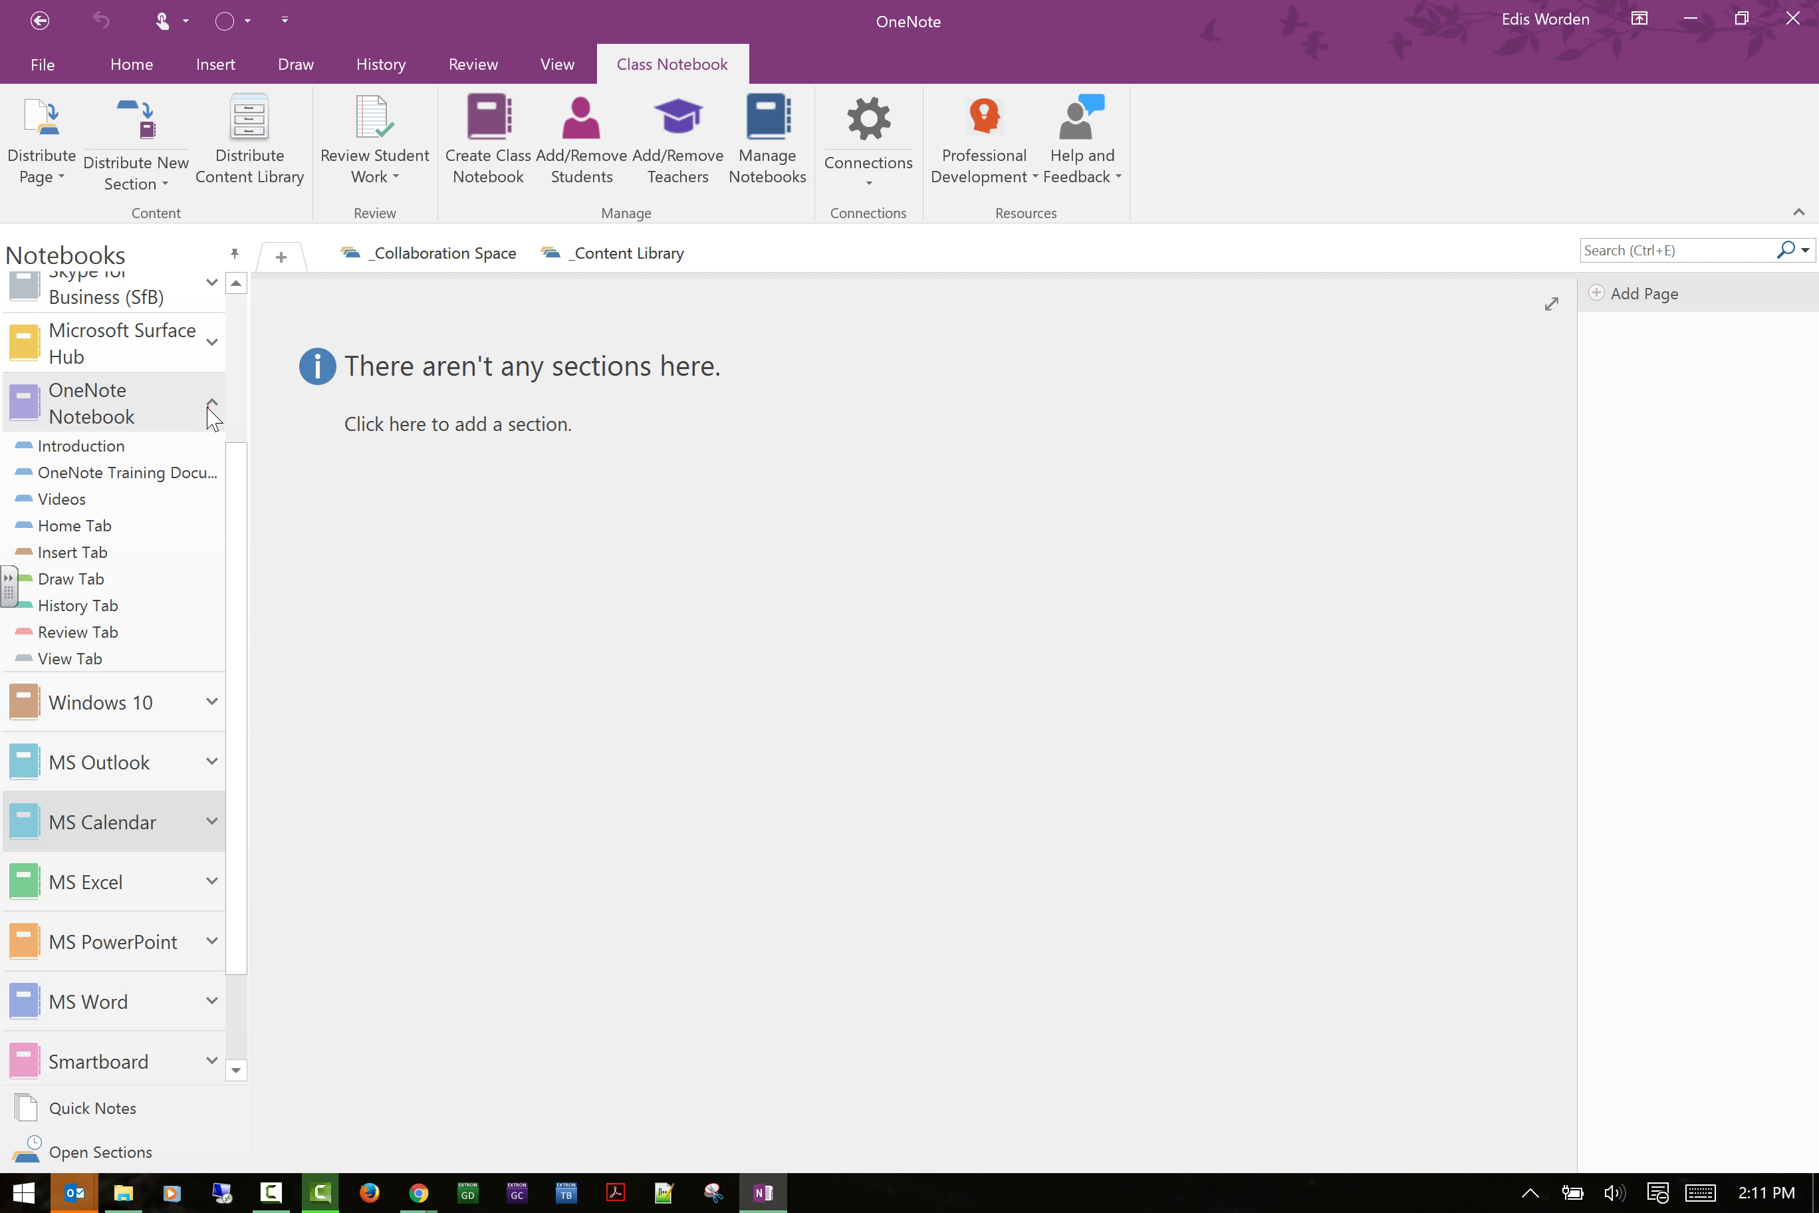
pyautogui.click(215, 401)
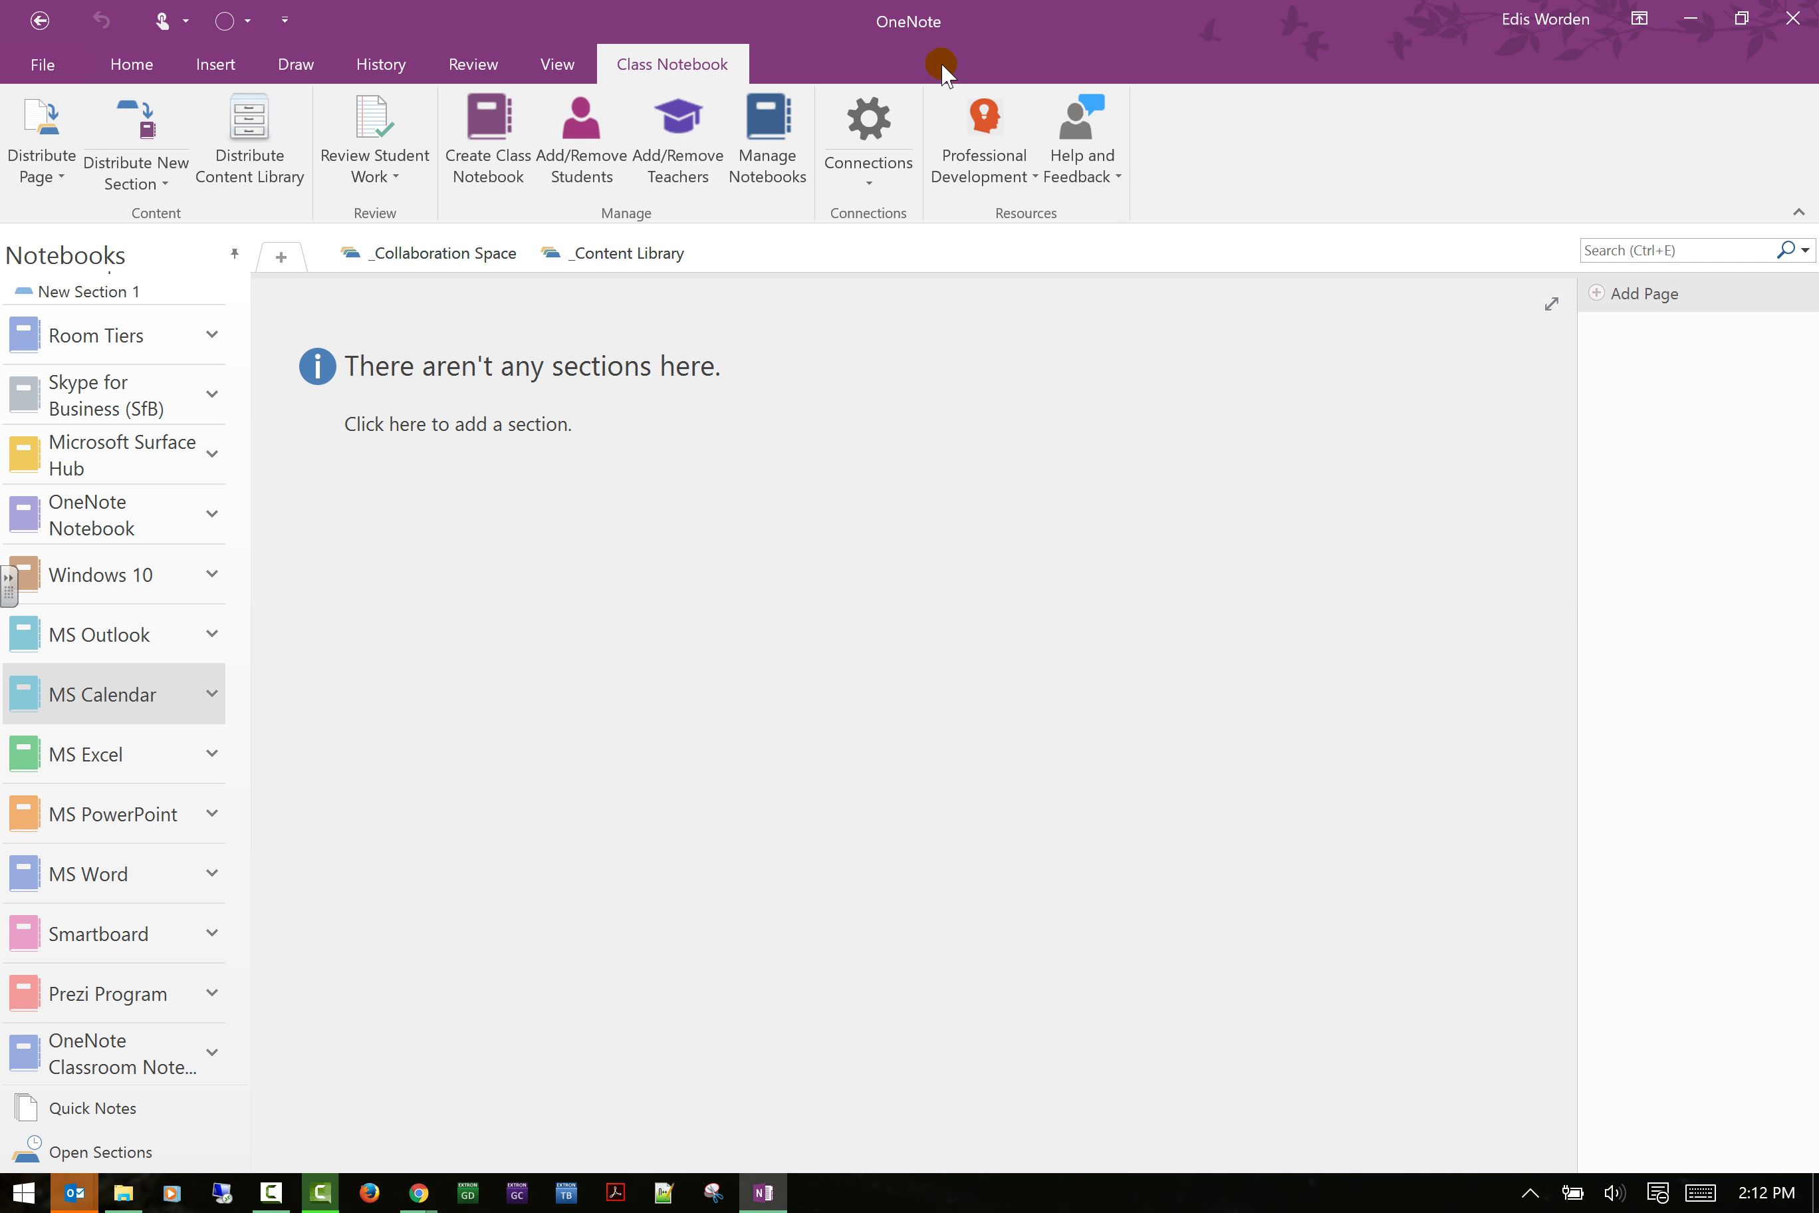
# Open Manage Connections and browse the list of available LMS and SIS systems.
pyautogui.click(877, 165)
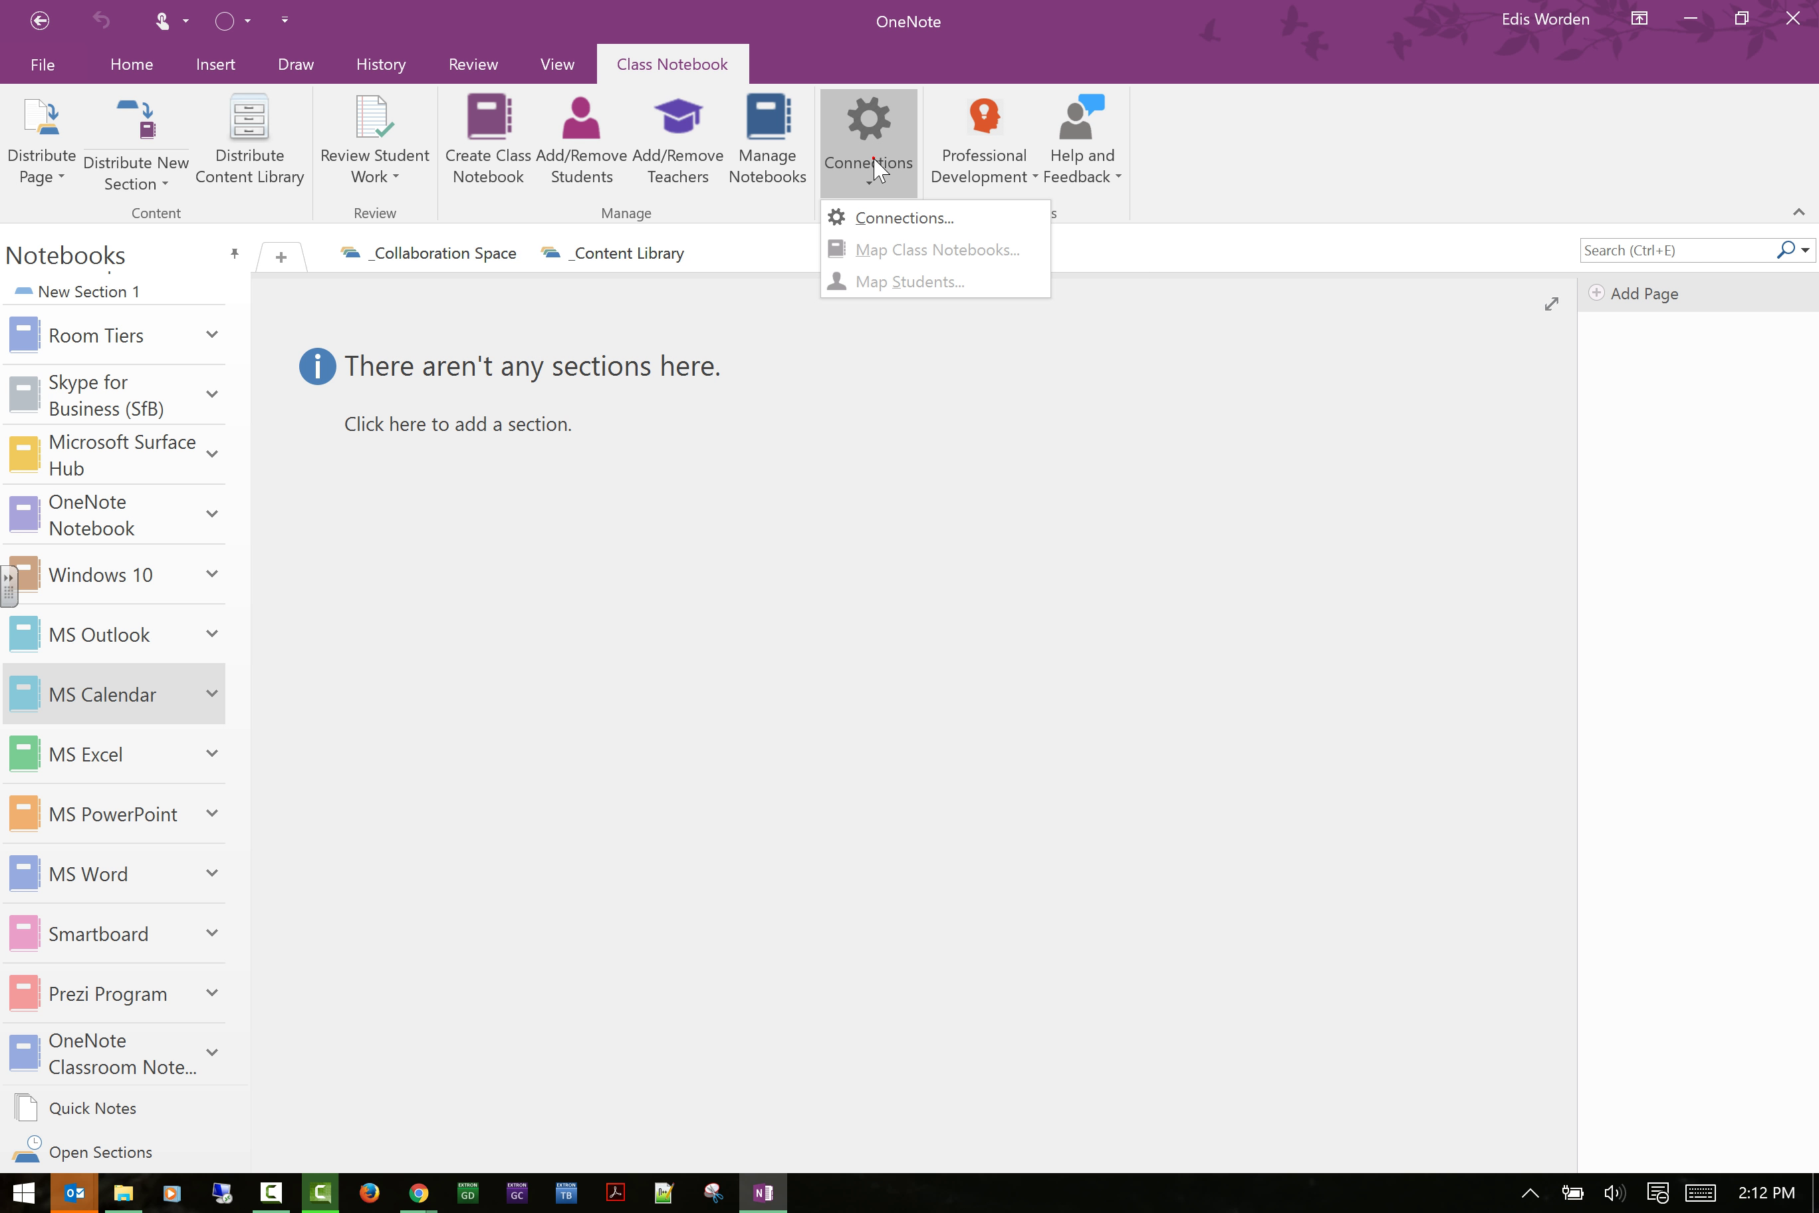
pyautogui.click(873, 218)
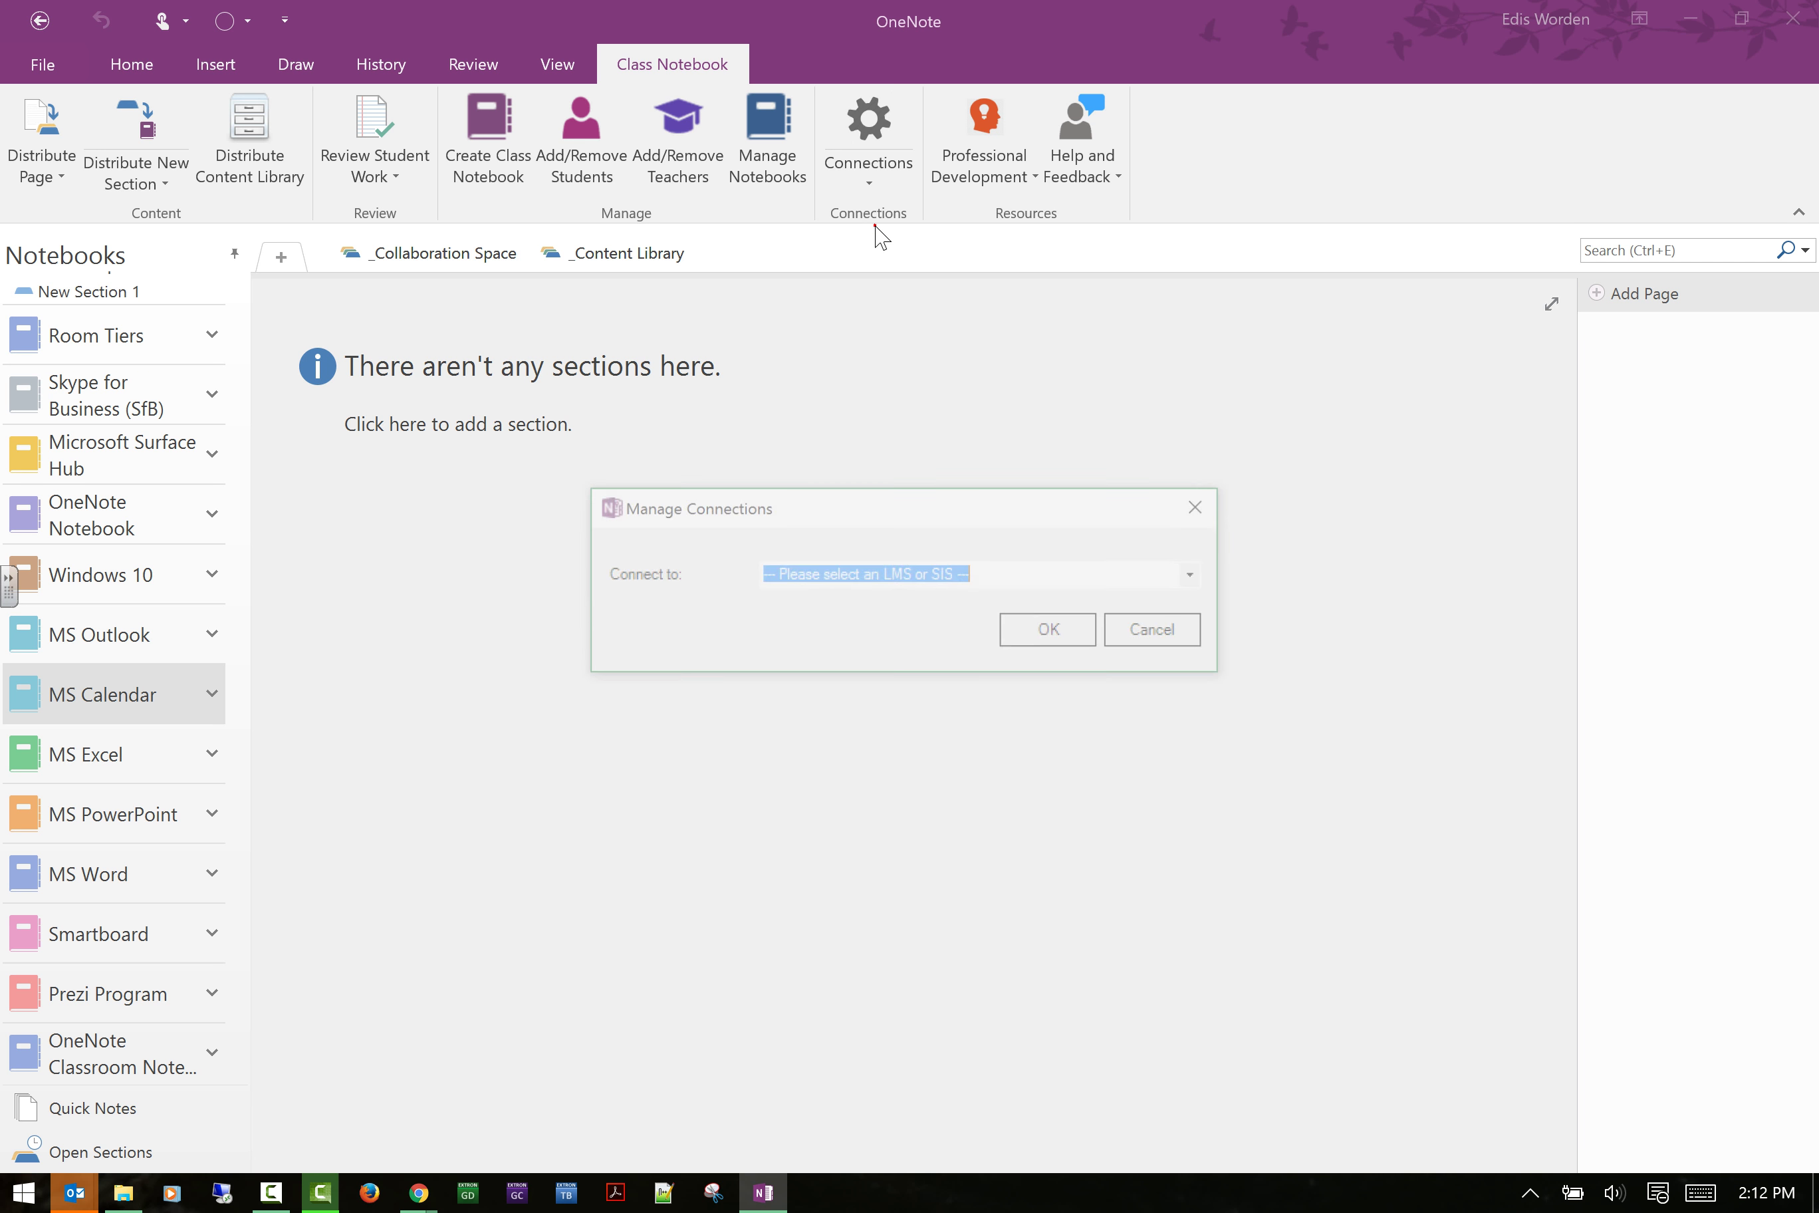
pyautogui.click(1201, 576)
pyautogui.moveTo(1197, 579); pyautogui.dragTo(1047, 672)
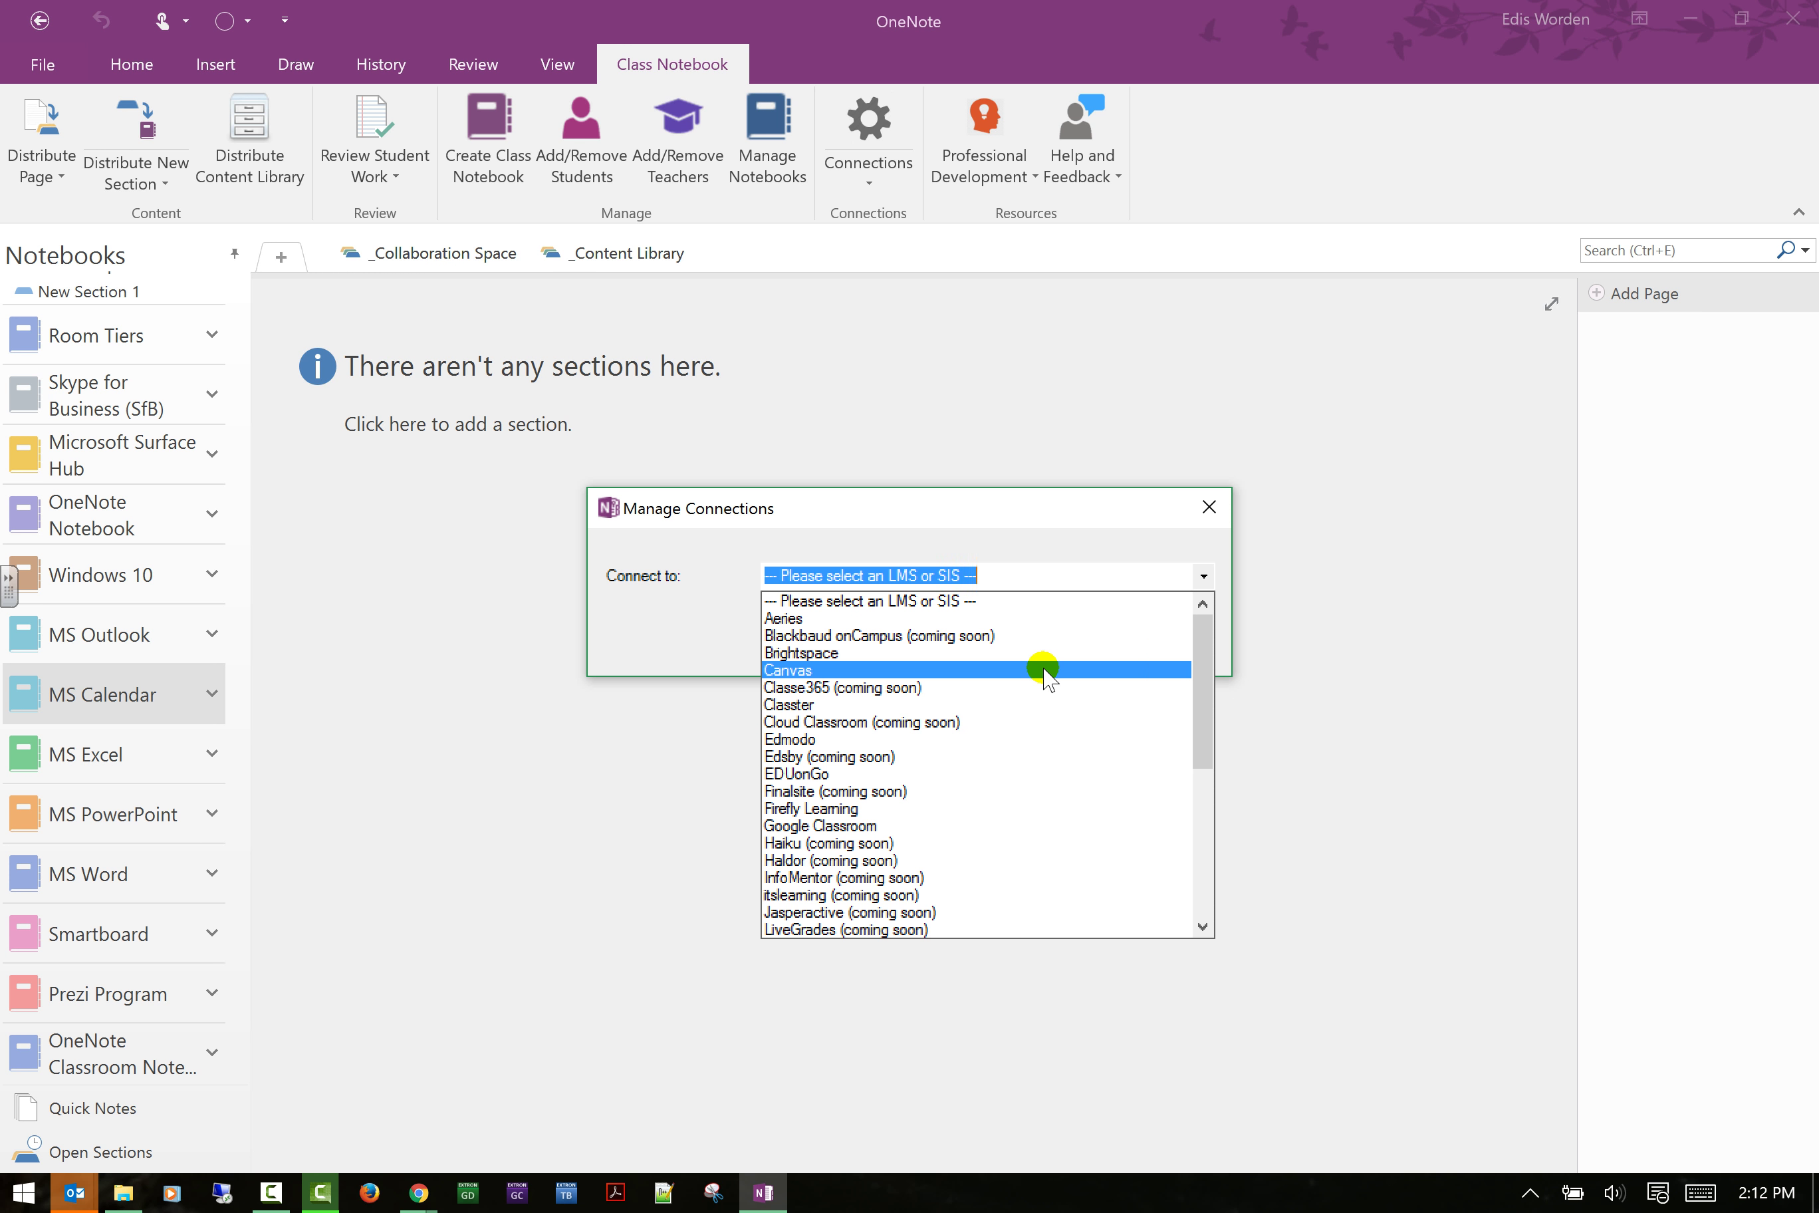
pyautogui.scroll(-3, 1047, 672)
pyautogui.scroll(-4, 1046, 671)
pyautogui.scroll(-2, 1046, 672)
pyautogui.scroll(3, 1046, 671)
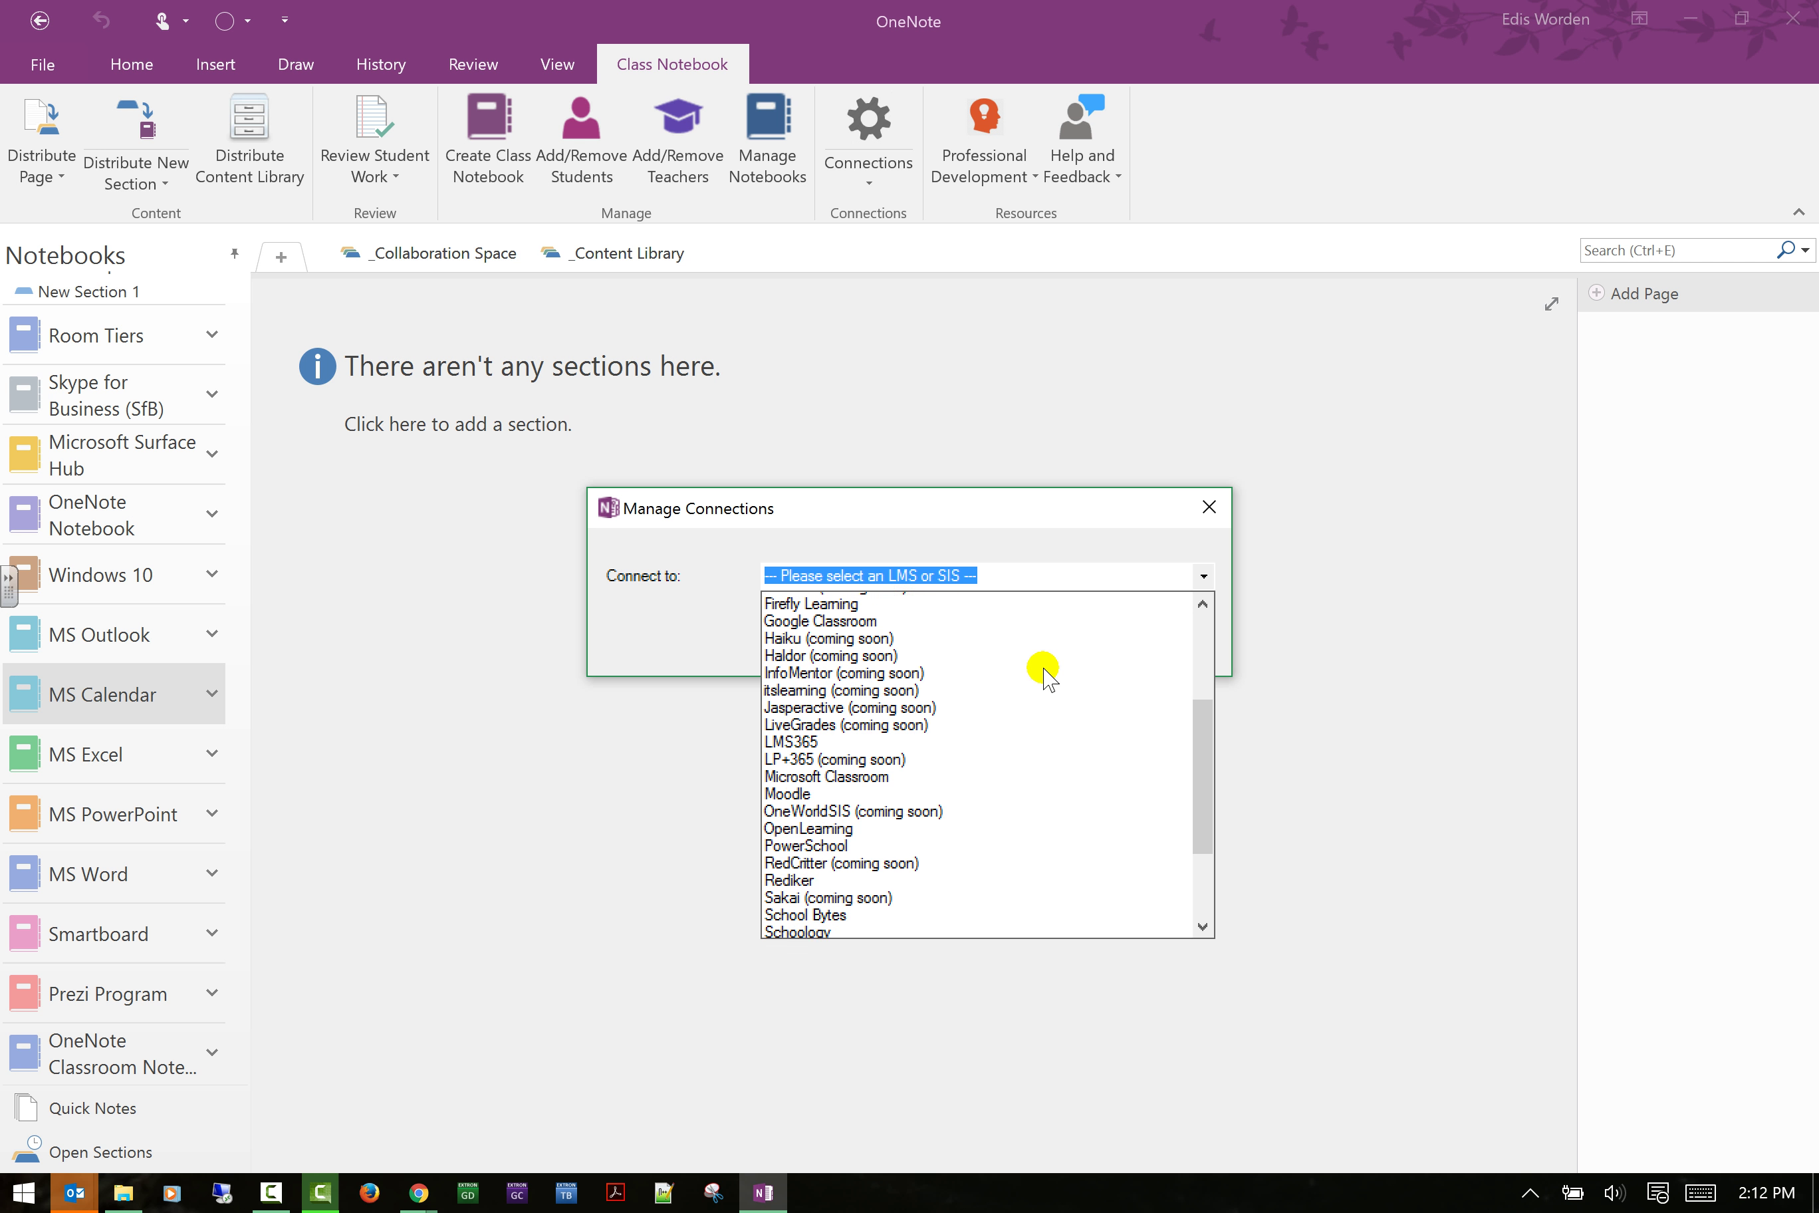
pyautogui.scroll(4, 1047, 673)
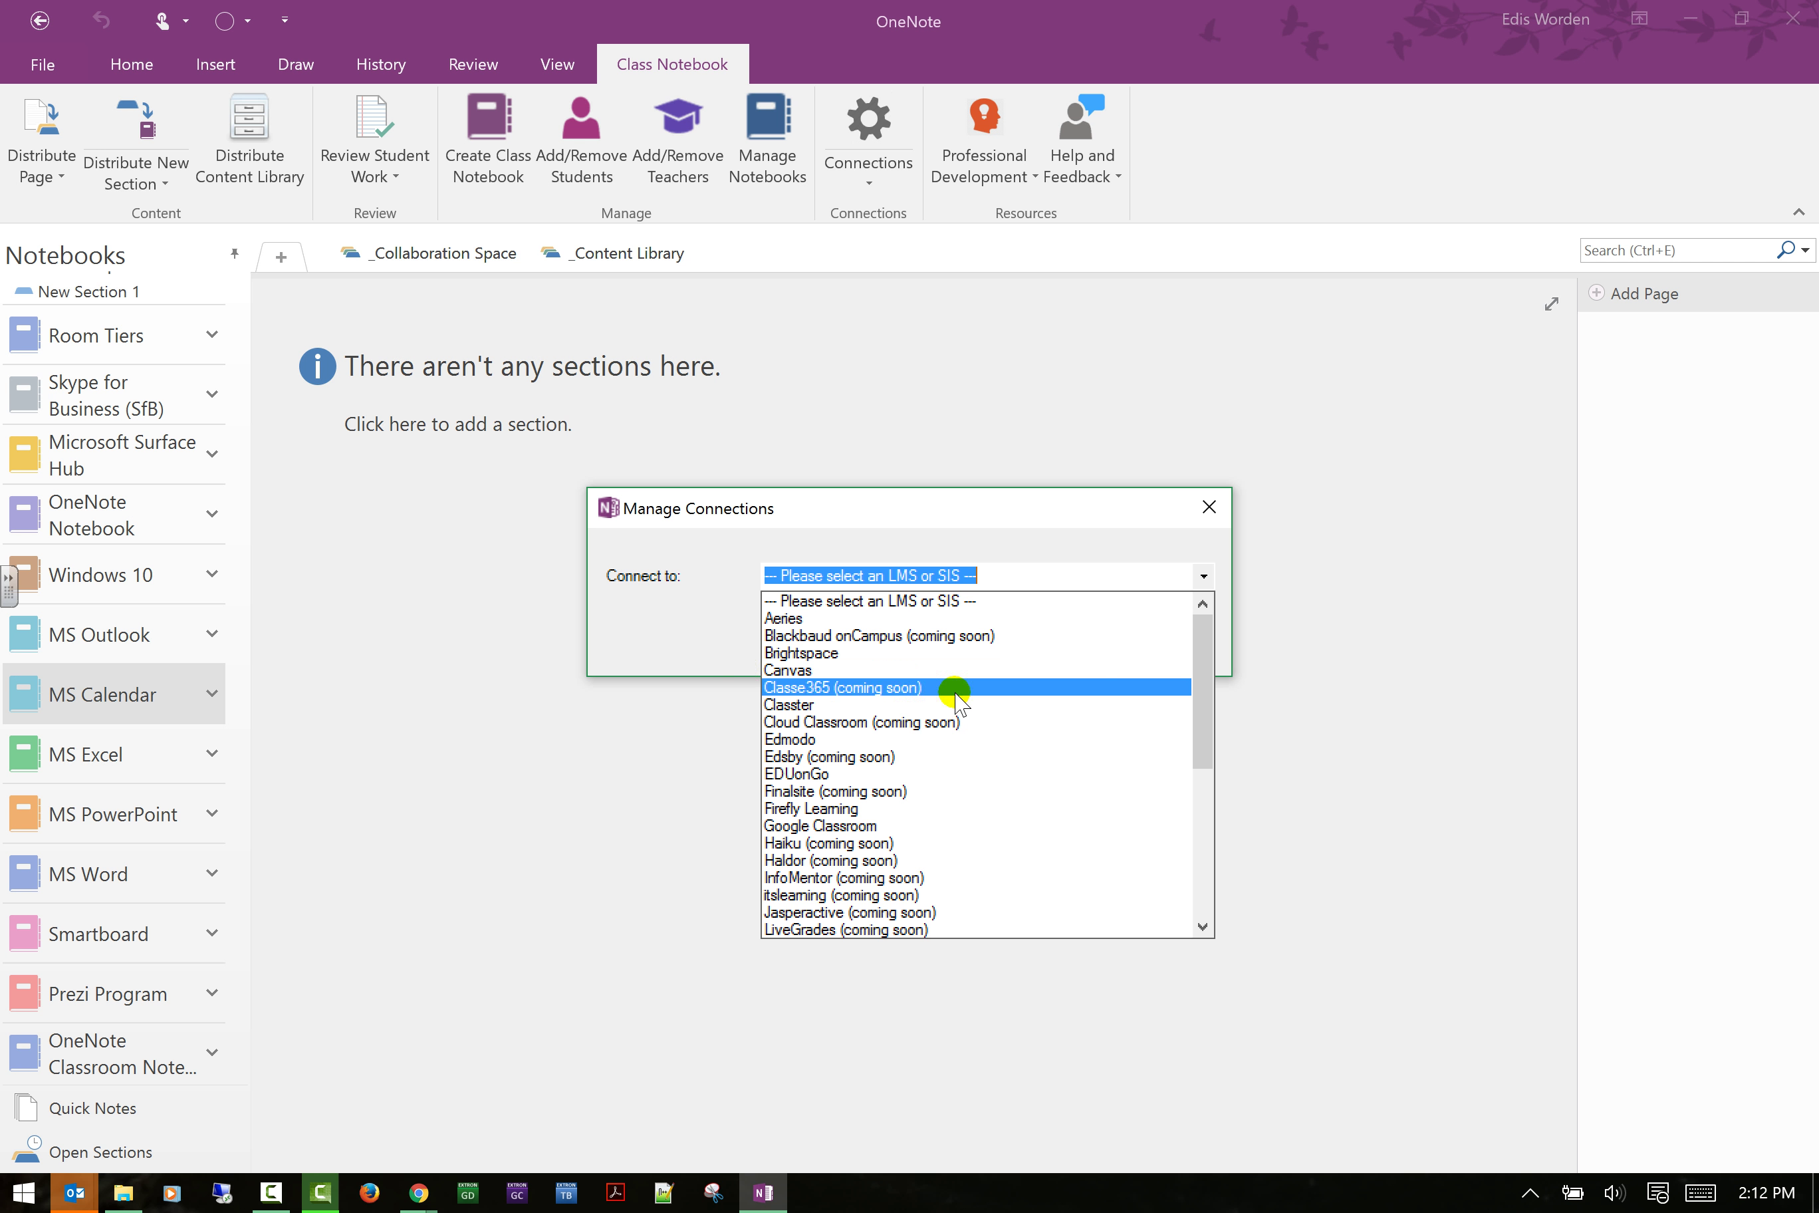
# Highlight Moodle, then close the list and the Manage Connections dialog without connecting.
pyautogui.scroll(-2, 949, 642)
pyautogui.scroll(-7, 949, 643)
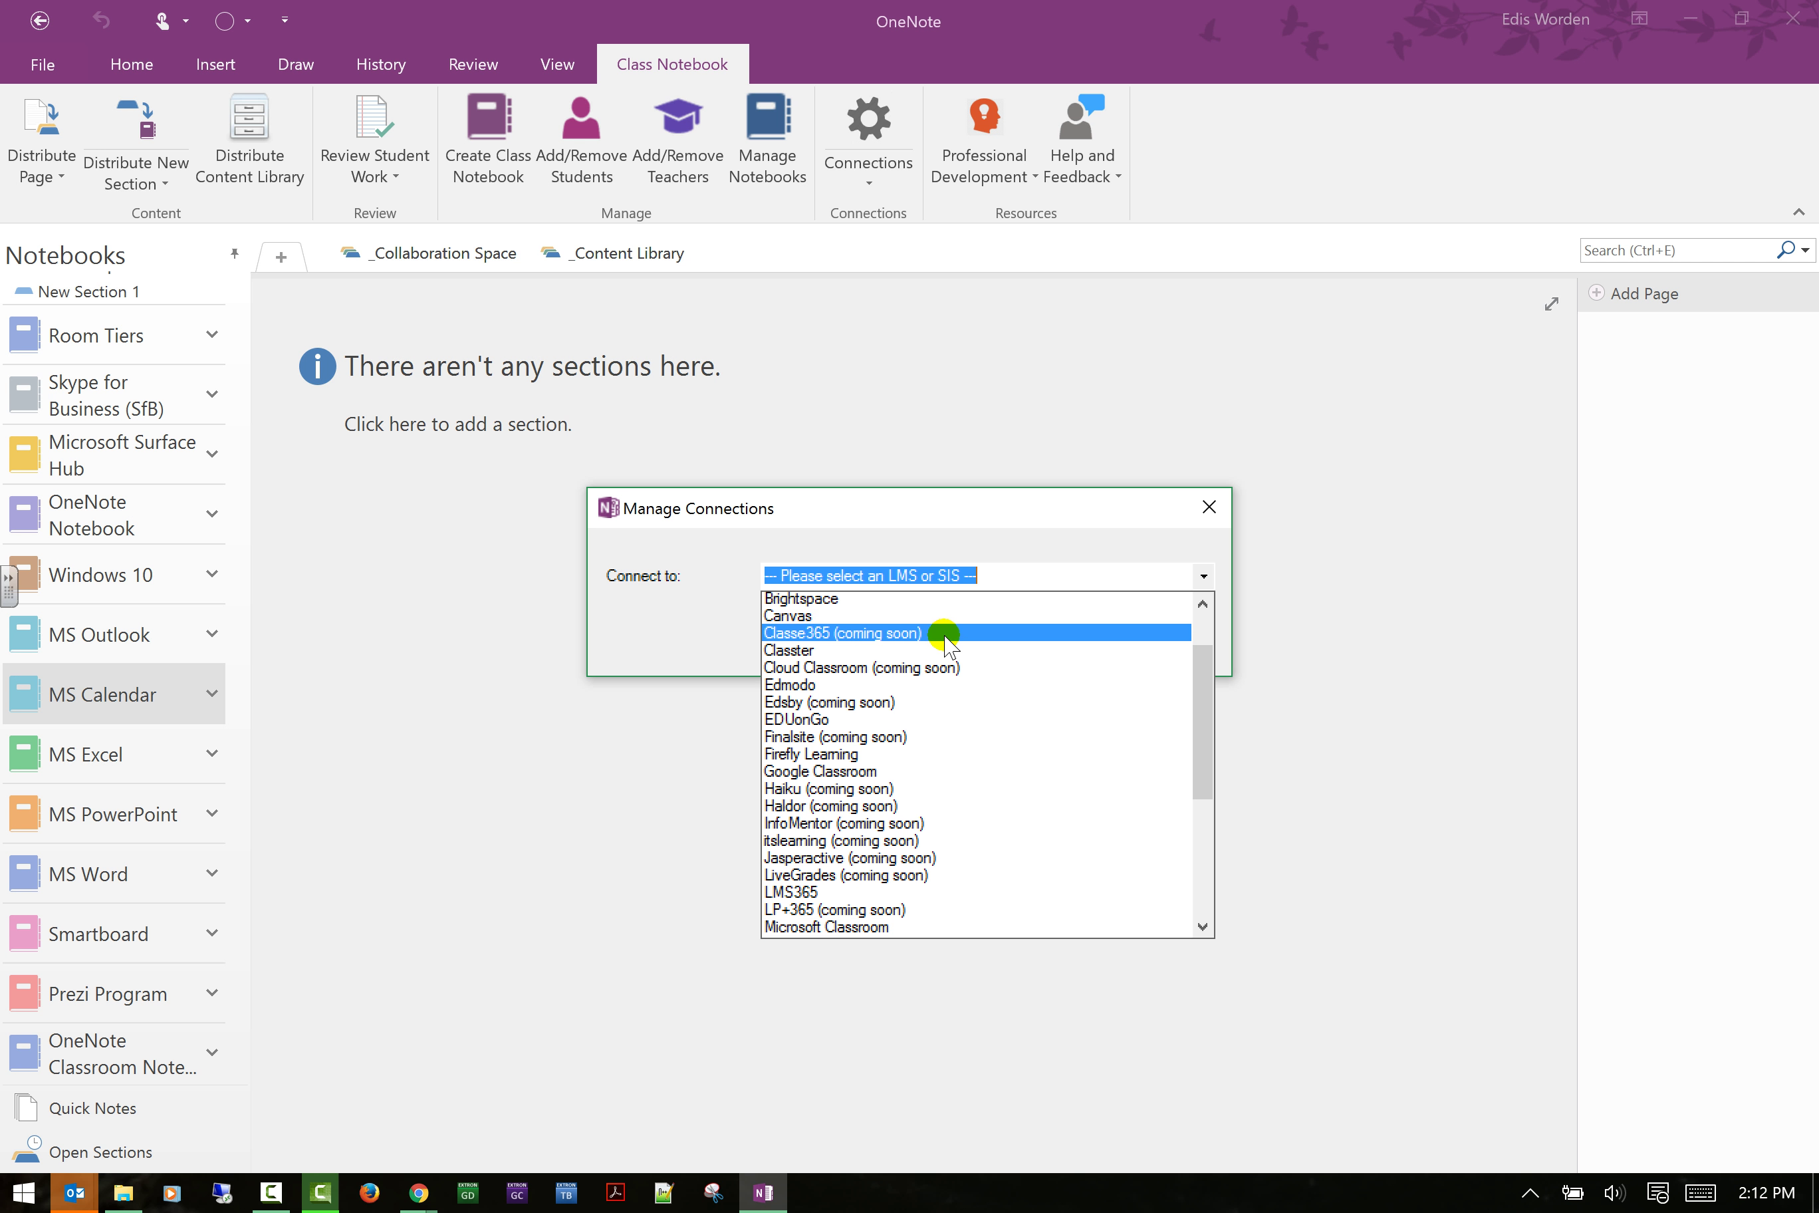
pyautogui.scroll(-2, 945, 642)
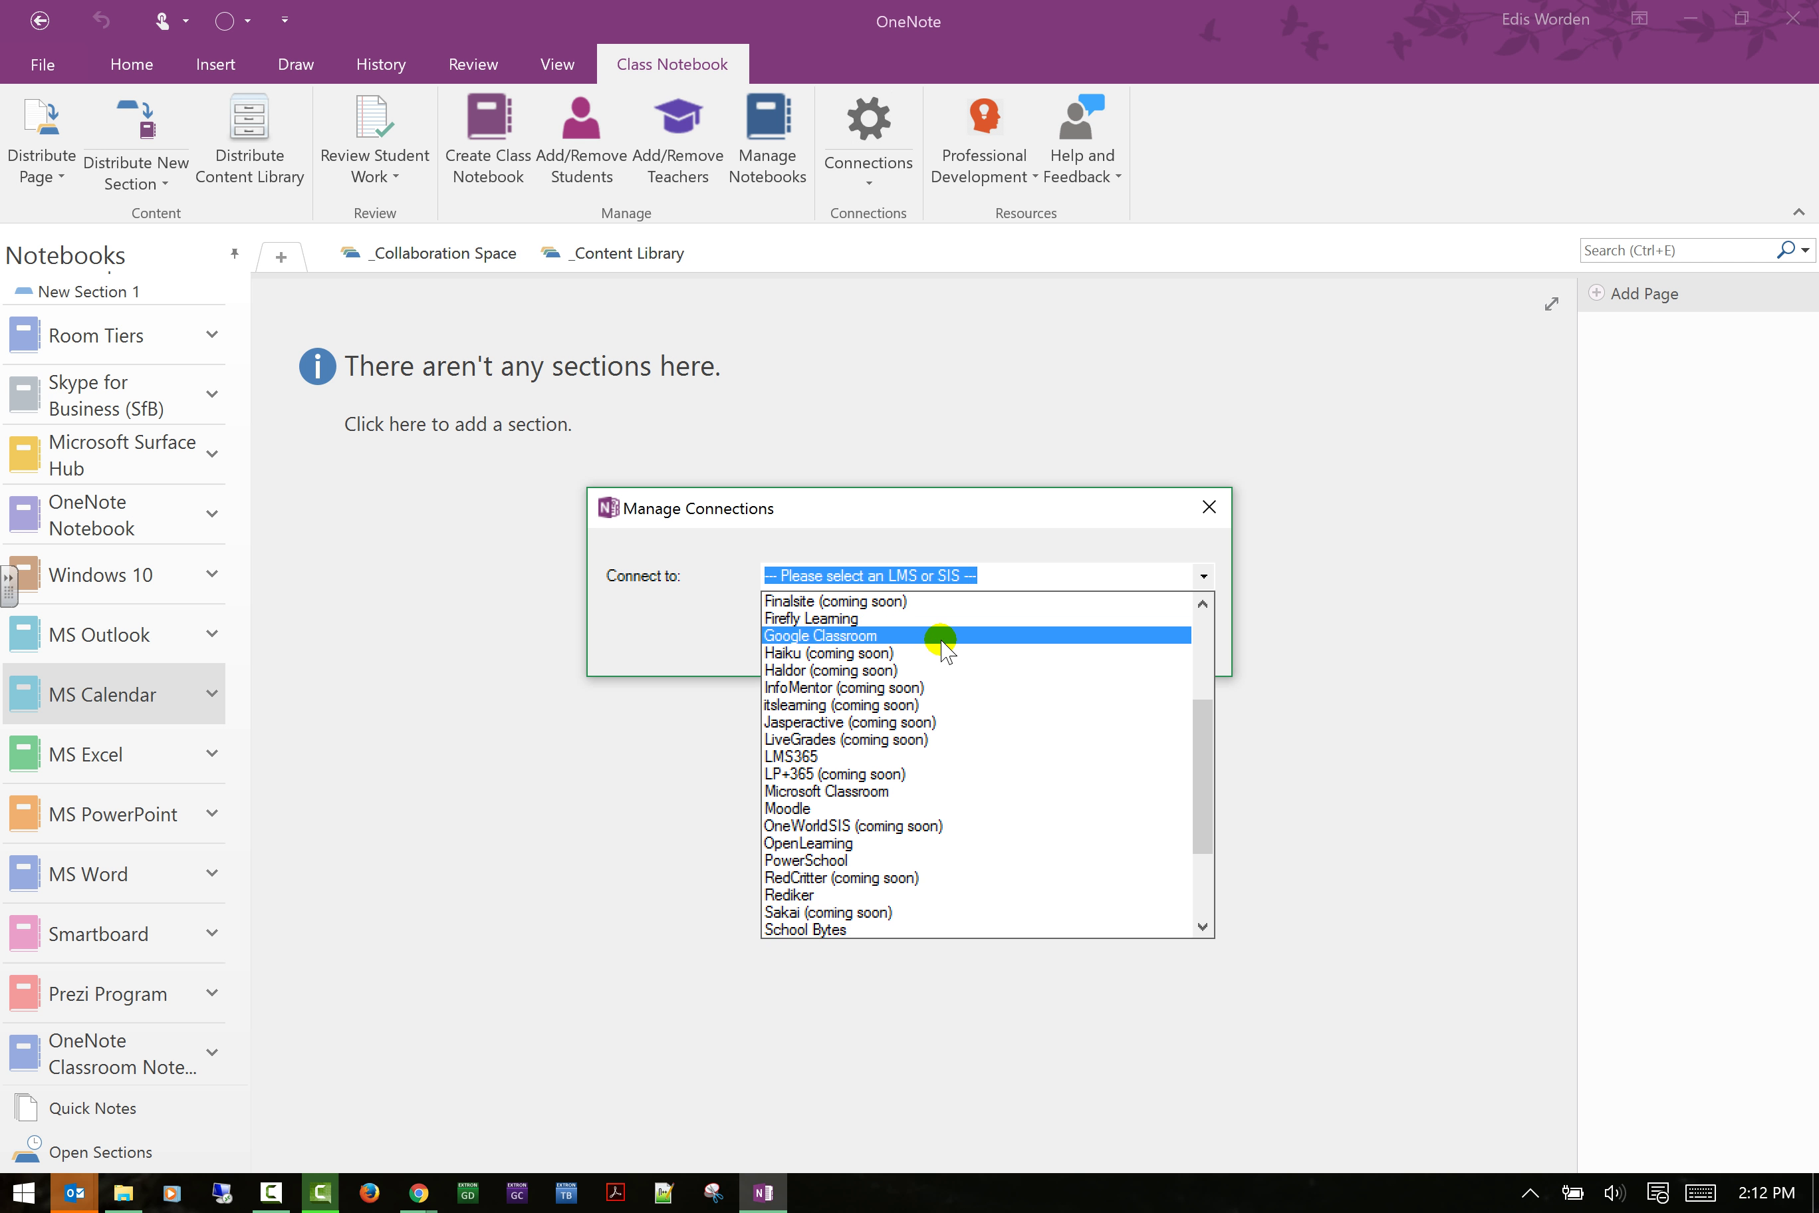
pyautogui.scroll(-5, 944, 641)
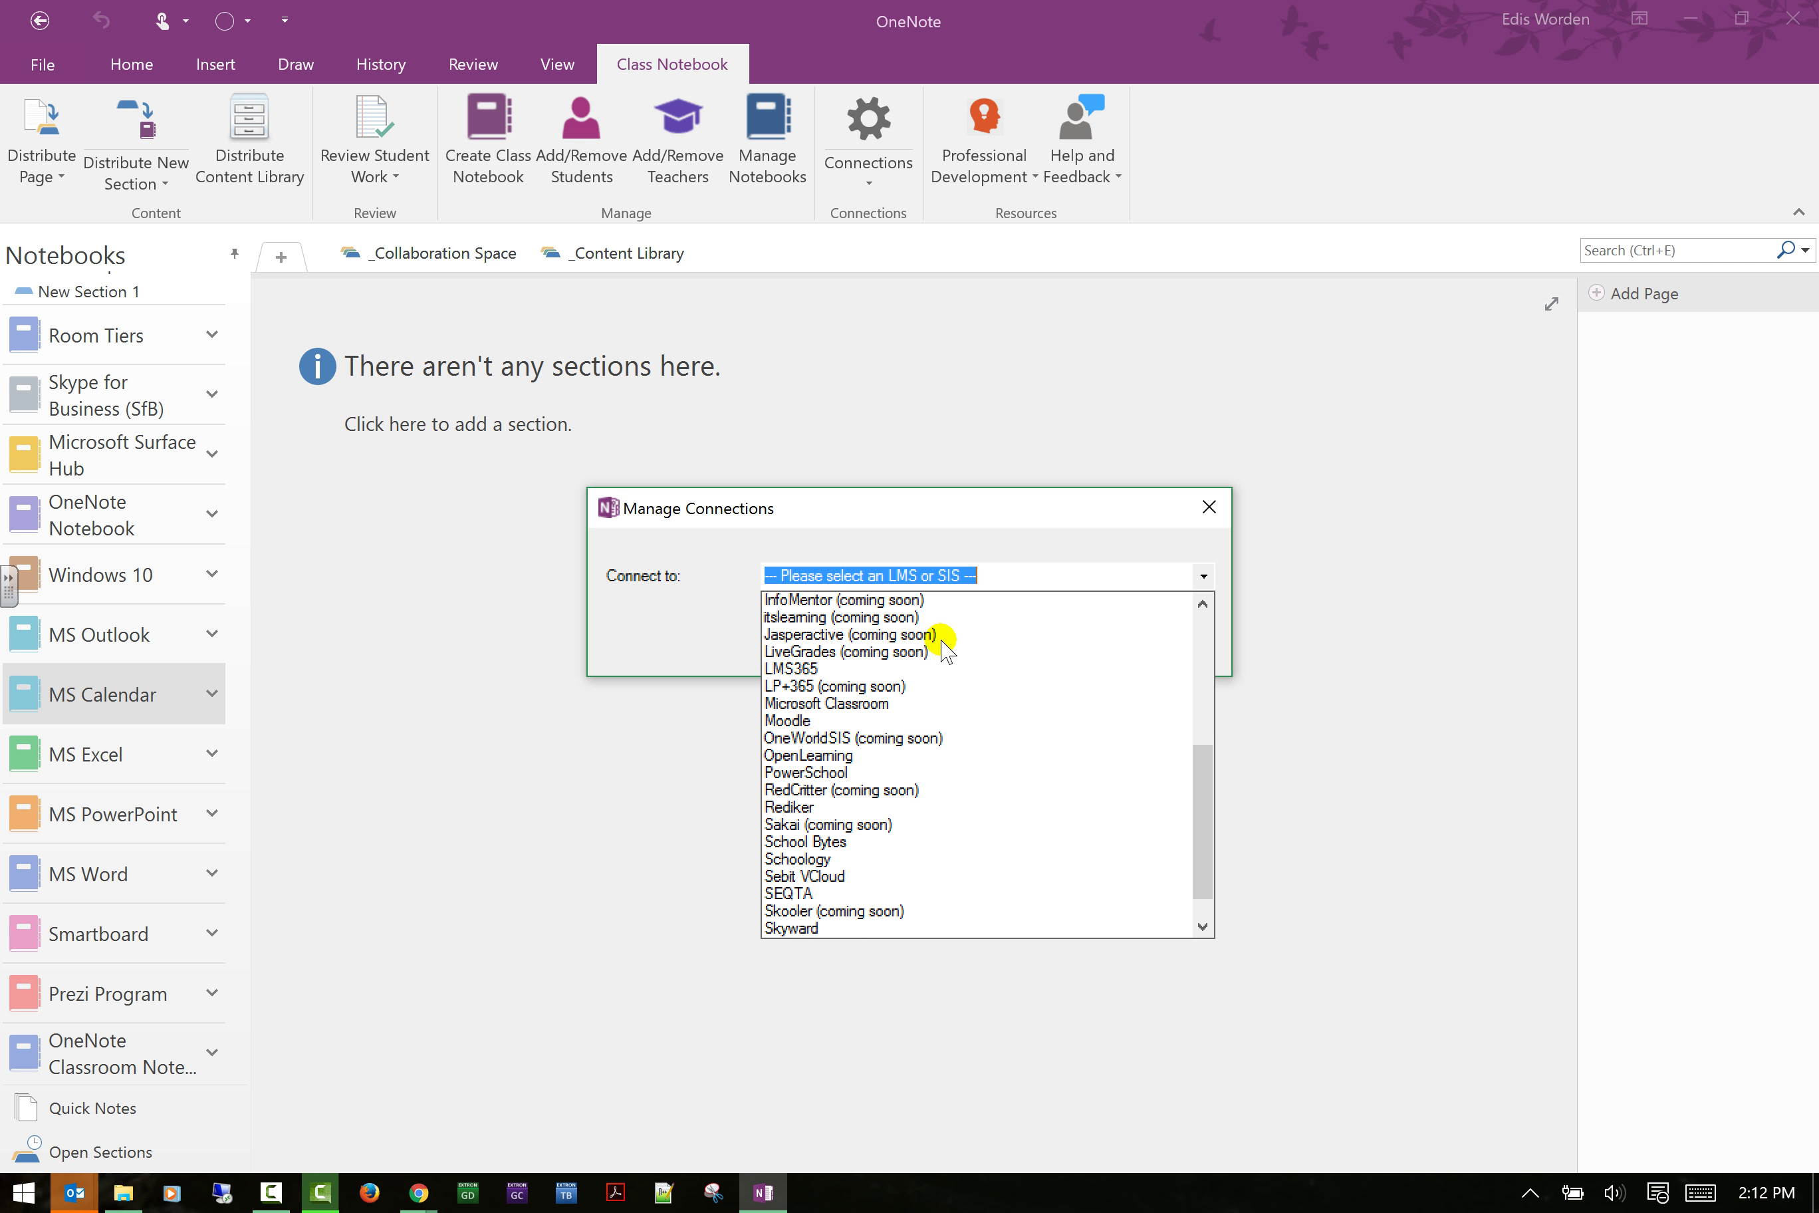
pyautogui.scroll(-2, 947, 650)
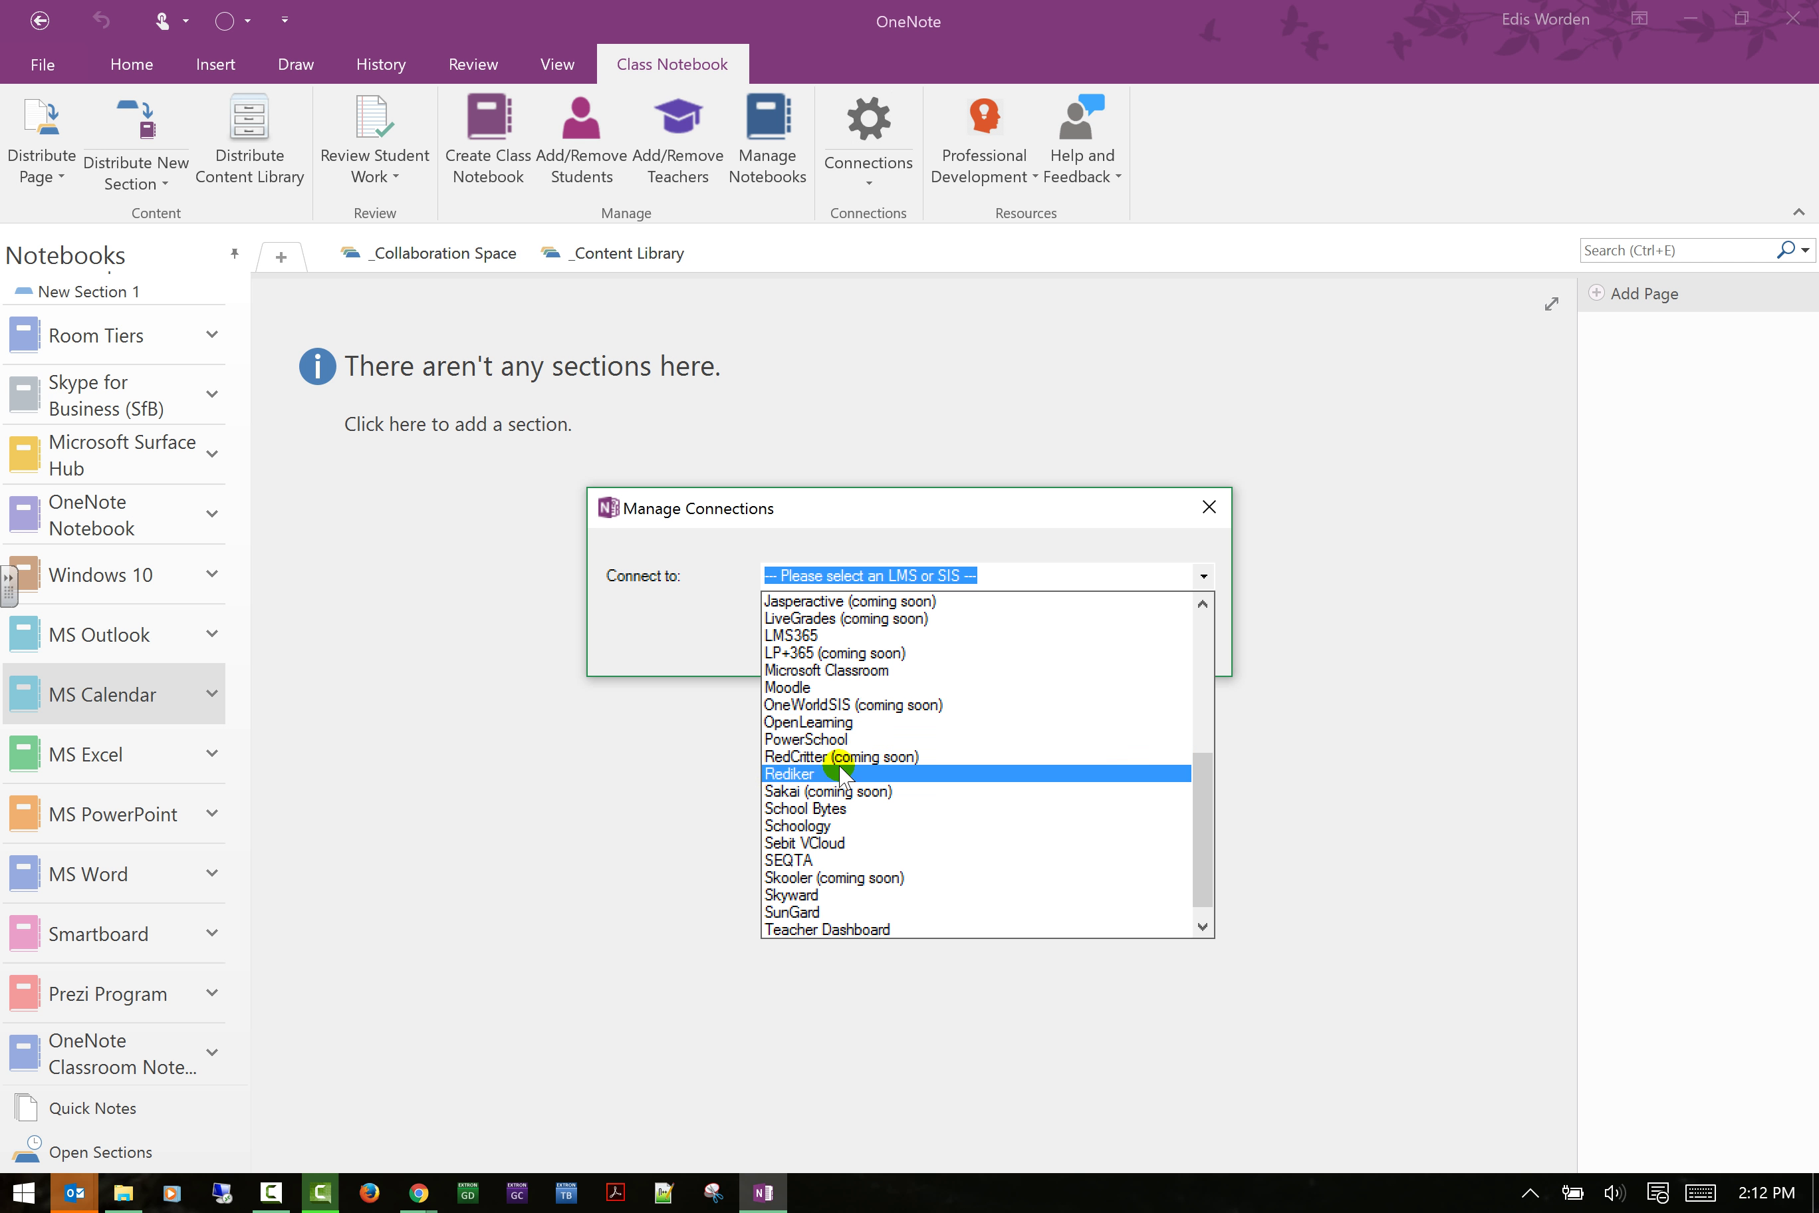
pyautogui.click(833, 692)
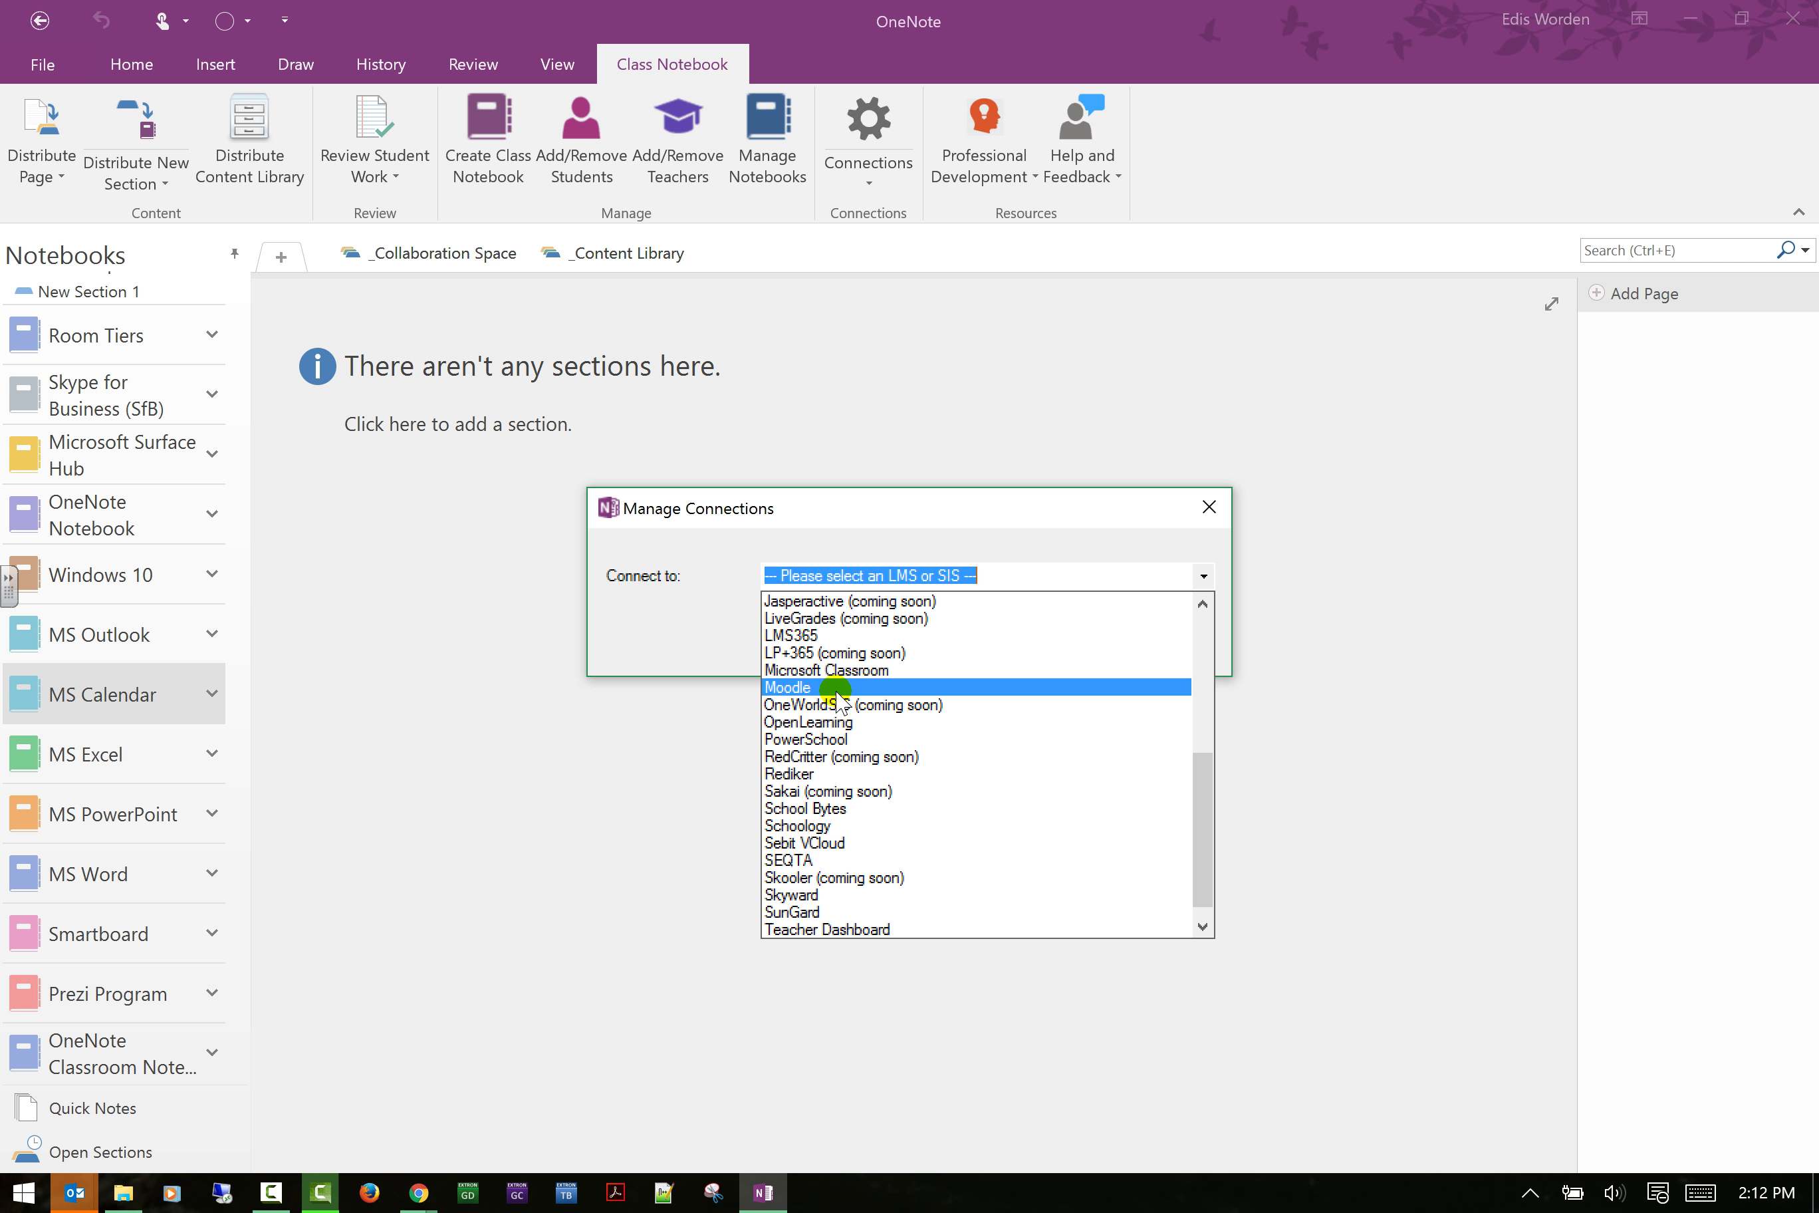
pyautogui.scroll(-1, 839, 698)
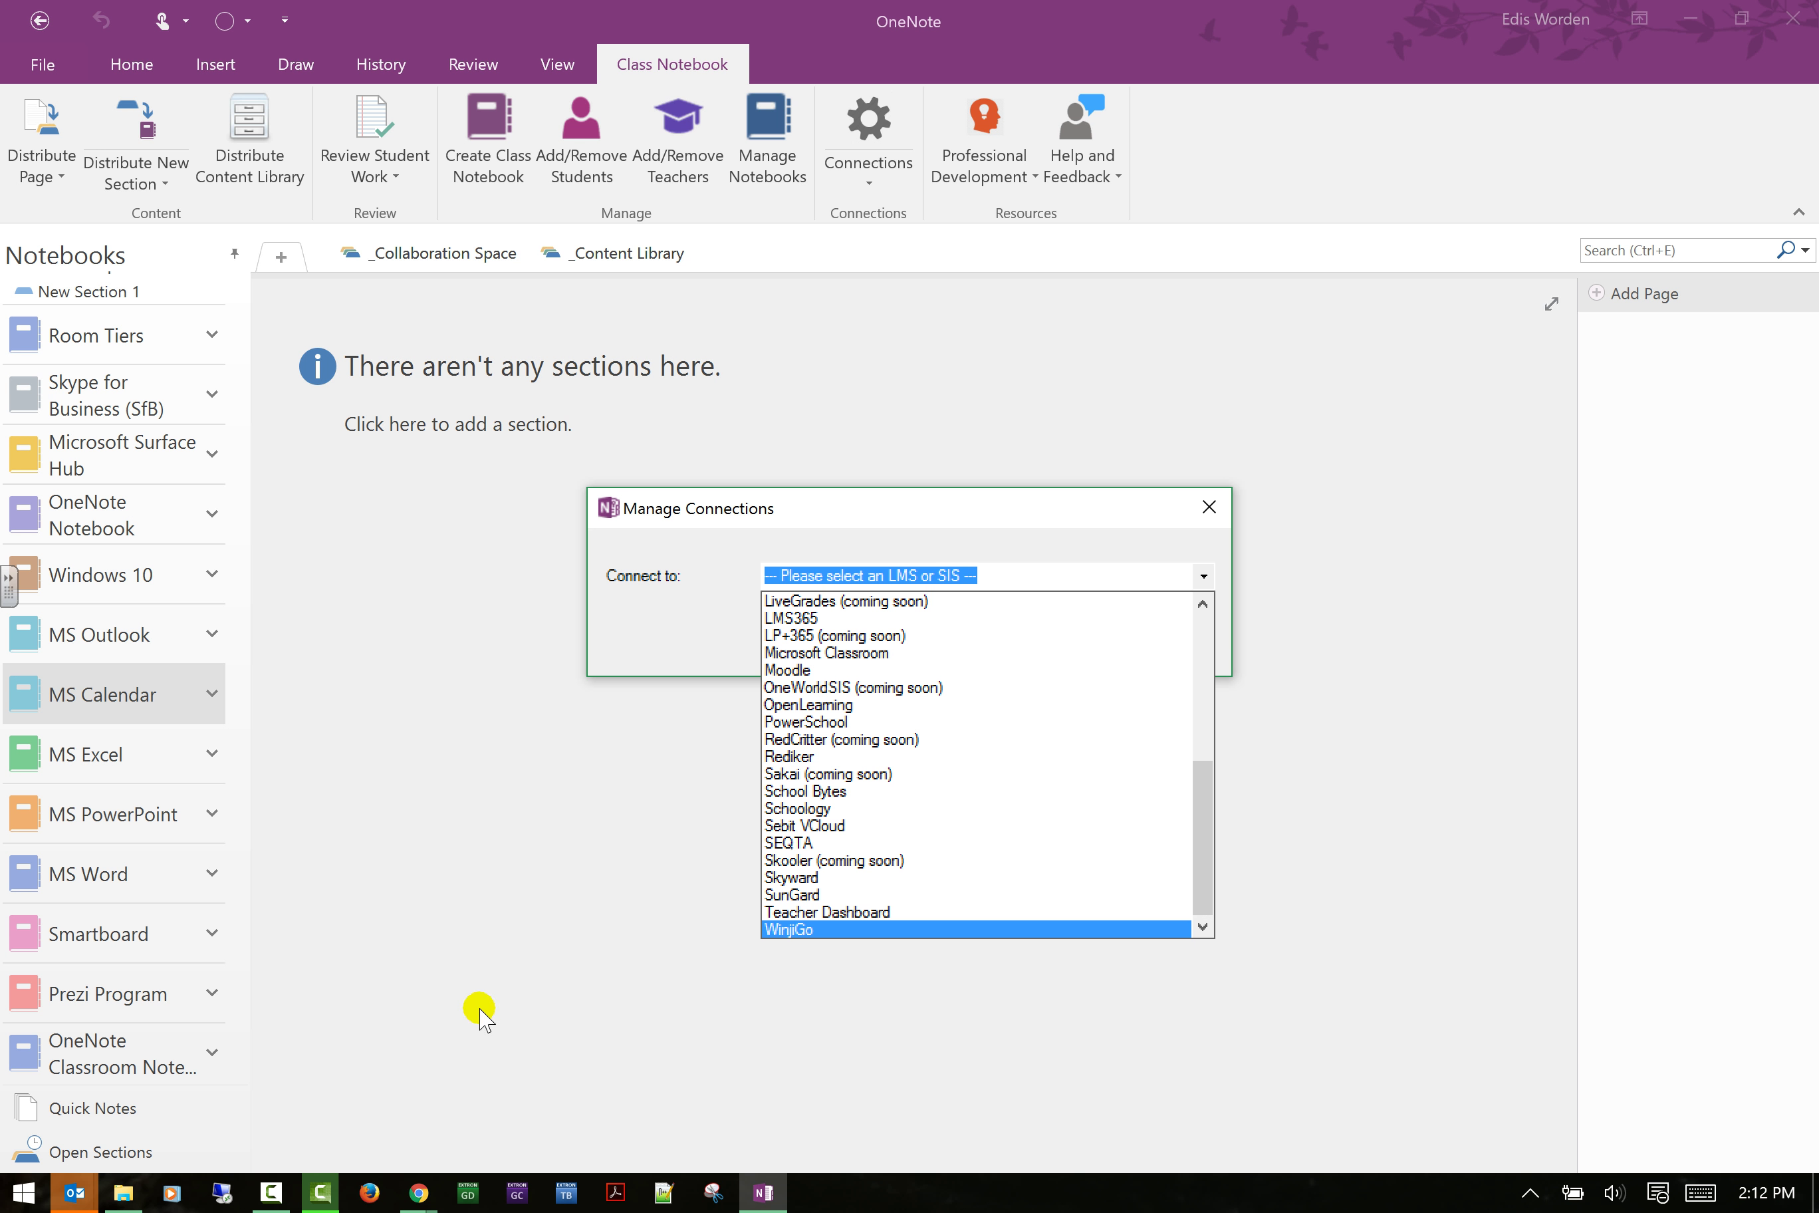
pyautogui.click(545, 931)
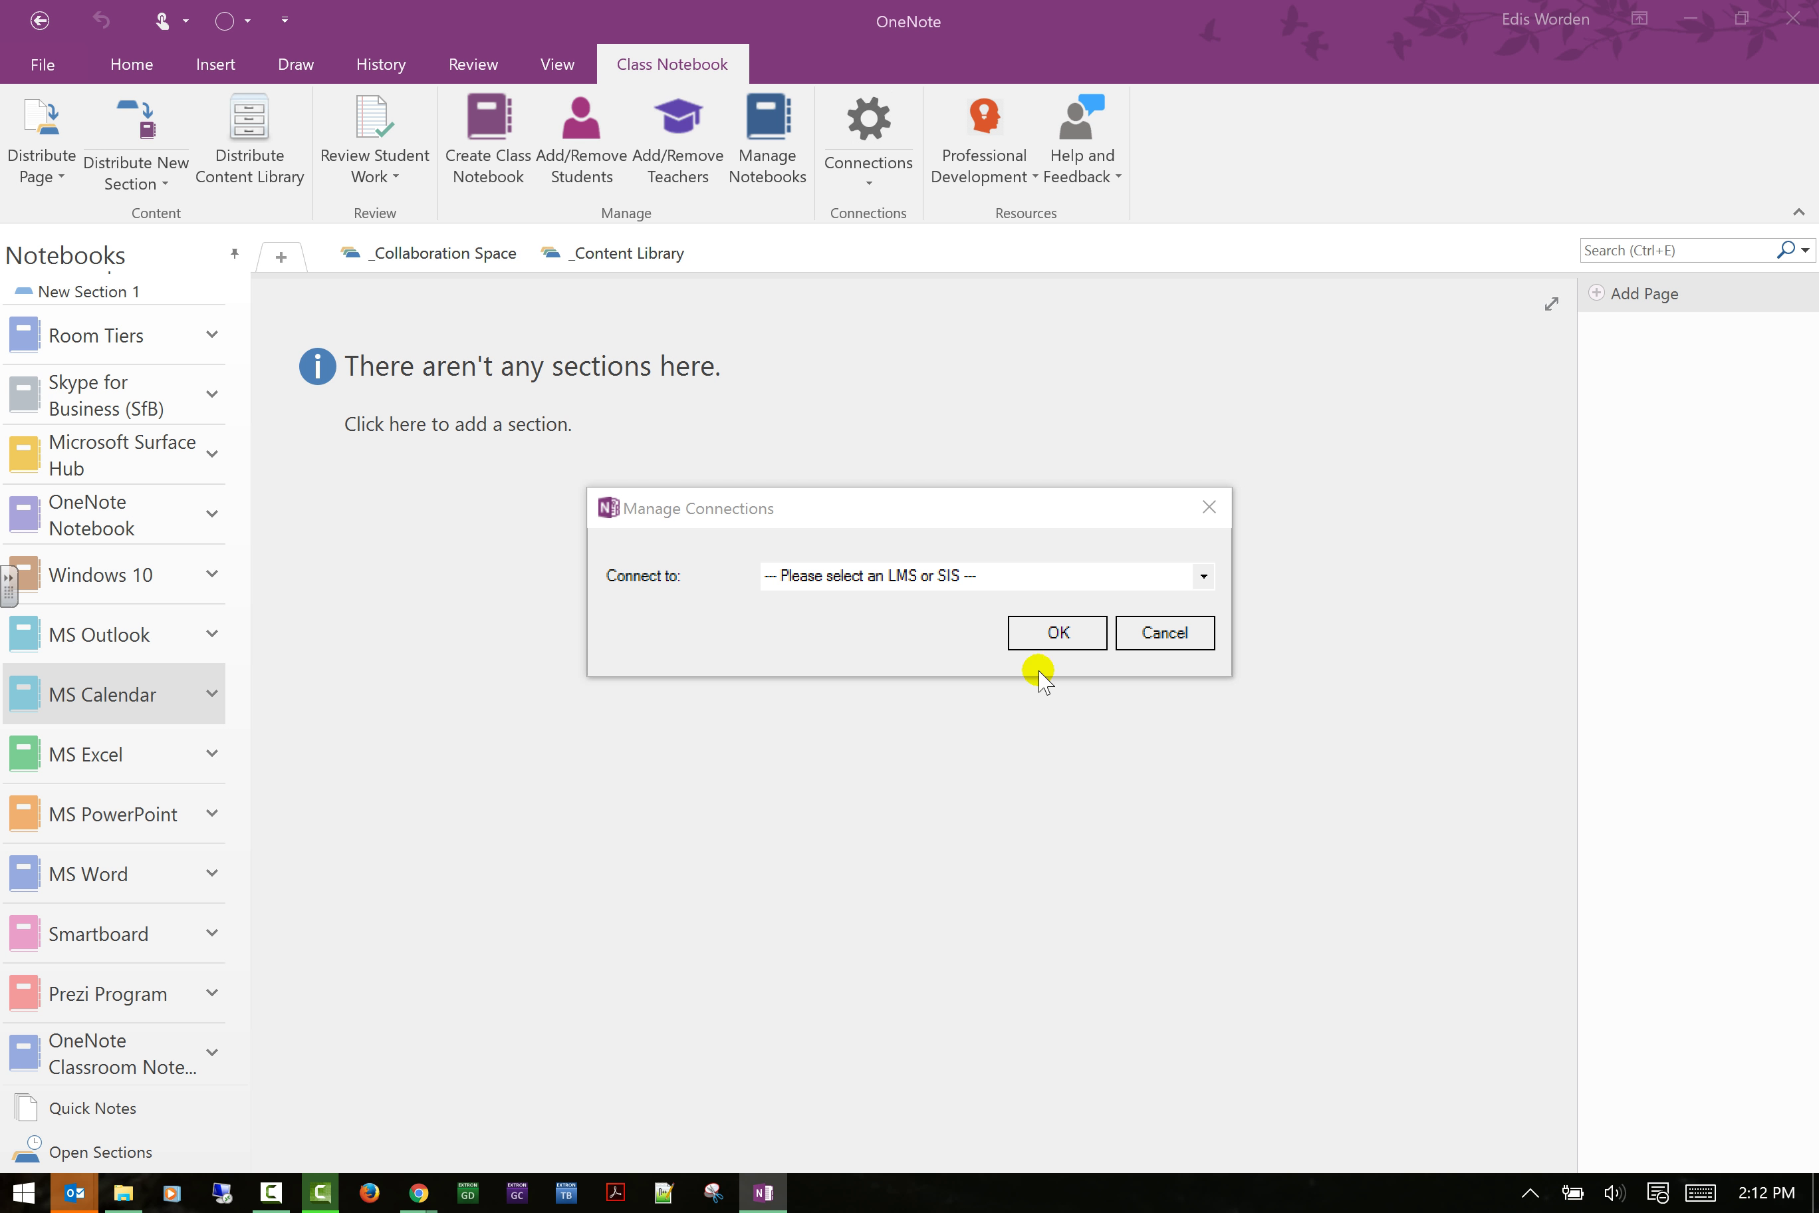
pyautogui.click(1209, 507)
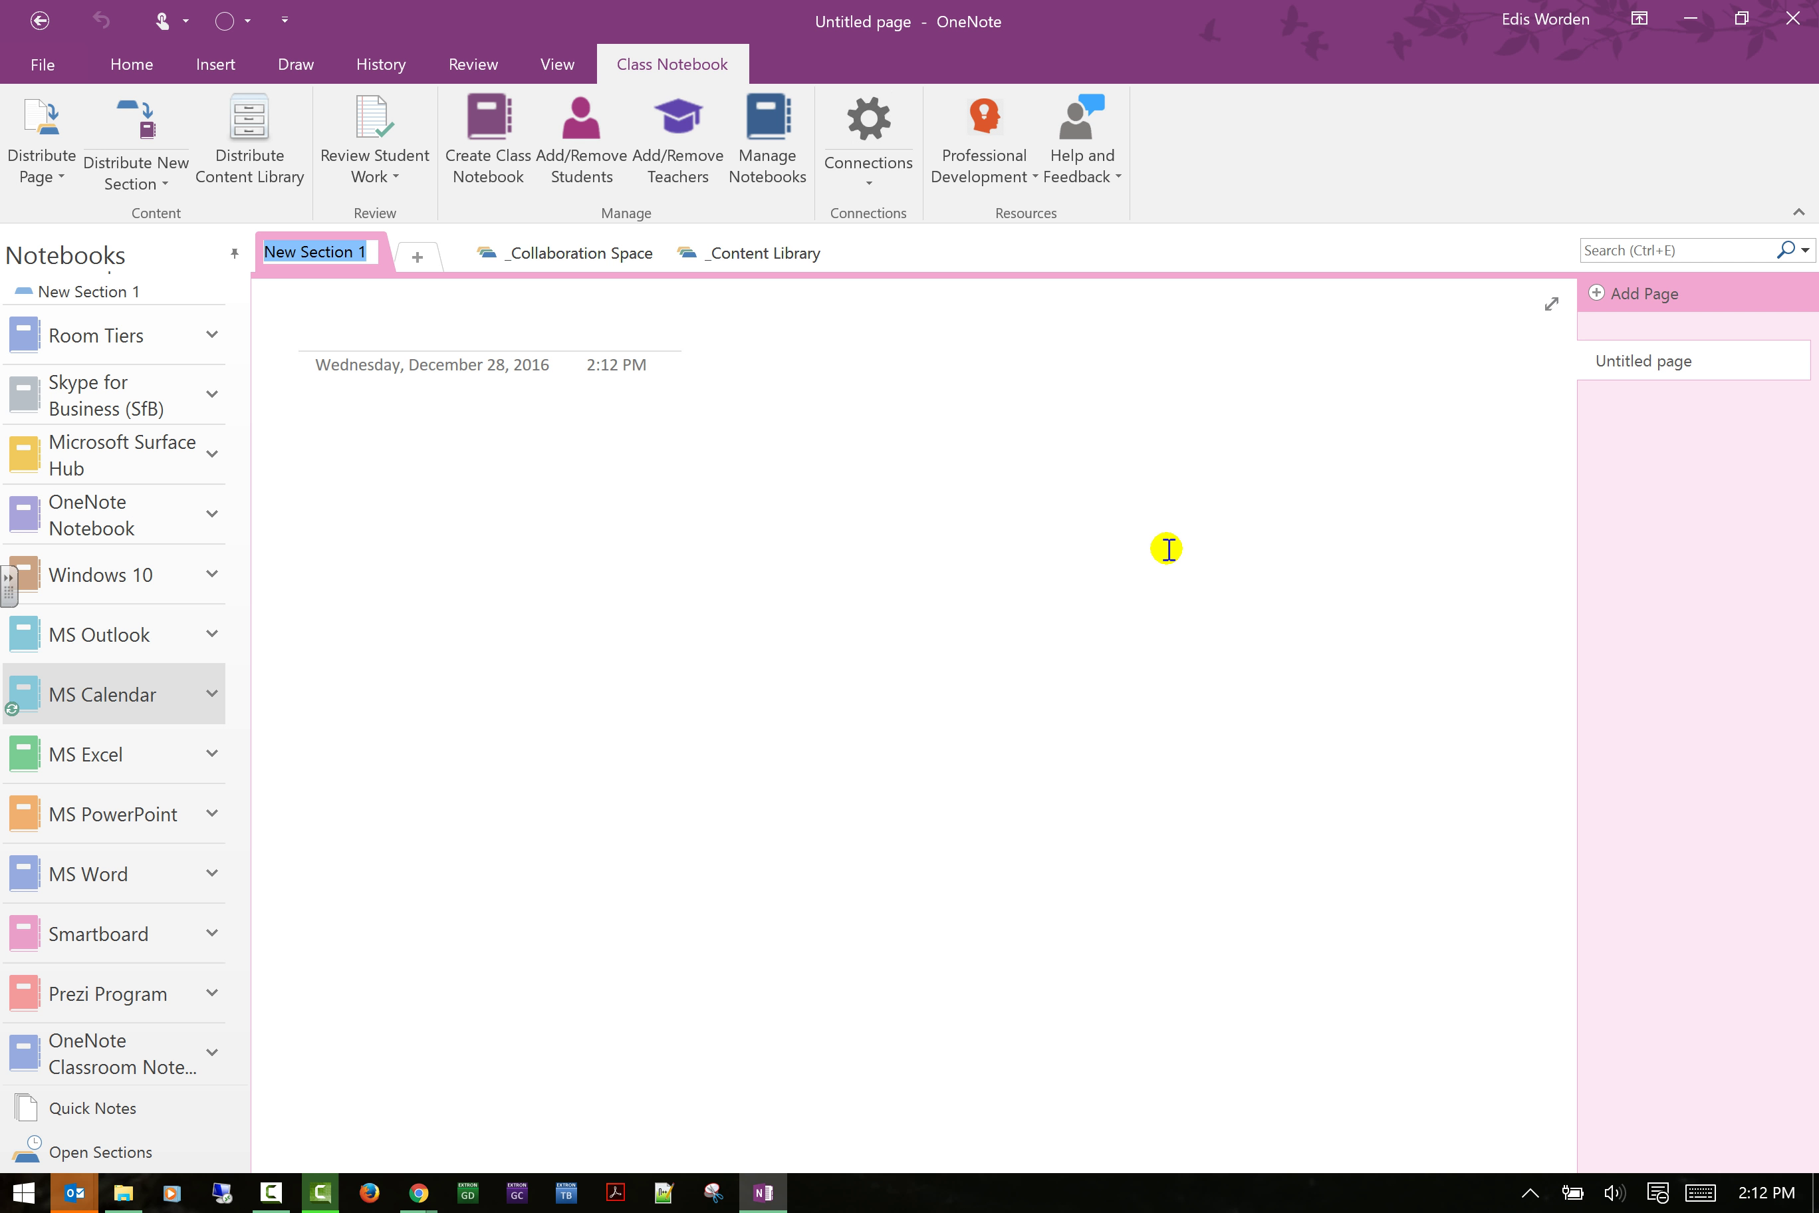
pyautogui.click(1117, 173)
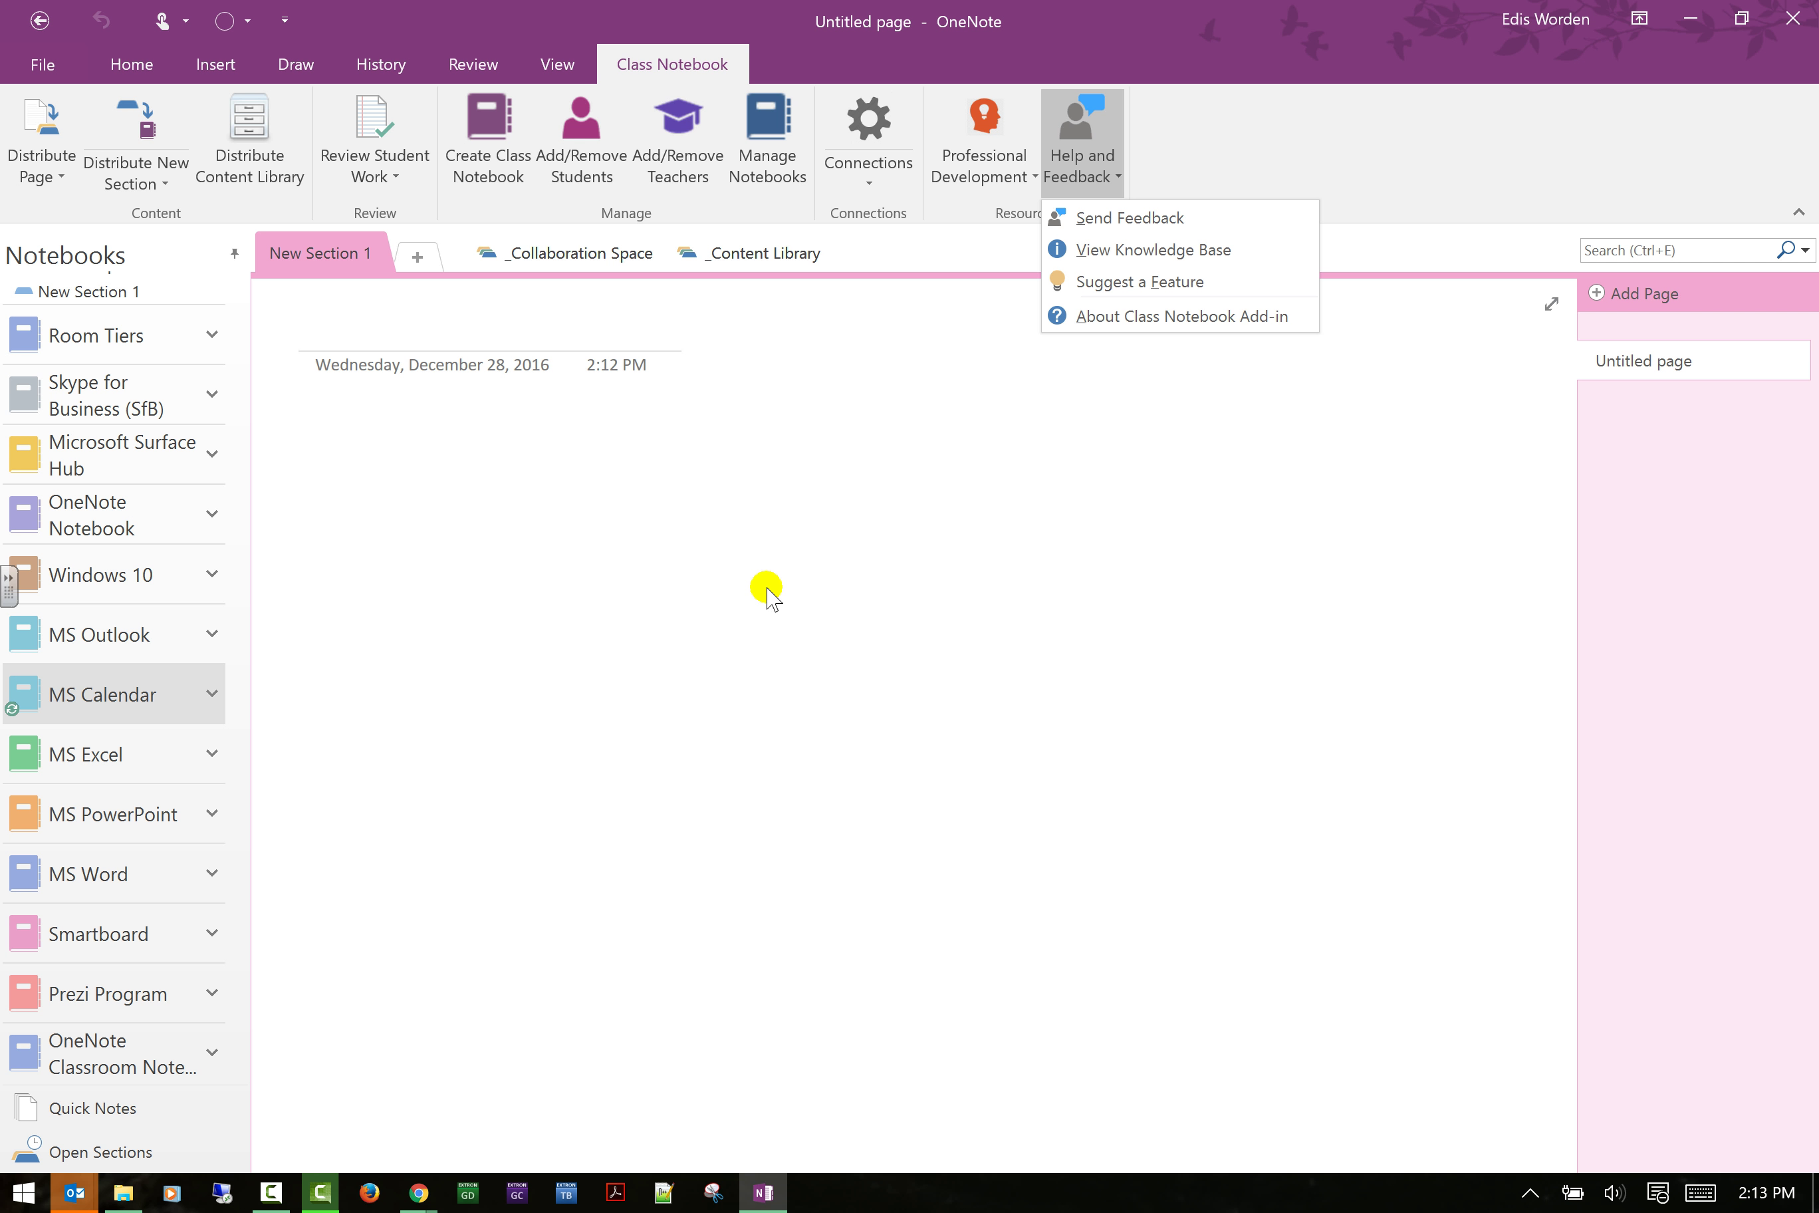
pyautogui.click(673, 600)
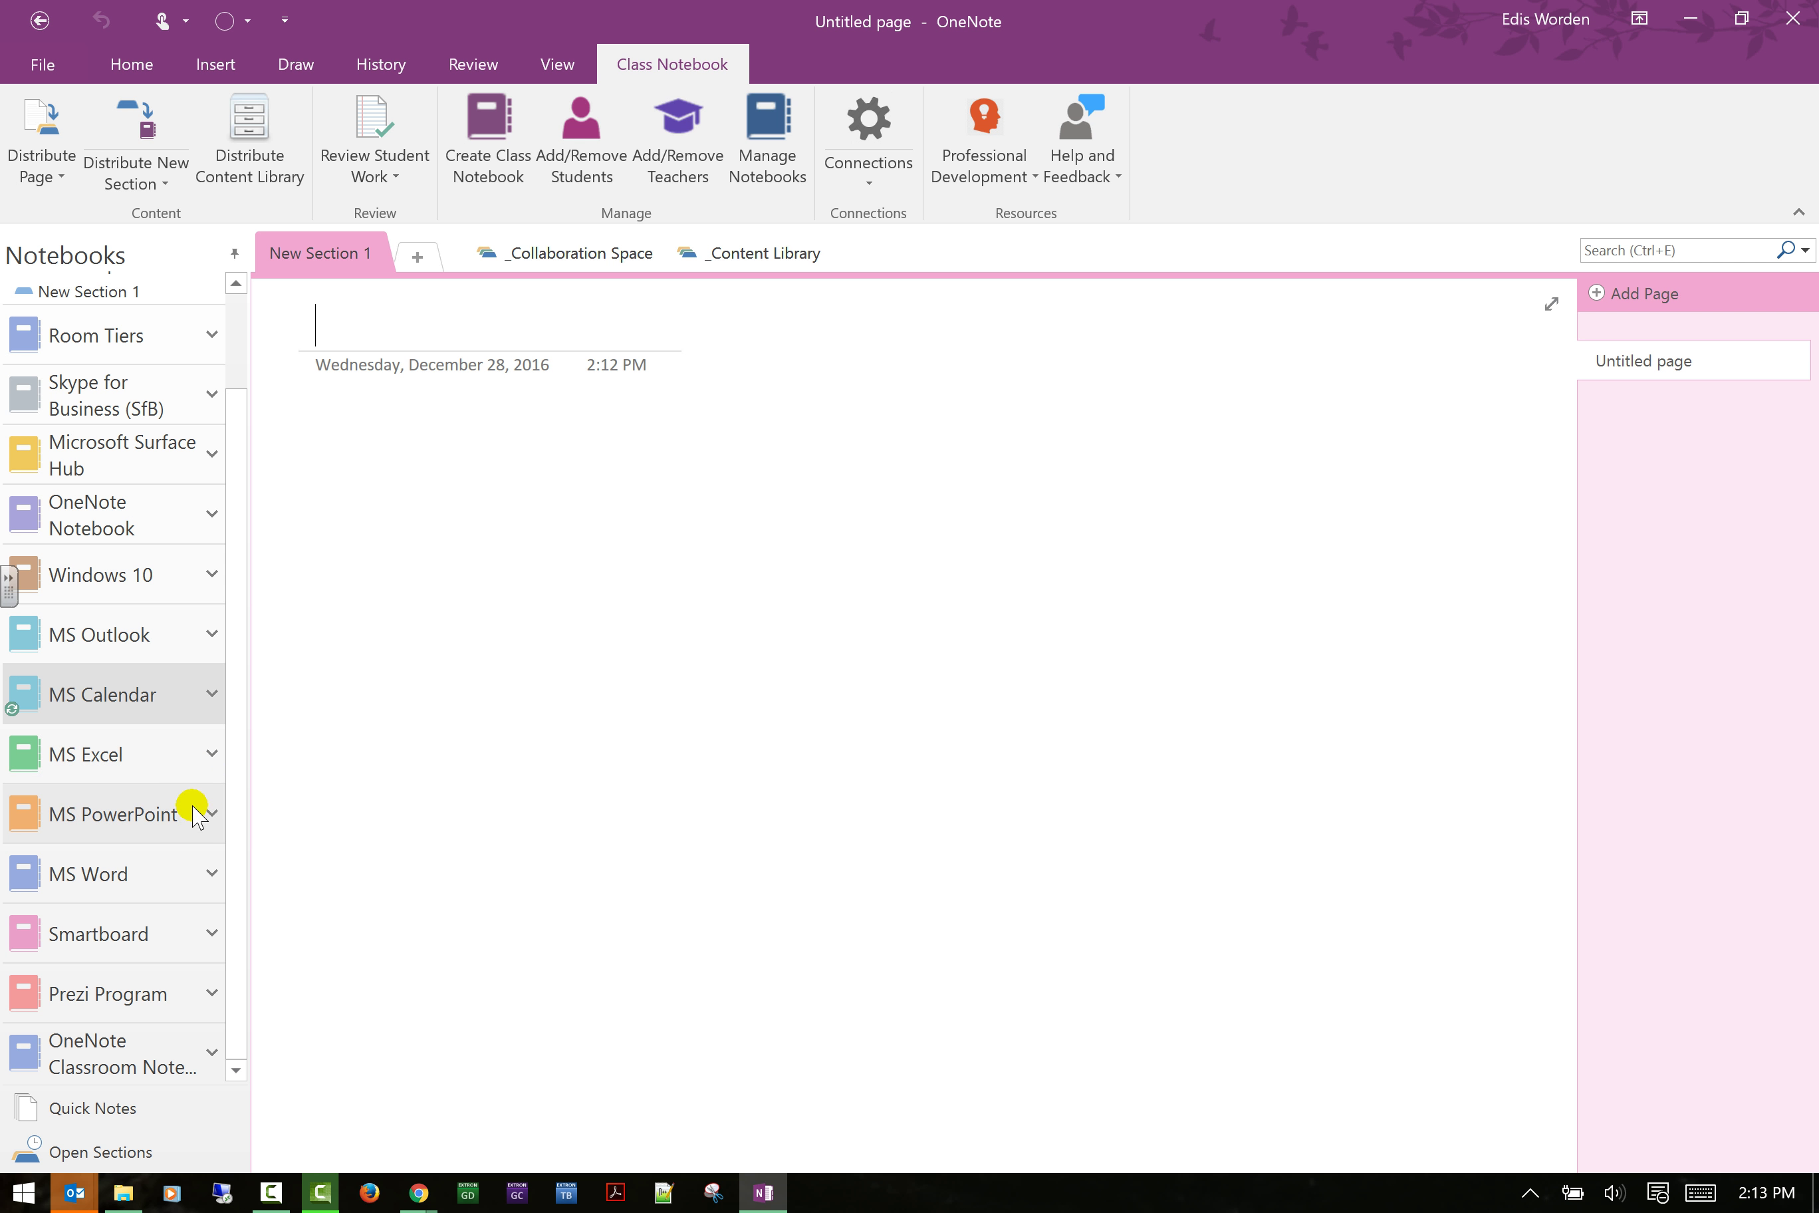
# Expand OneNote Notebook and view the Introduction and OneNote Training Document sections' OneNote Intro attachment.
pyautogui.click(212, 515)
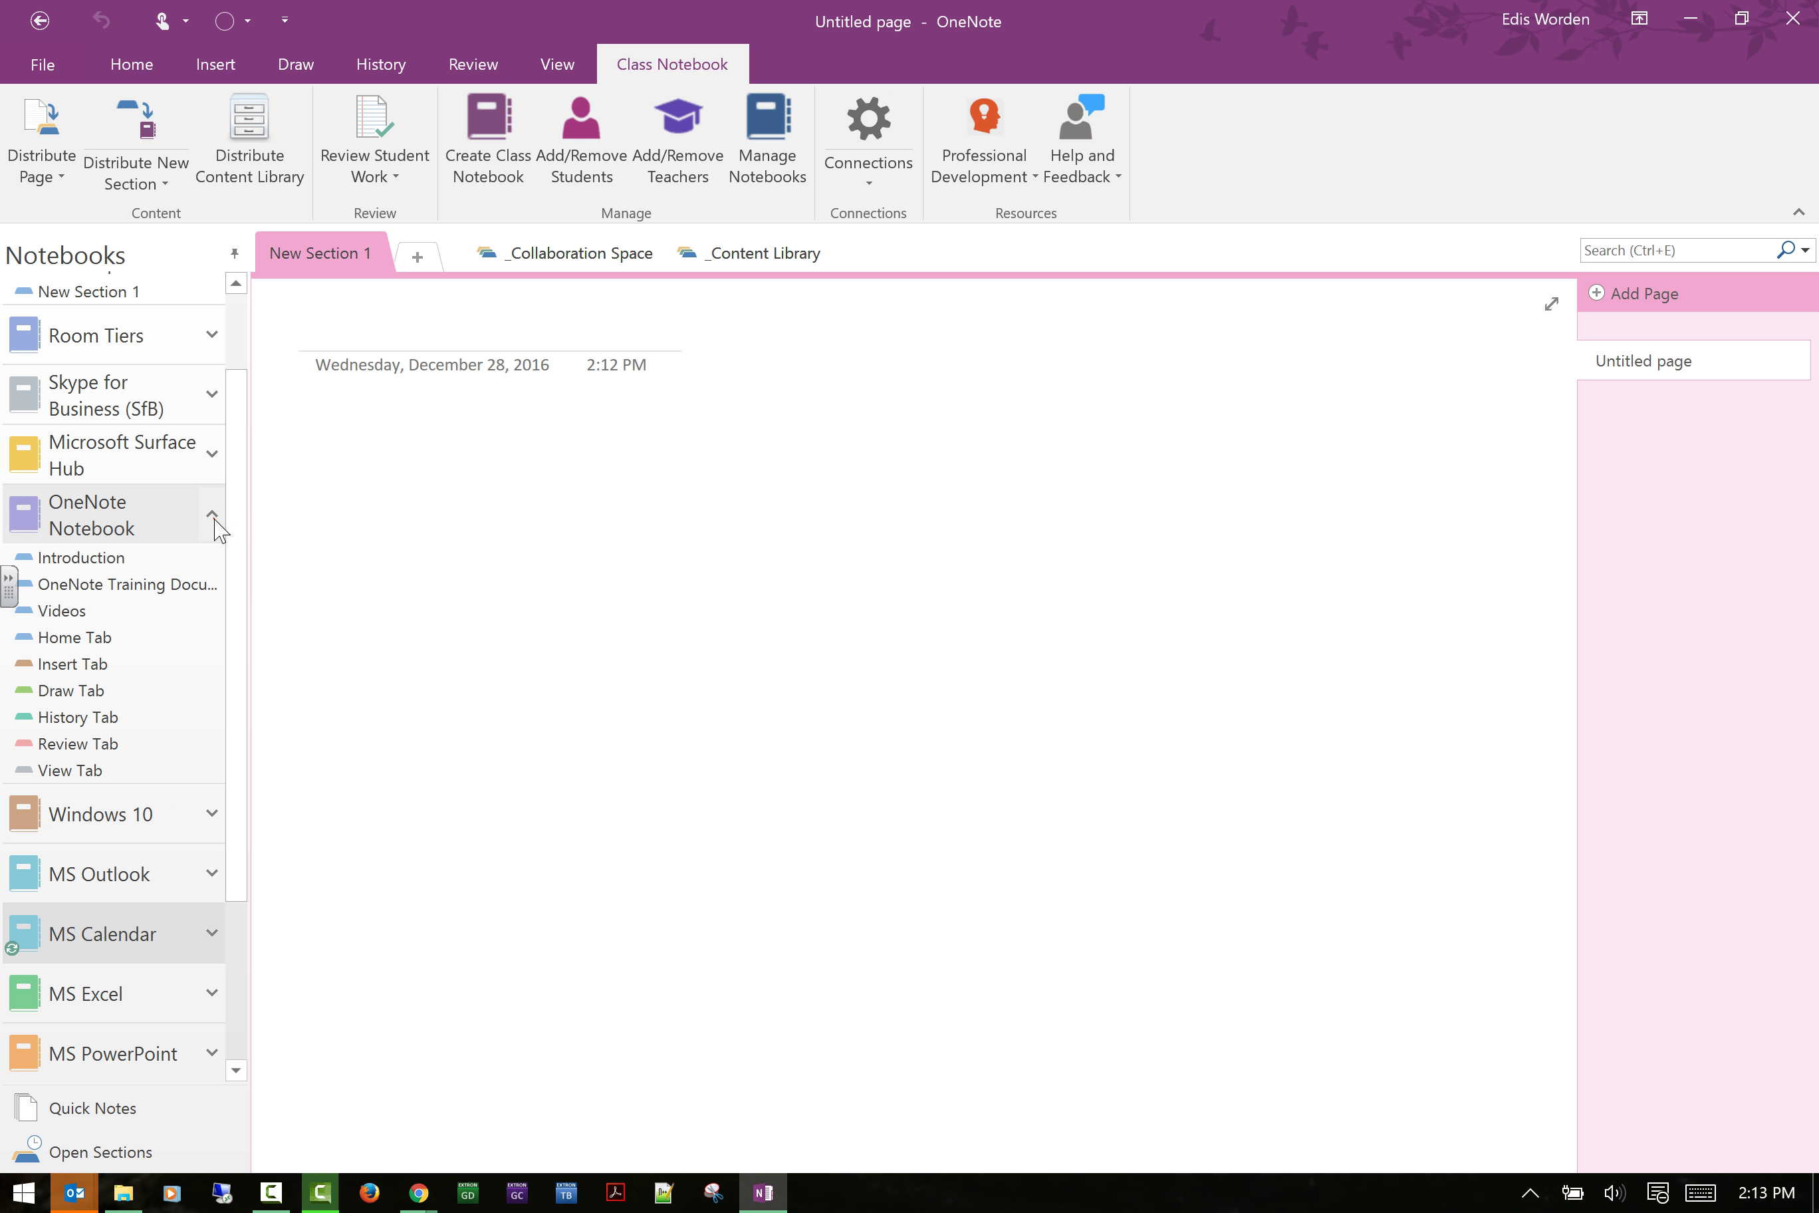
pyautogui.click(156, 559)
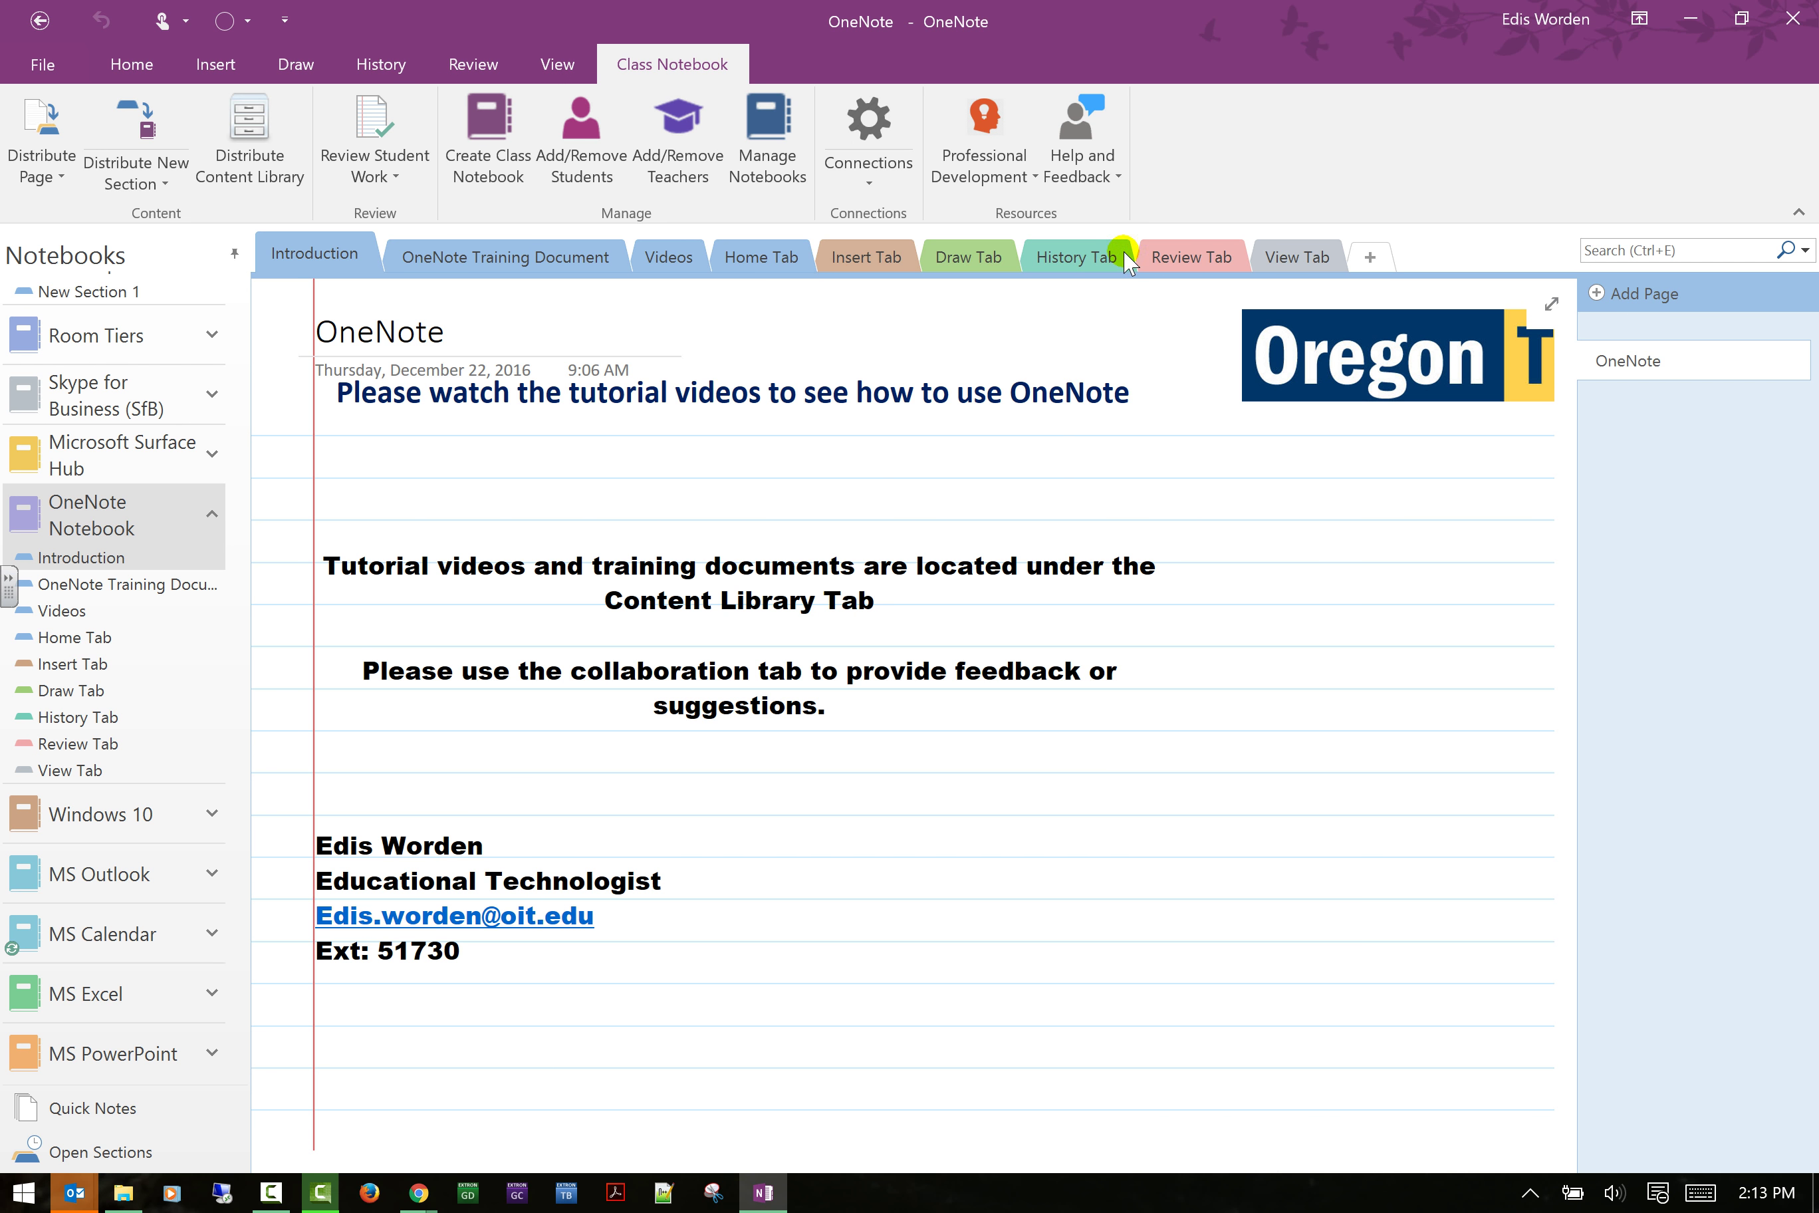
pyautogui.click(624, 258)
pyautogui.scroll(-4, 834, 455)
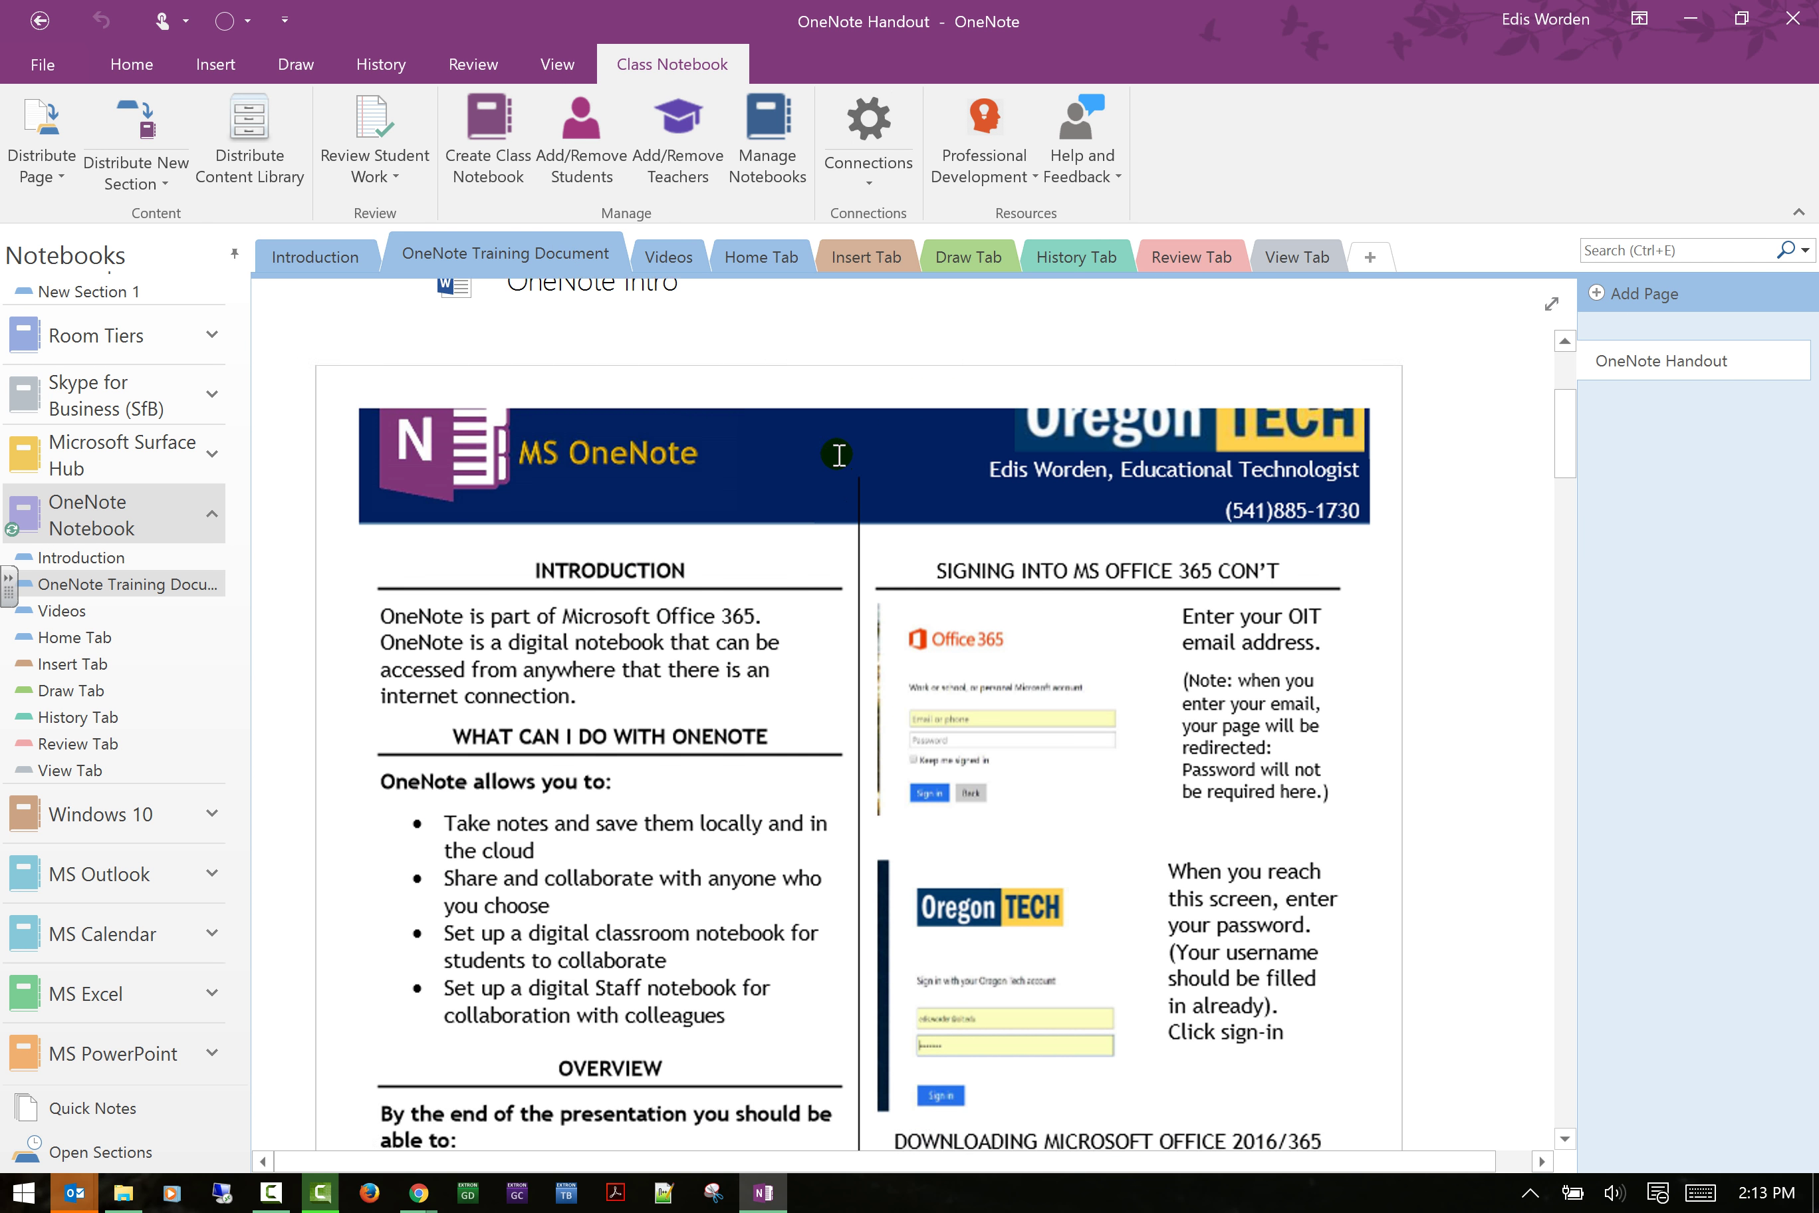
pyautogui.scroll(-5, 833, 459)
pyautogui.scroll(10, 814, 517)
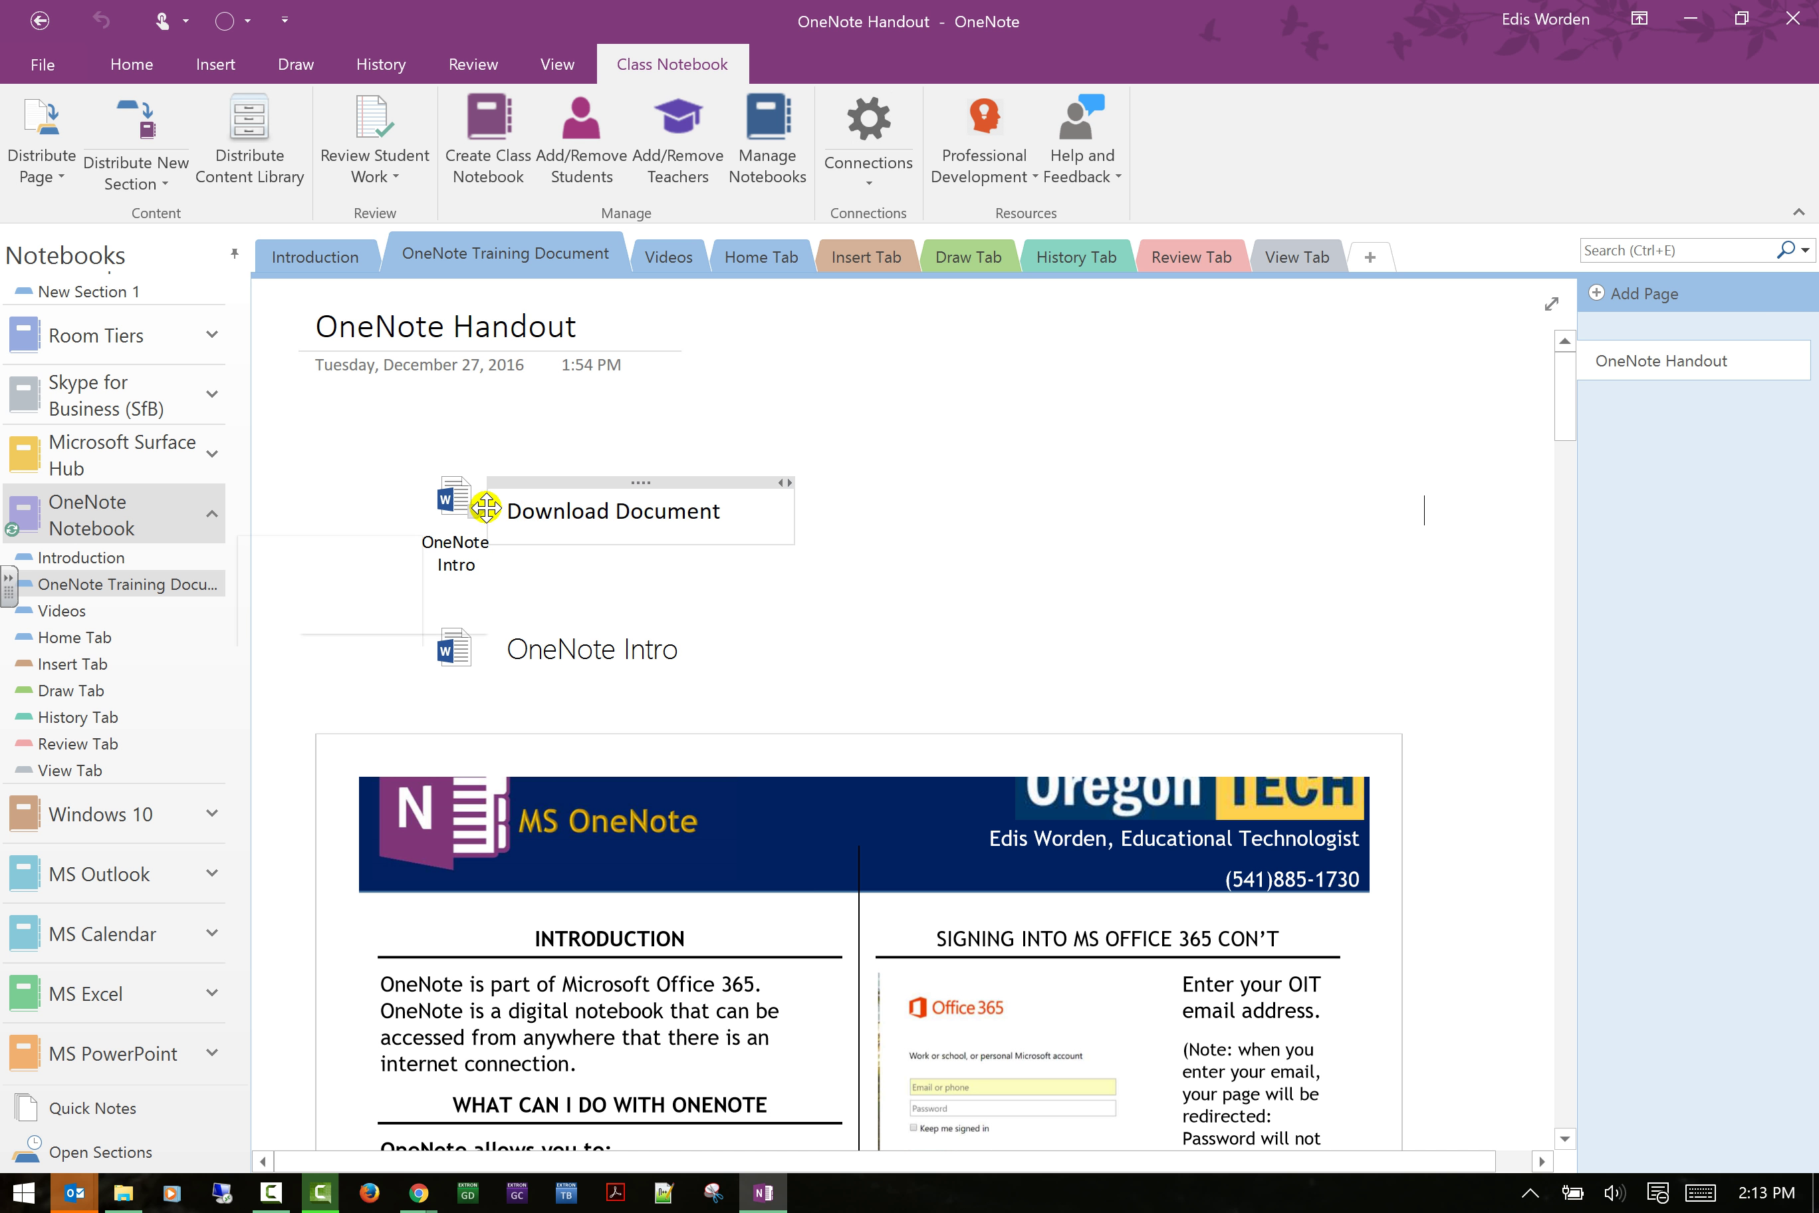
pyautogui.click(486, 507)
pyautogui.click(456, 509)
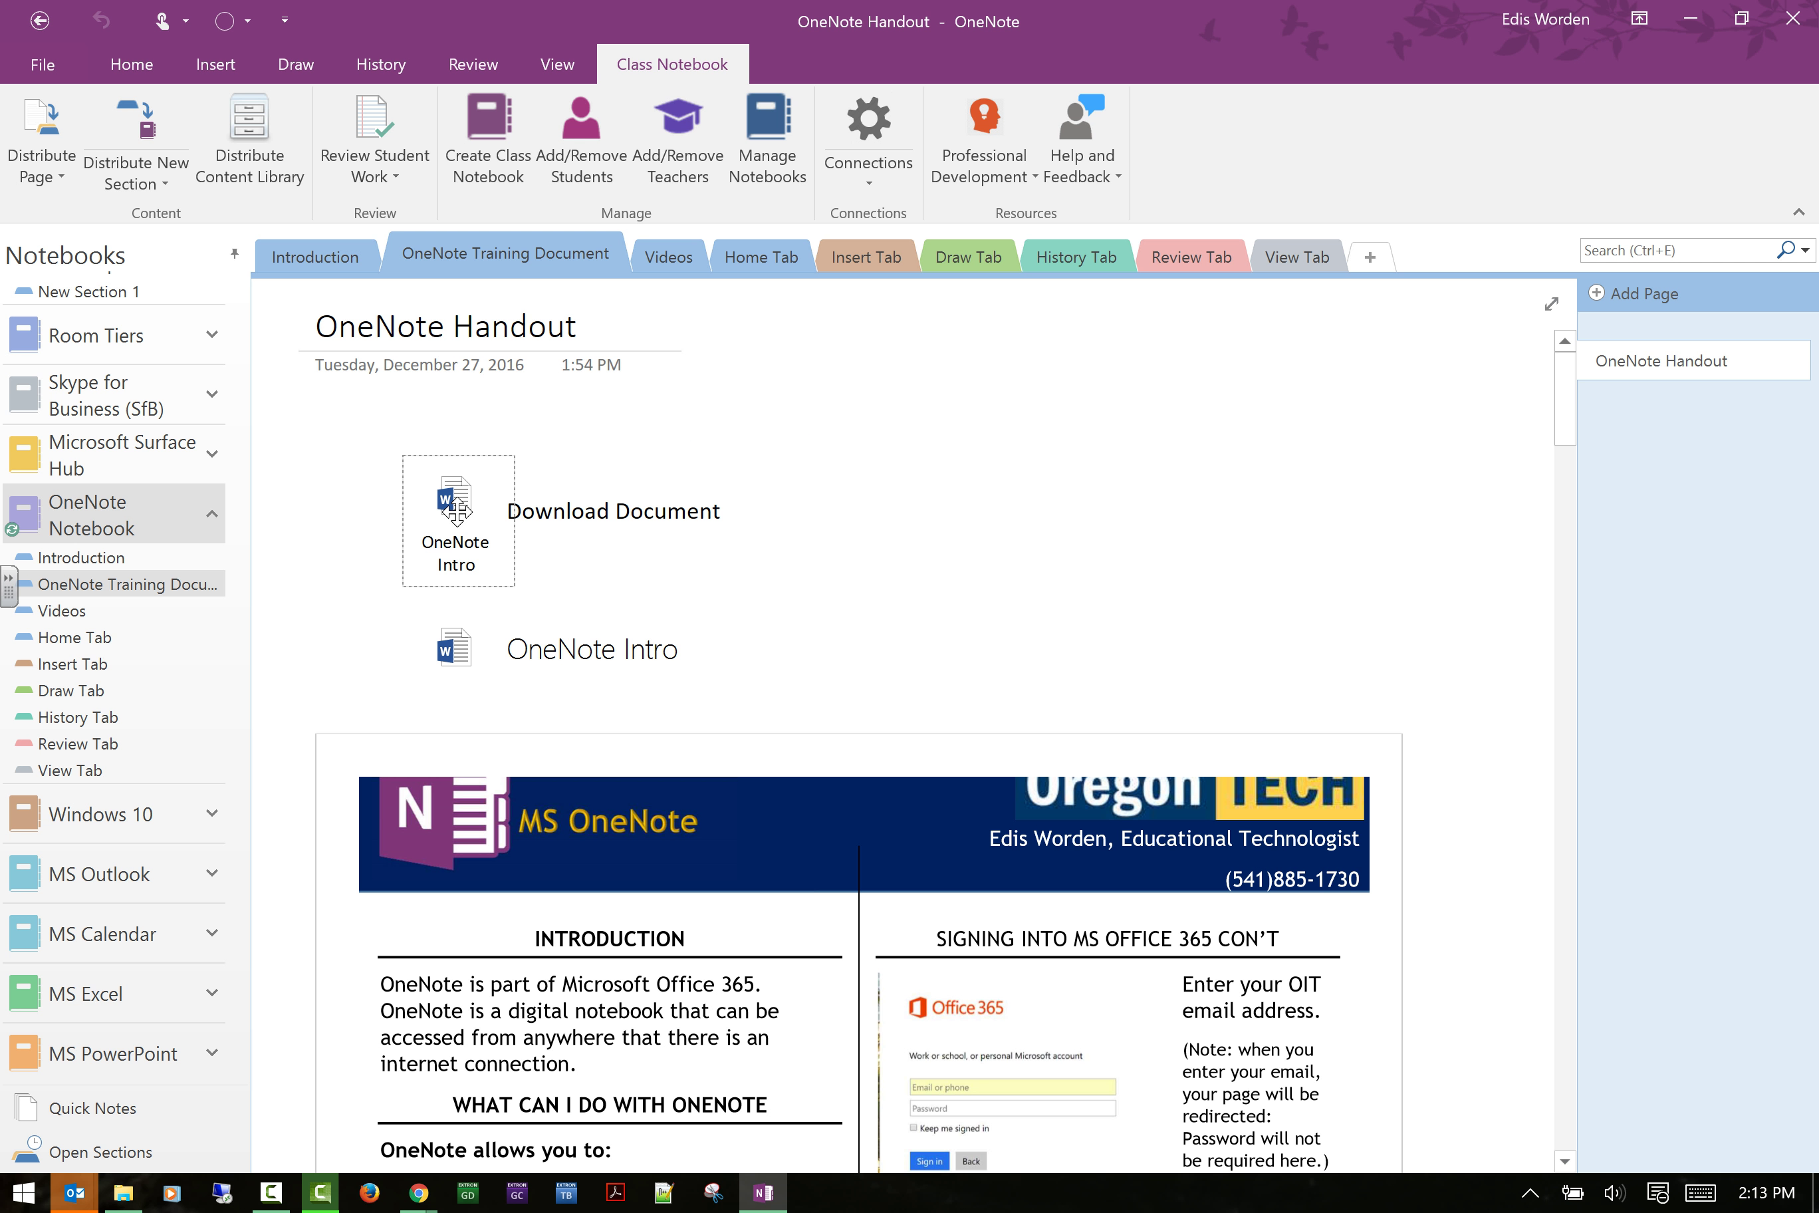
pyautogui.click(654, 510)
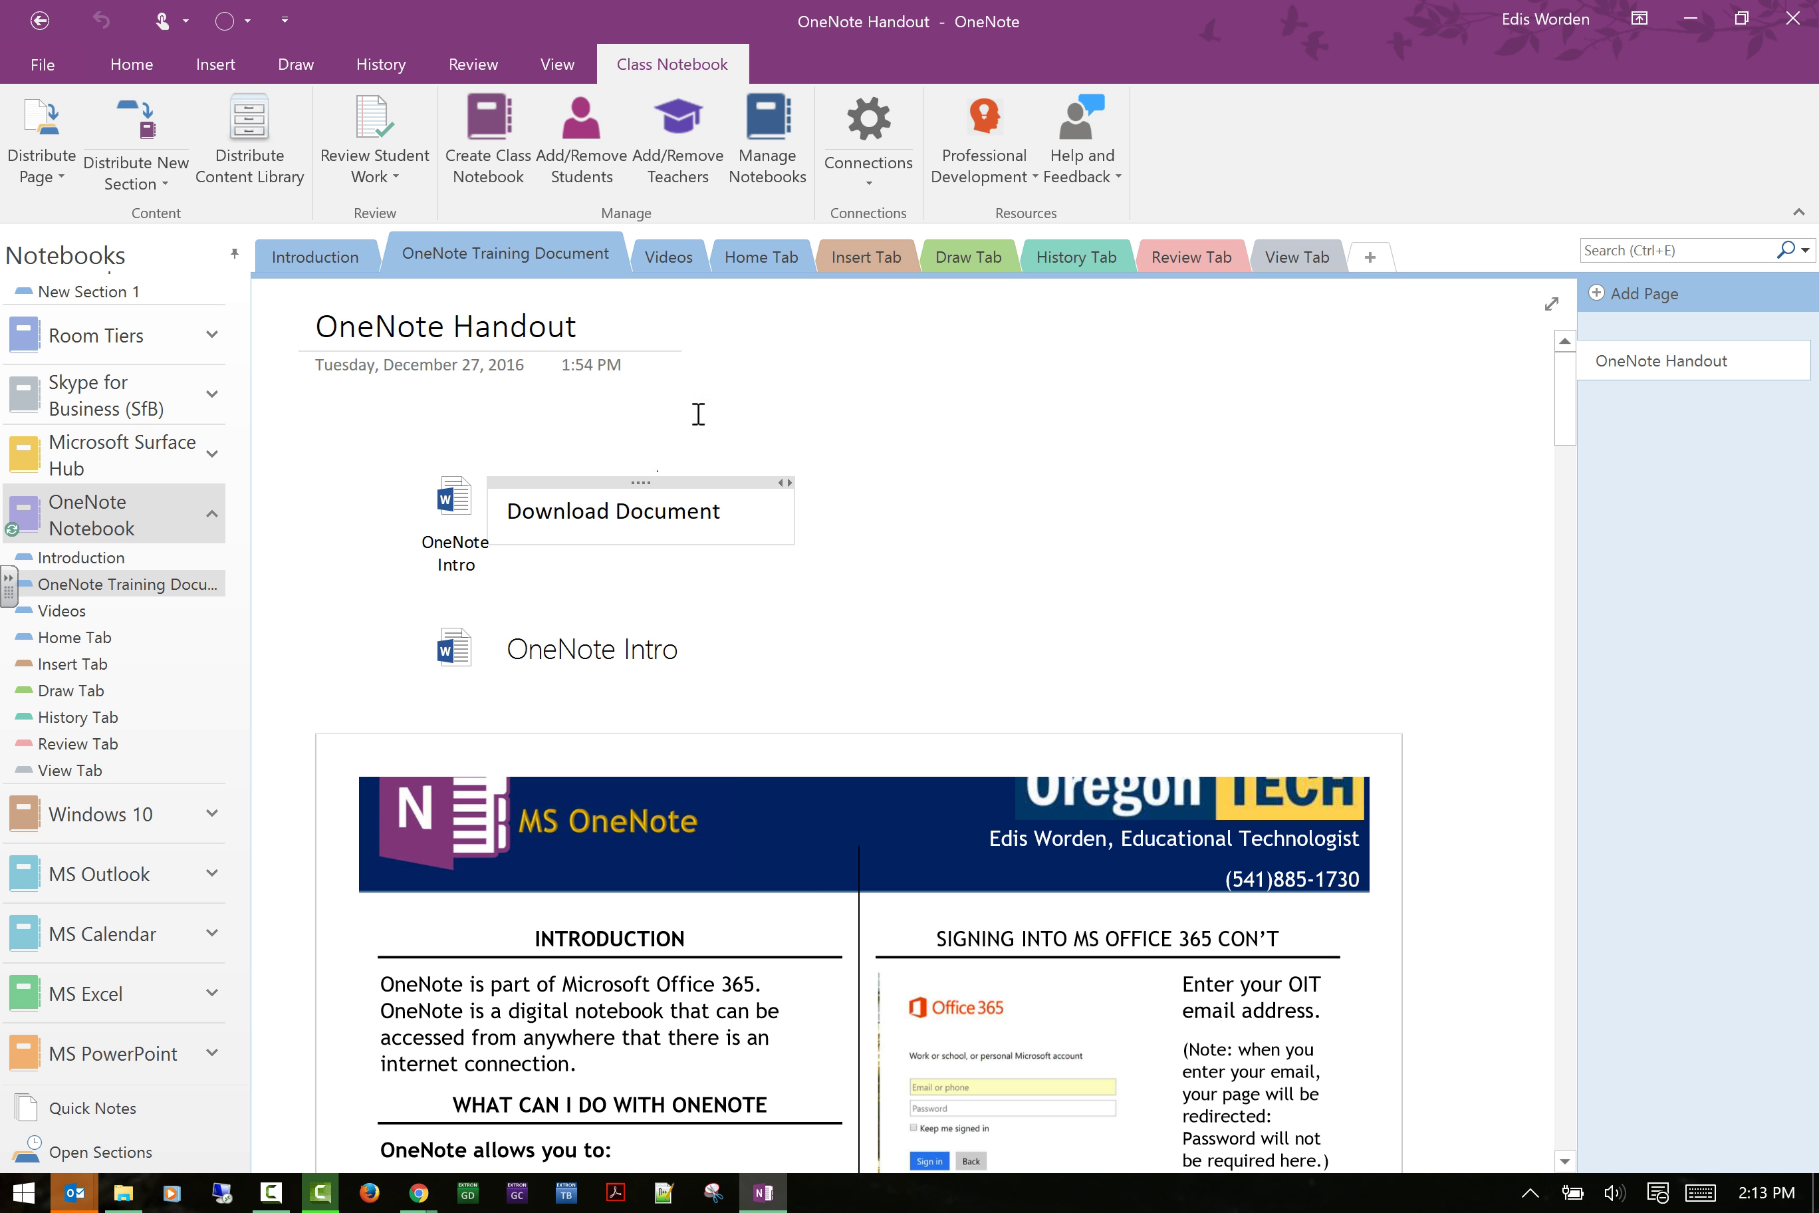
# Page through the Videos, Home, Insert, Draw, History, Review and View Tab sections, then minimize OneNote.
pyautogui.click(666, 260)
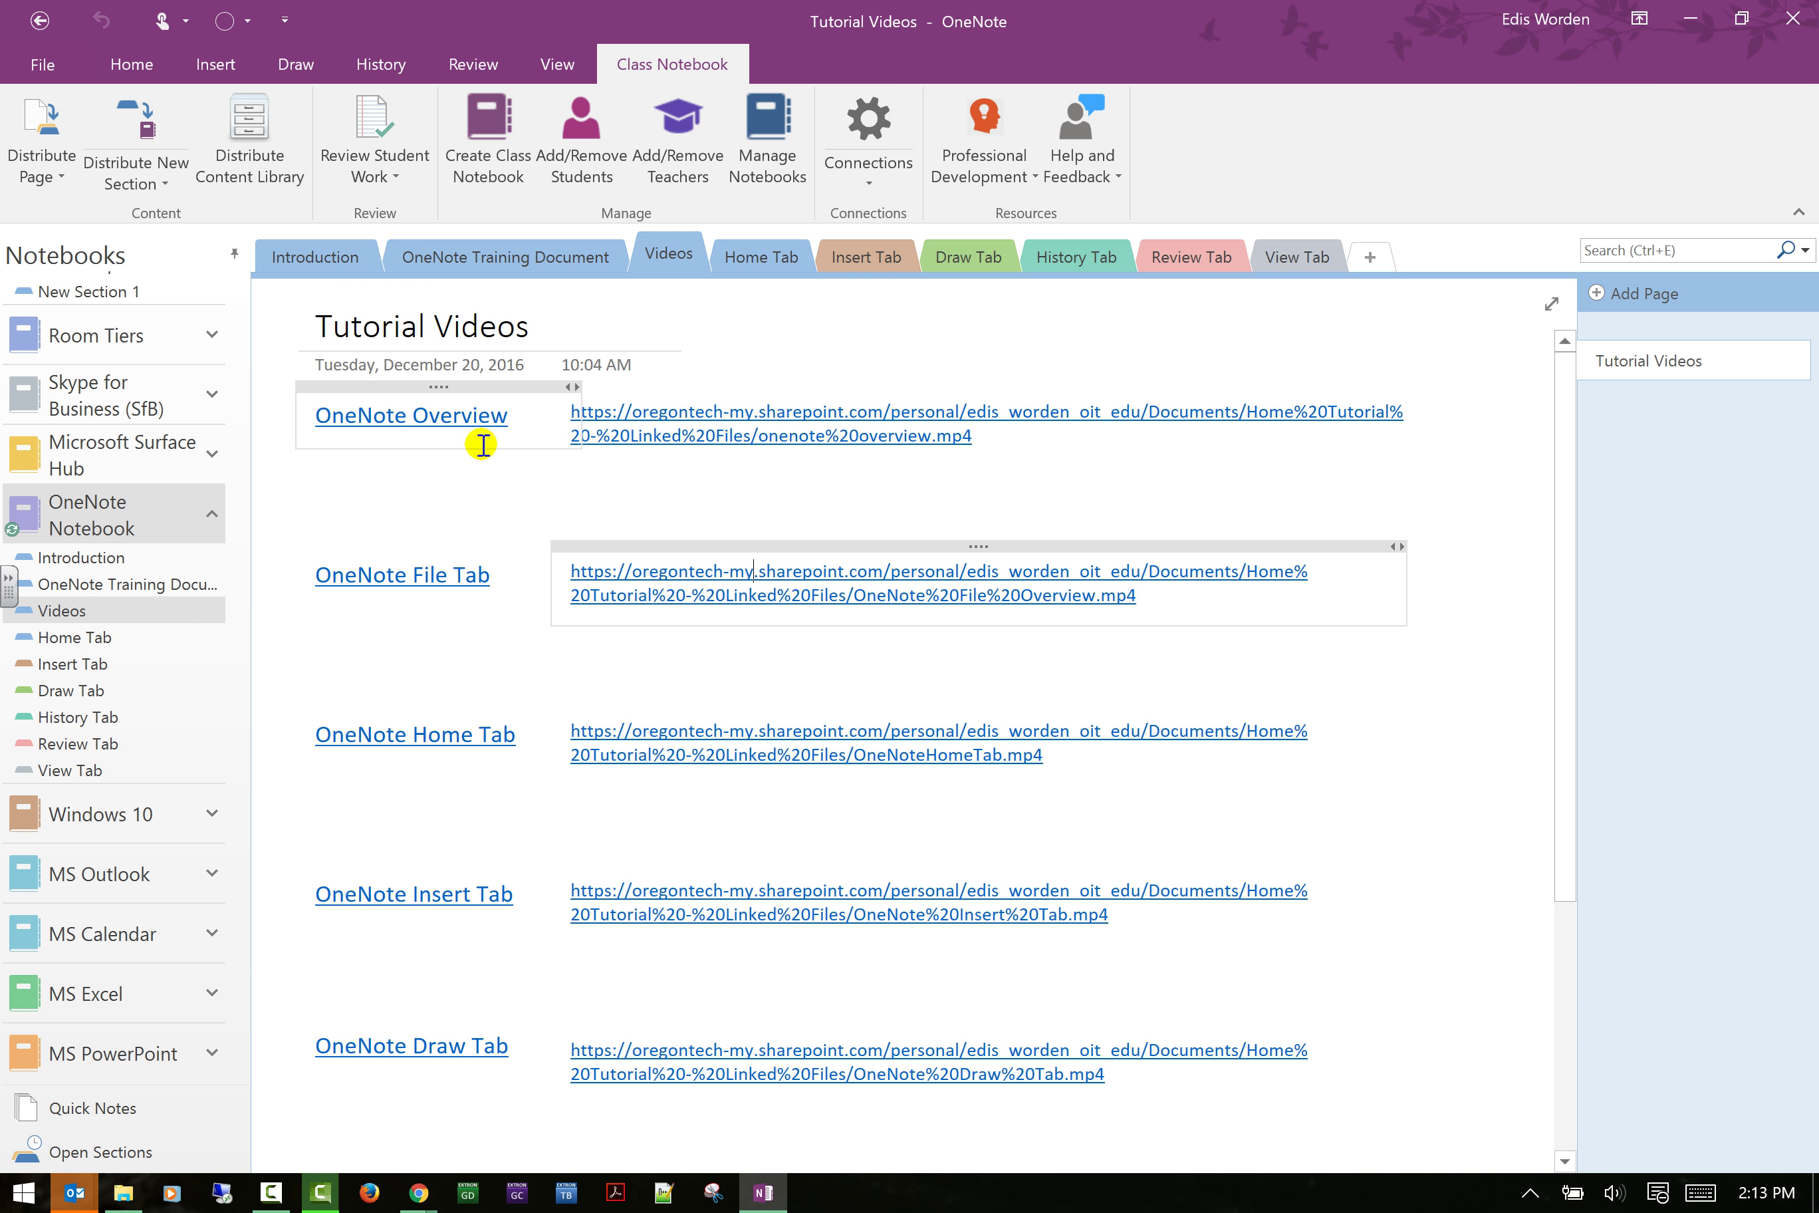
pyautogui.click(706, 412)
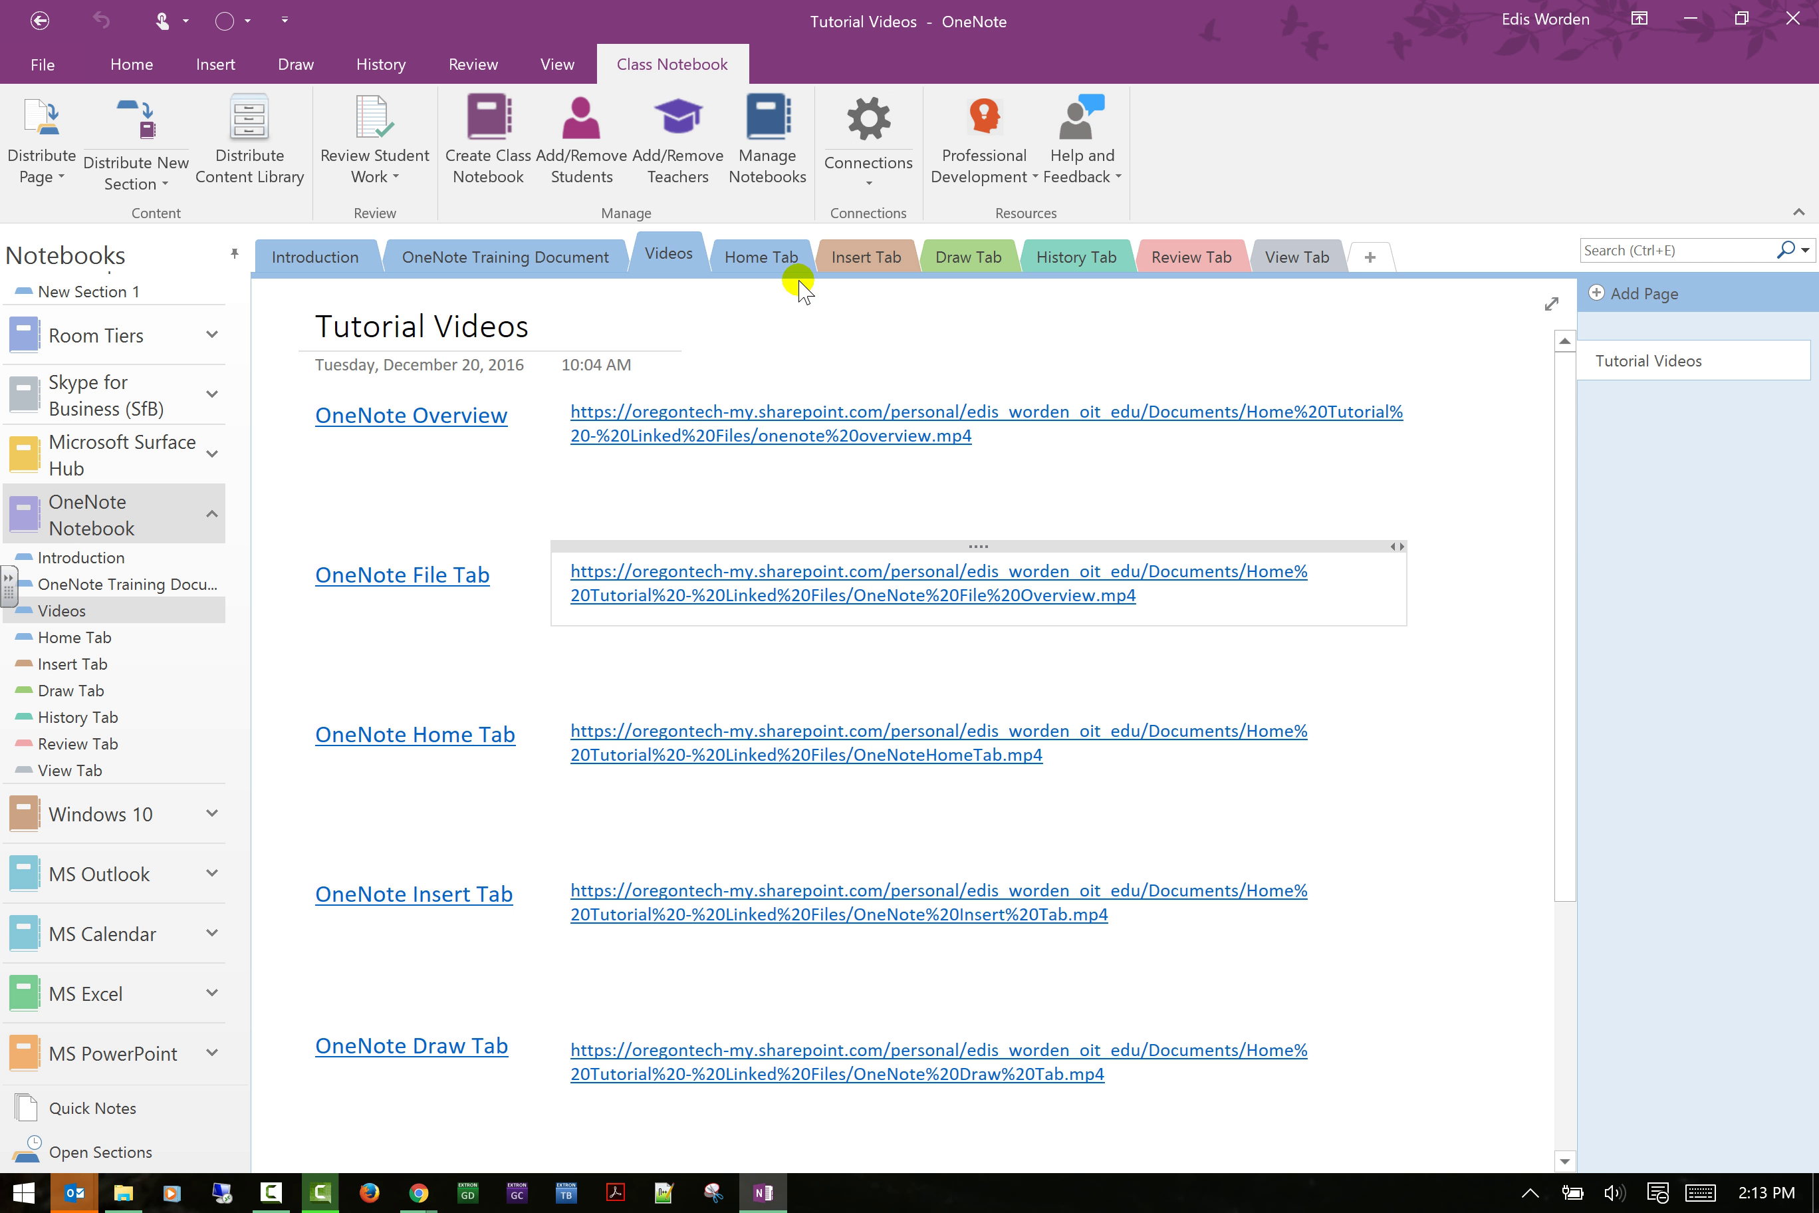
pyautogui.click(759, 258)
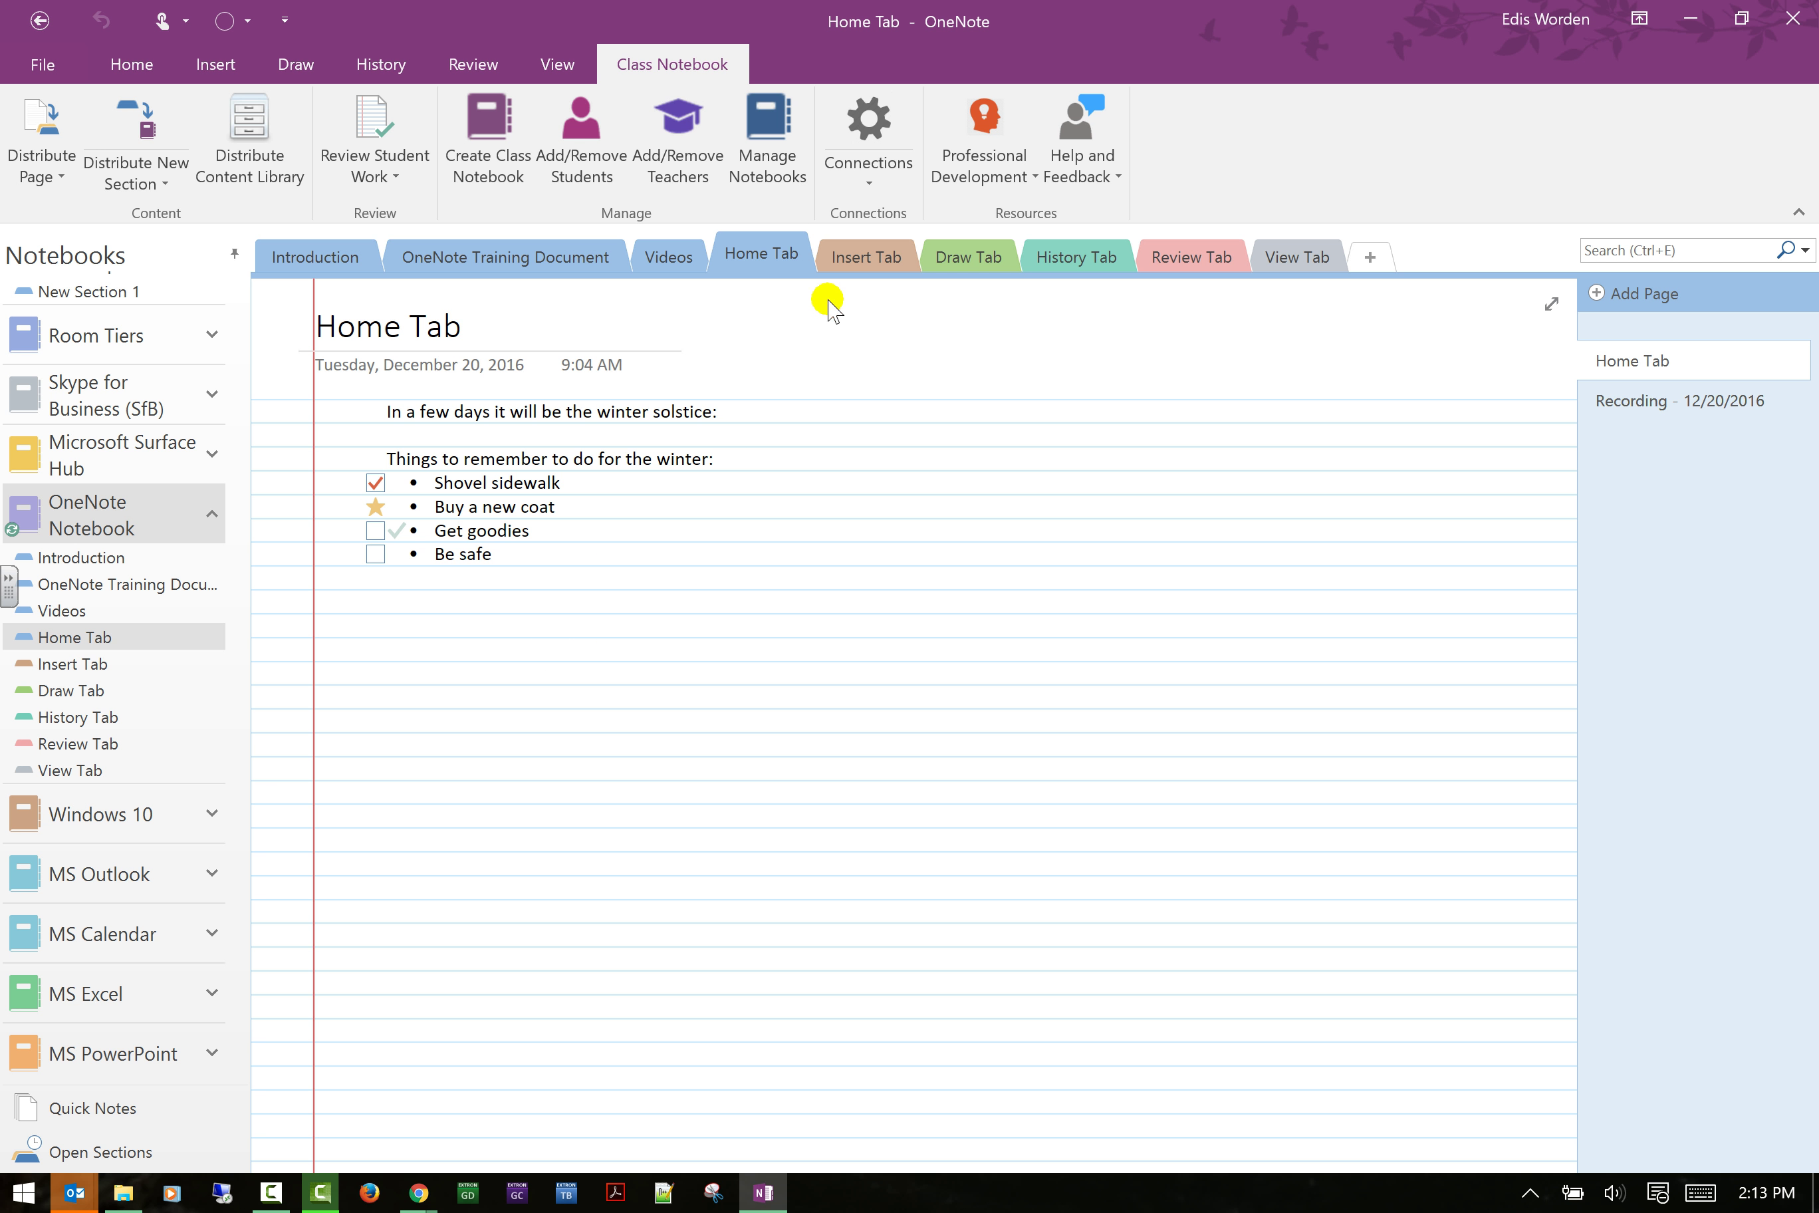
pyautogui.click(845, 254)
pyautogui.click(958, 254)
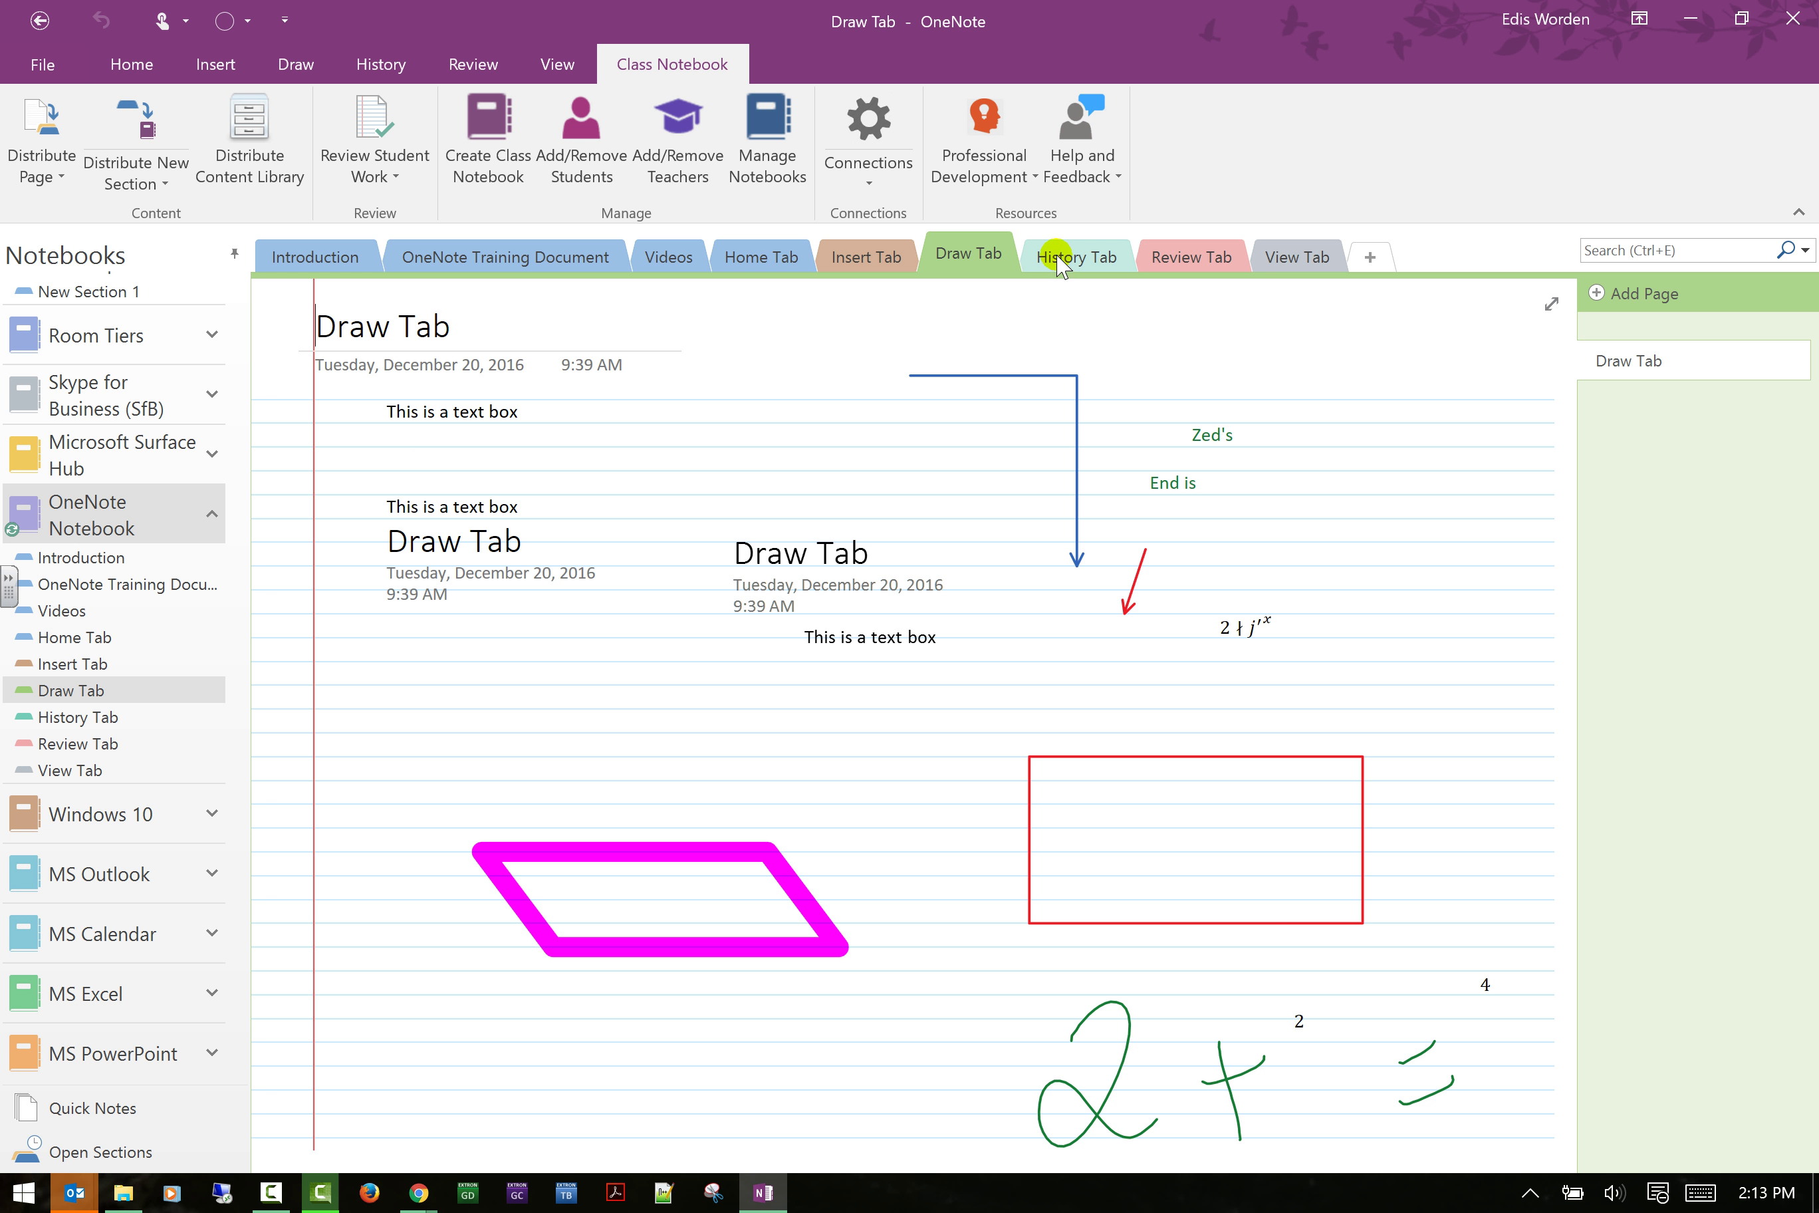
pyautogui.click(1055, 258)
pyautogui.click(1189, 257)
pyautogui.click(1284, 267)
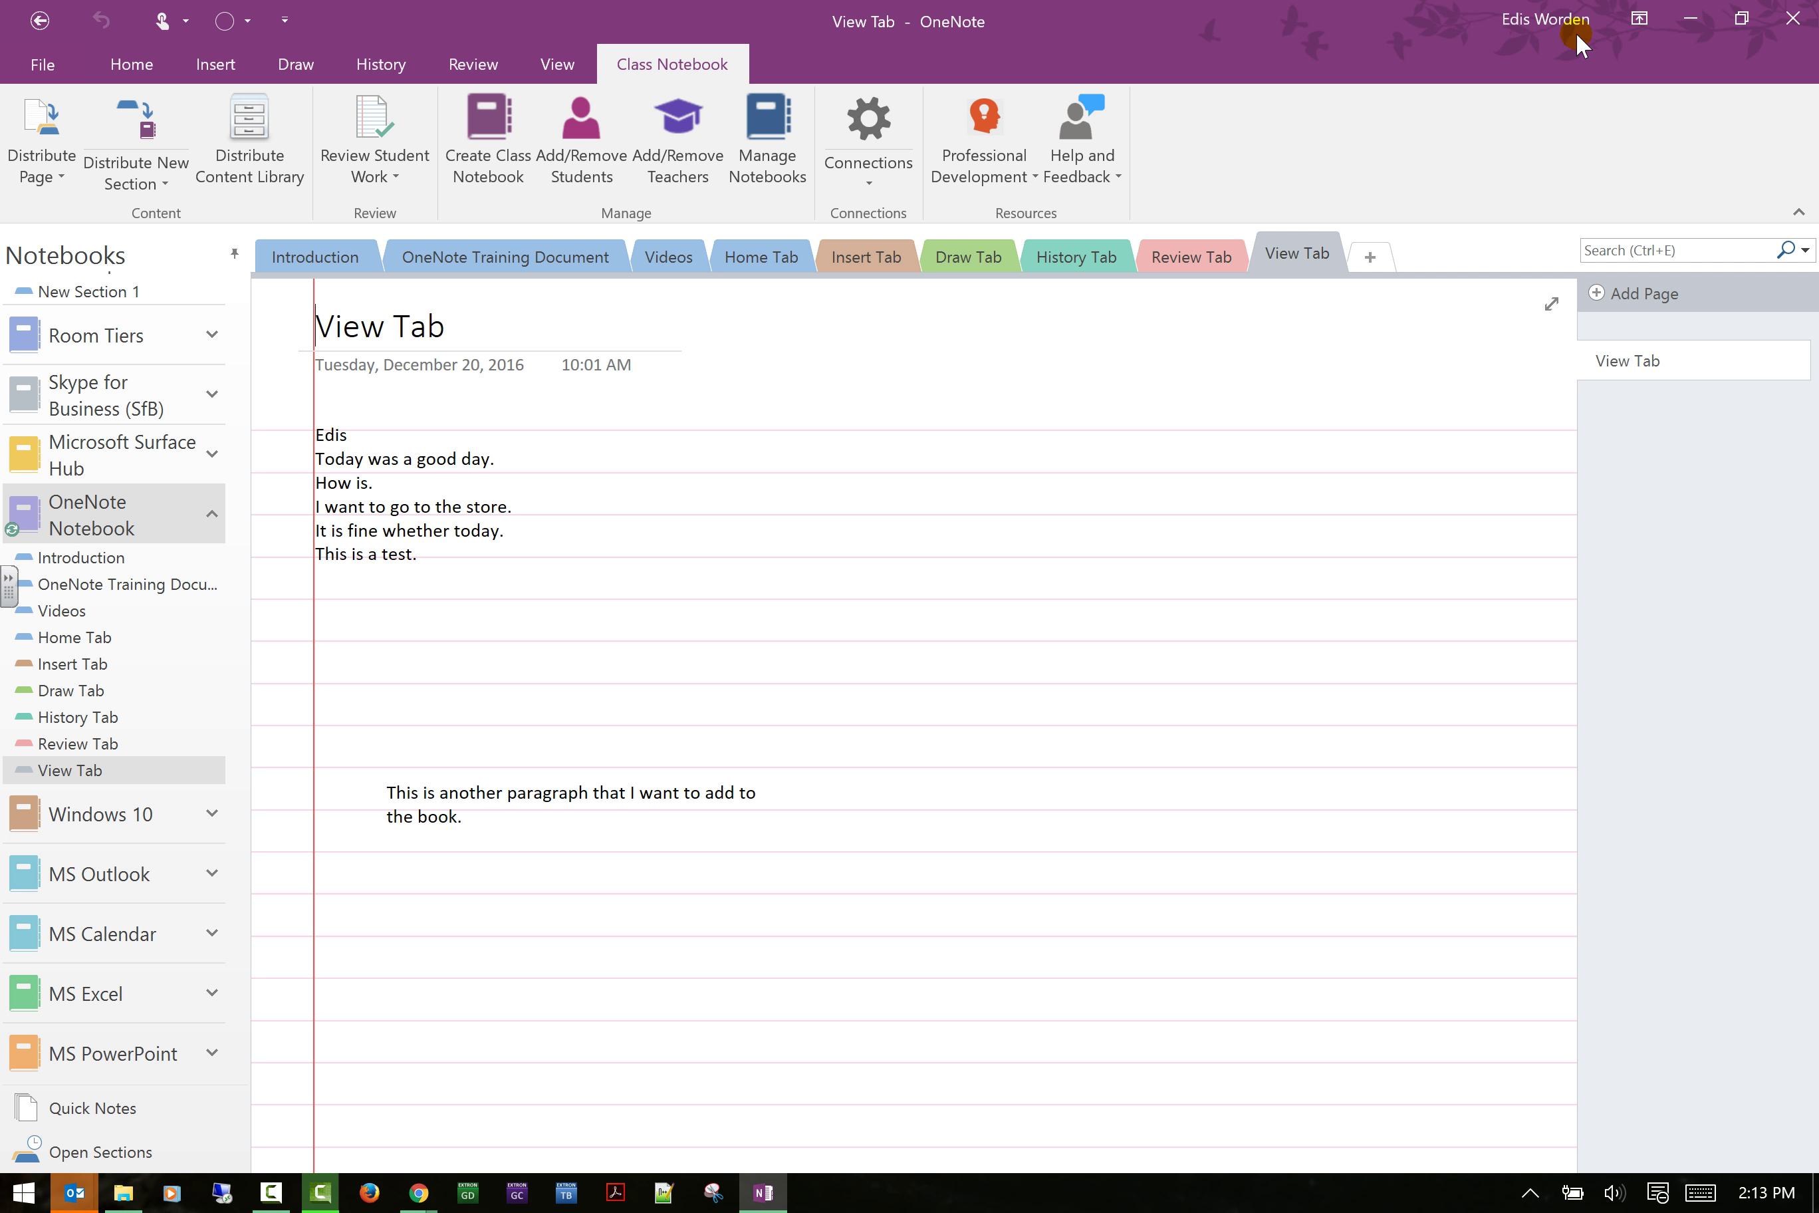
pyautogui.click(1690, 18)
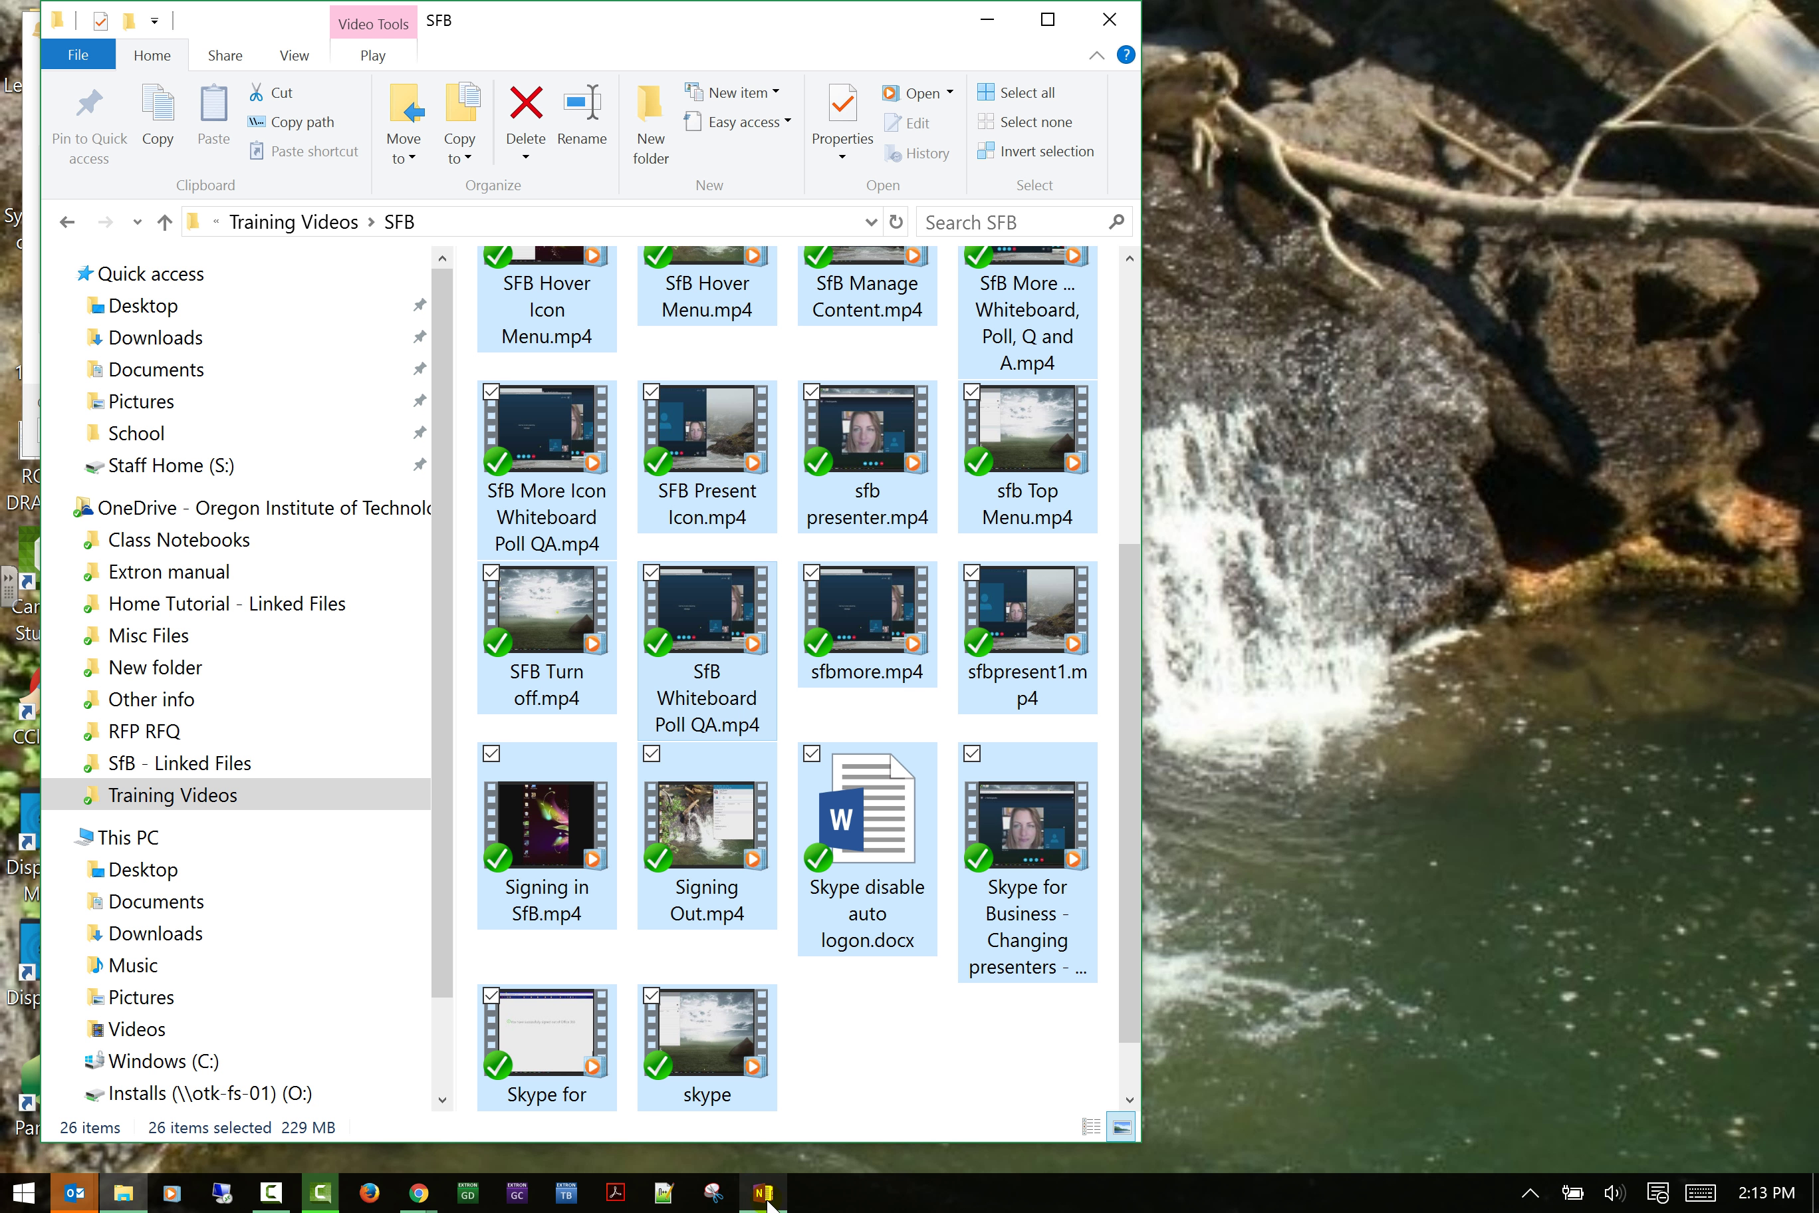
# Minimize File Explorer and dismiss all pending Outlook reminders.
pyautogui.click(988, 18)
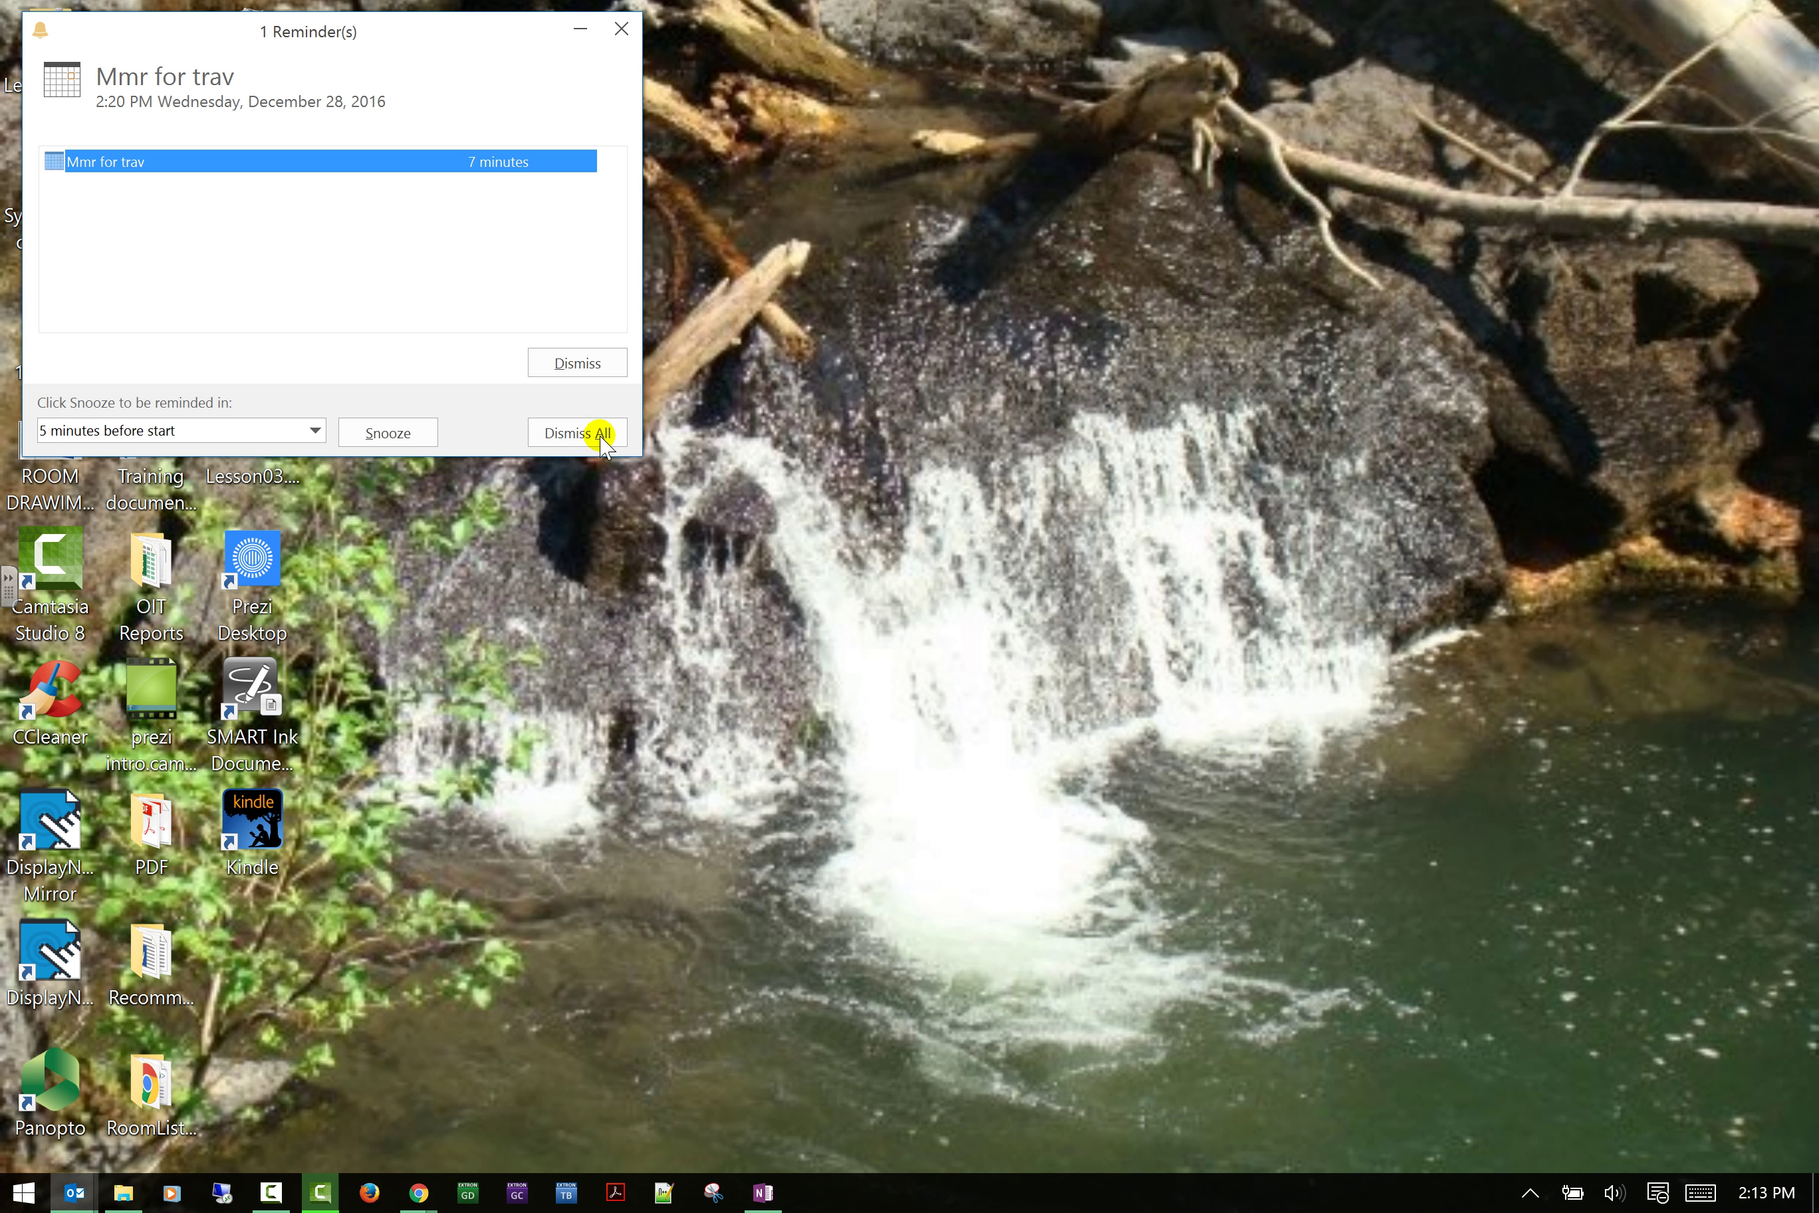
pyautogui.click(579, 433)
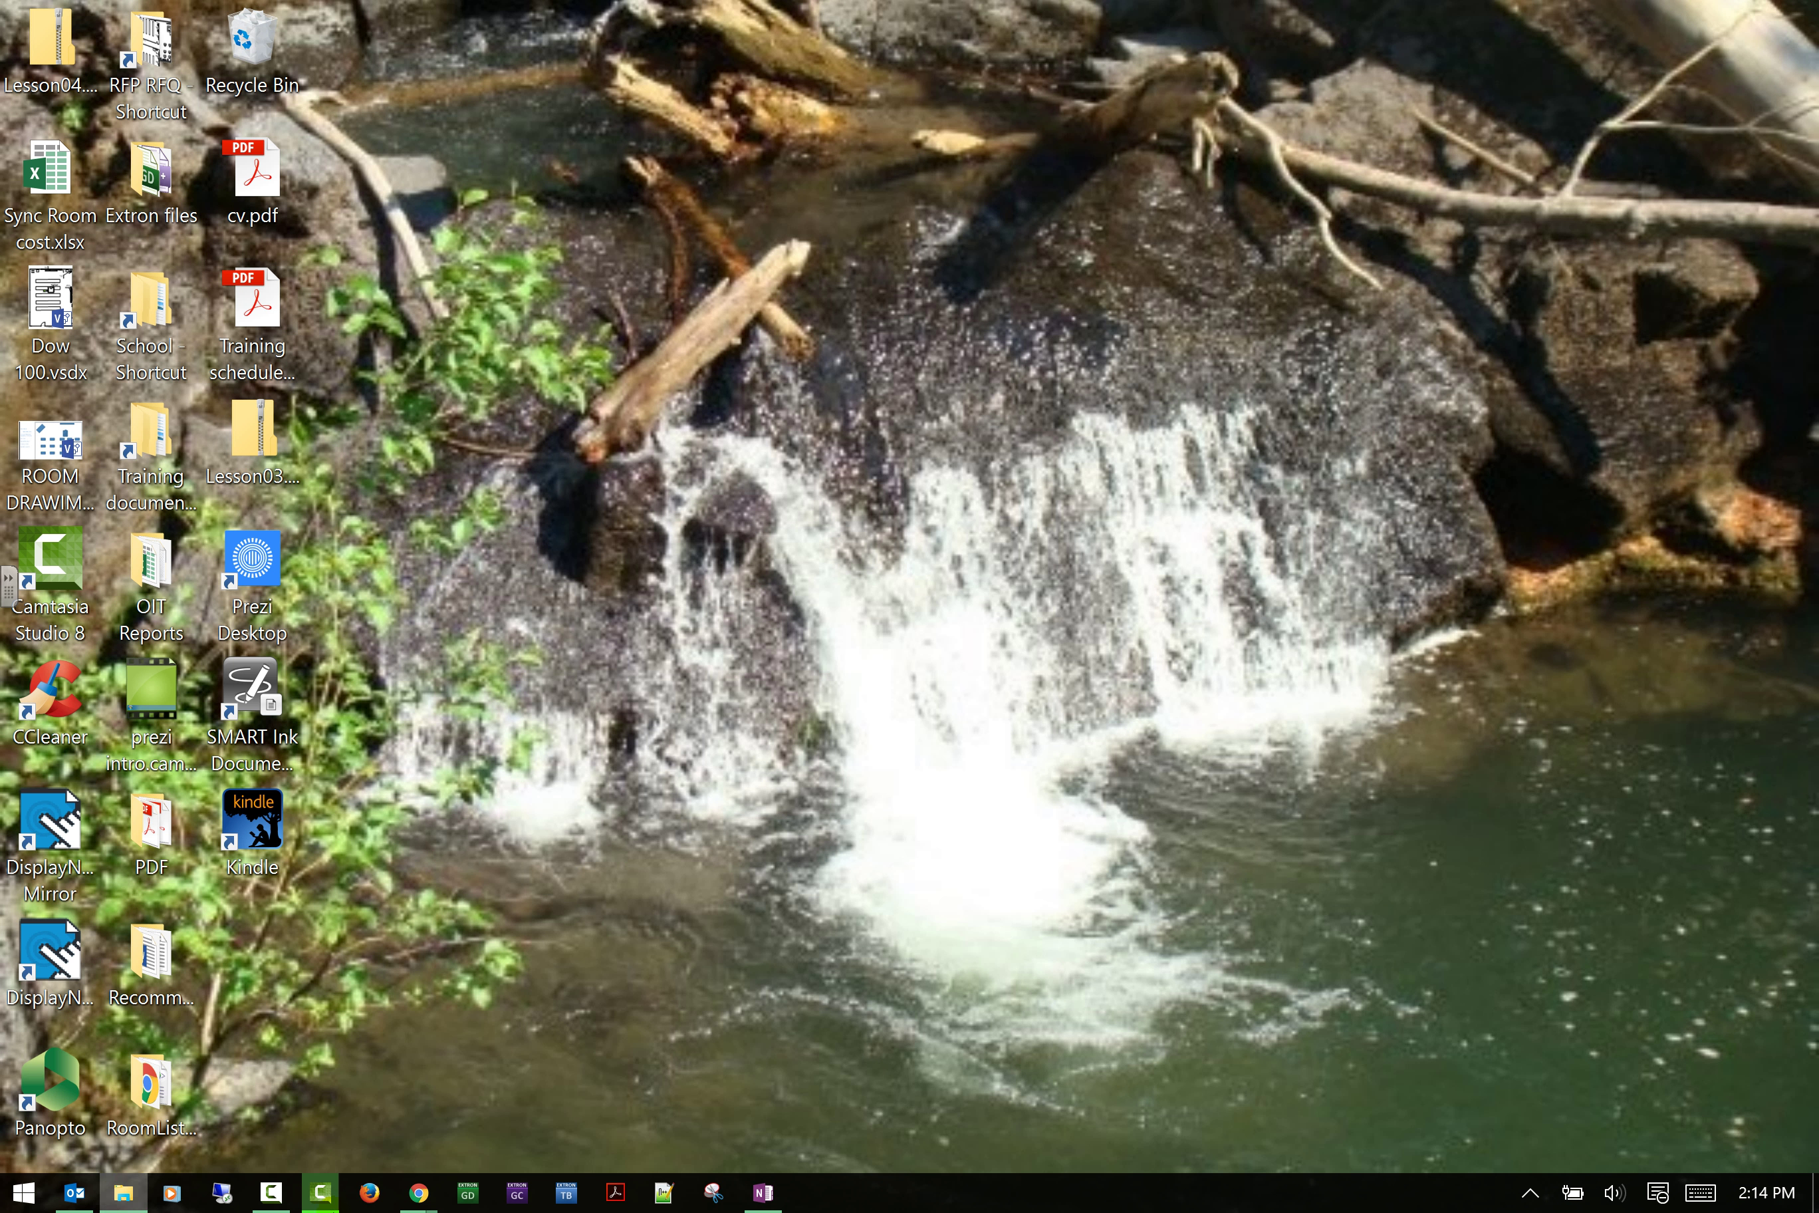
pyautogui.moveTo(420, 1196)
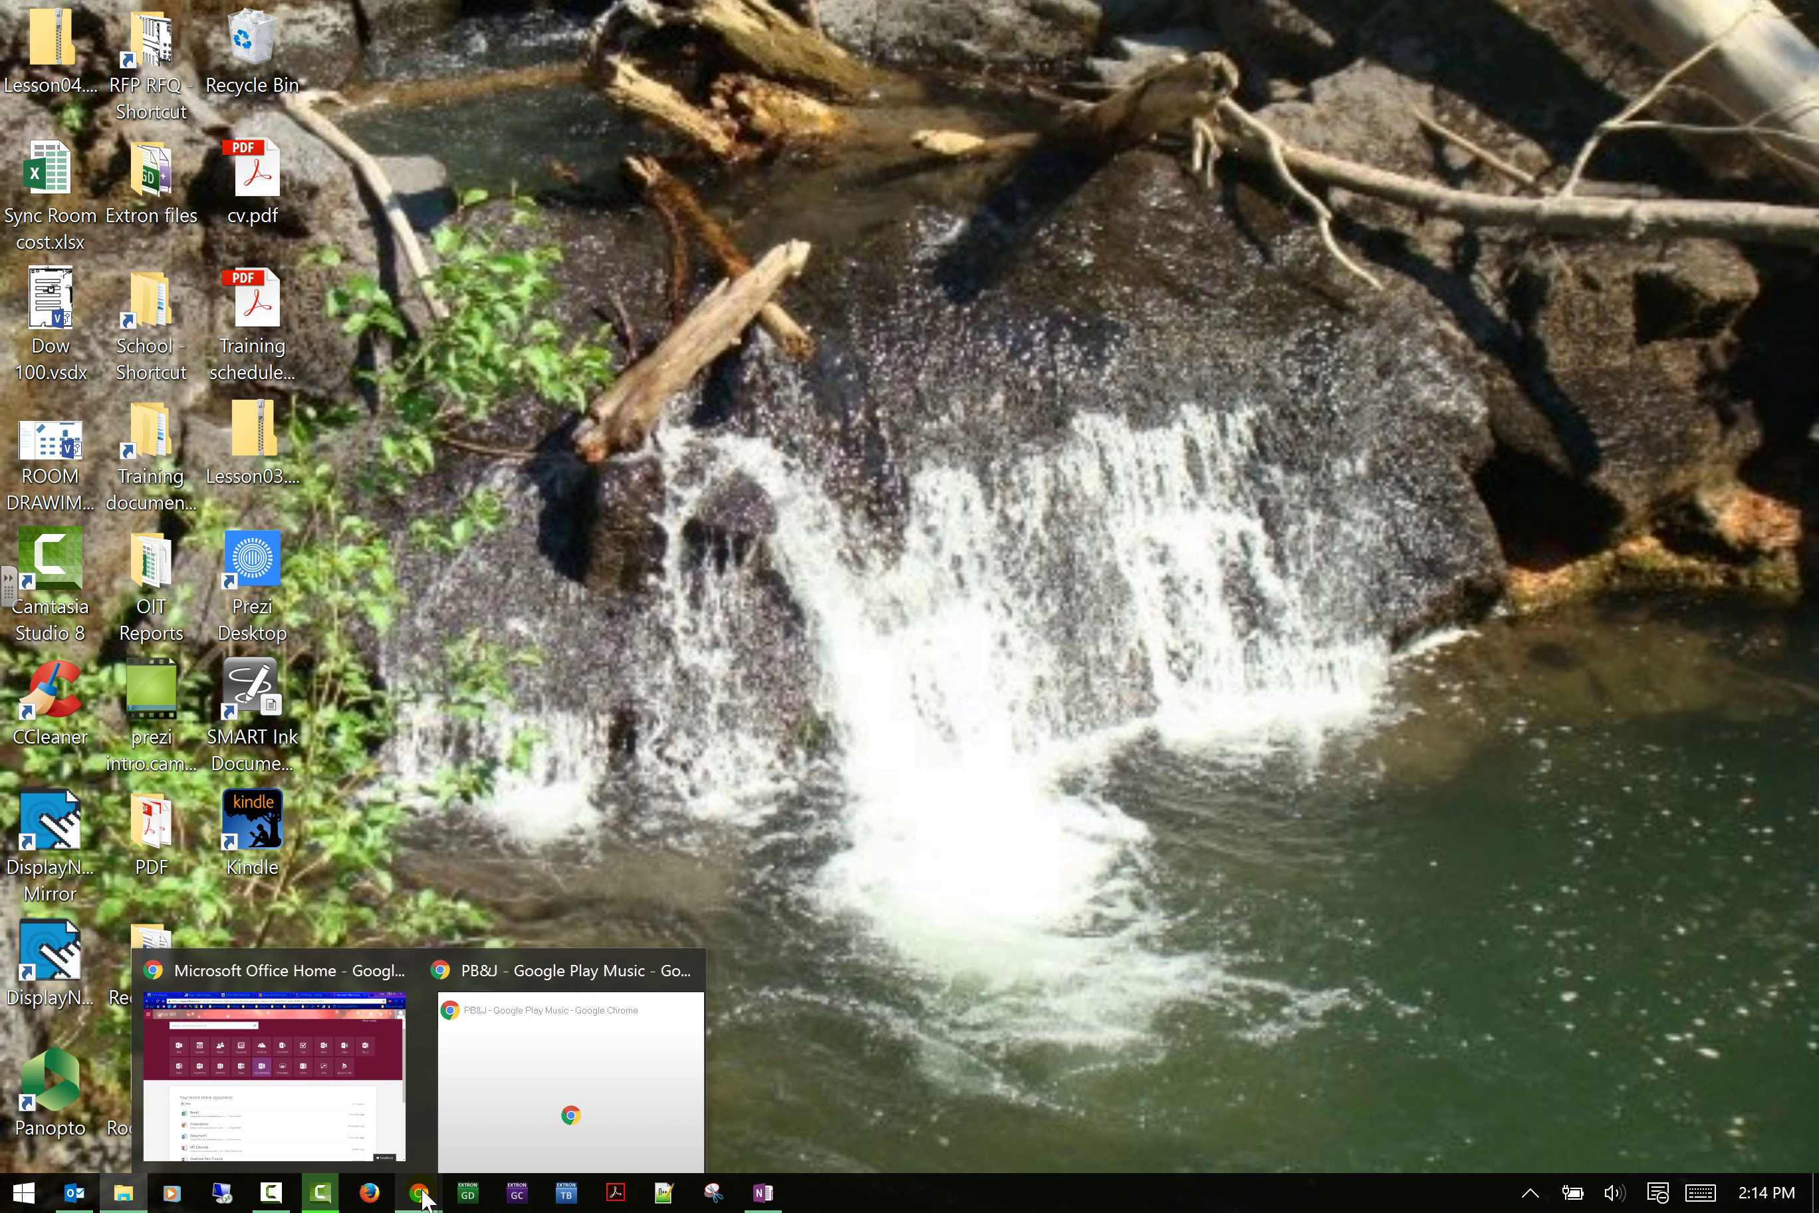
# Open OneNote Online from Microsoft Office Home and scroll through the Recent notebooks list.
pyautogui.click(266, 1095)
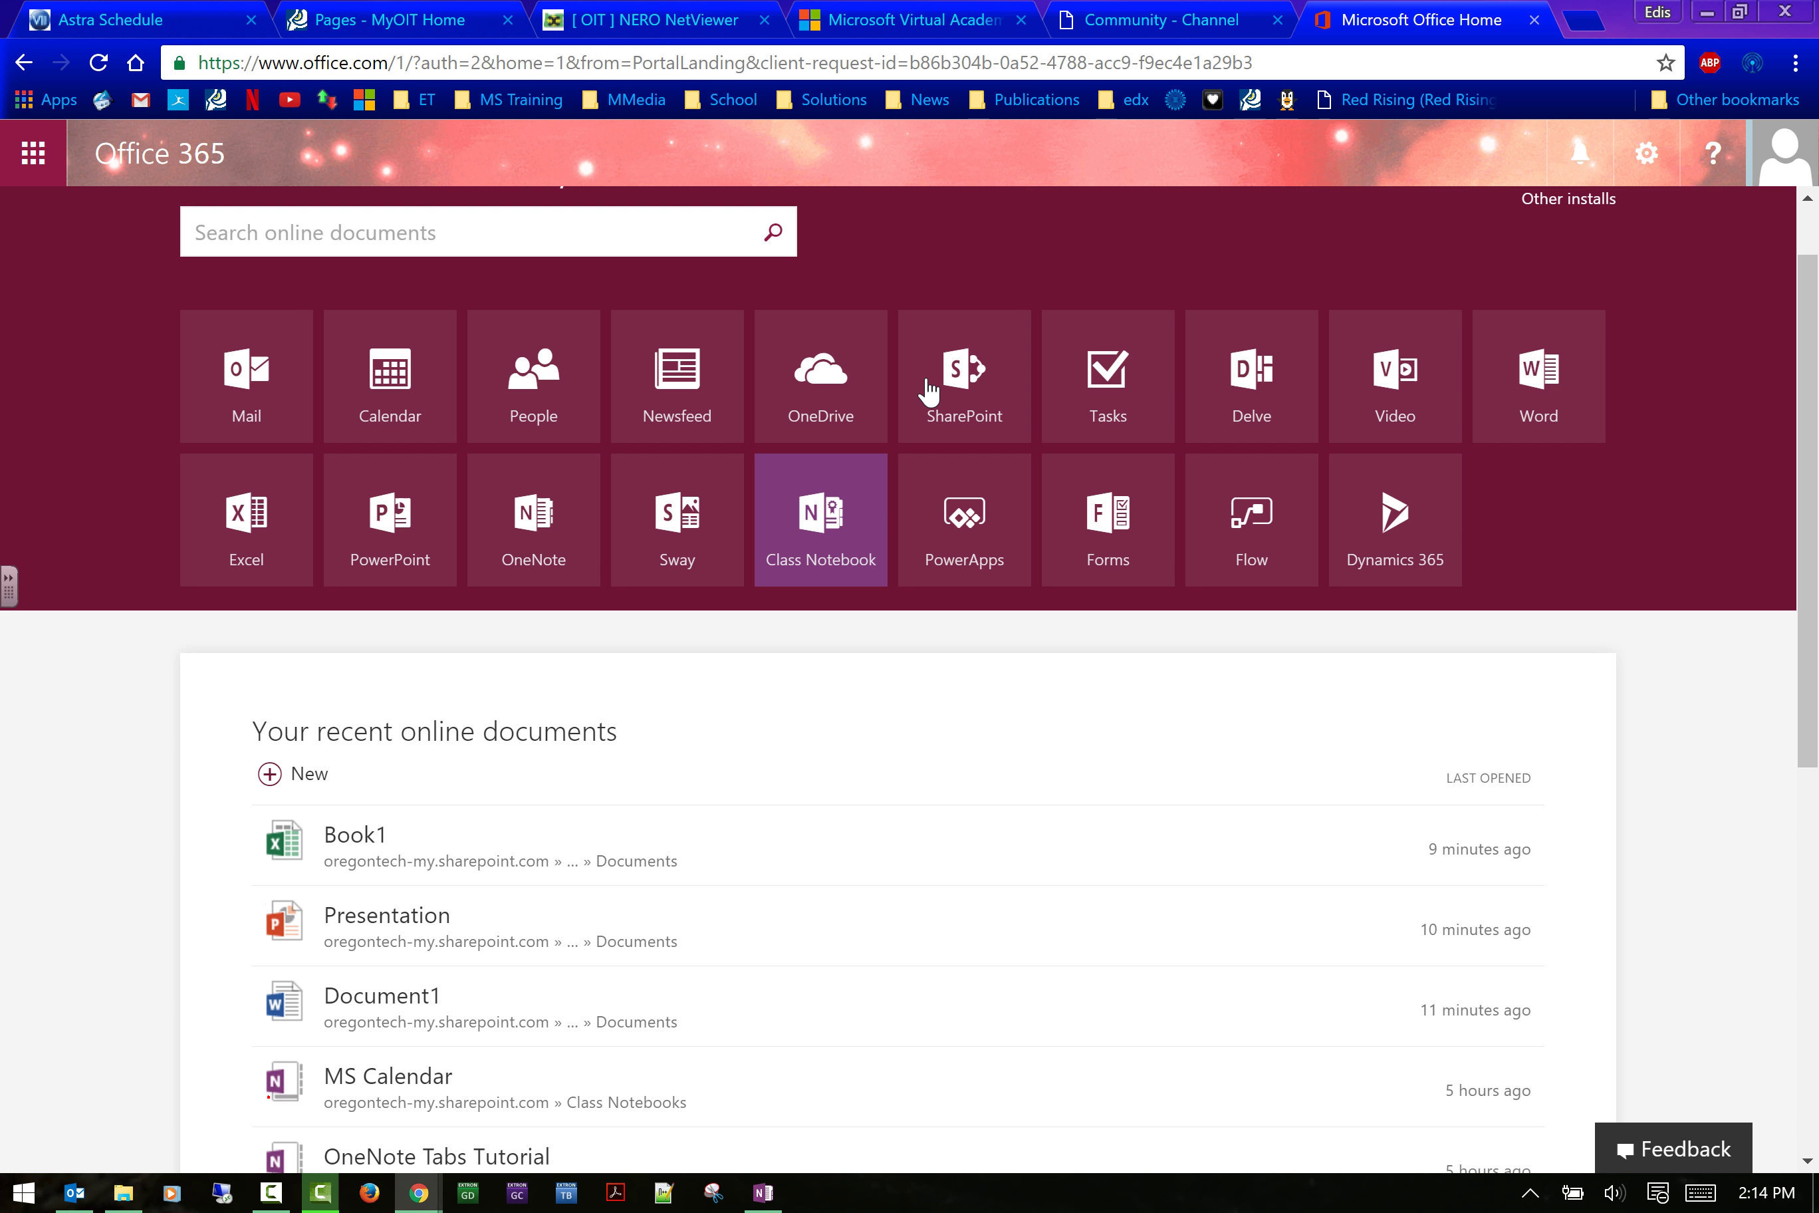
pyautogui.click(548, 509)
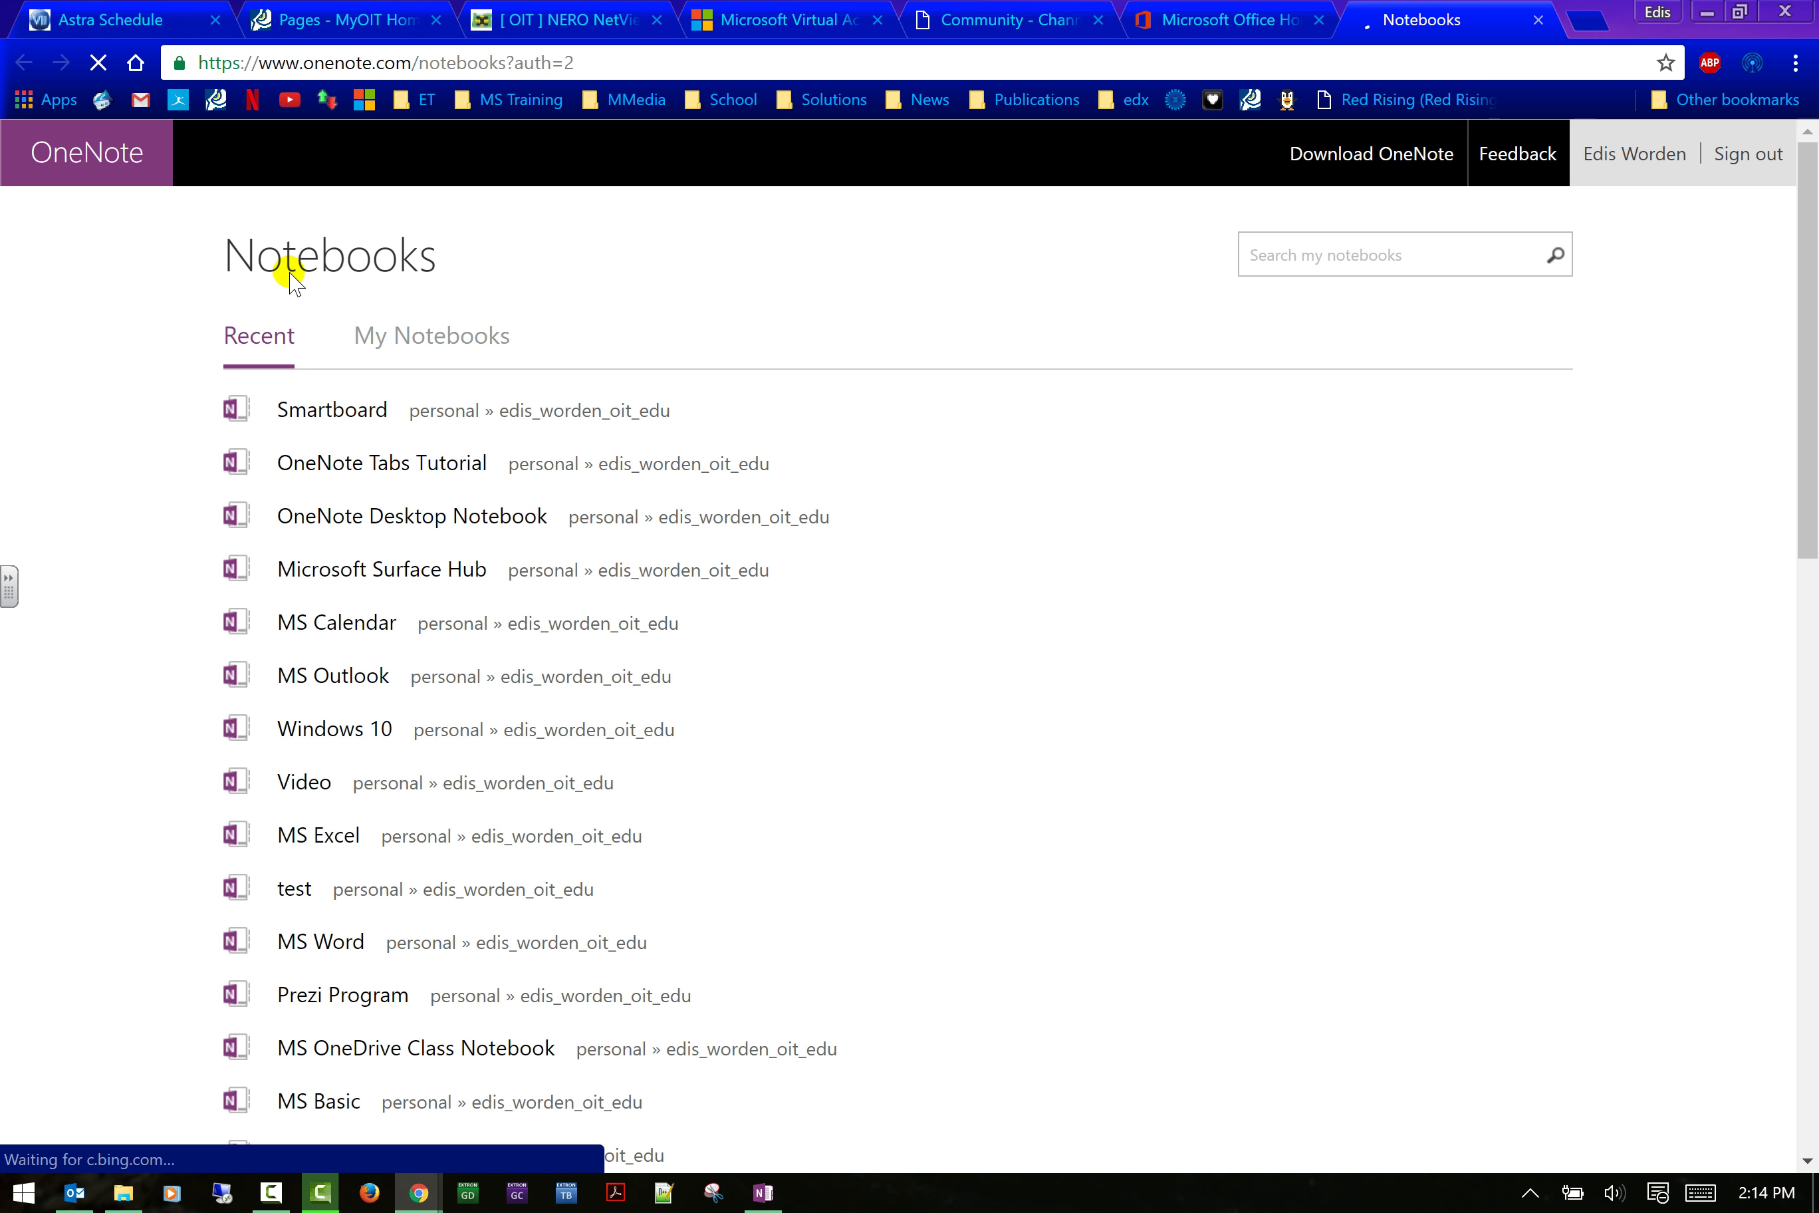
pyautogui.scroll(-5, 803, 488)
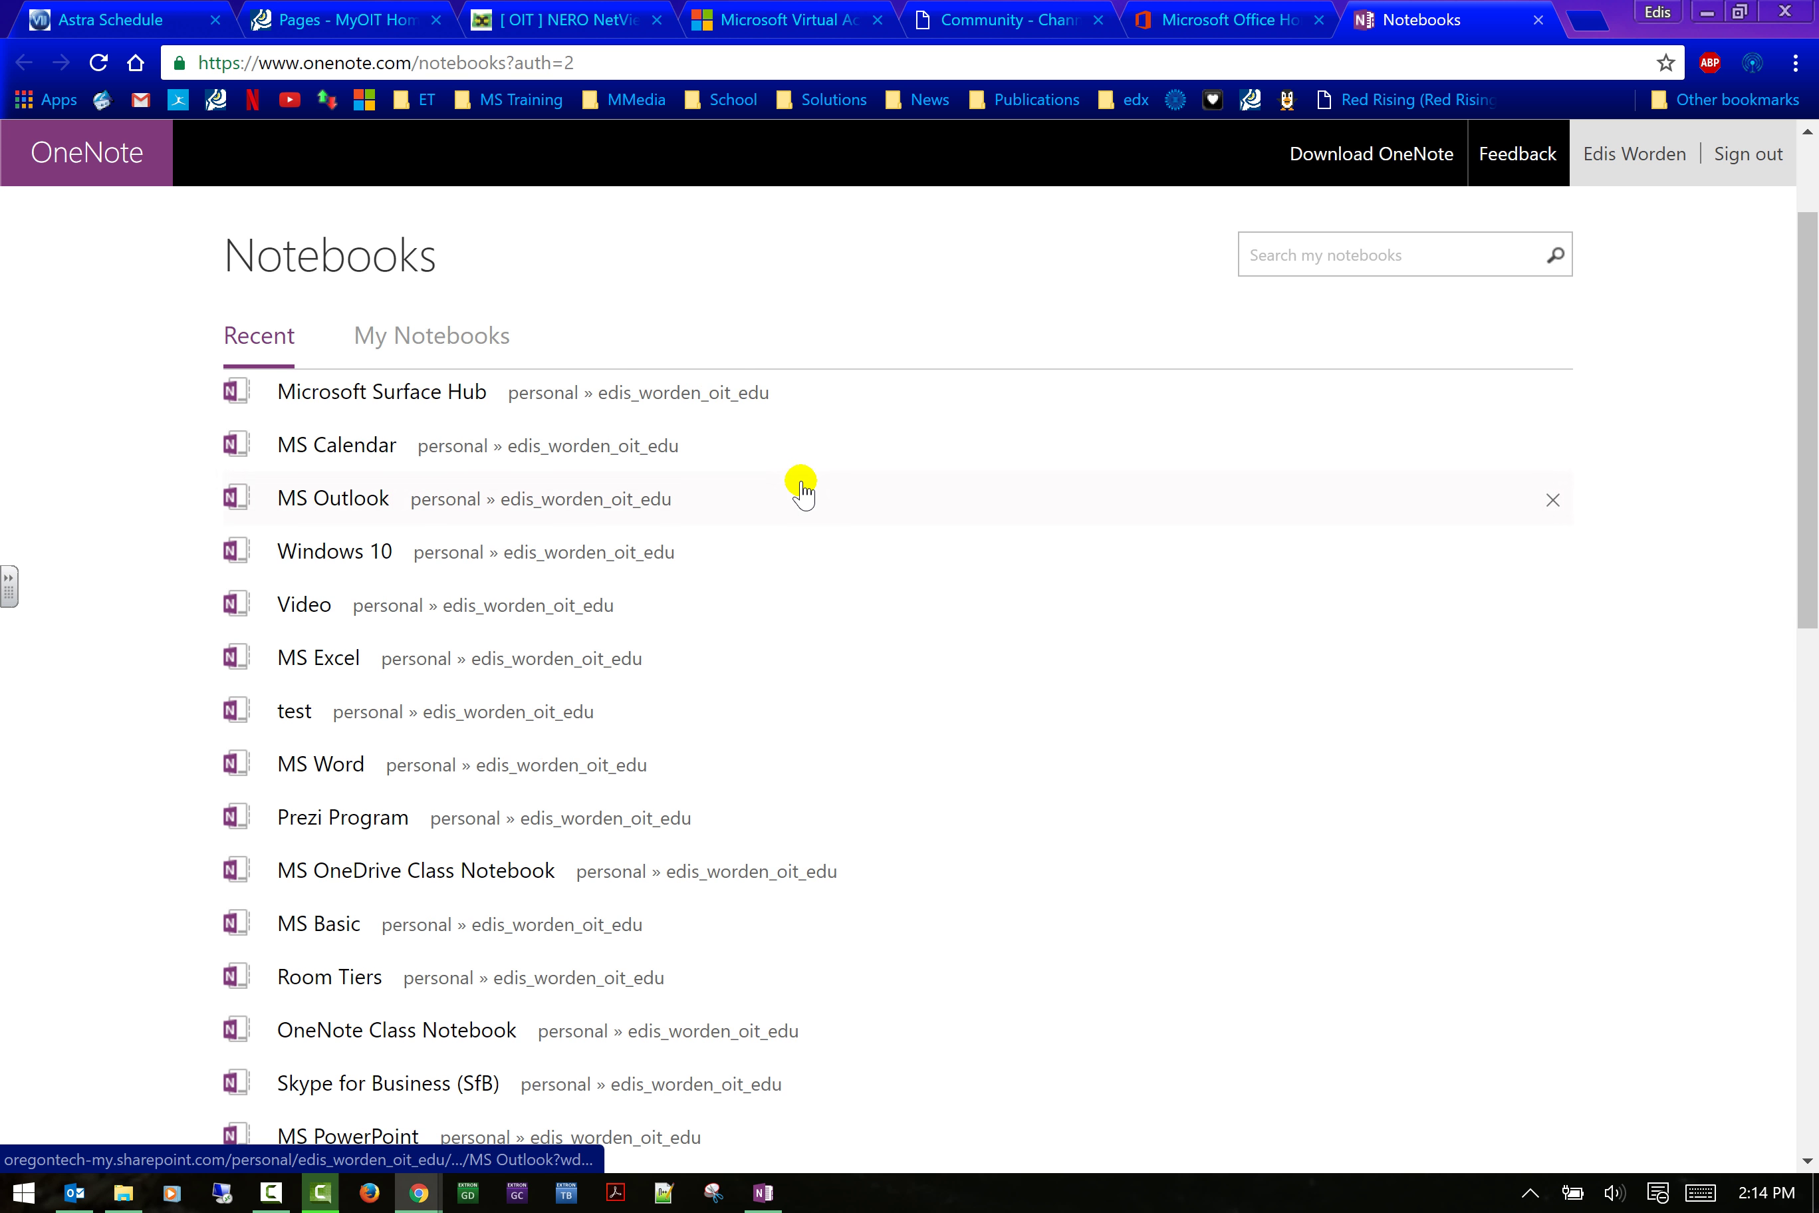
pyautogui.scroll(-3, 802, 488)
pyautogui.scroll(-4, 349, 609)
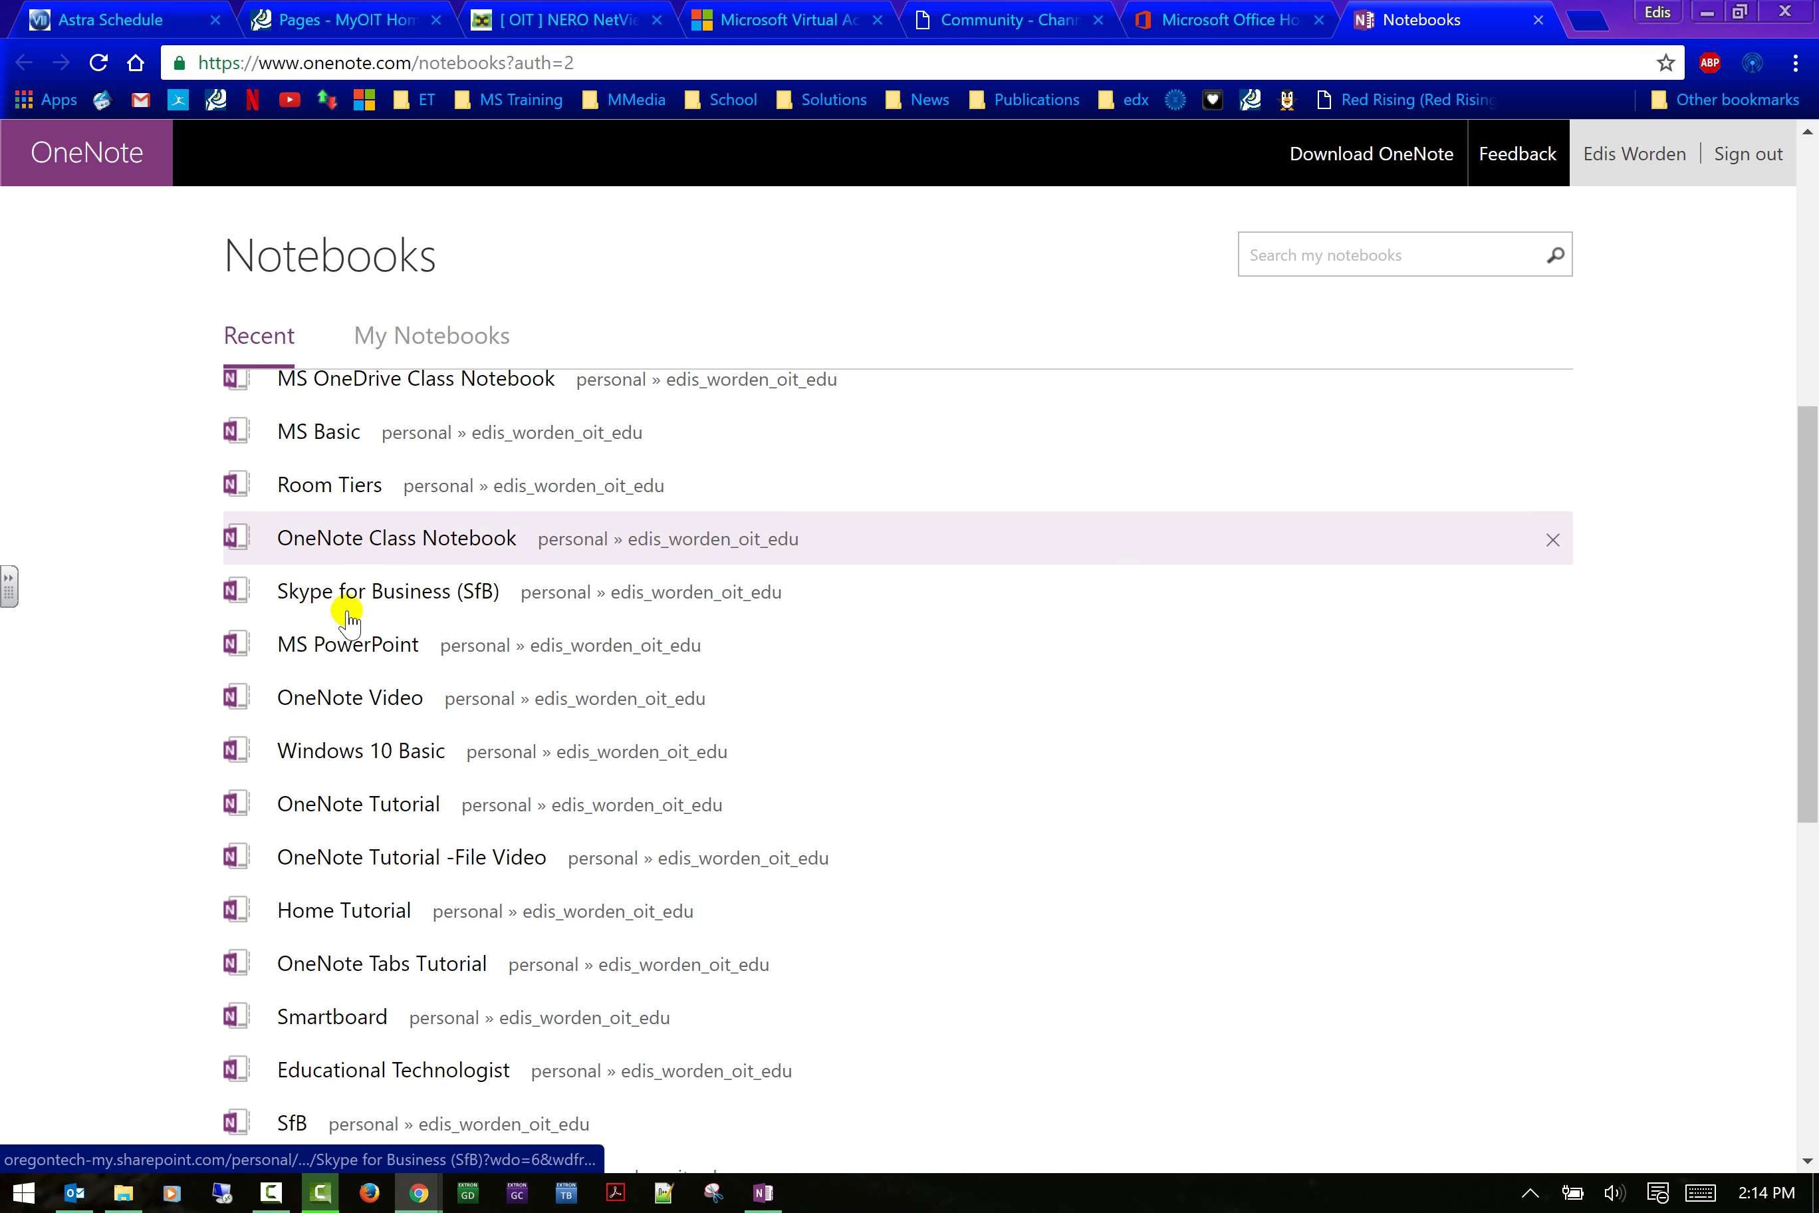
pyautogui.scroll(-7, 342, 806)
pyautogui.scroll(13, 342, 794)
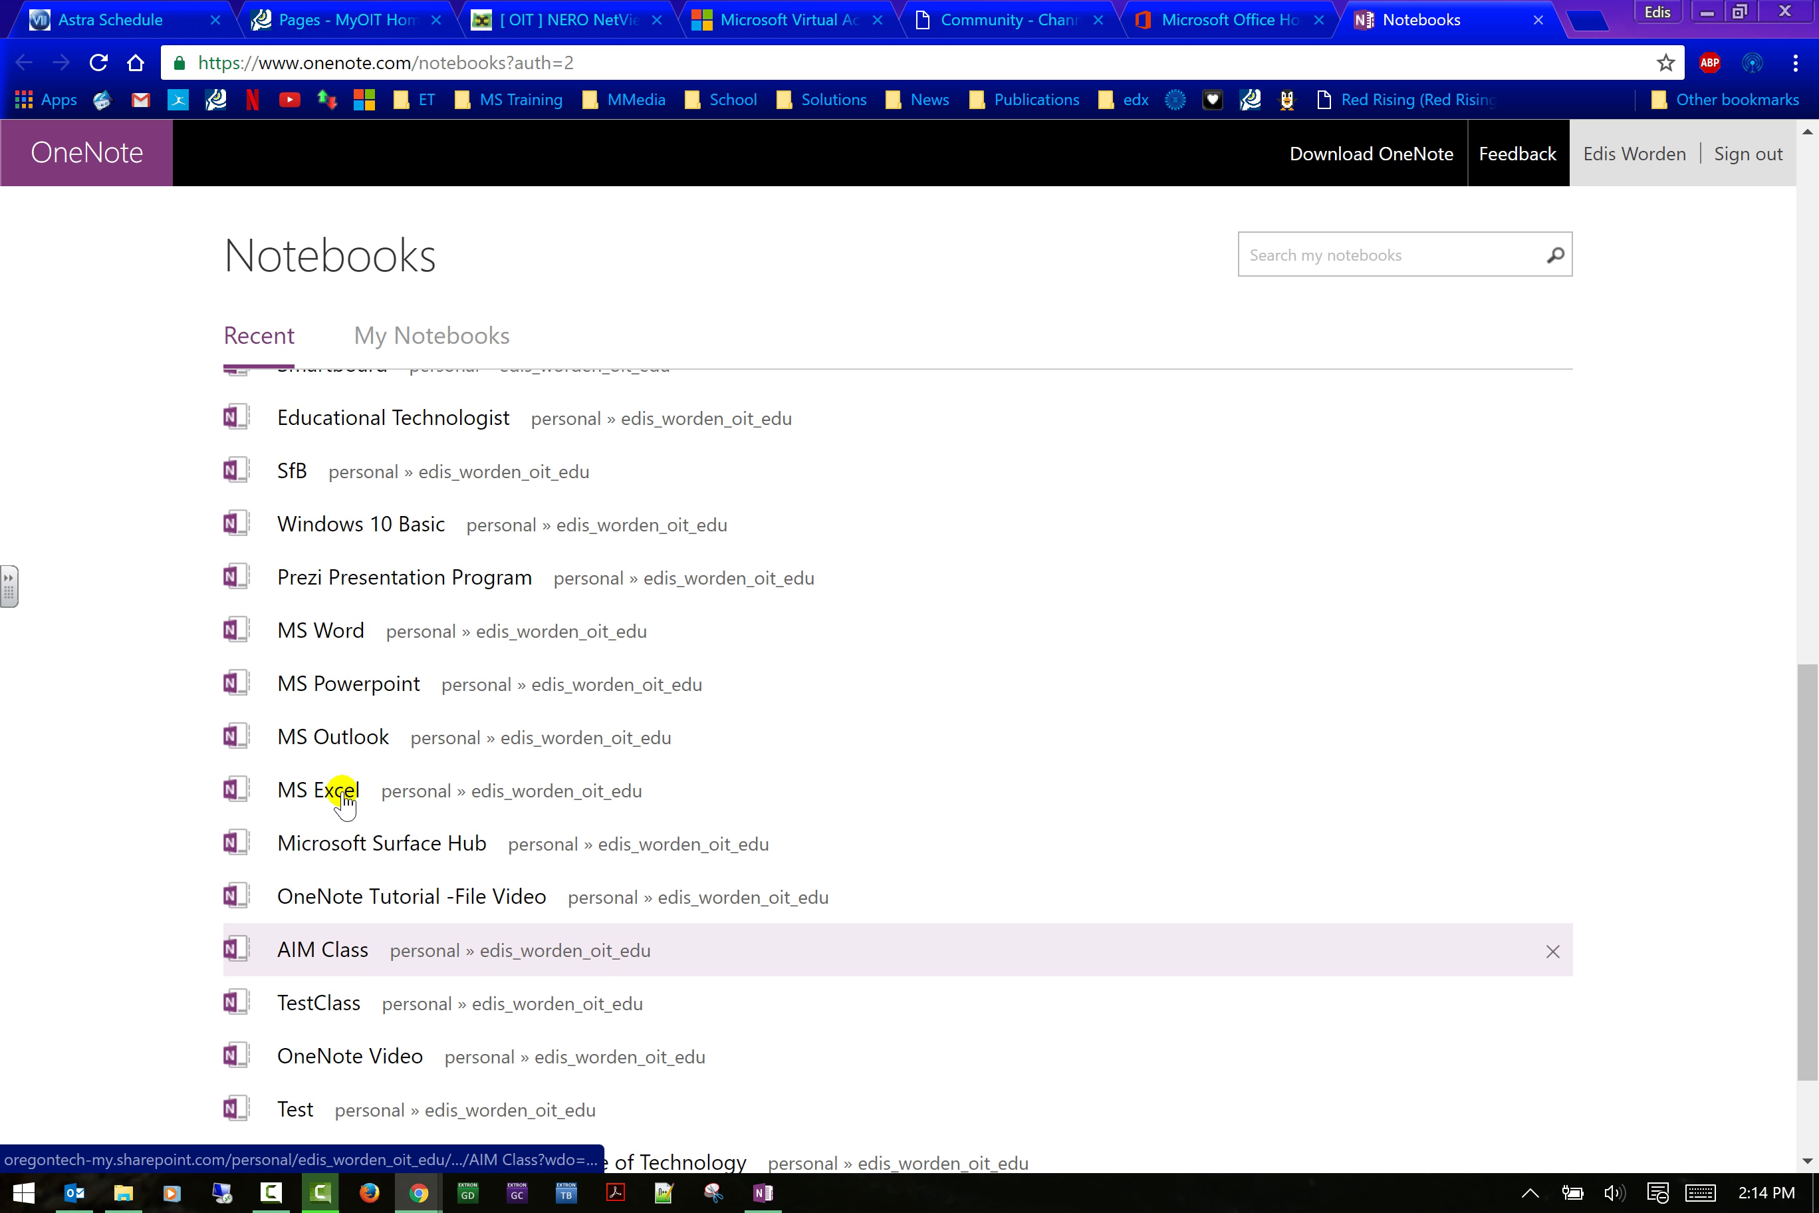
pyautogui.scroll(5, 342, 797)
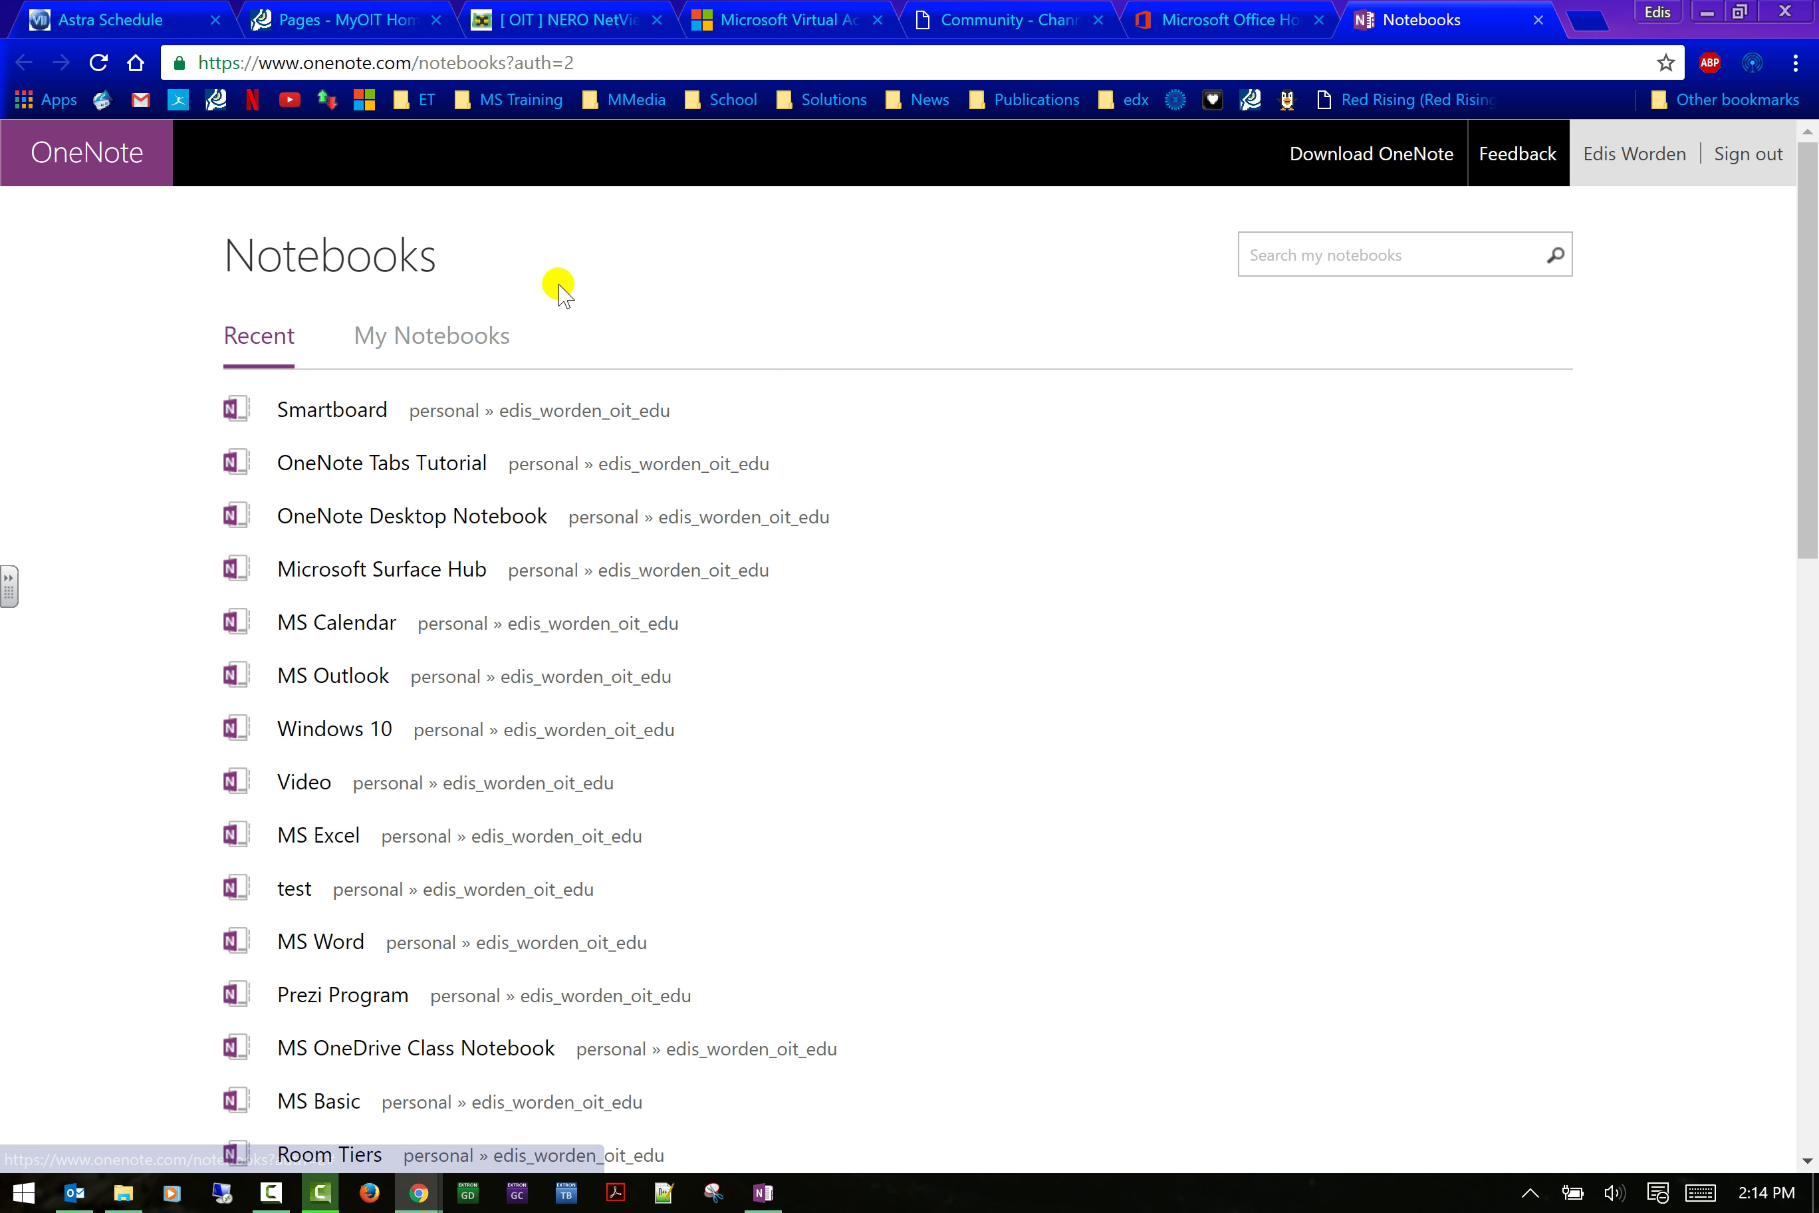
# Open the 'test' notebook from My Notebooks, then close it and return to OneNote 2016.
pyautogui.click(456, 336)
pyautogui.scroll(-5, 740, 524)
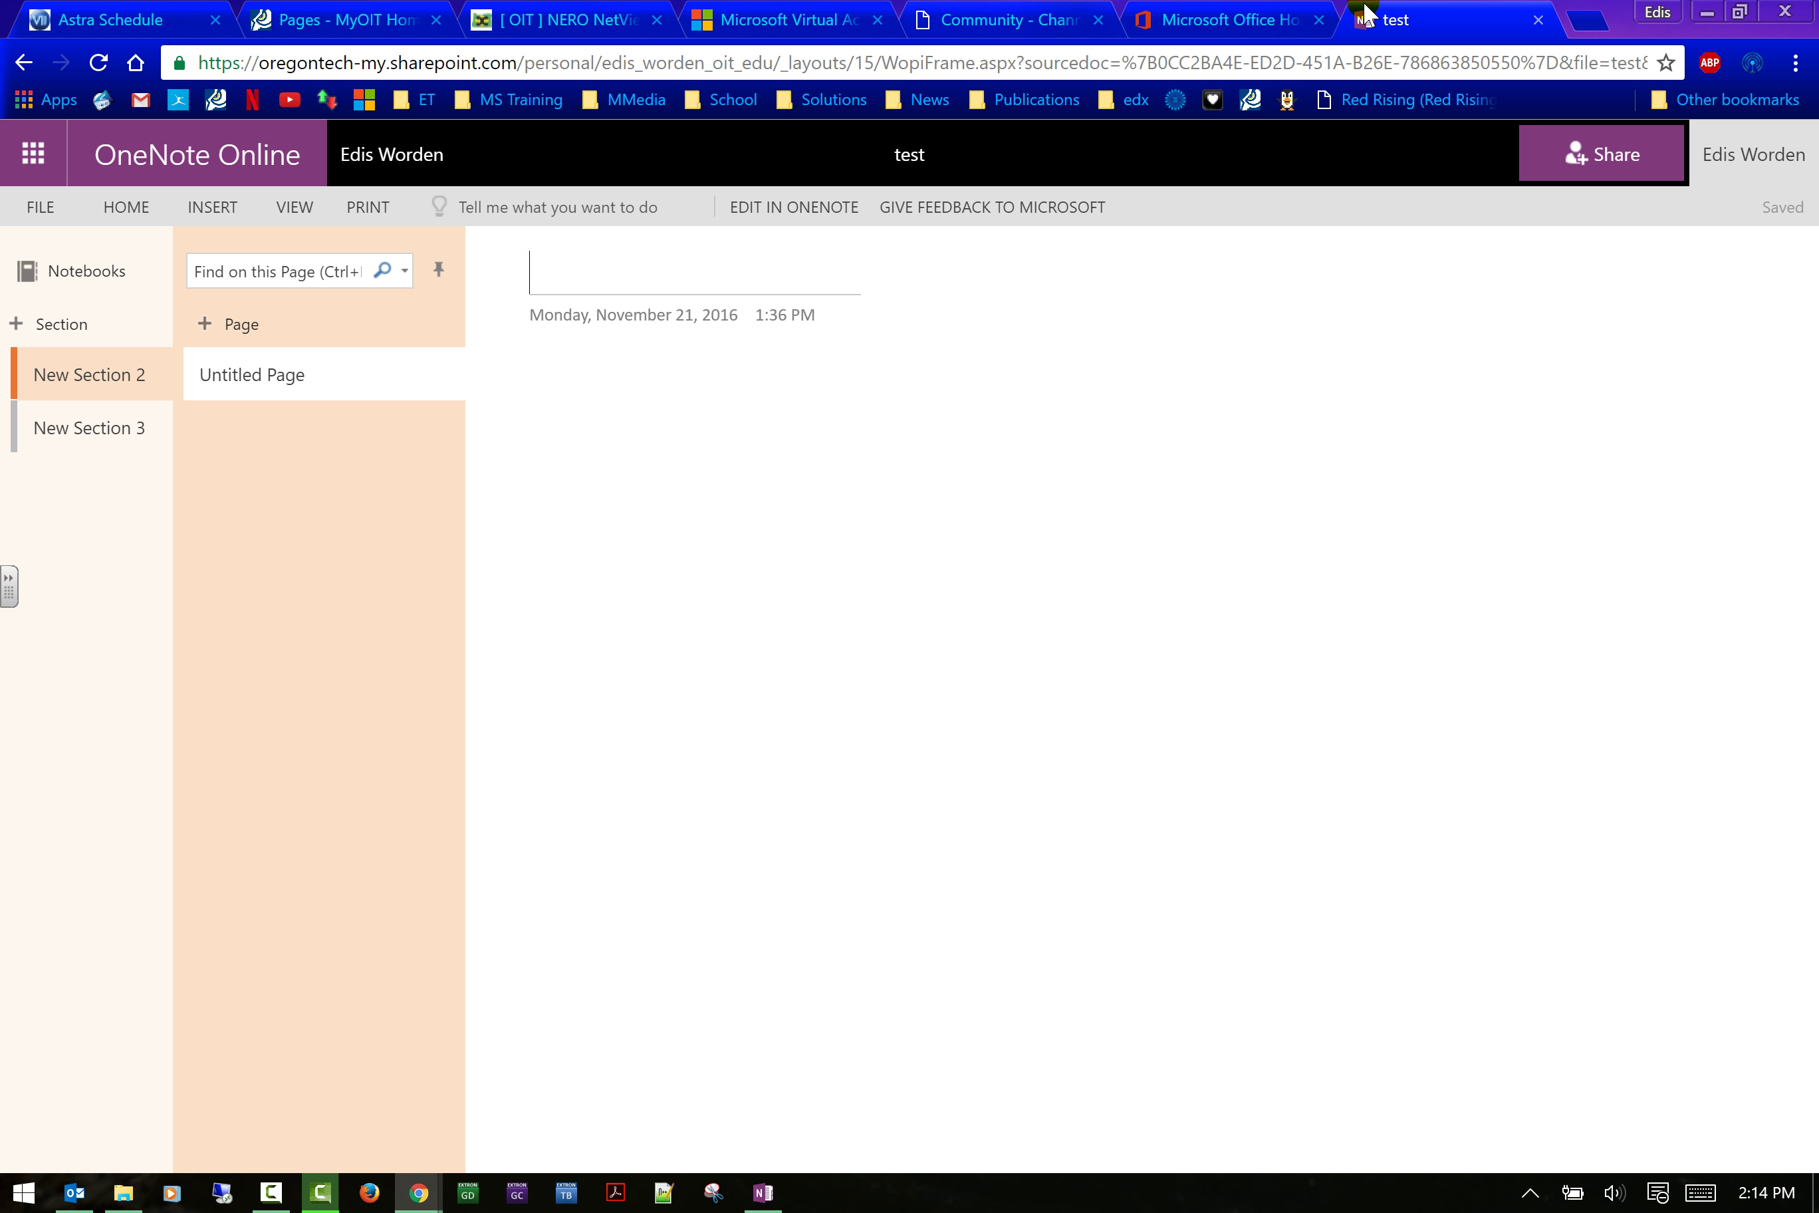
pyautogui.click(1538, 19)
pyautogui.click(763, 1192)
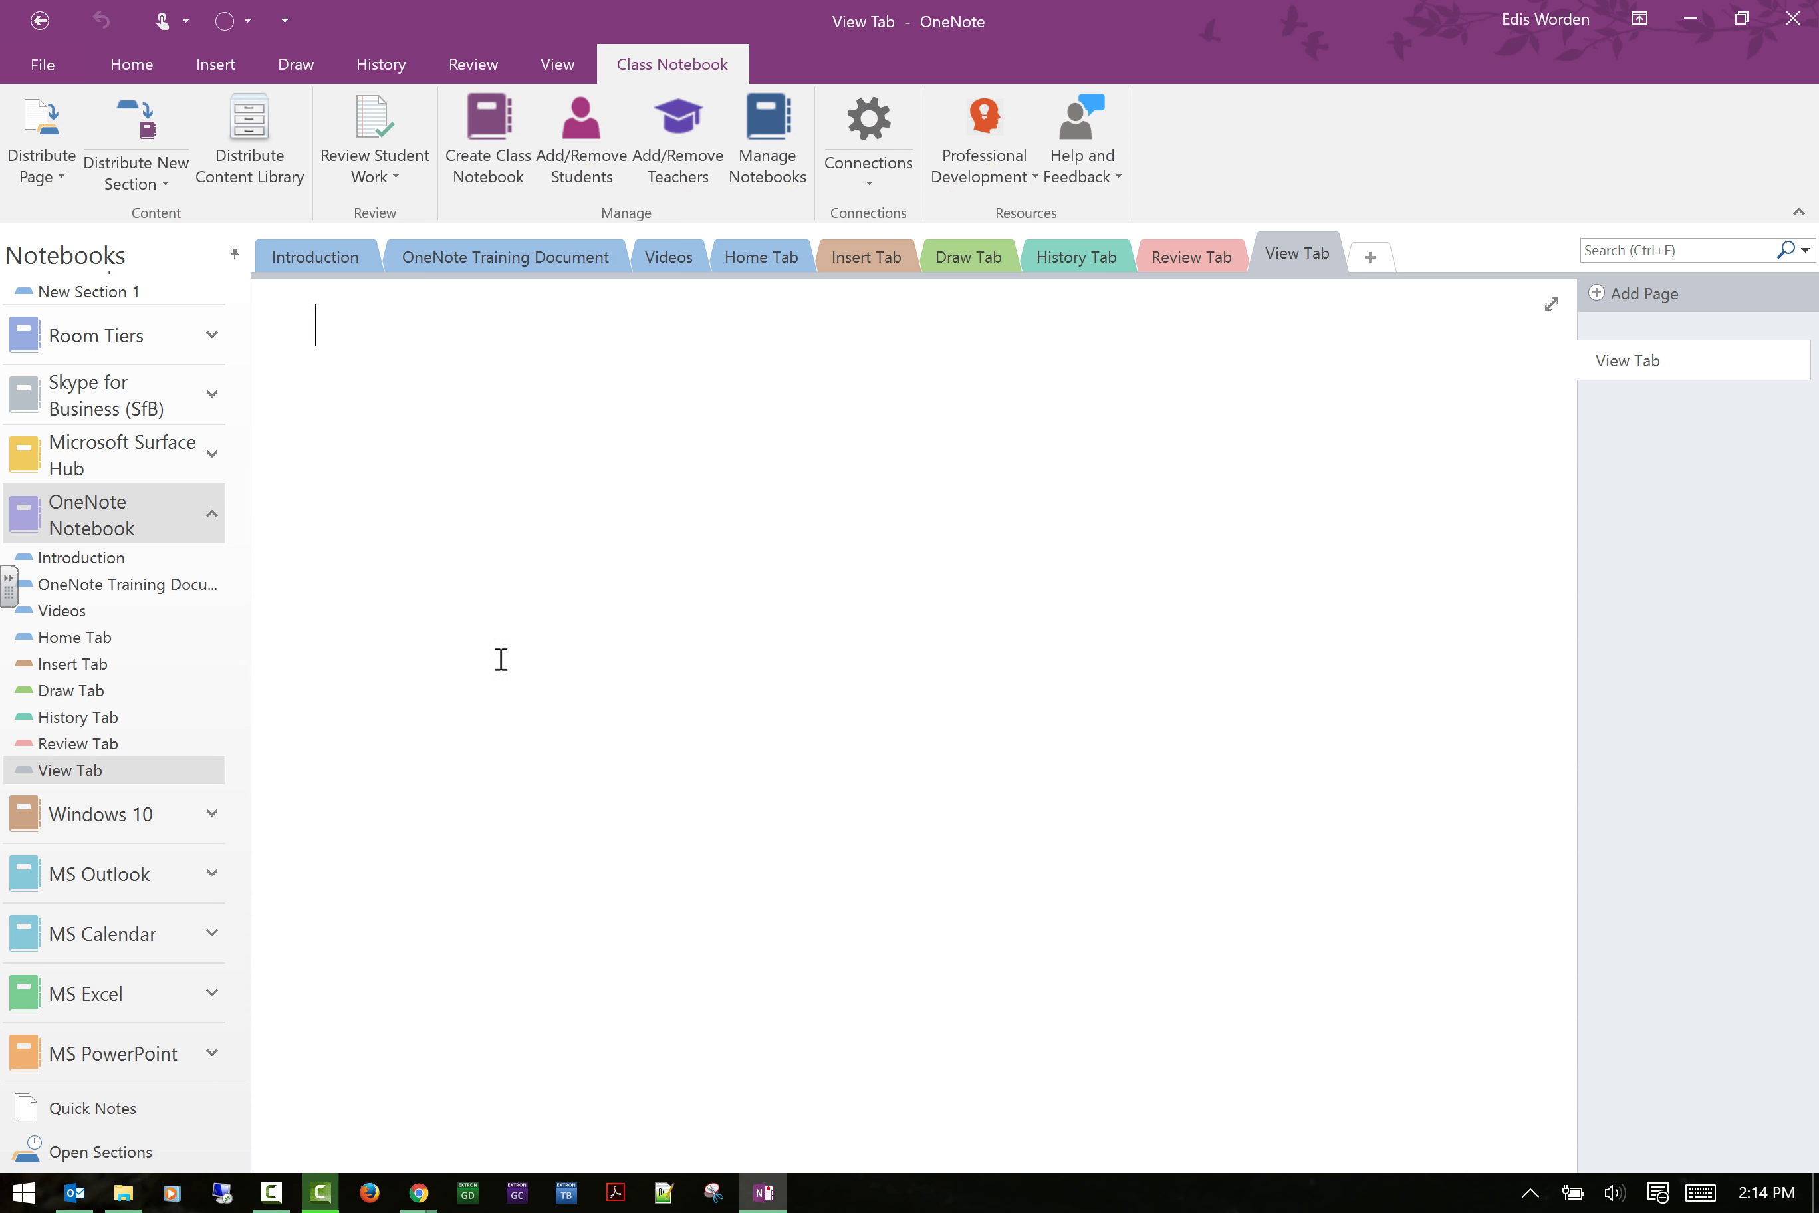
# Create a new notebook named New1 stored on This PC.
pyautogui.click(35, 74)
pyautogui.click(59, 156)
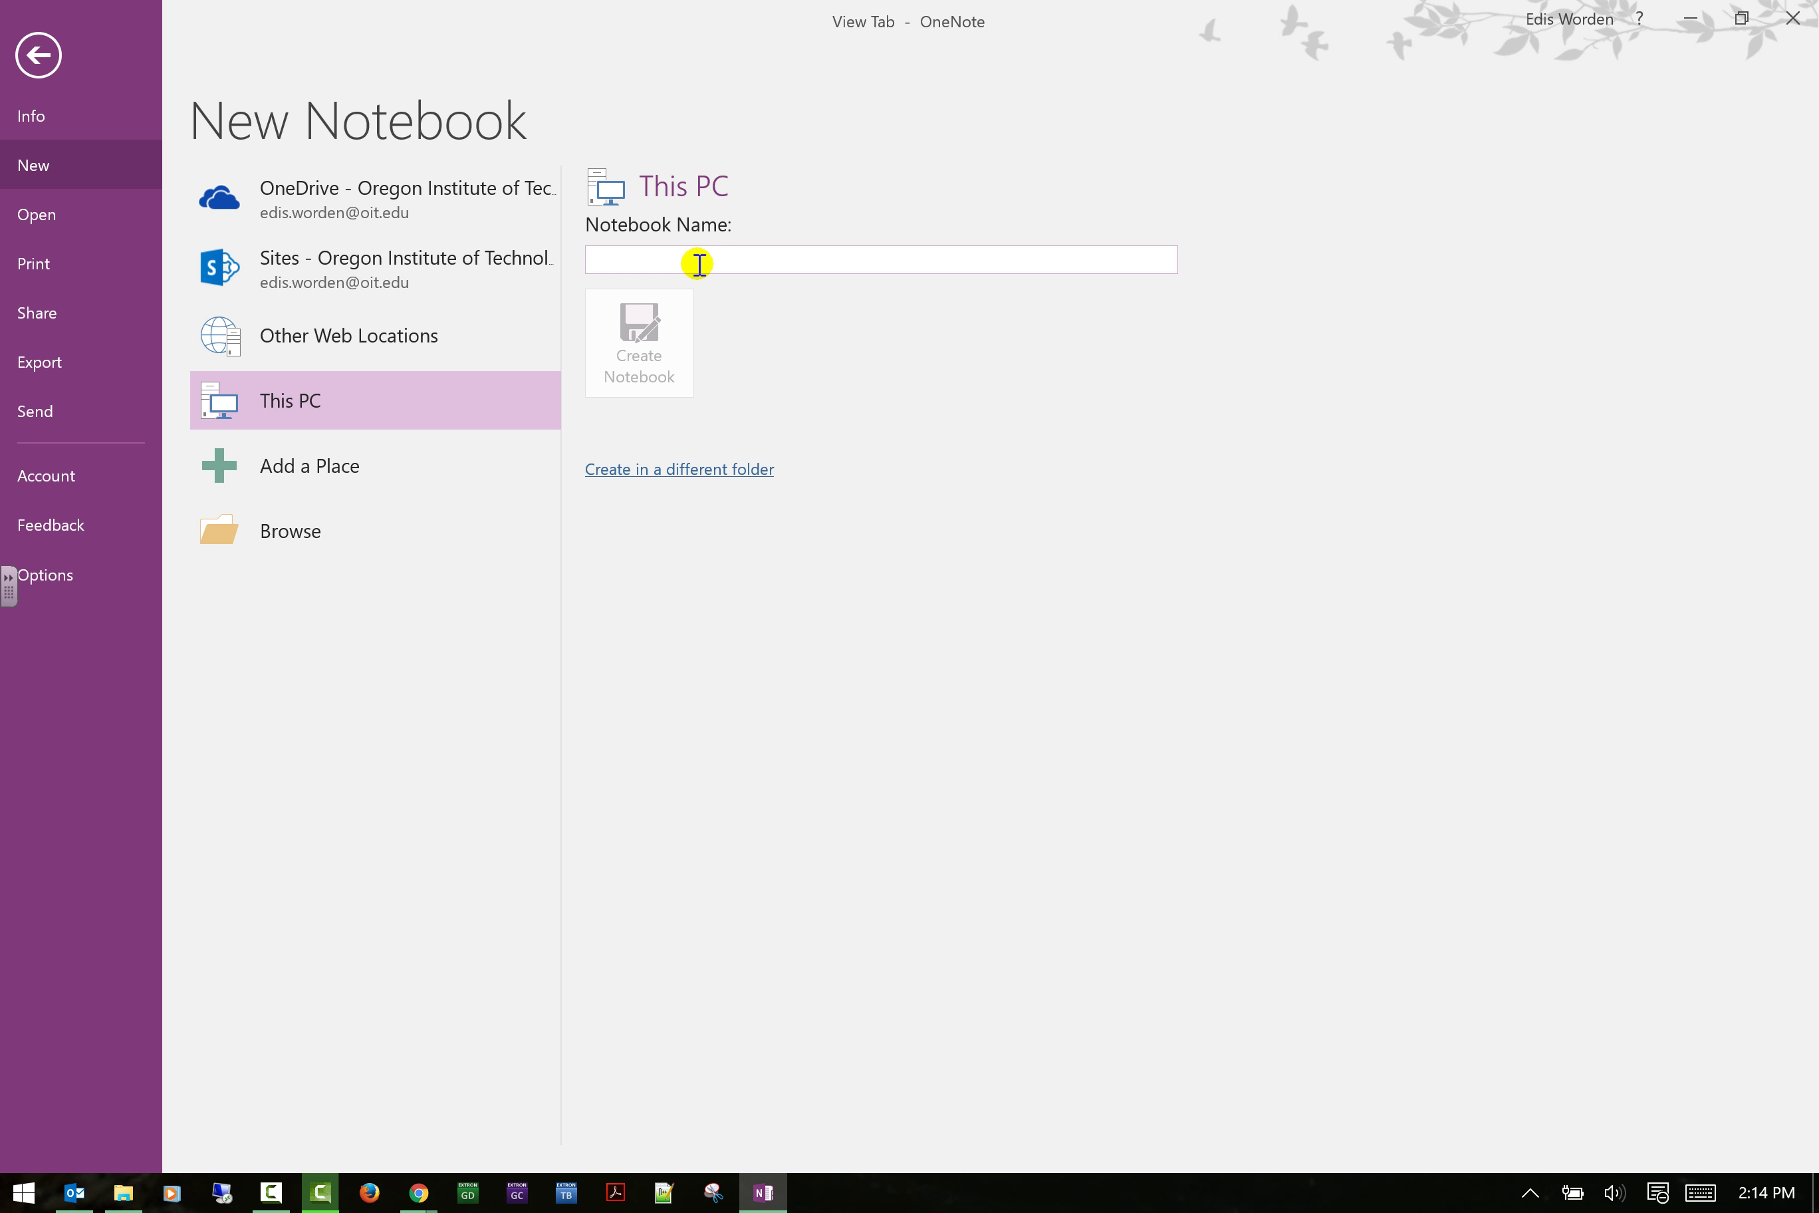
pyautogui.write('New1')
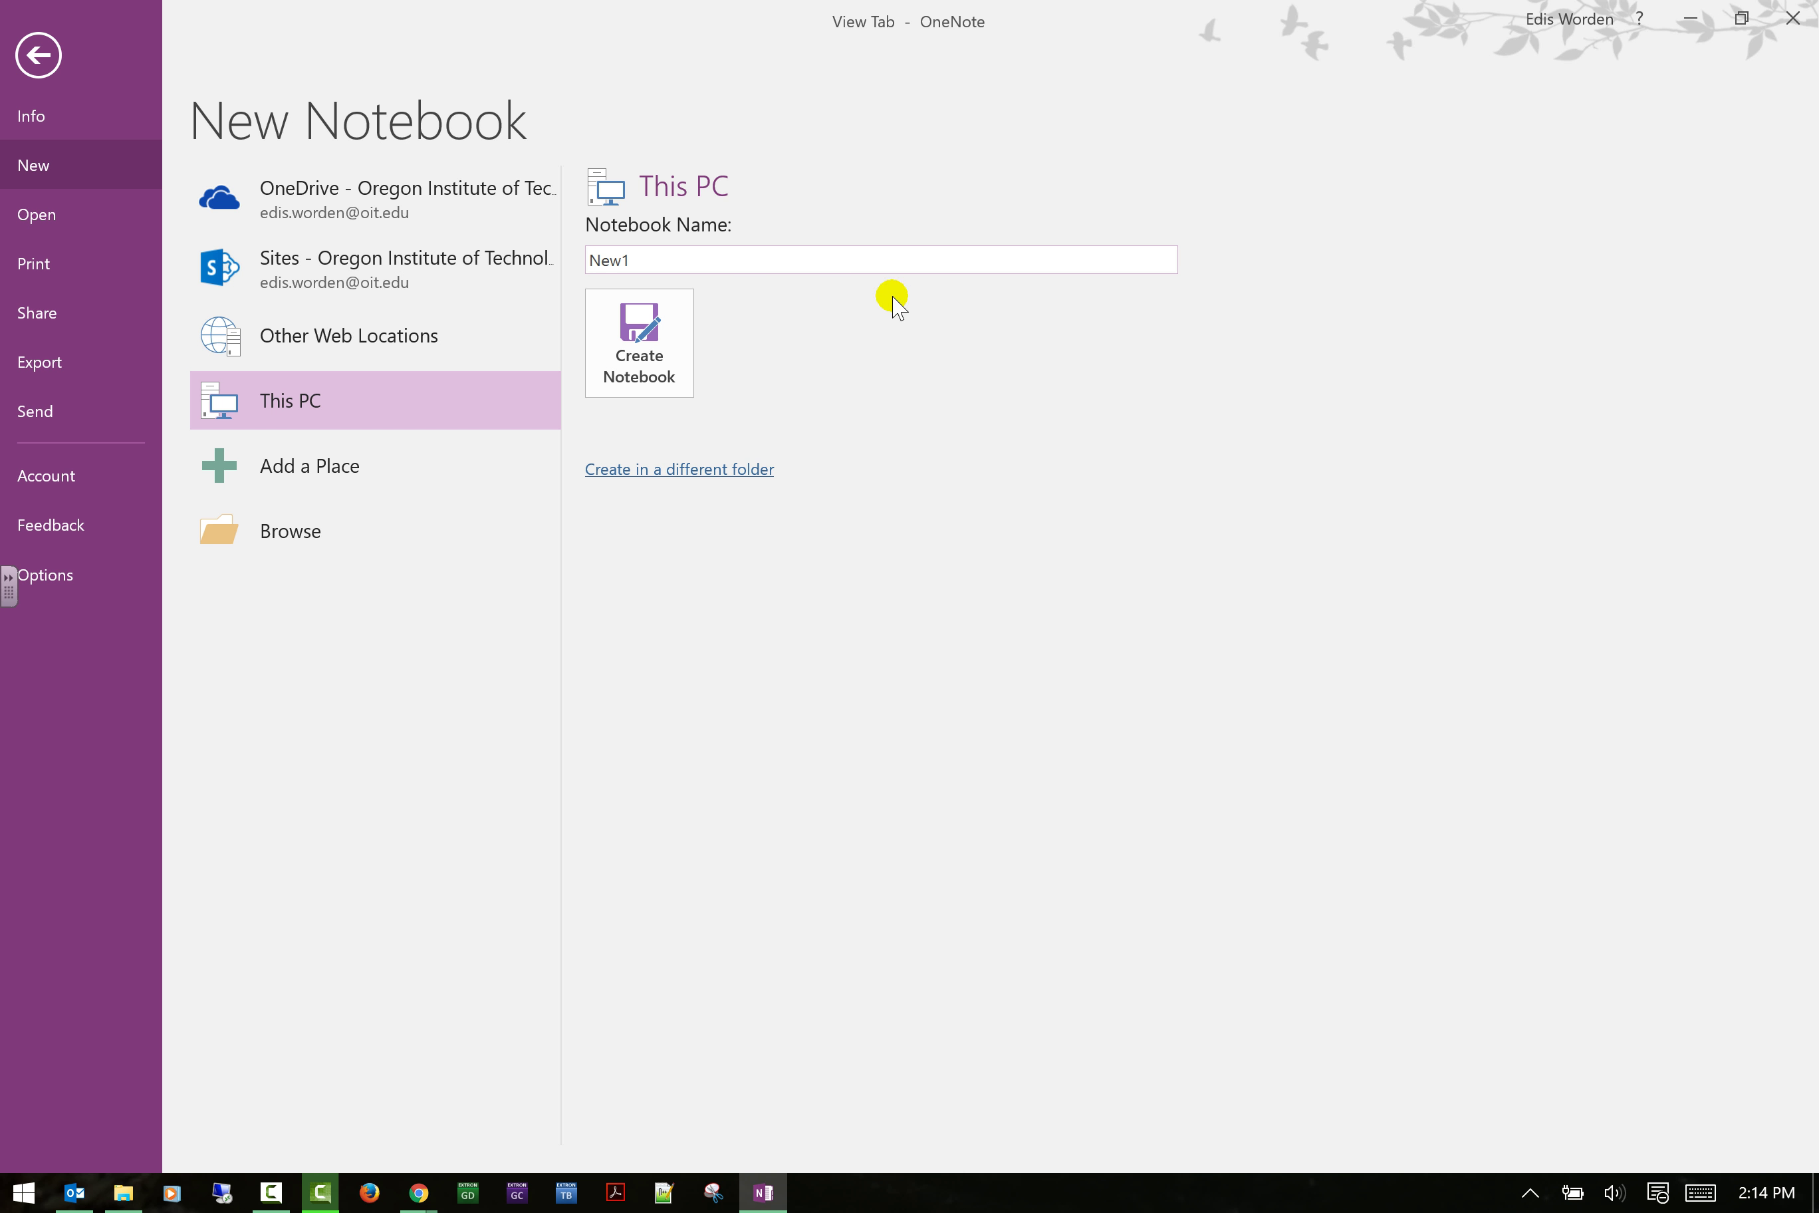
pyautogui.click(676, 336)
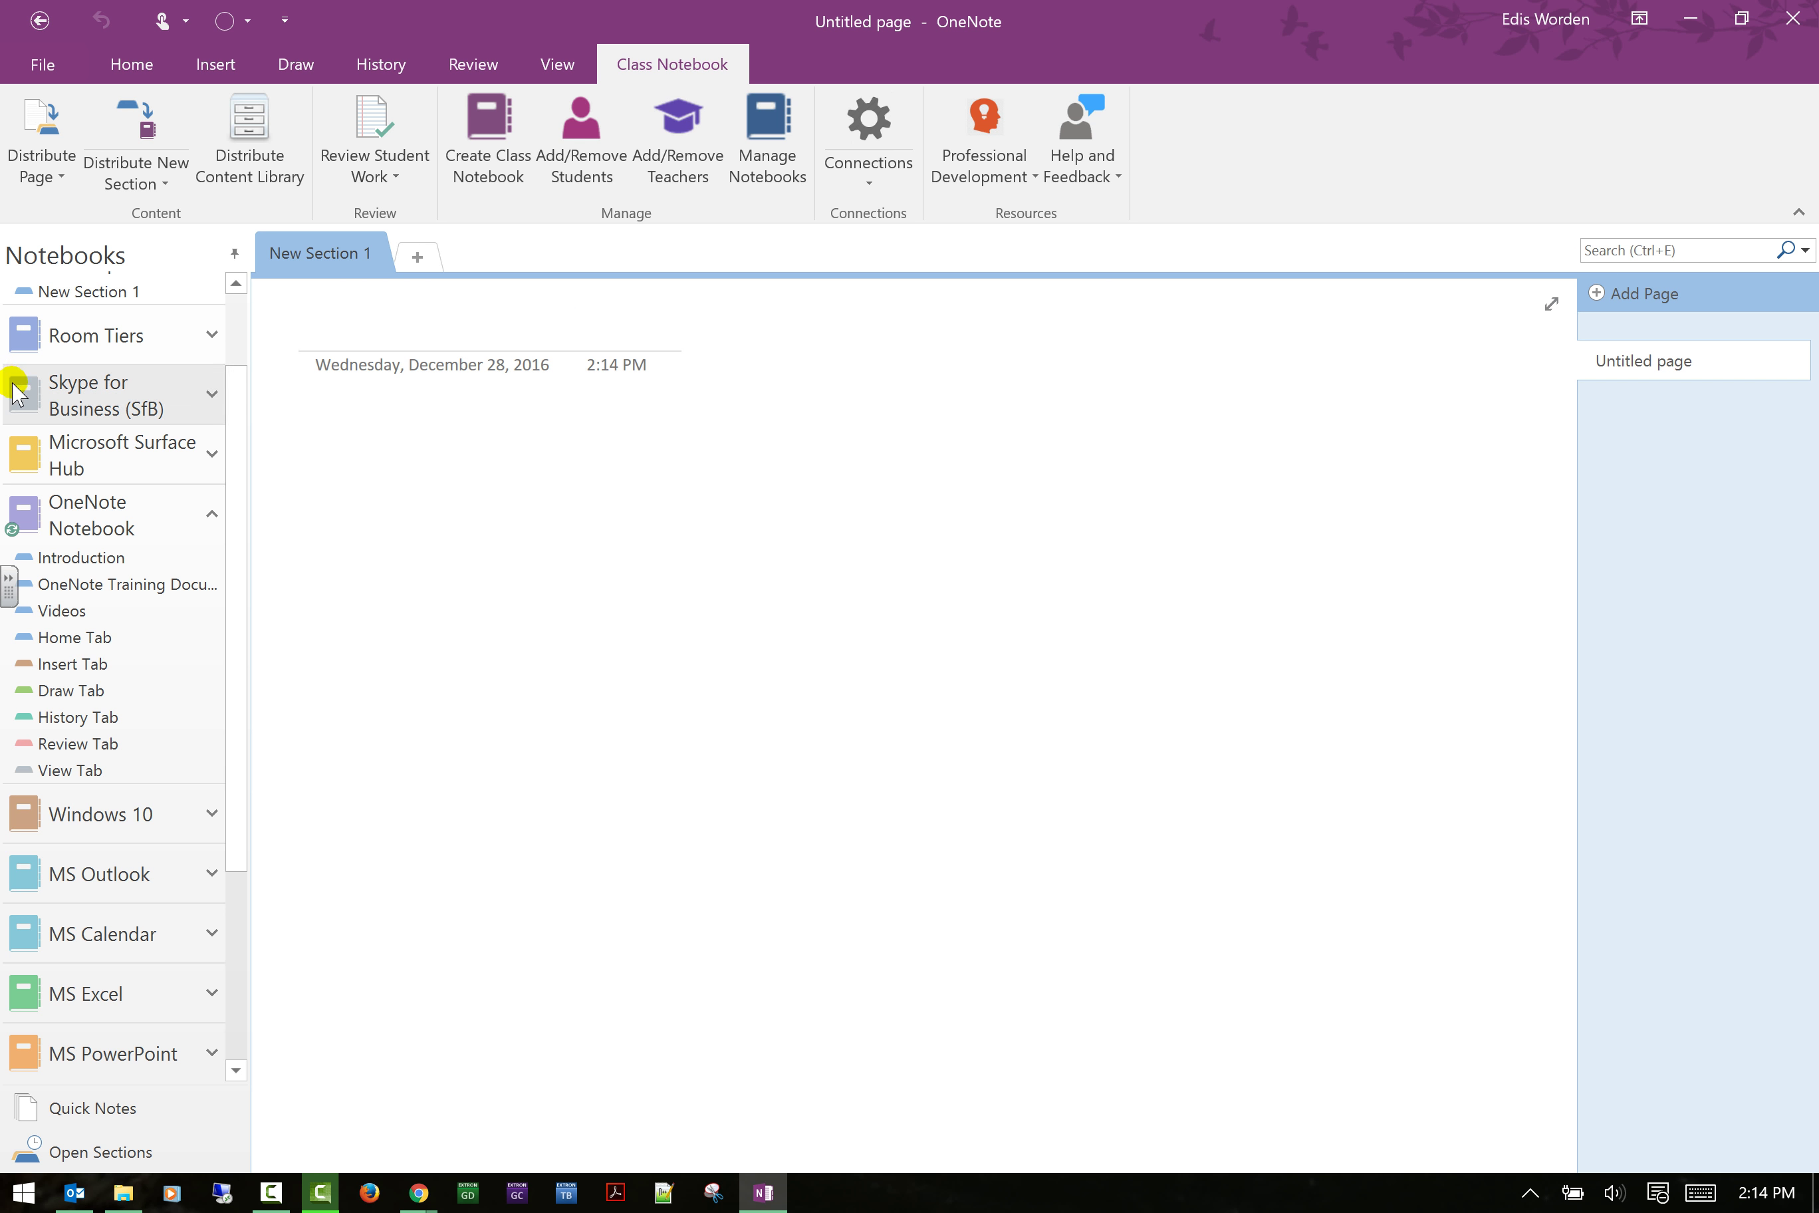
# Re-open New1 from its correct location and confirm it is now syncing.
pyautogui.click(211, 514)
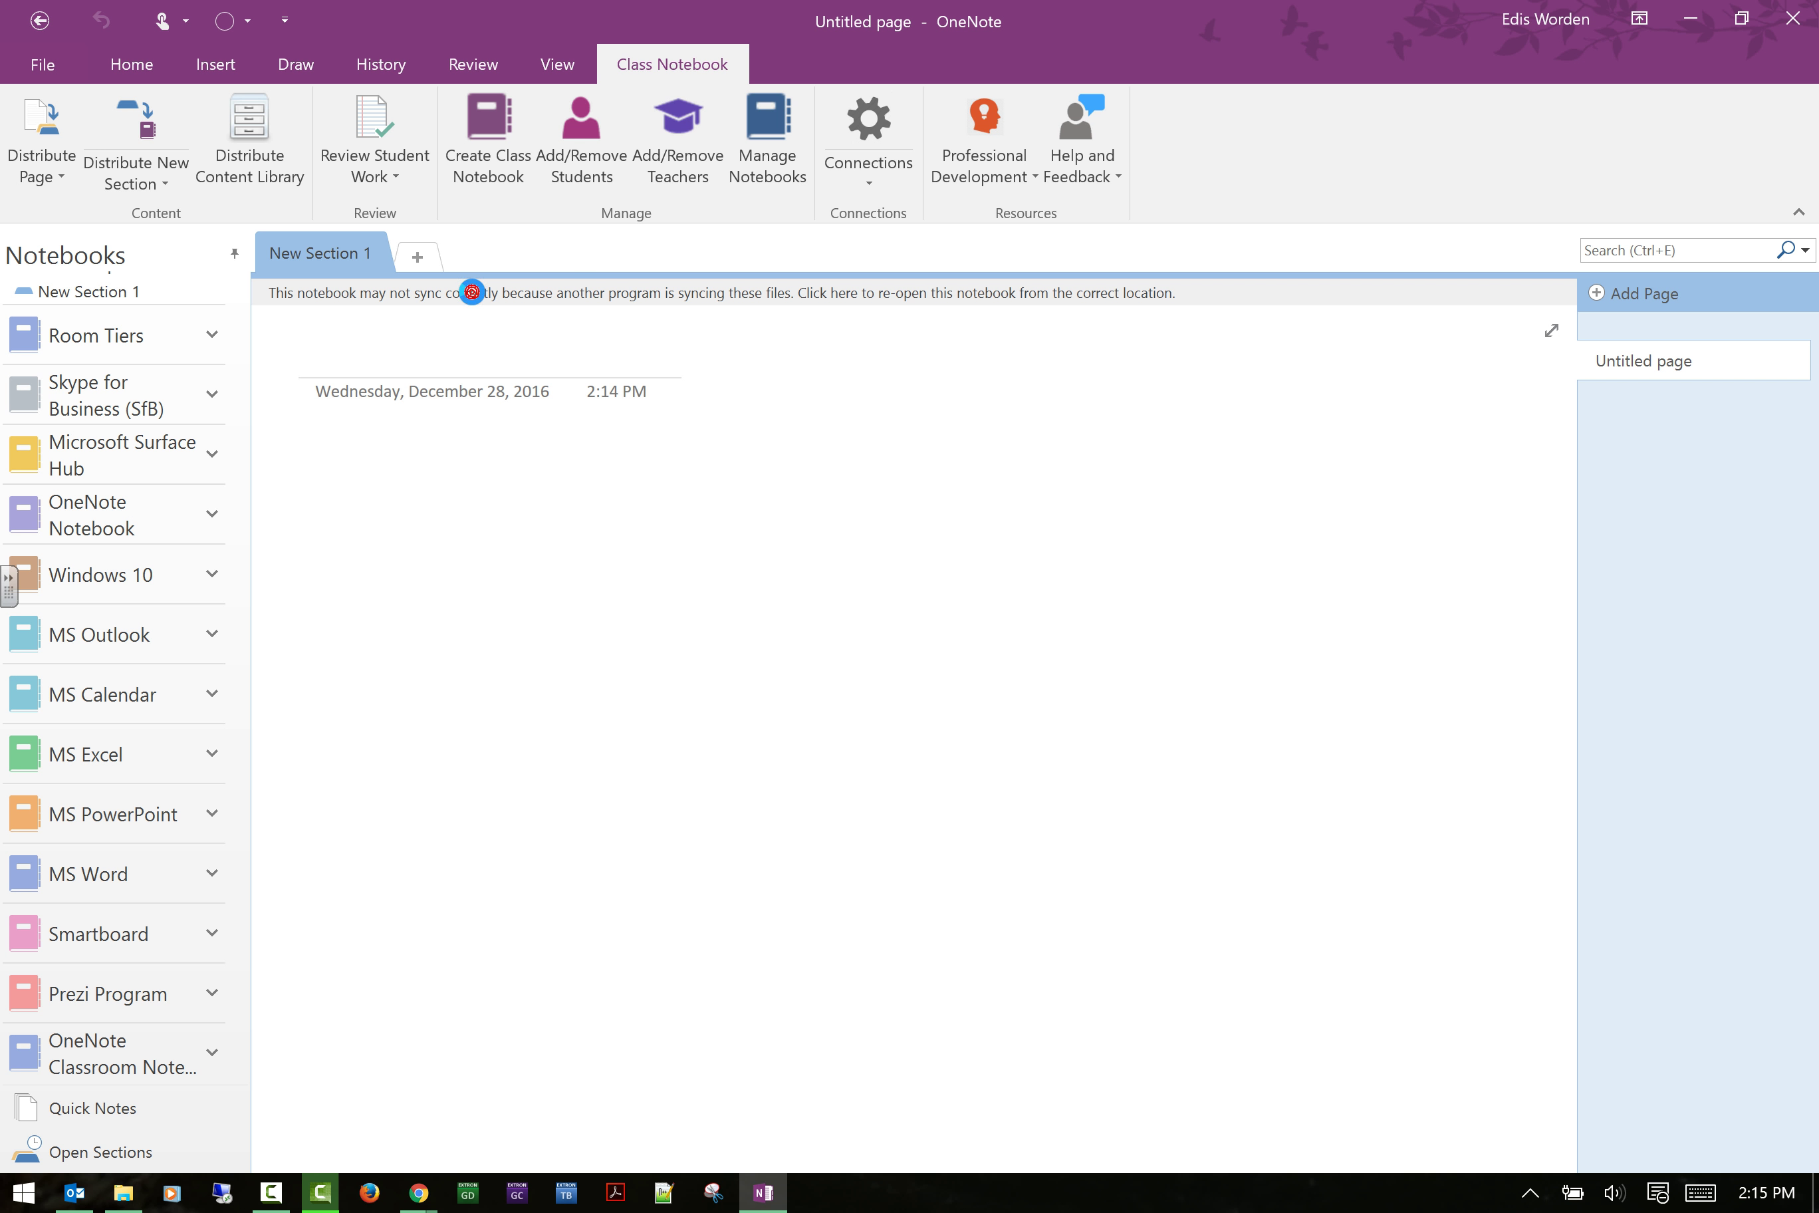
pyautogui.click(472, 292)
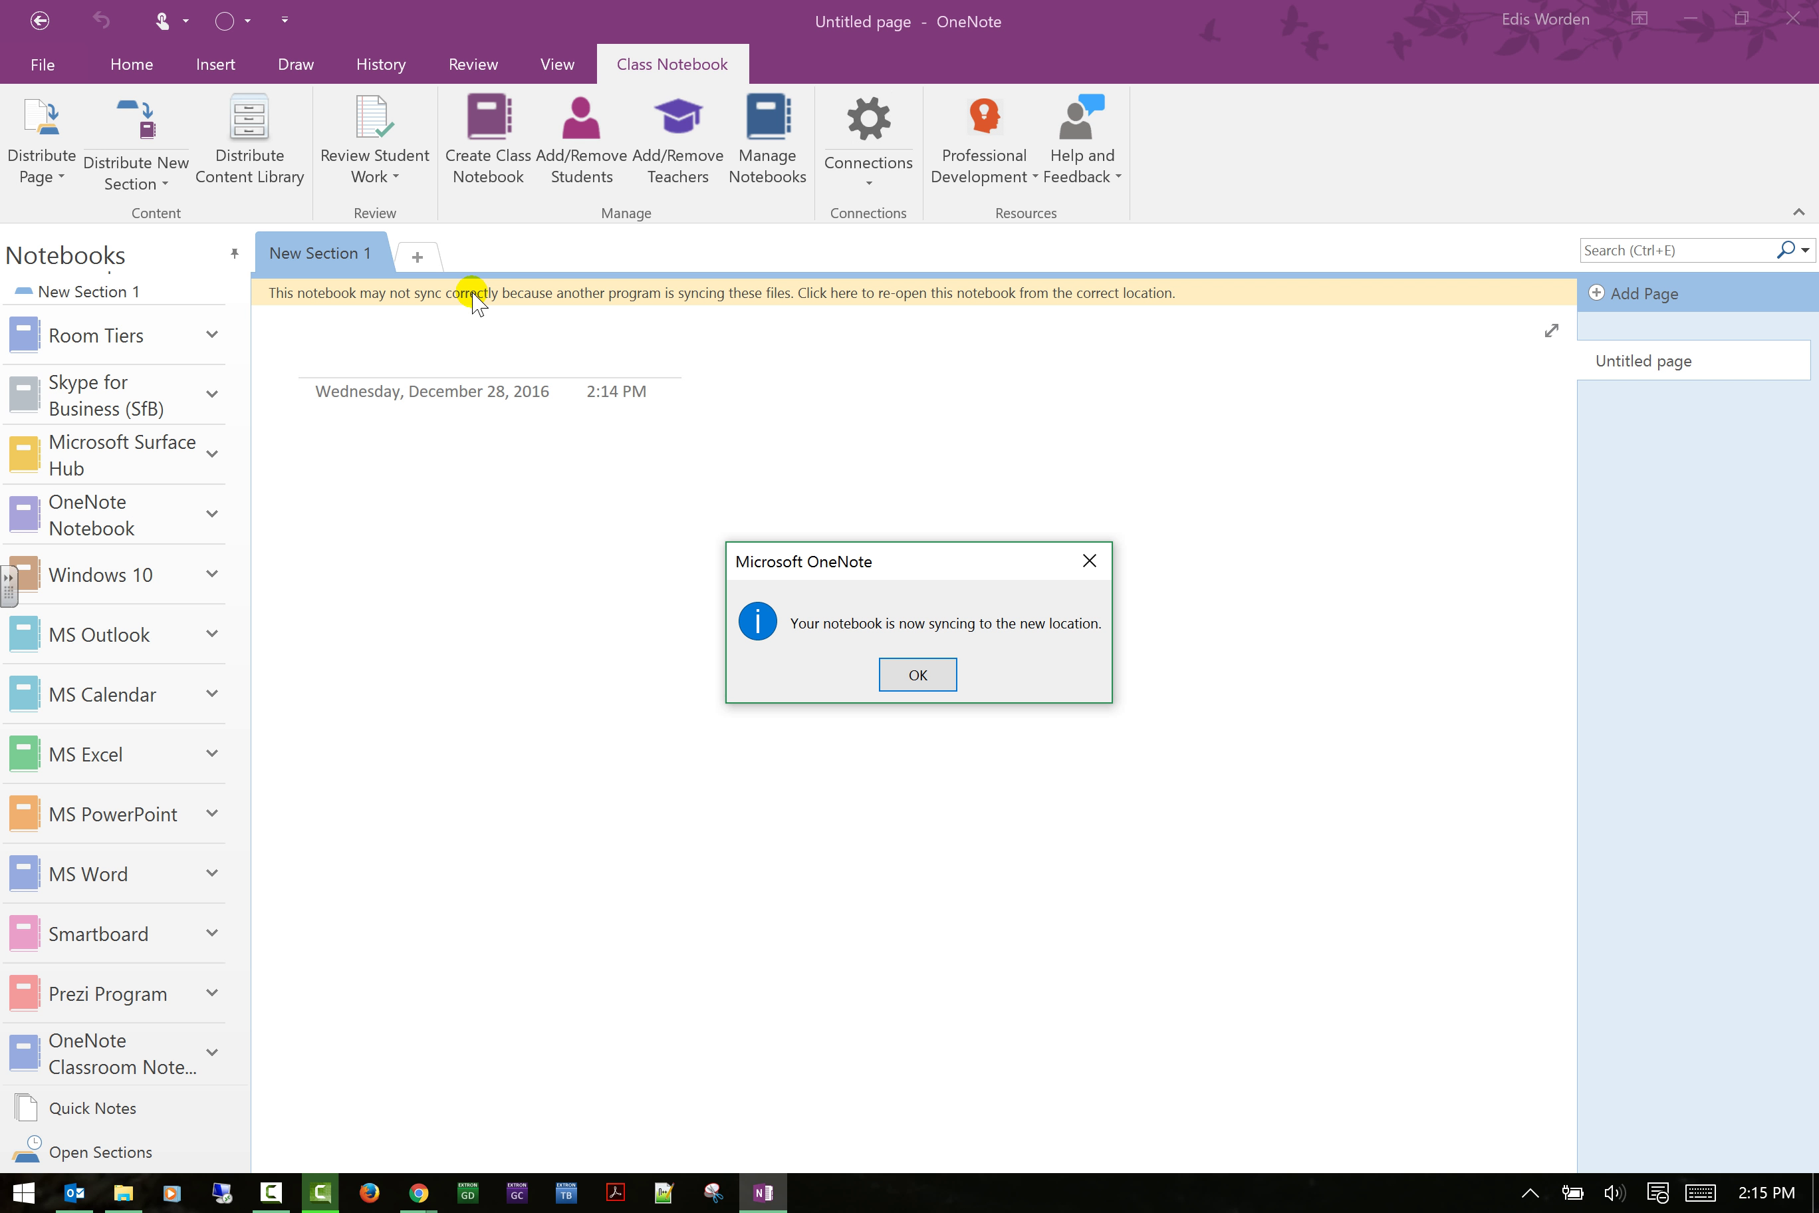
pyautogui.click(926, 677)
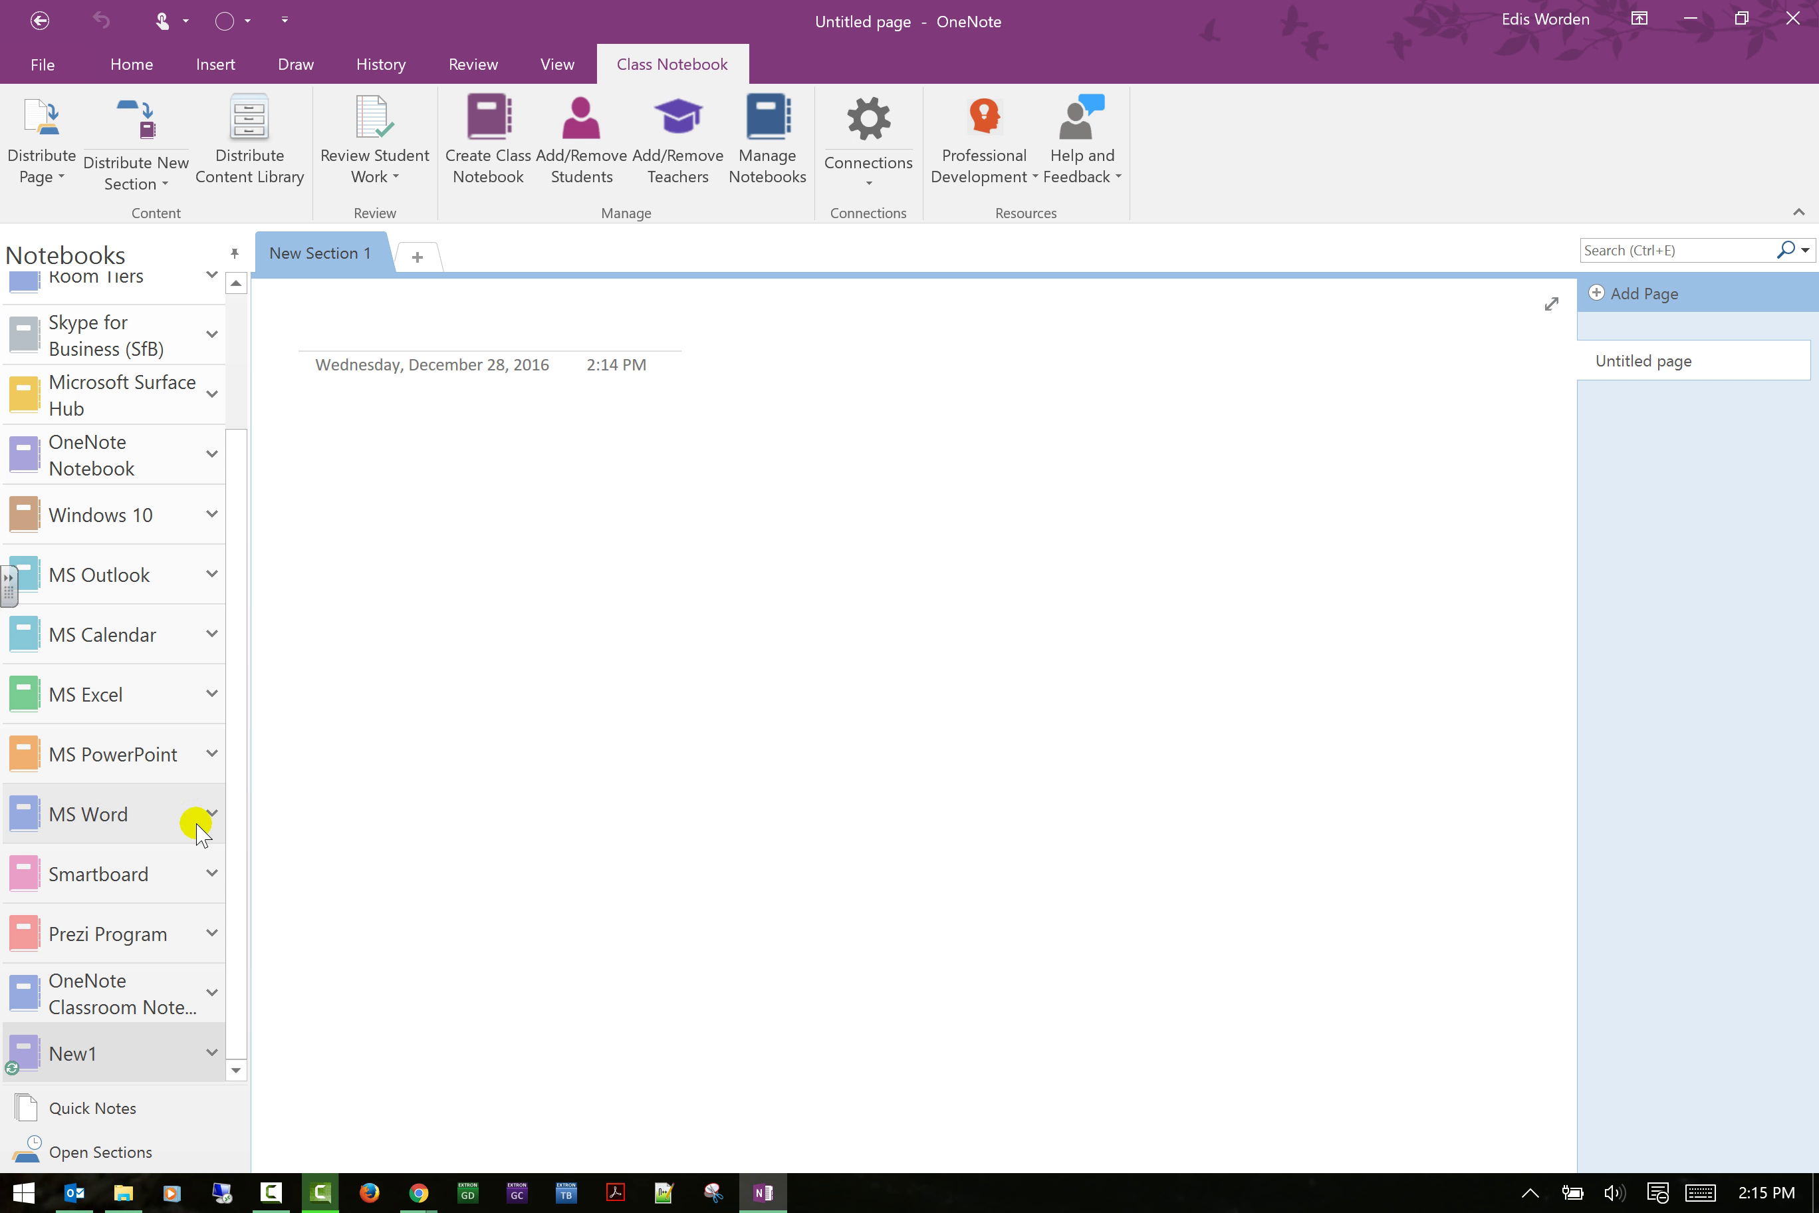
pyautogui.click(52, 62)
# Leave the backstage, expand the New1 and Smartboard notebooks, and open New1 to its New Section 1.
pyautogui.click(43, 55)
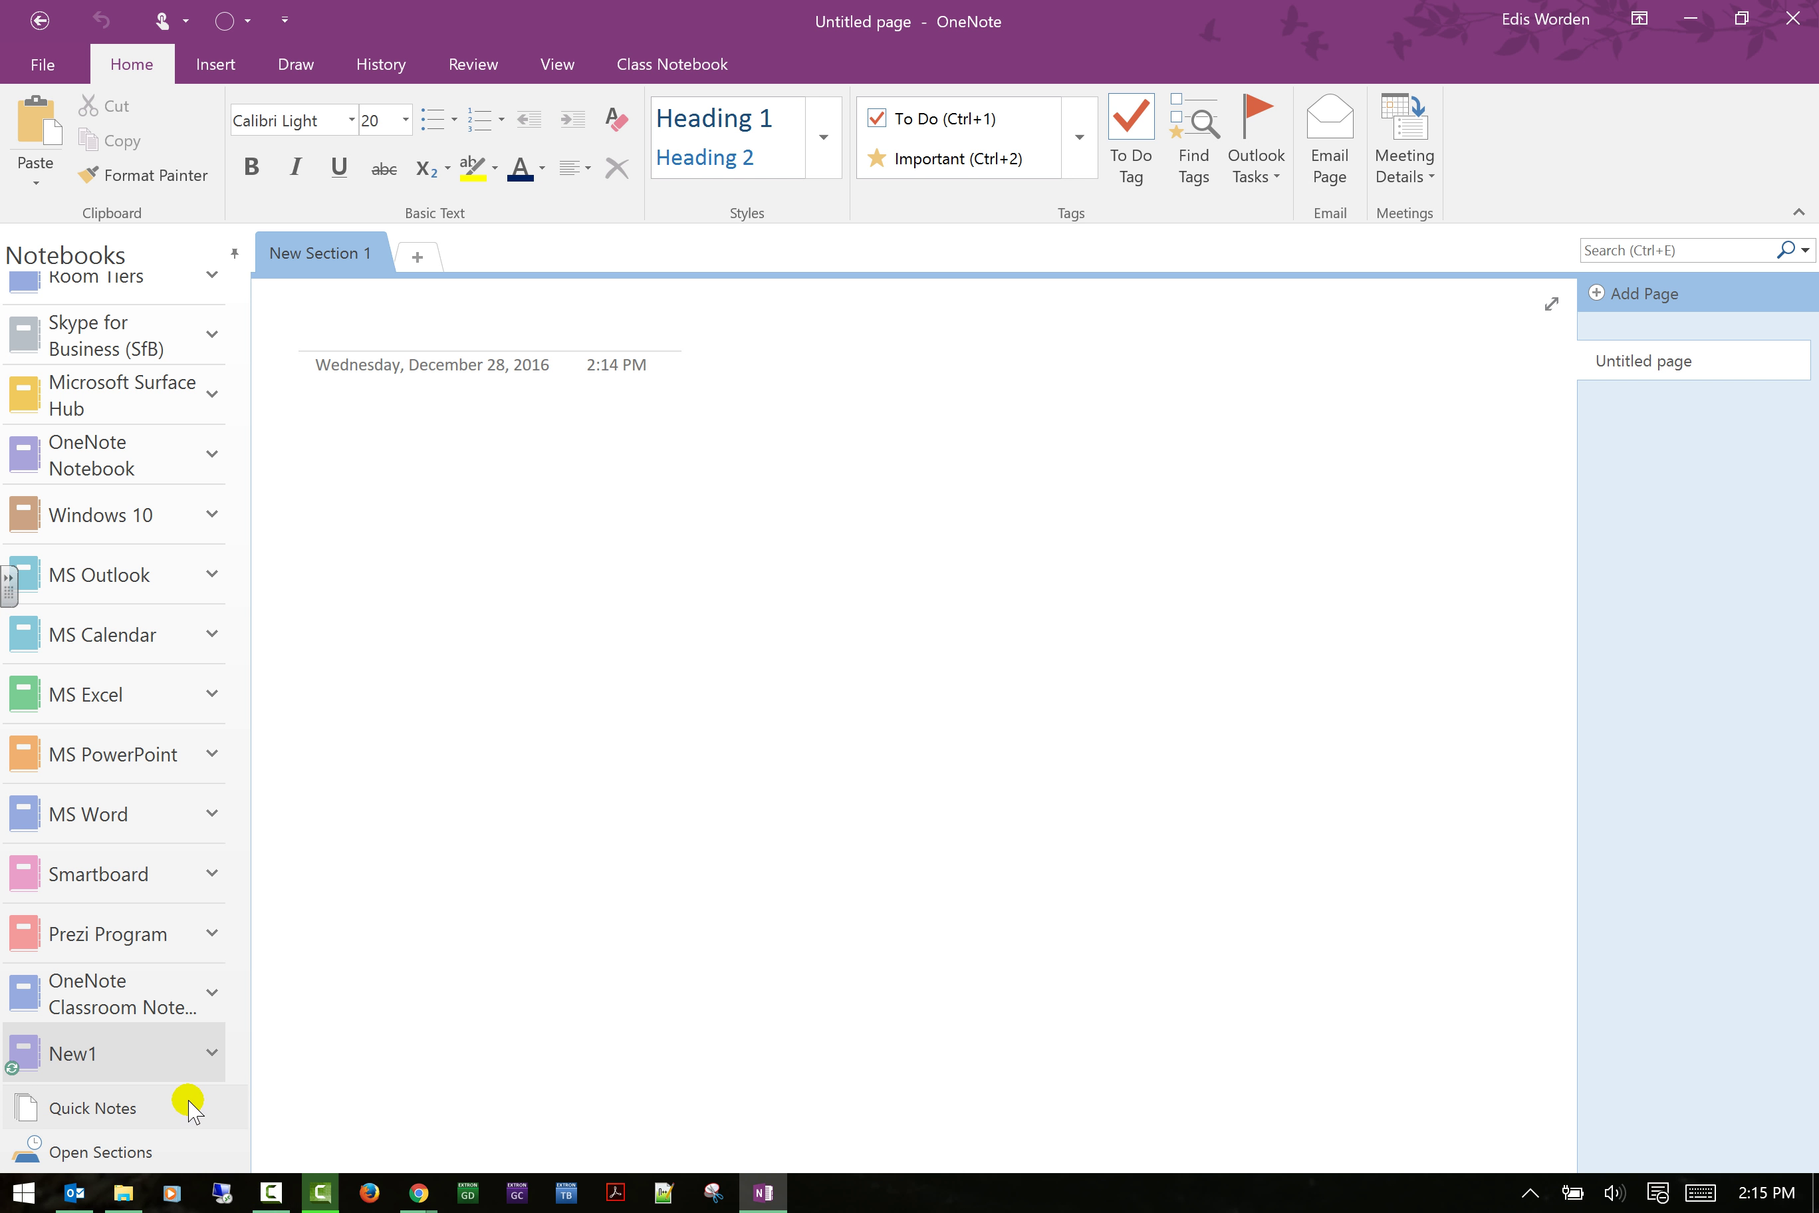
pyautogui.click(212, 1049)
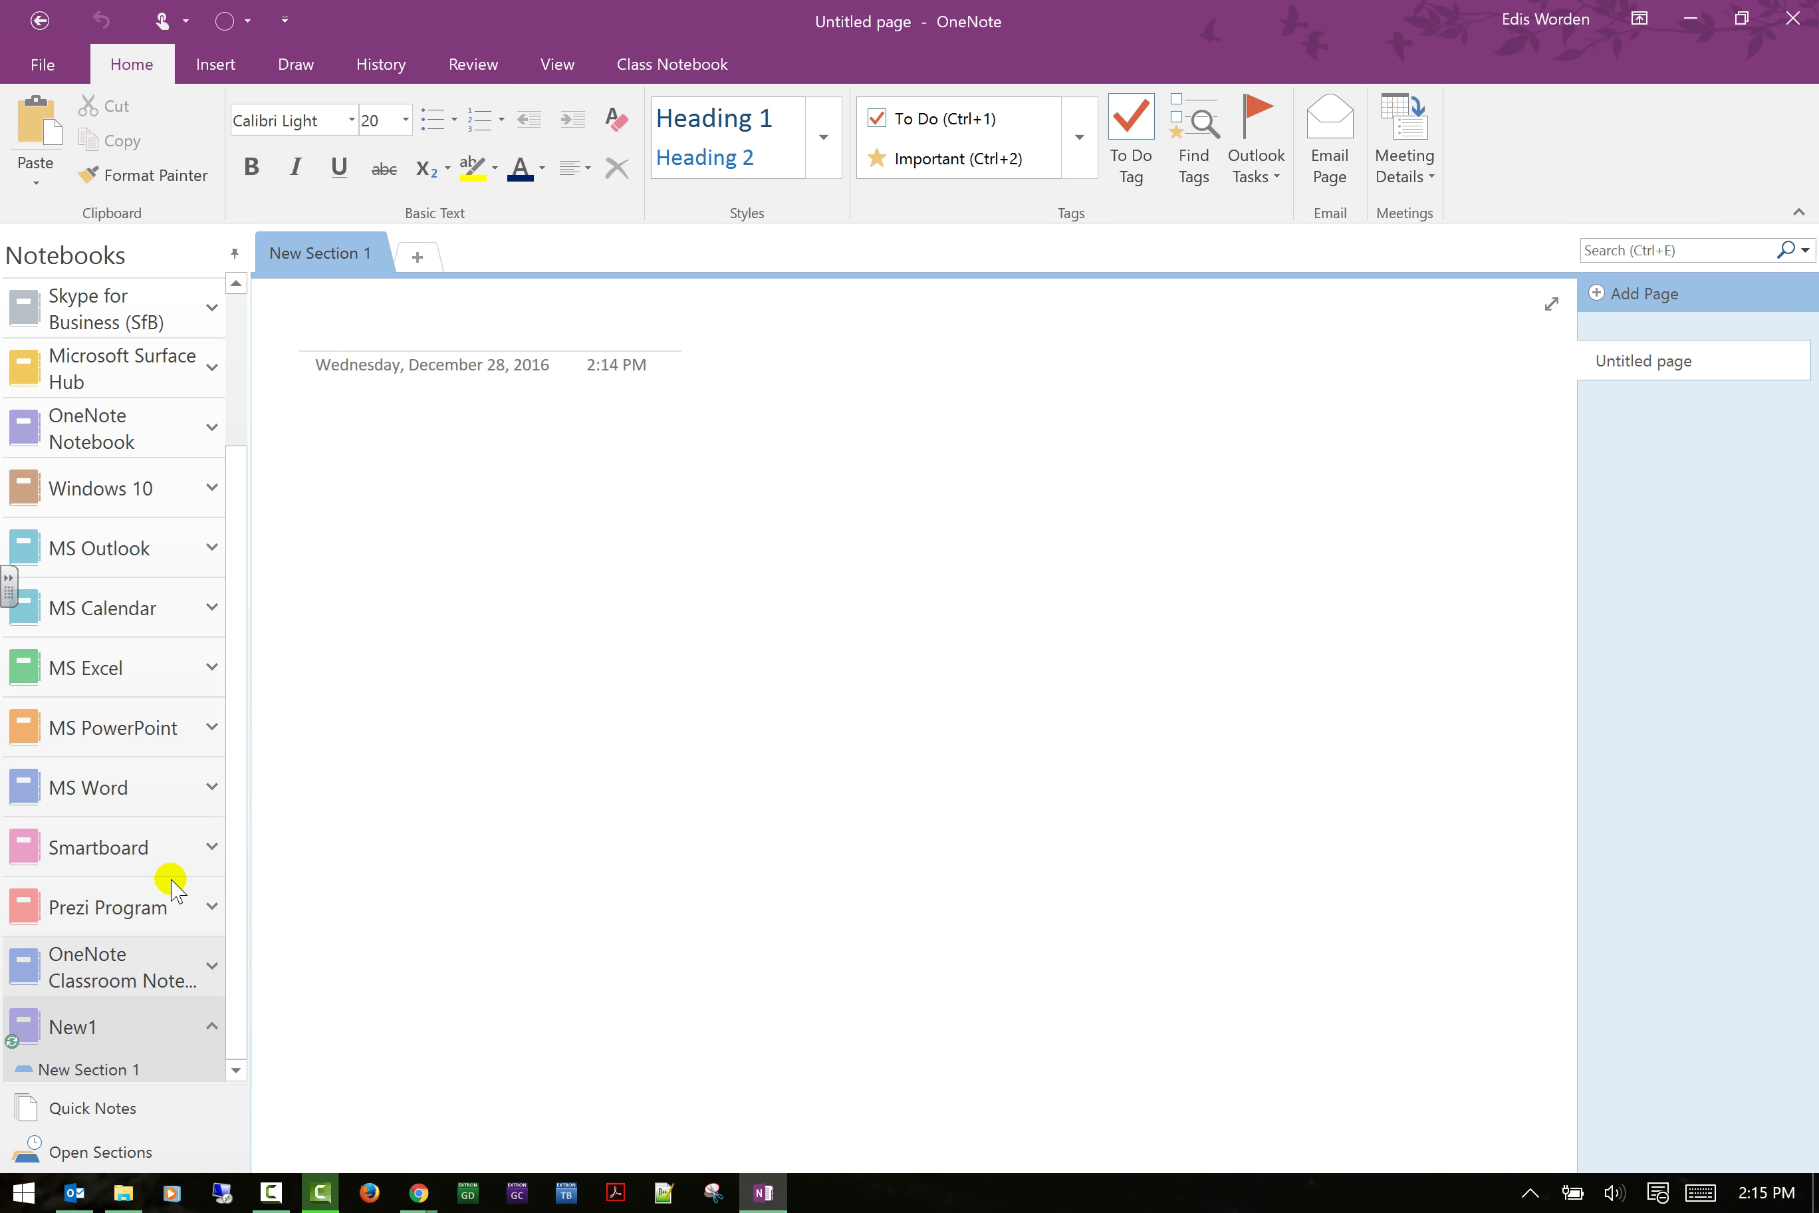
pyautogui.click(213, 846)
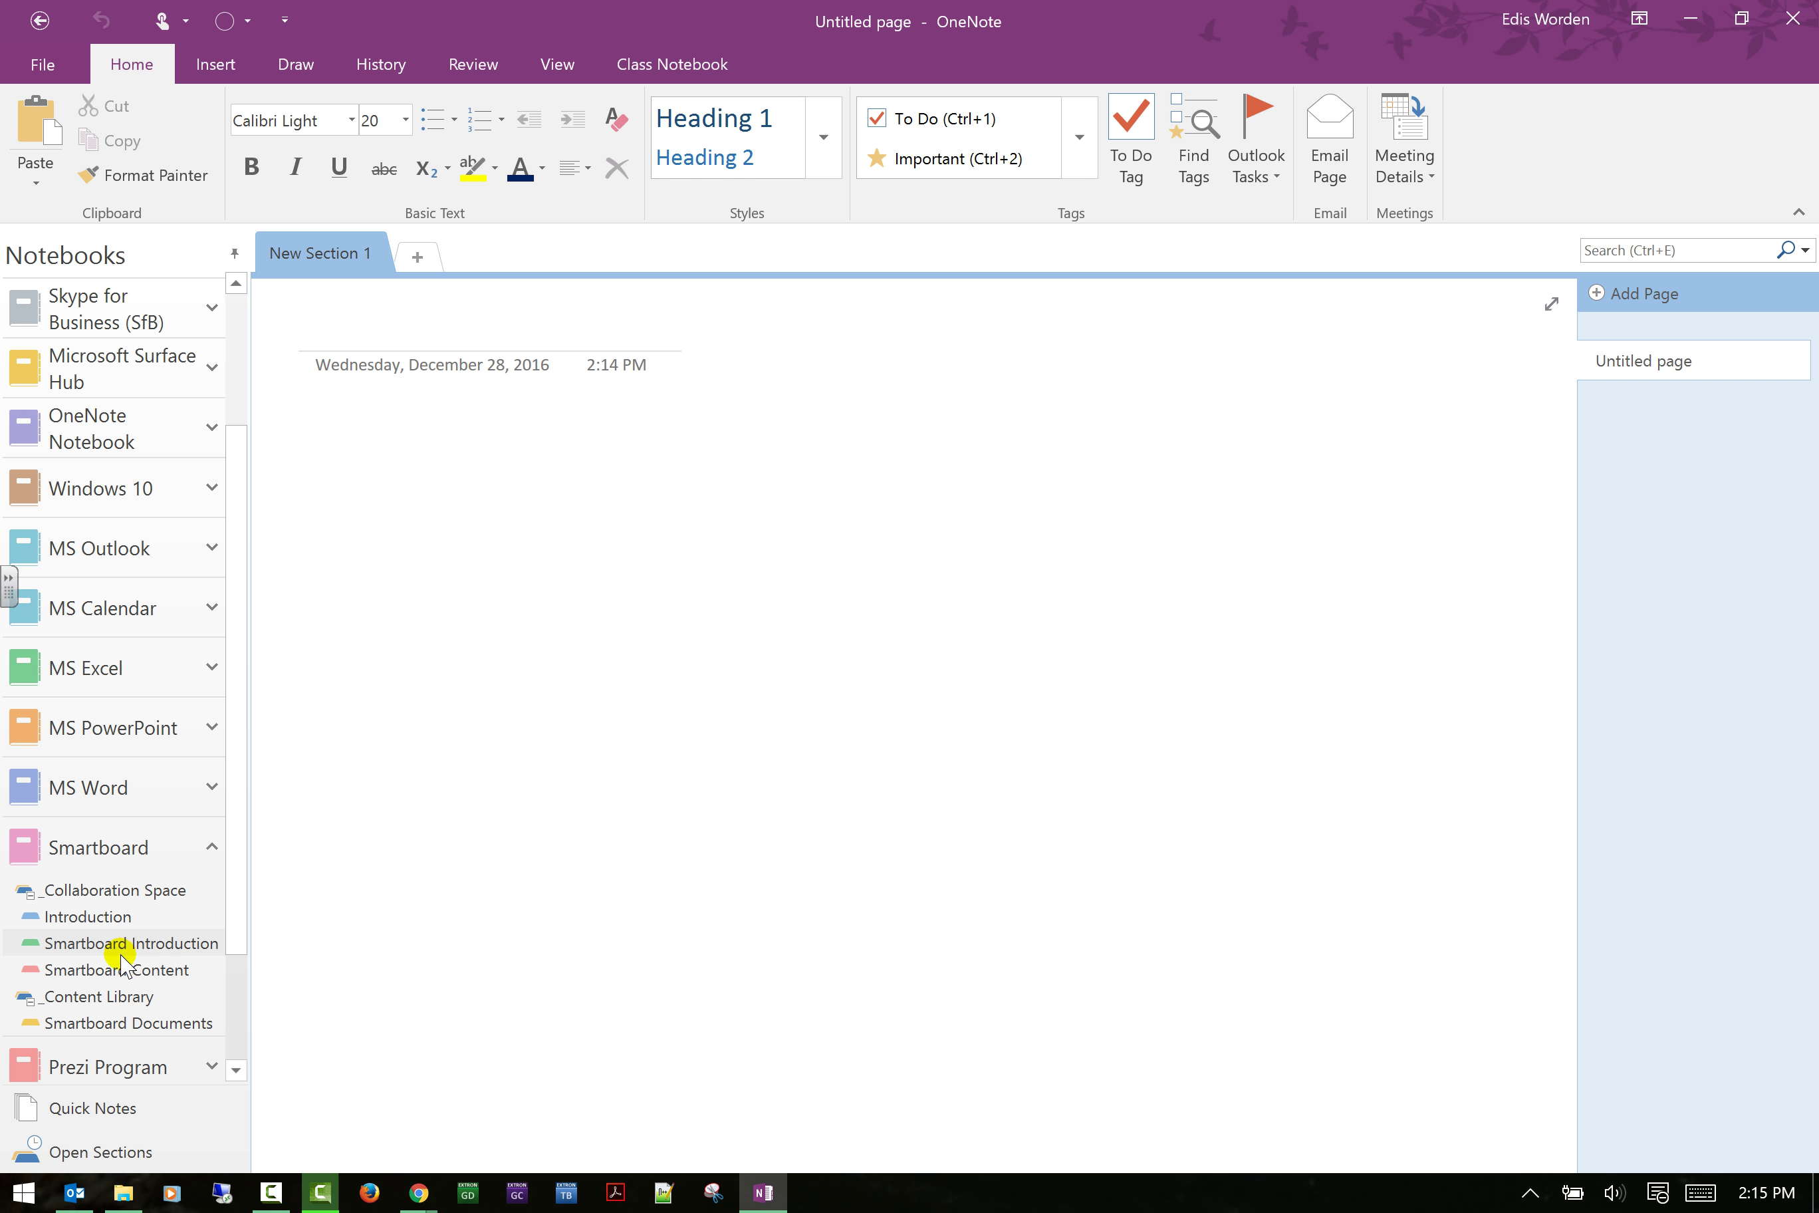
pyautogui.moveTo(235, 931); pyautogui.dragTo(212, 1029)
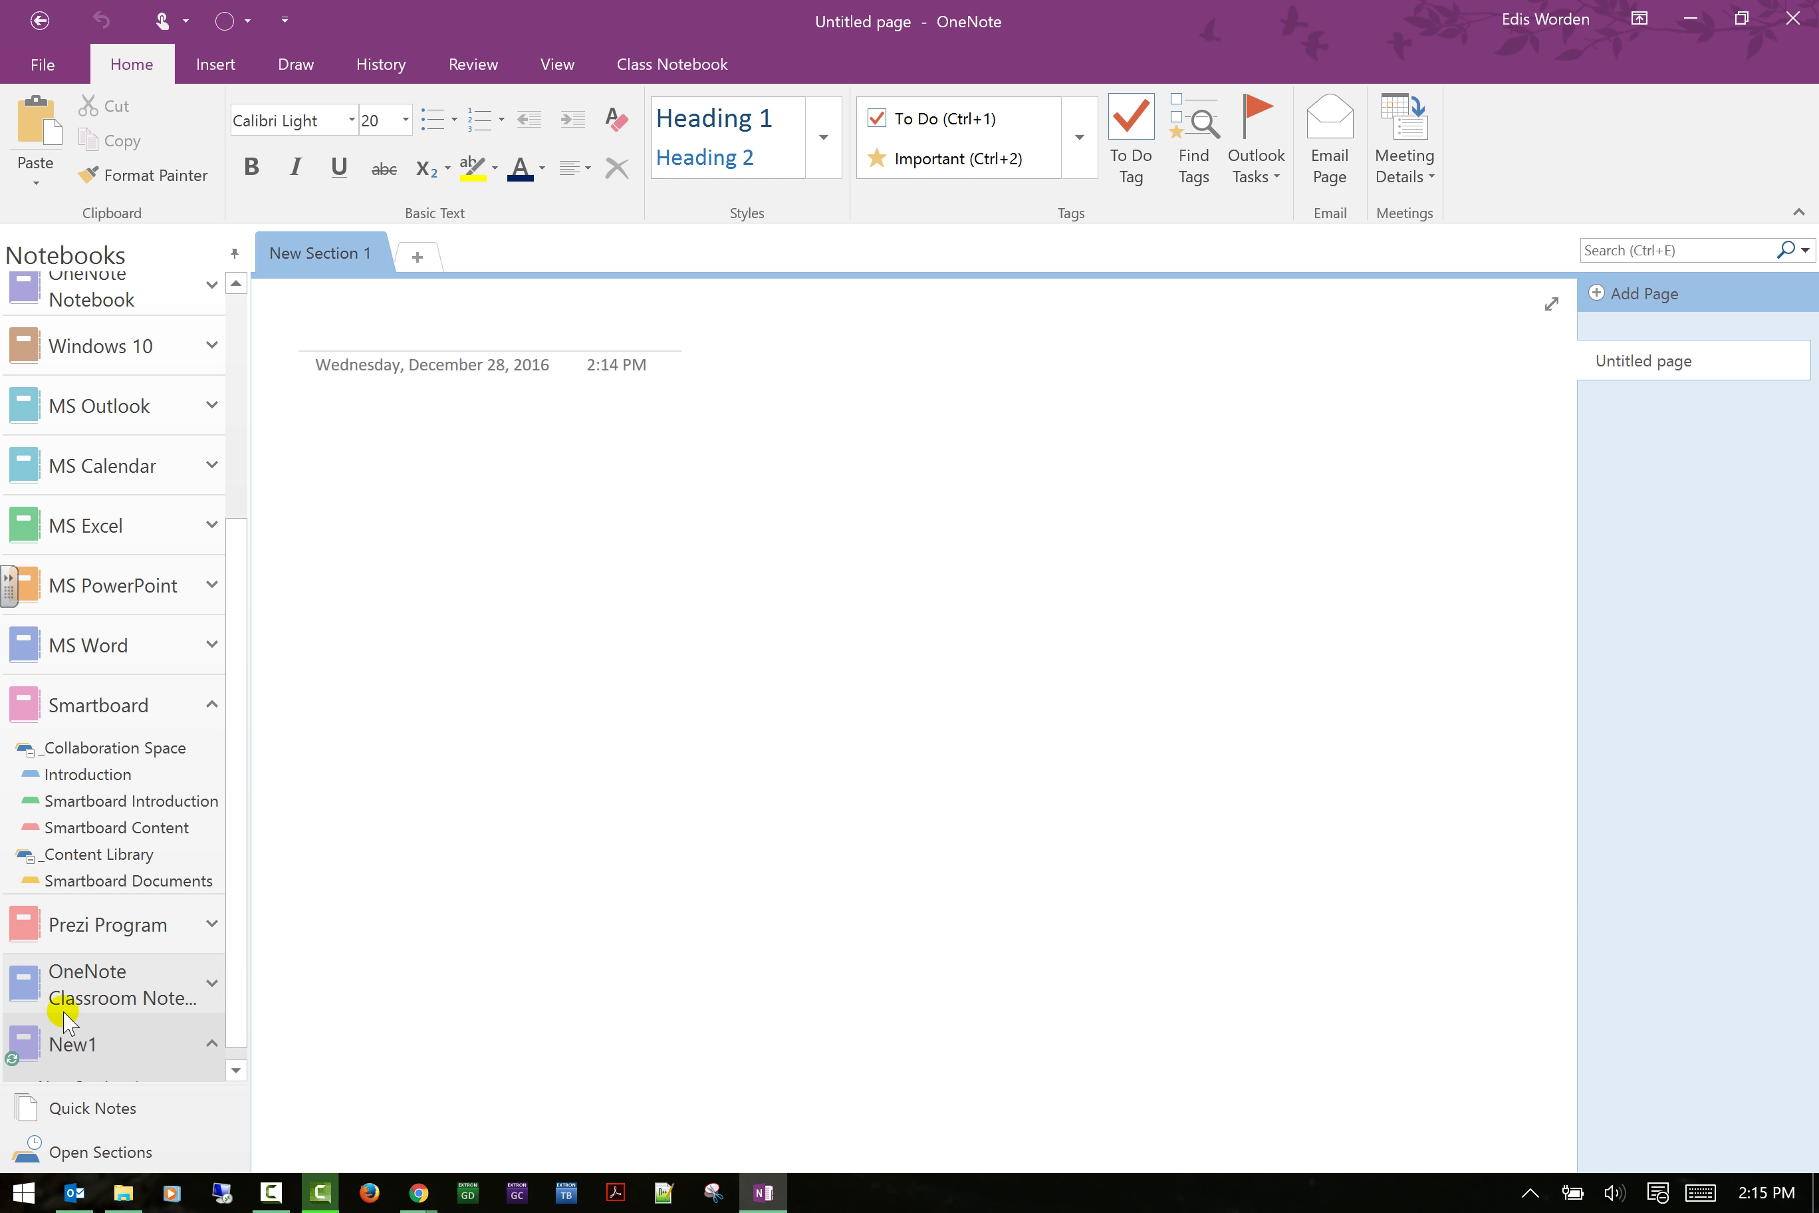
pyautogui.click(188, 1034)
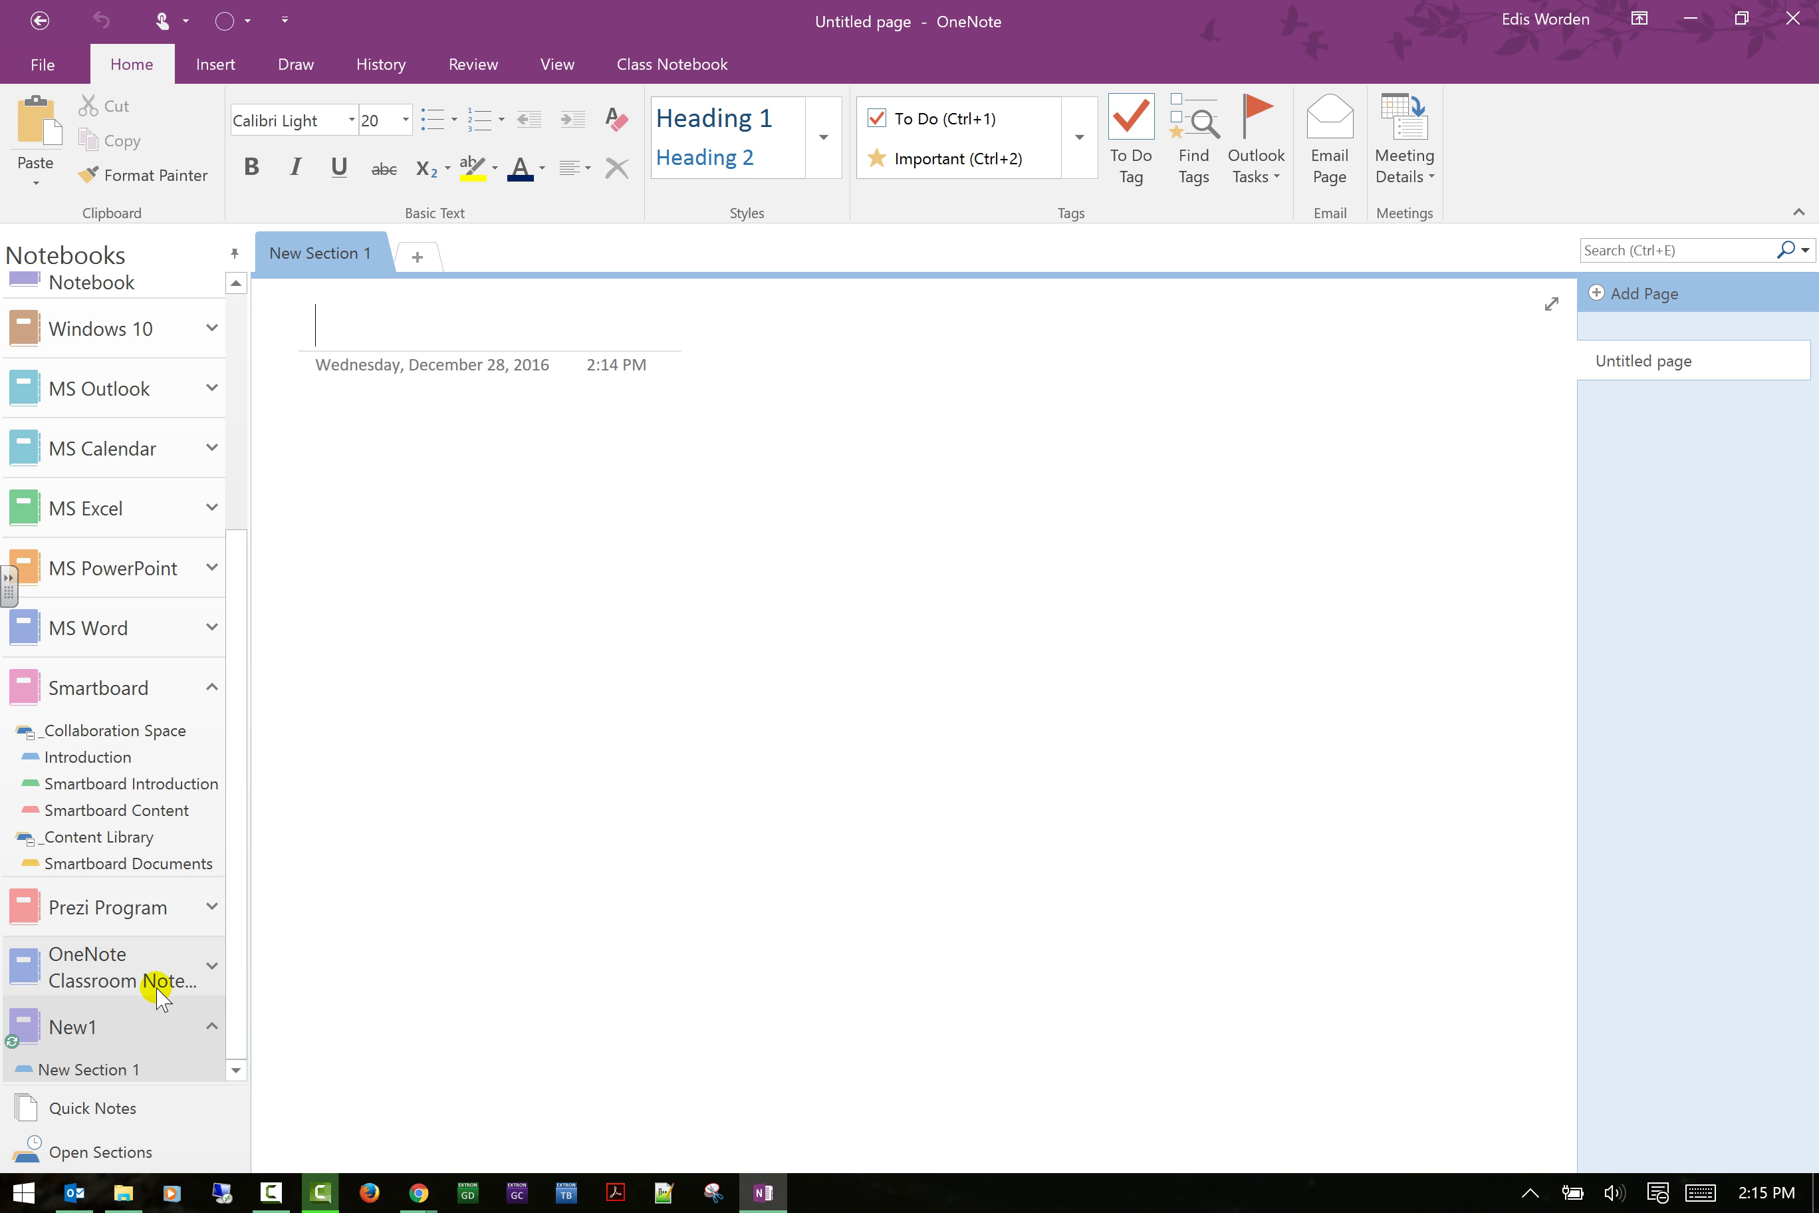